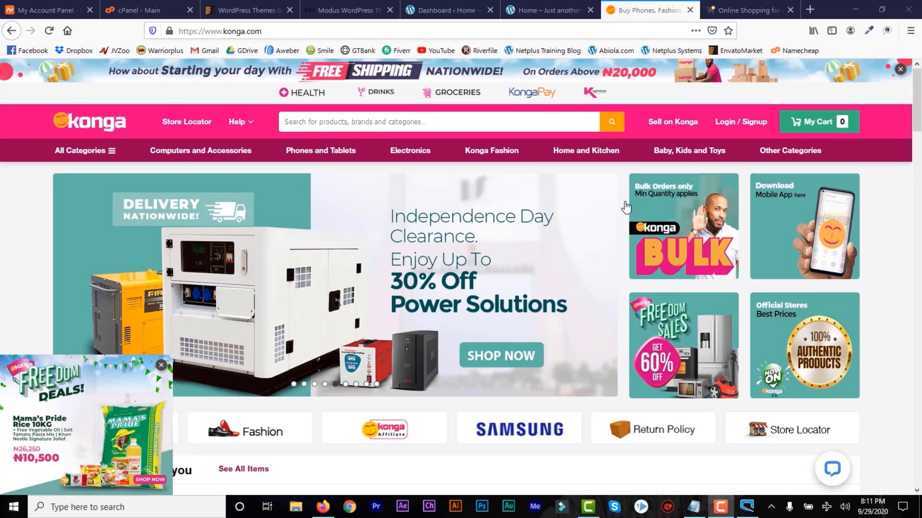
Compare the Jumia and Konga storefront tabs and scroll the Konga homepage.
left_click(744, 10)
left_click(653, 11)
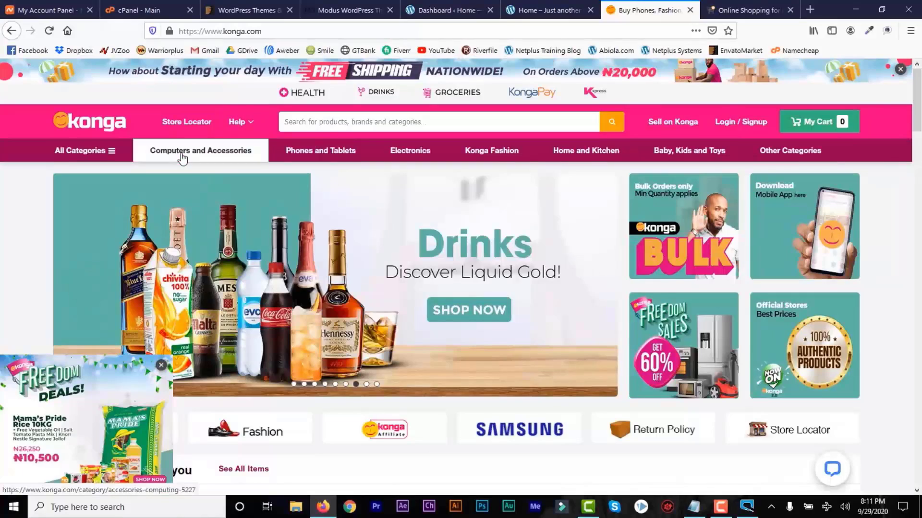
left_click(748, 10)
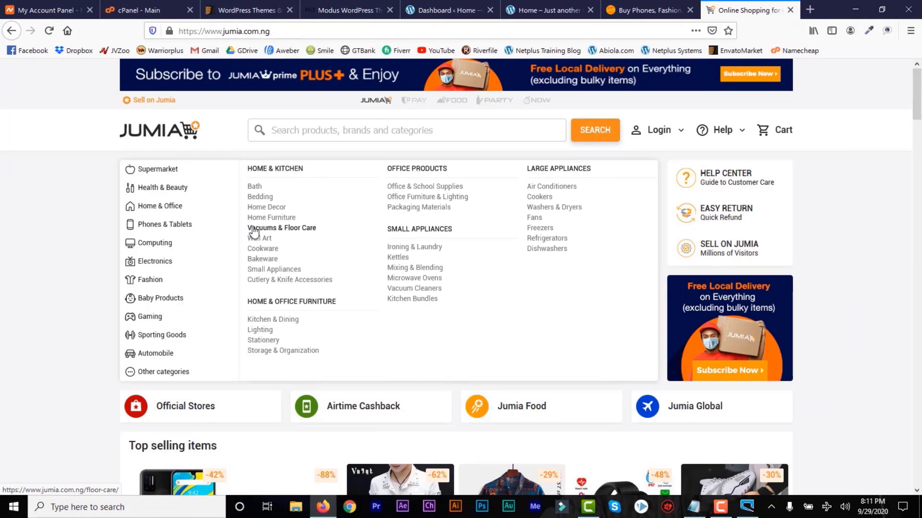
left_click(673, 10)
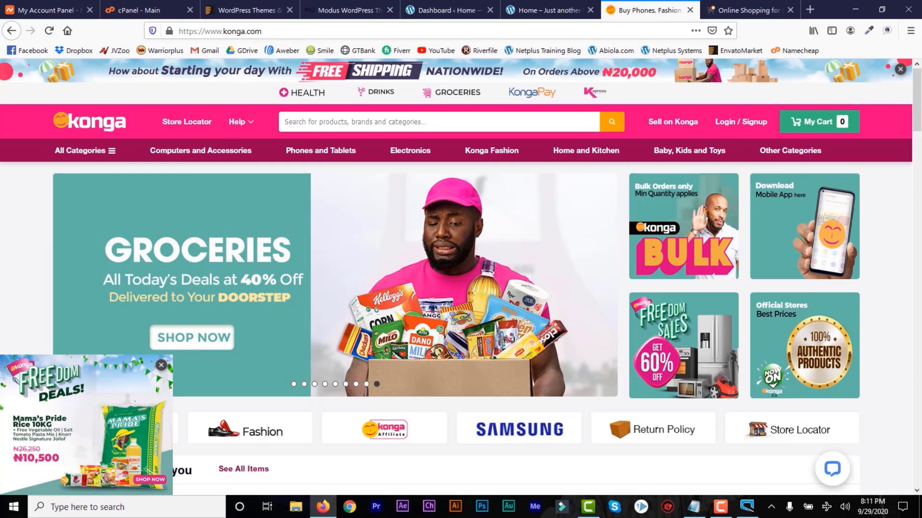
left_click_drag(917, 112, 921, 82)
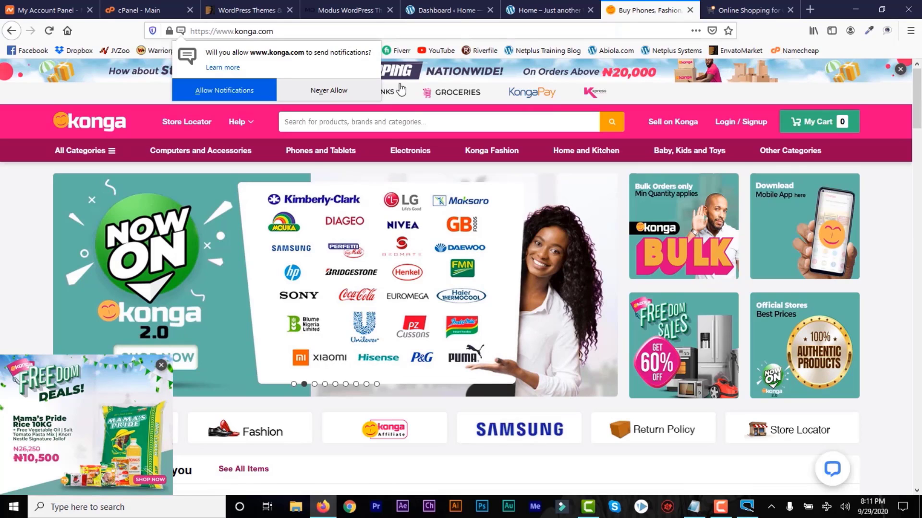
Load Namecheap's Shared Hosting Plans page, listing Stellar plans from $1.44/mo.
left_click_drag(272, 30, 221, 30)
left_click(311, 43)
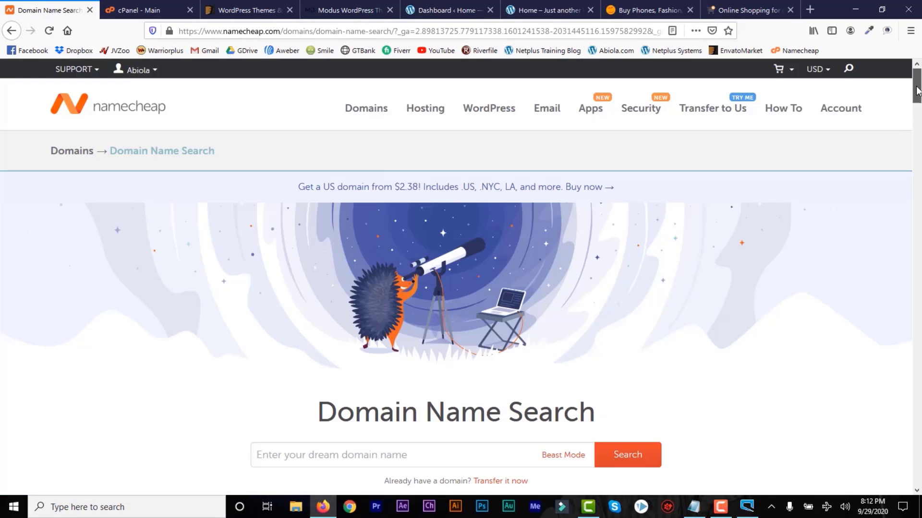
left_click_drag(917, 92, 918, 110)
key("Return")
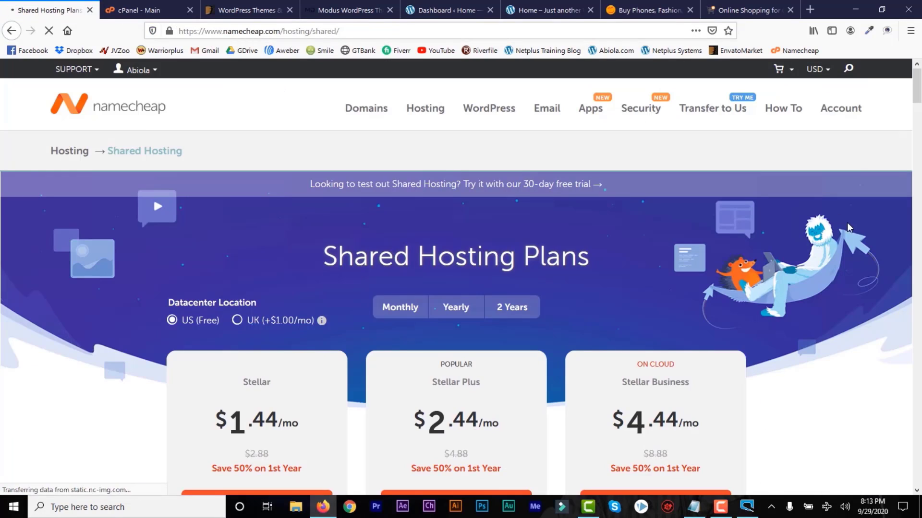
Start the Stellar Plus purchase and view Softaculous's WordPress installer, ending on the WordPress 5.5.1 dashboard.
scroll(468, 202, "down", 3)
left_click_drag(483, 226, 441, 227)
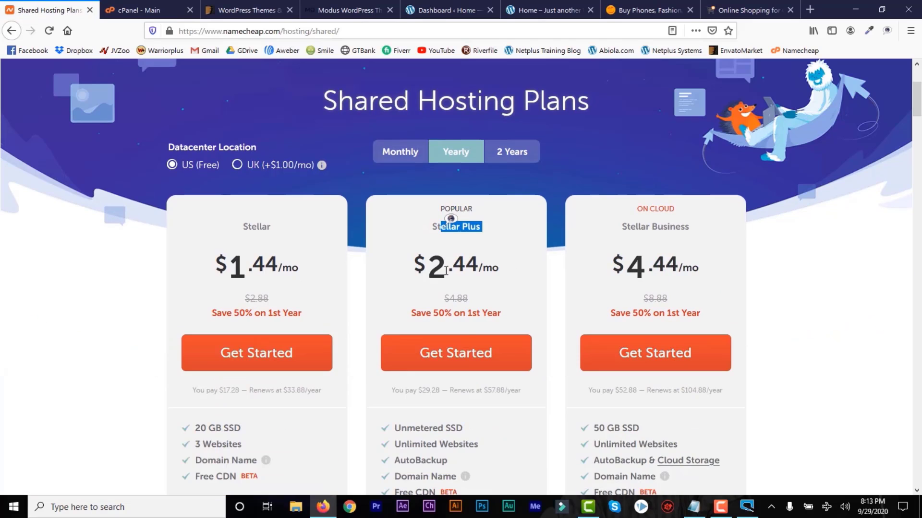
left_click(455, 355)
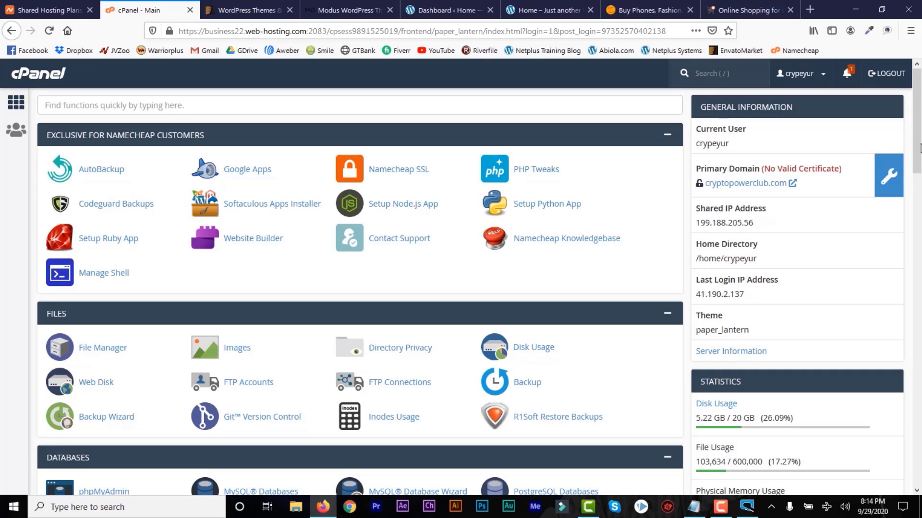
scroll(919, 428, "down", 15)
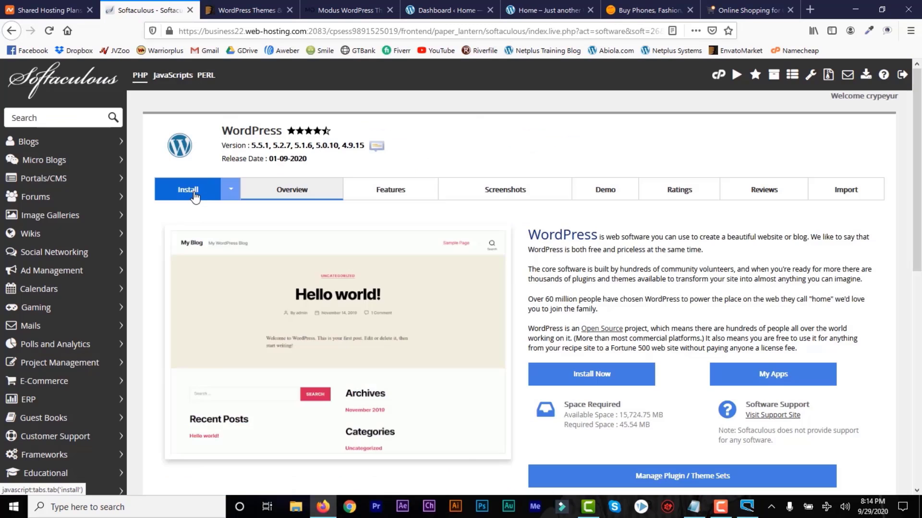
left_click(195, 193)
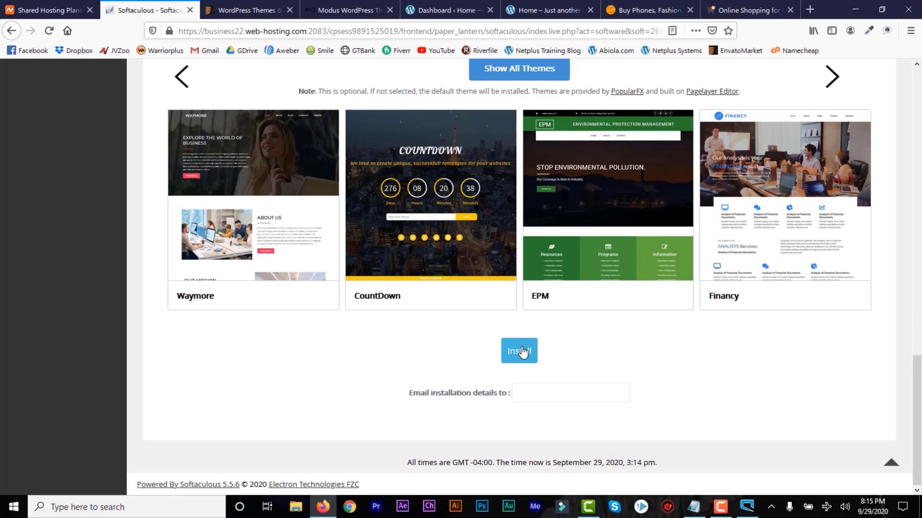
left_click(433, 8)
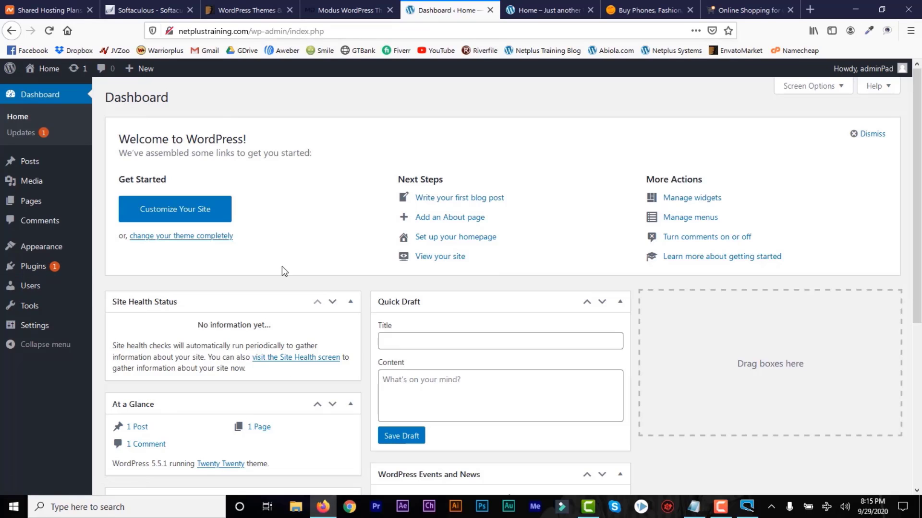
View the site's 'Hello world!' front page in a new tab, then go back to Jumia.
mouse_move(45, 71)
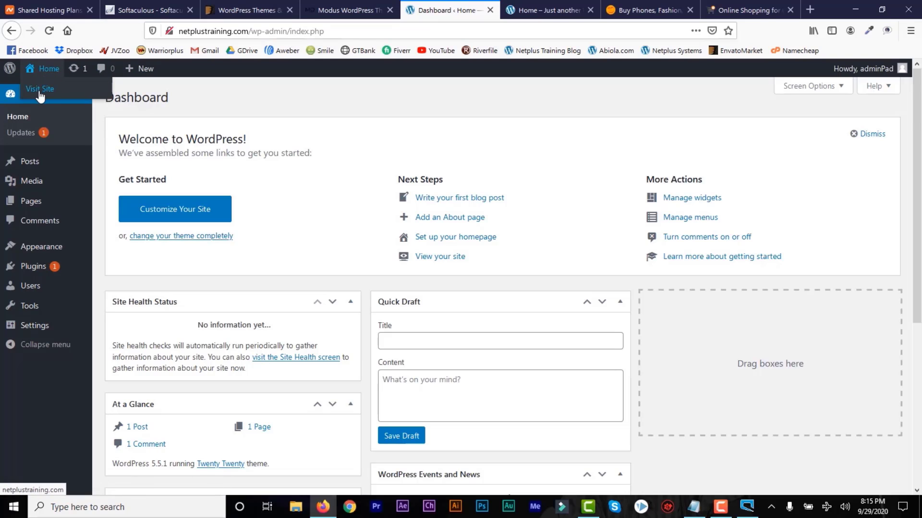
right_click(38, 93)
left_click(52, 96)
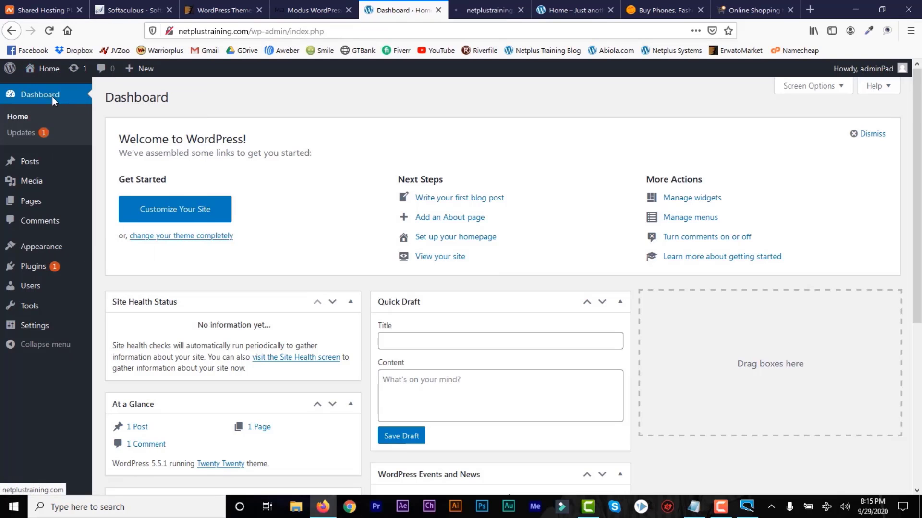
left_click(482, 11)
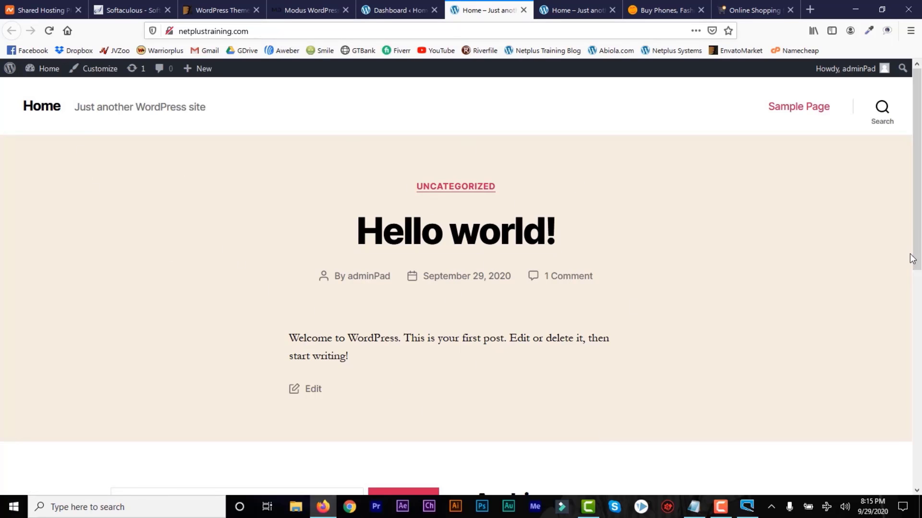
mouse_move(918, 254)
left_mouse_down()
mouse_move(918, 364)
mouse_move(916, 247)
left_mouse_up()
left_click(658, 15)
left_click(749, 11)
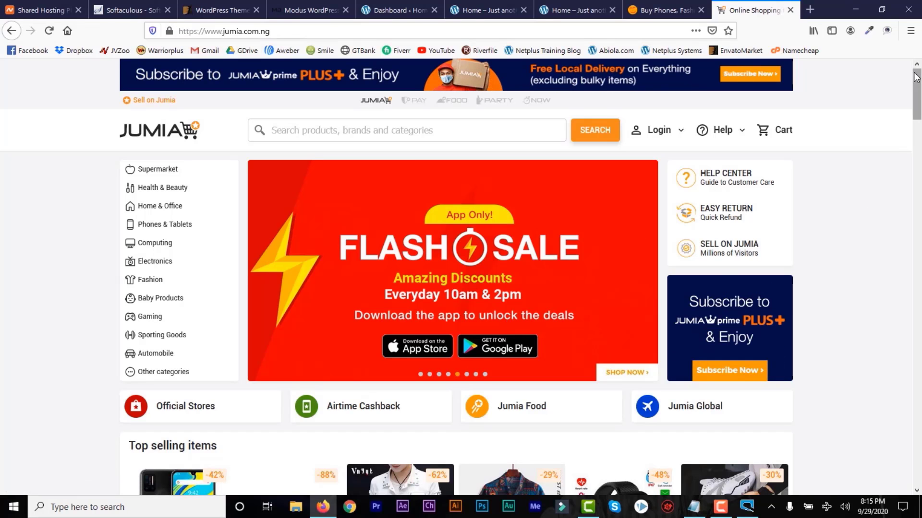
Switch to the ThemeForest WordPress Themes tab.
left_click(220, 10)
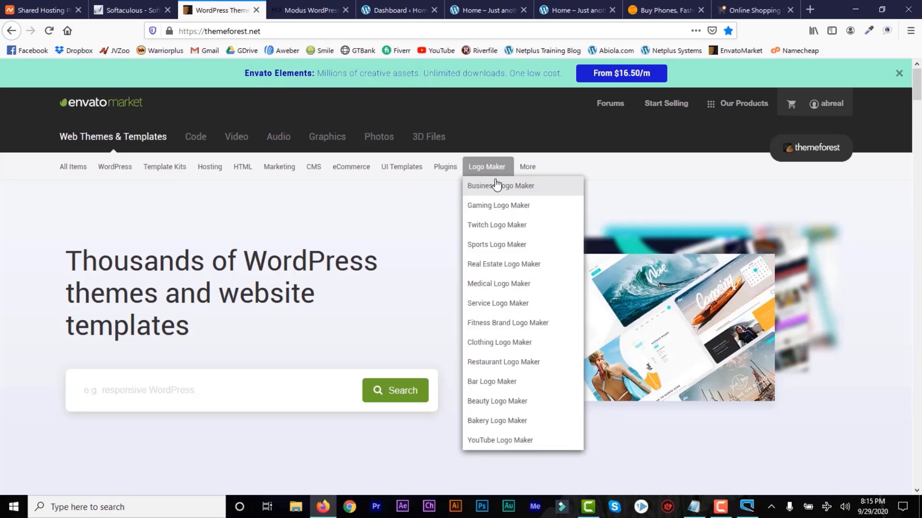
Search ThemeForest for 'ecommerce' and scroll the 9,215 results toward Lorada.
left_click(822, 112)
scroll(523, 135, "down", 3)
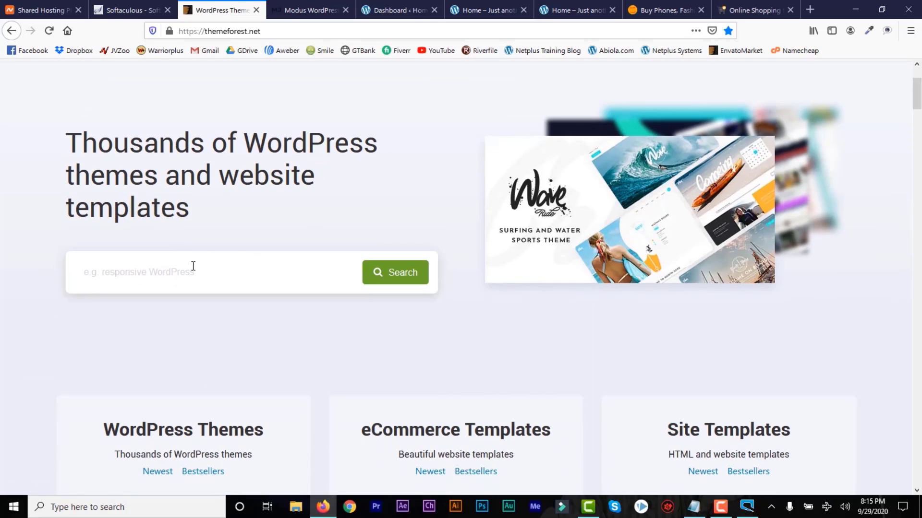
left_click(168, 275)
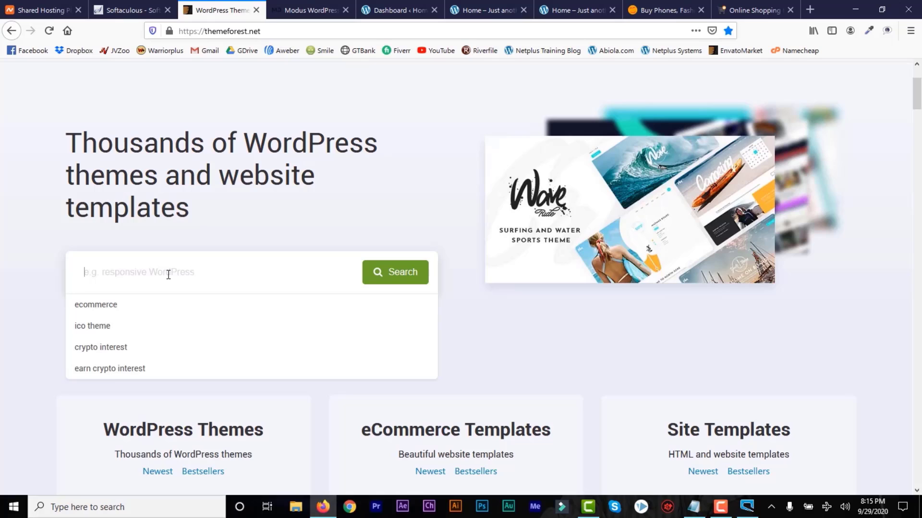
left_click(115, 309)
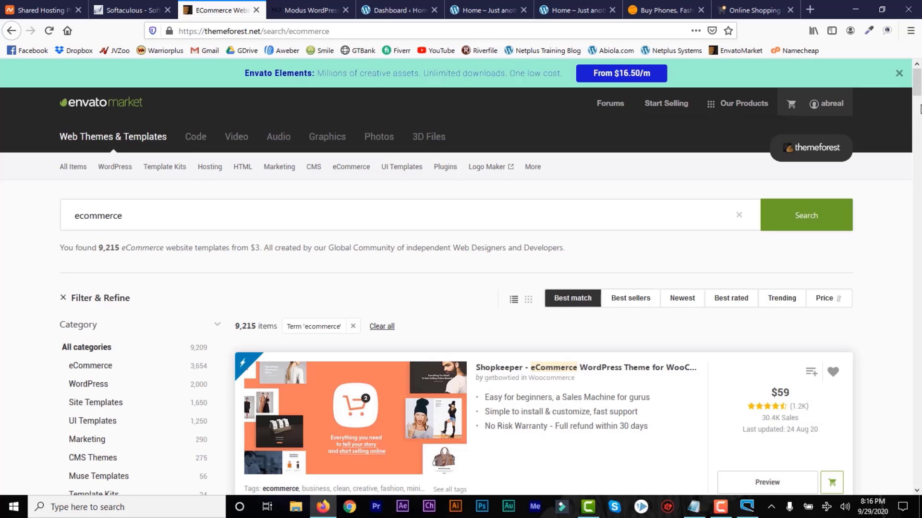
left_click_drag(917, 94, 919, 138)
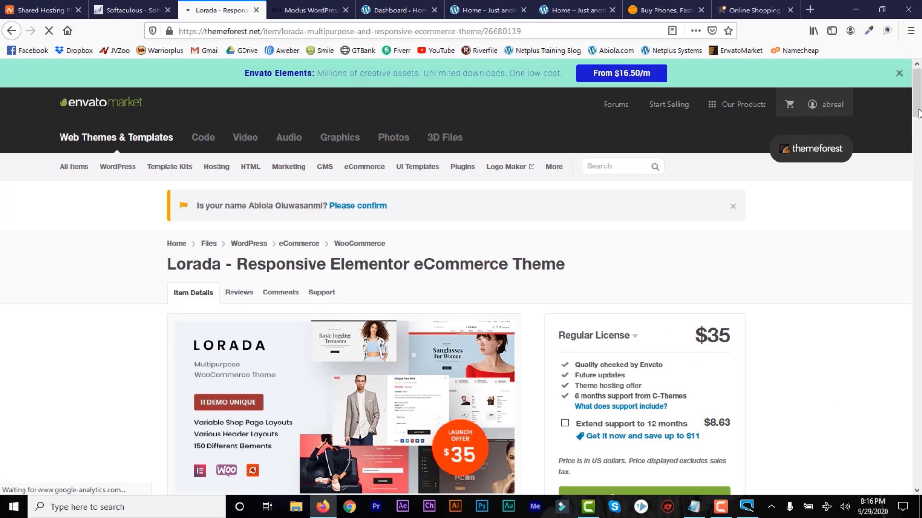
Launch the Lorada full-screen live demo and close its subscribe popup.
left_click_drag(918, 114, 919, 139)
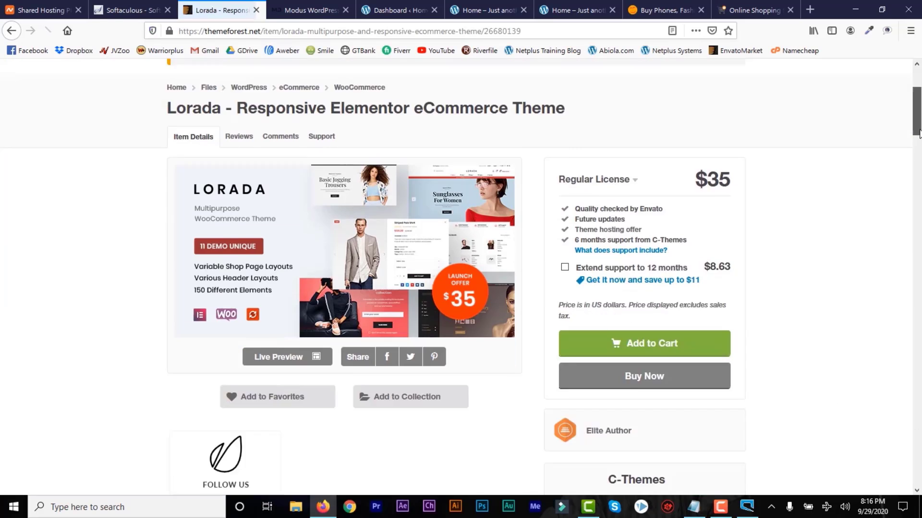
left_click(275, 306)
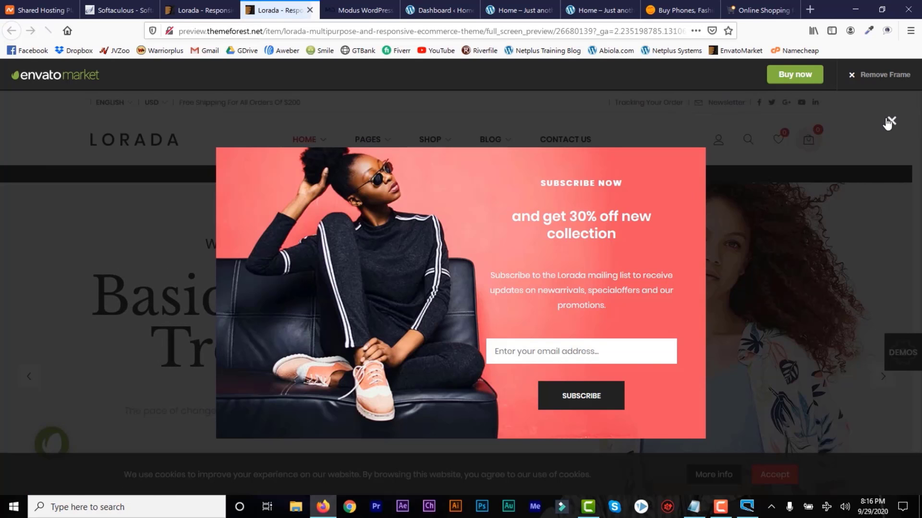
left_click(891, 120)
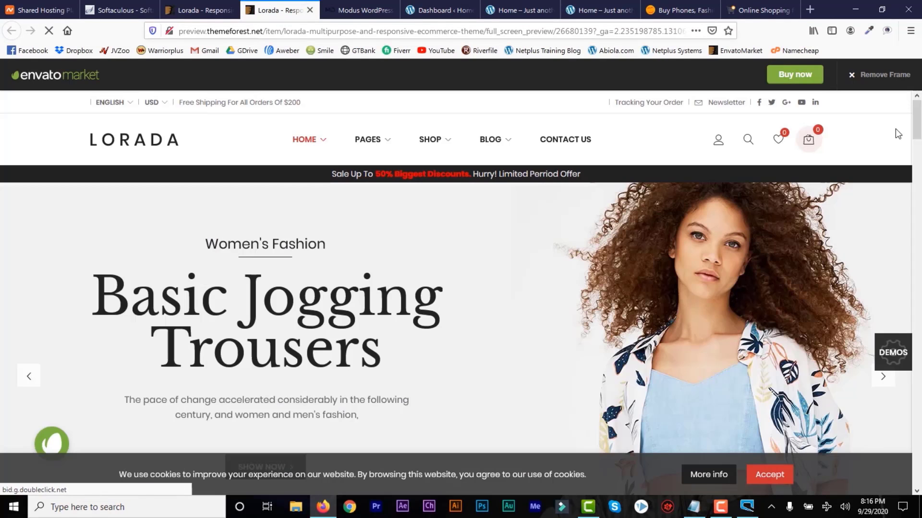
left_click_drag(918, 133, 918, 449)
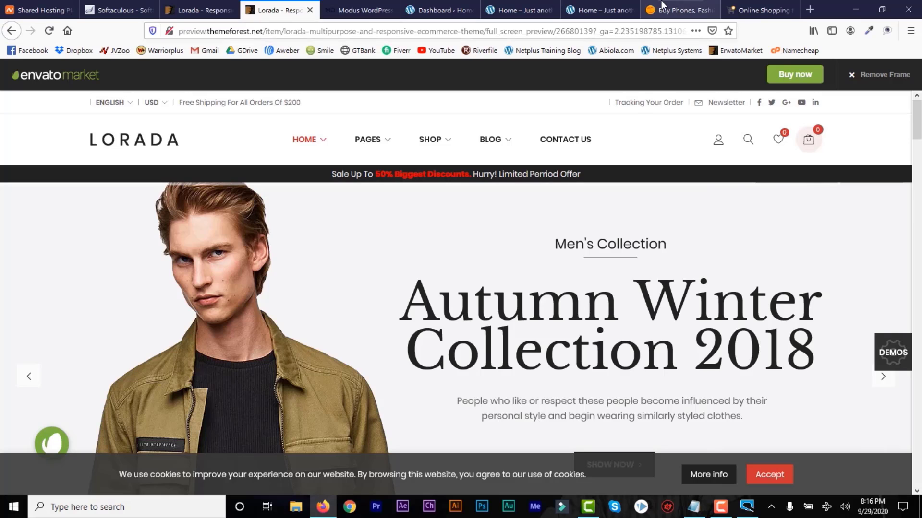
Compare the Lorada item page, its $35 price, demo, Konga and Modus documentation tabs.
left_click(680, 10)
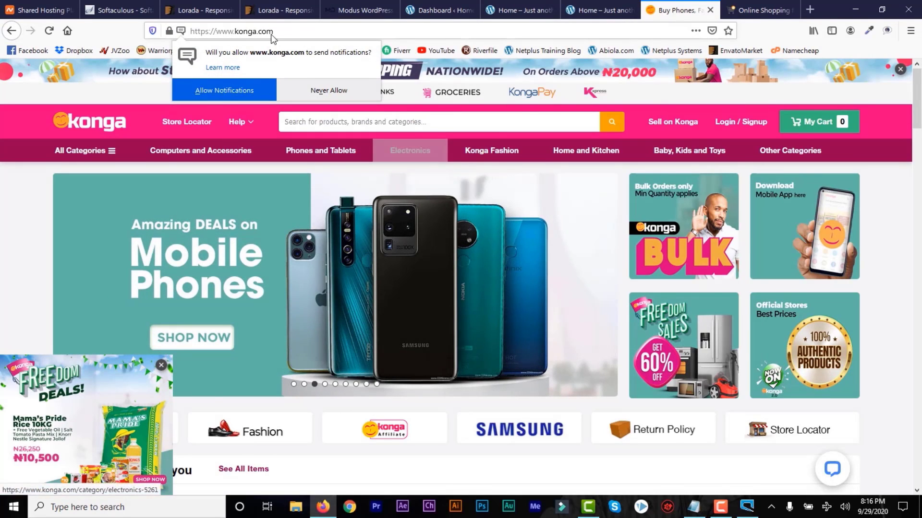
left_click(195, 9)
left_click(276, 7)
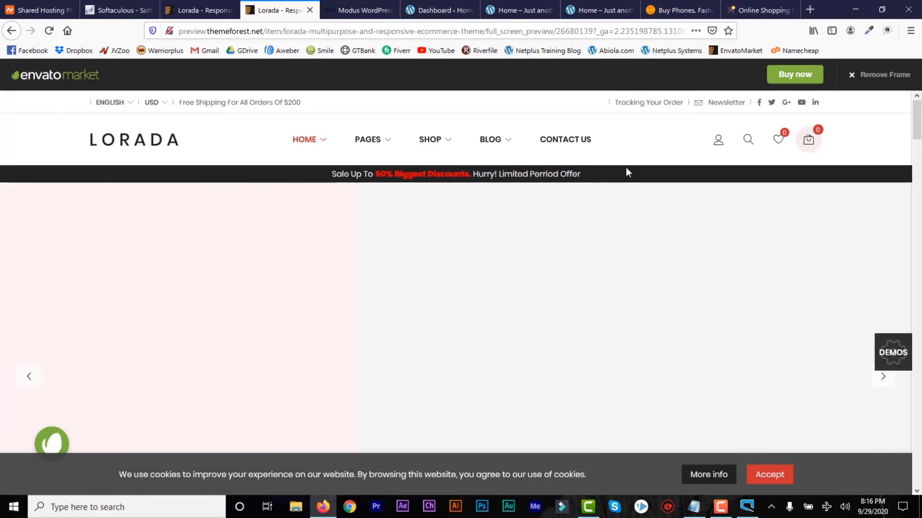
left_click(198, 7)
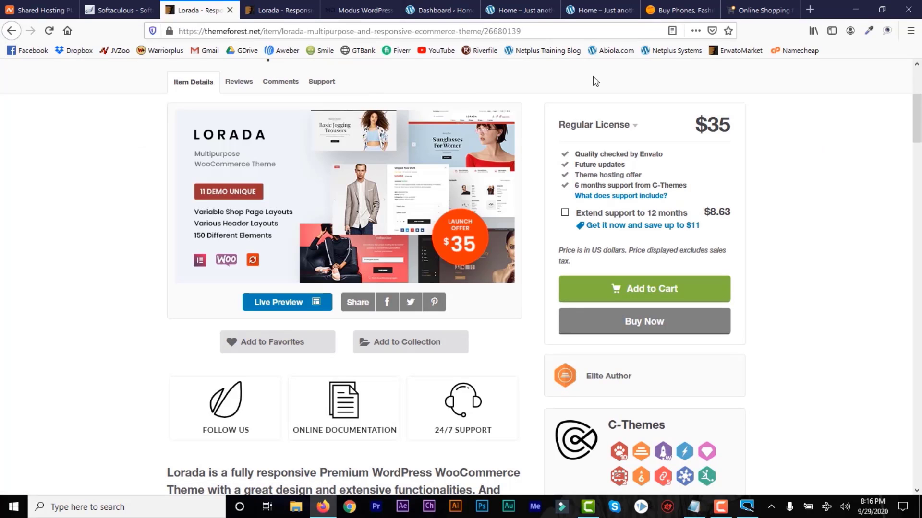
left_click_drag(734, 127, 696, 127)
left_click(695, 126)
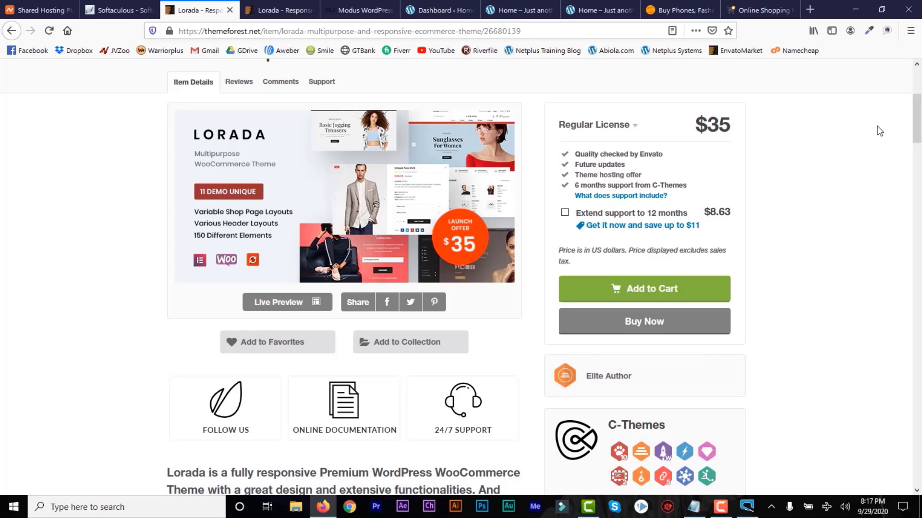
left_click(268, 10)
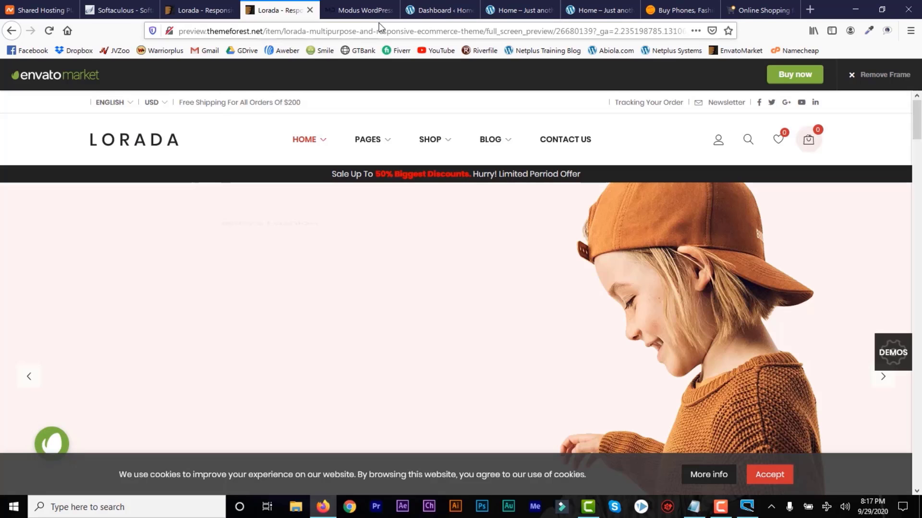
left_click(358, 11)
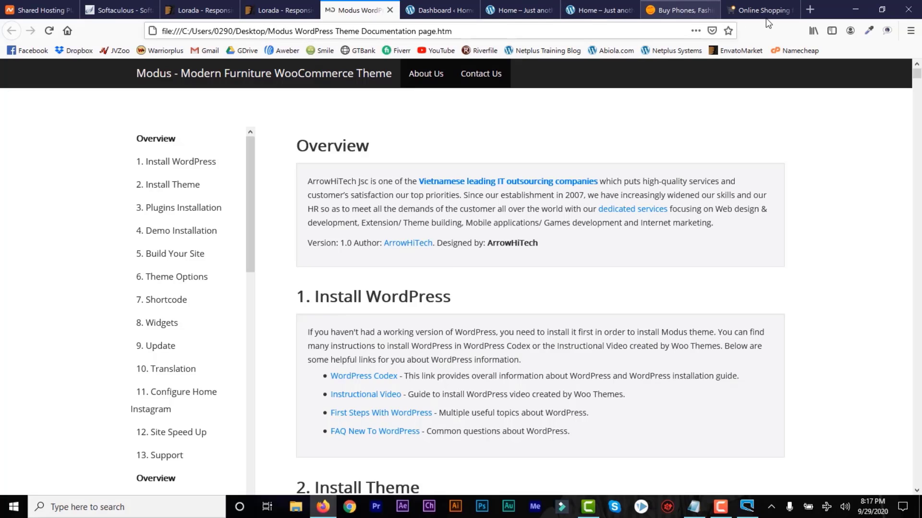
left_click(283, 10)
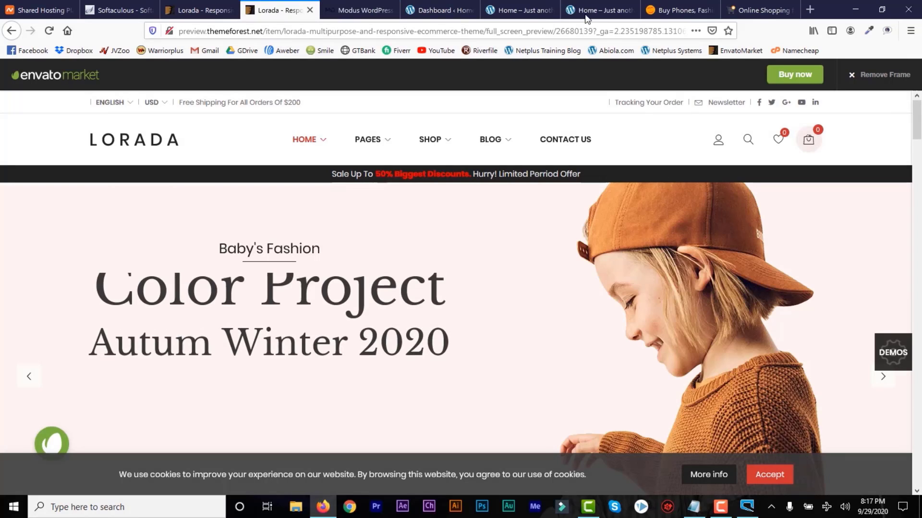
left_click(222, 18)
From the account's Downloads, open the Modus furniture theme and launch its live preview.
scroll(837, 86, "up", 5)
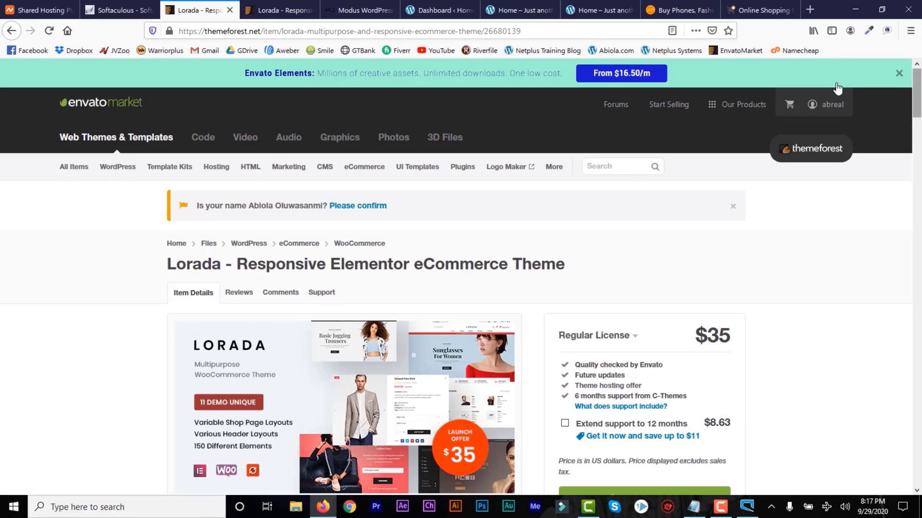
mouse_move(811, 104)
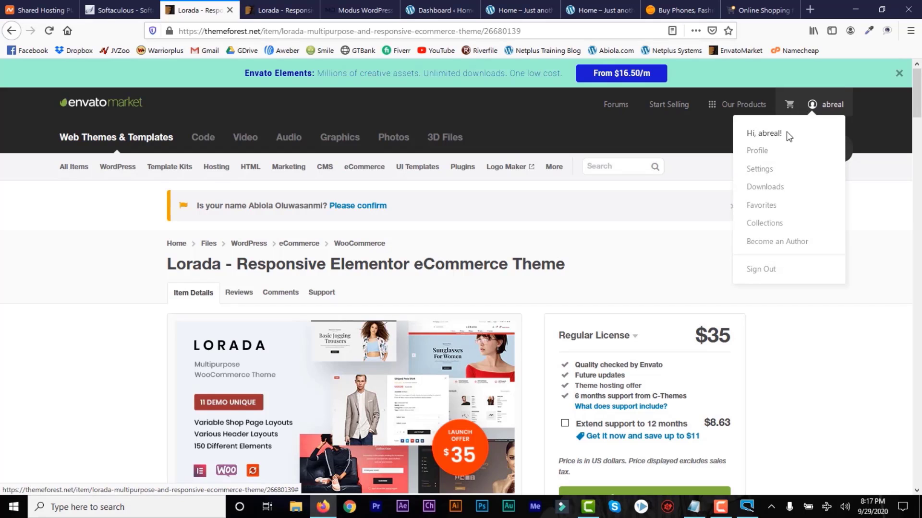
left_click(763, 189)
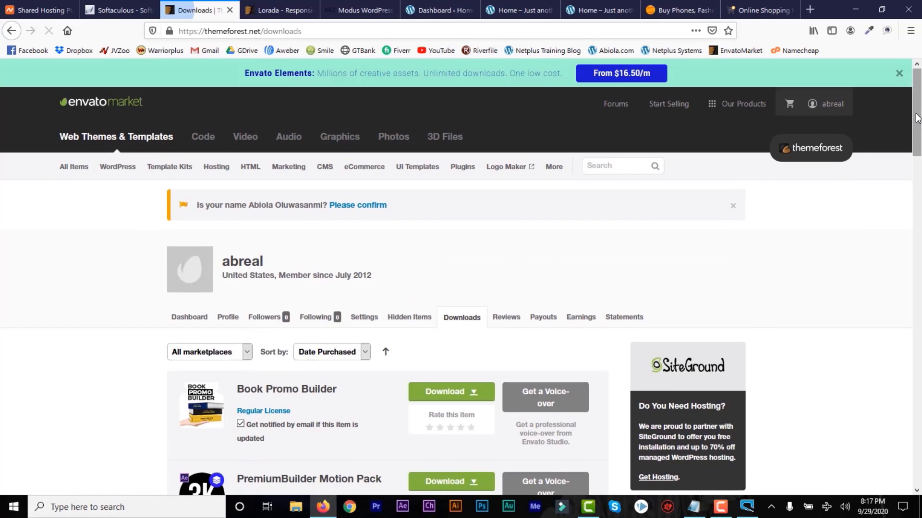
left_click_drag(918, 103, 913, 321)
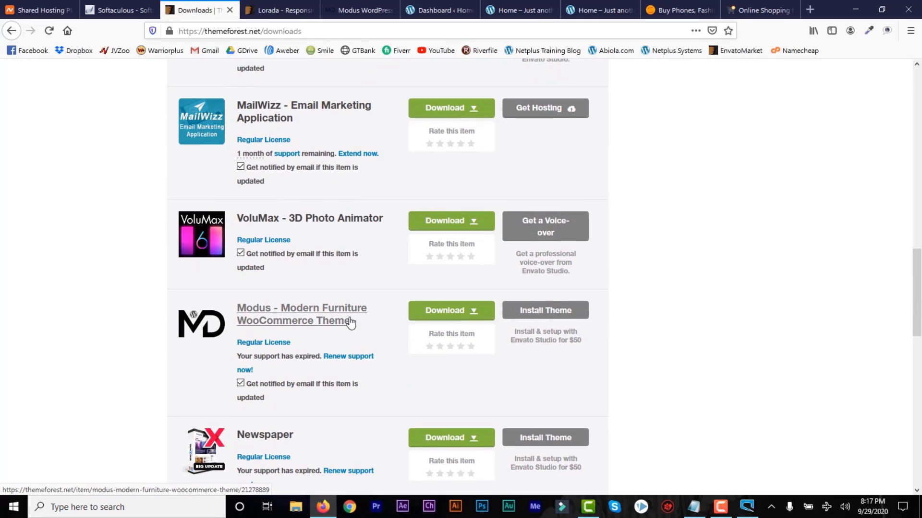
left_click(290, 325)
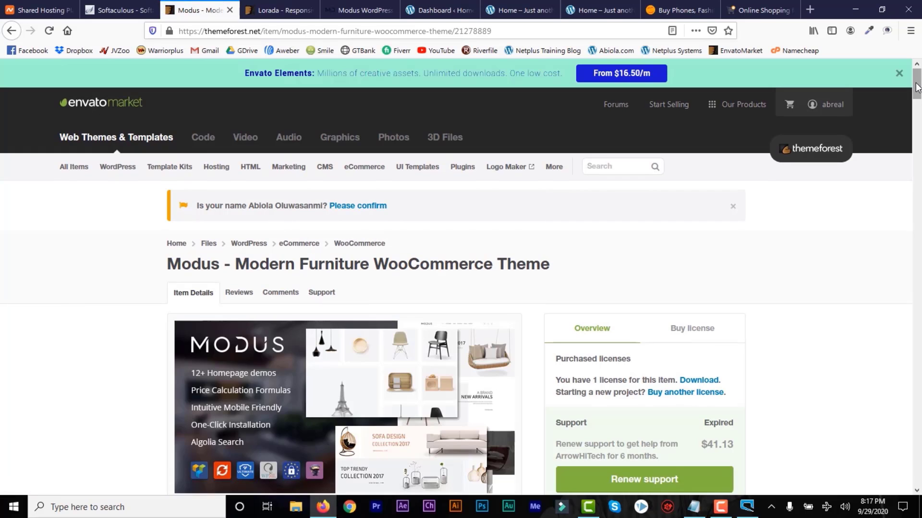
left_click_drag(916, 86, 917, 98)
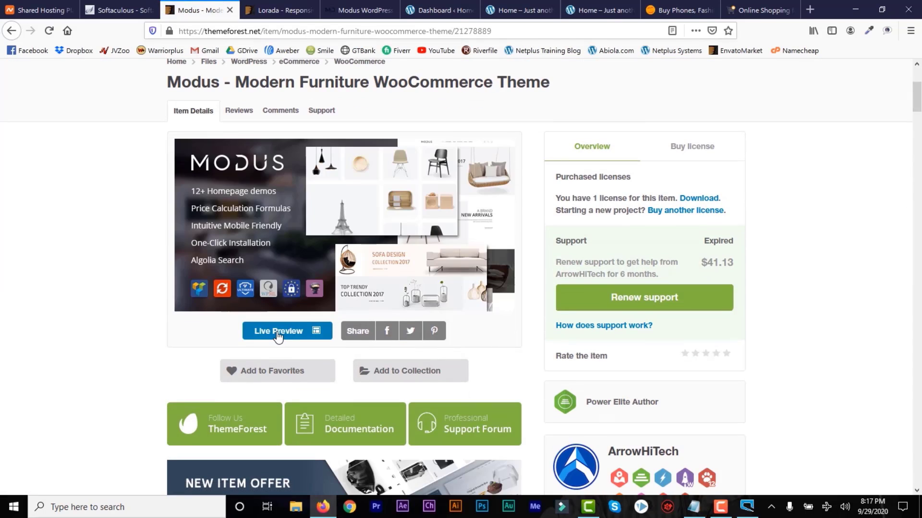
left_click(278, 336)
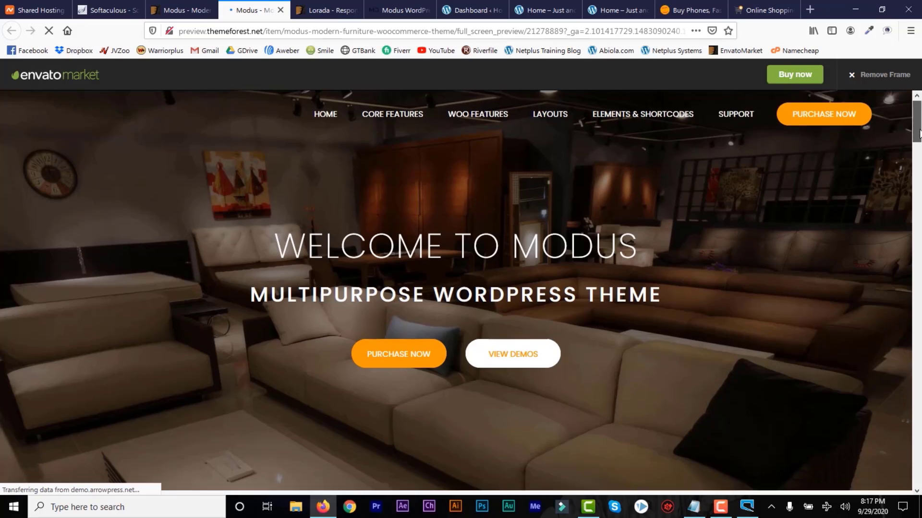
Browse the Modus demo homepages, close the opened Home Decor demo, and return to the item page.
left_click_drag(920, 136, 920, 187)
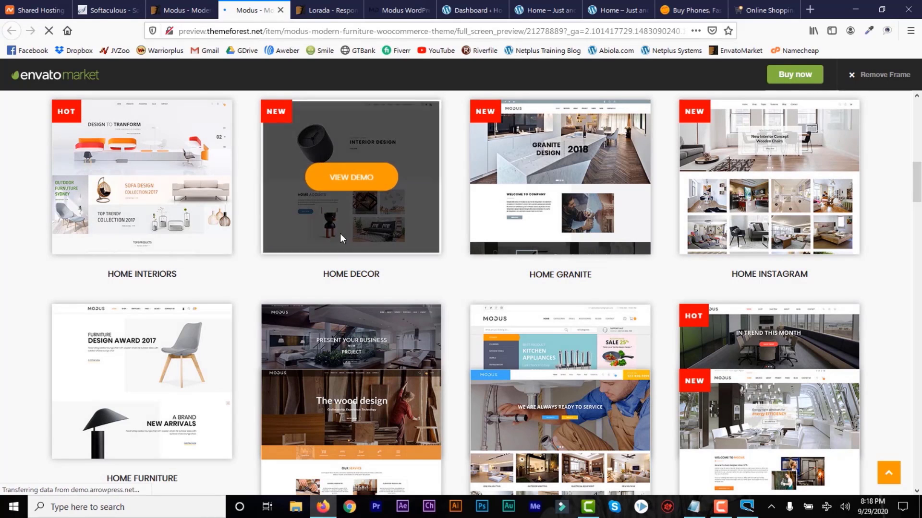
left_click(340, 188)
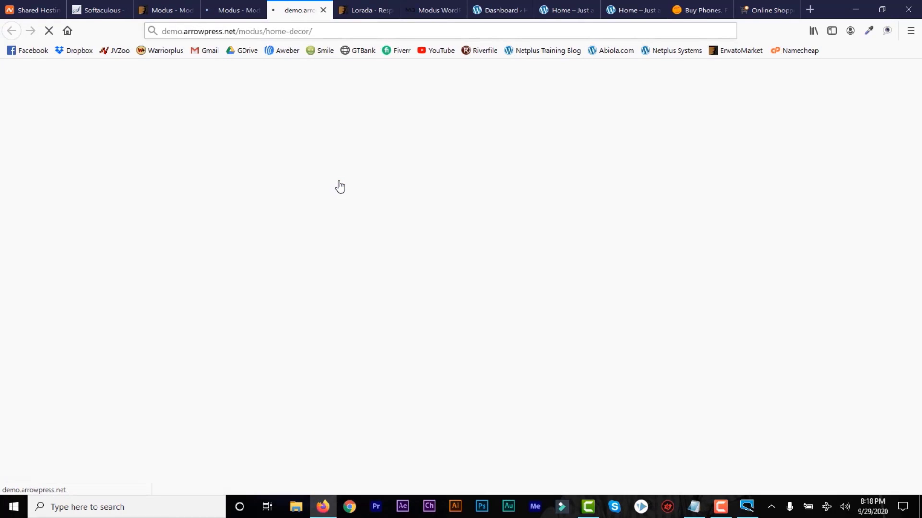
left_click(233, 11)
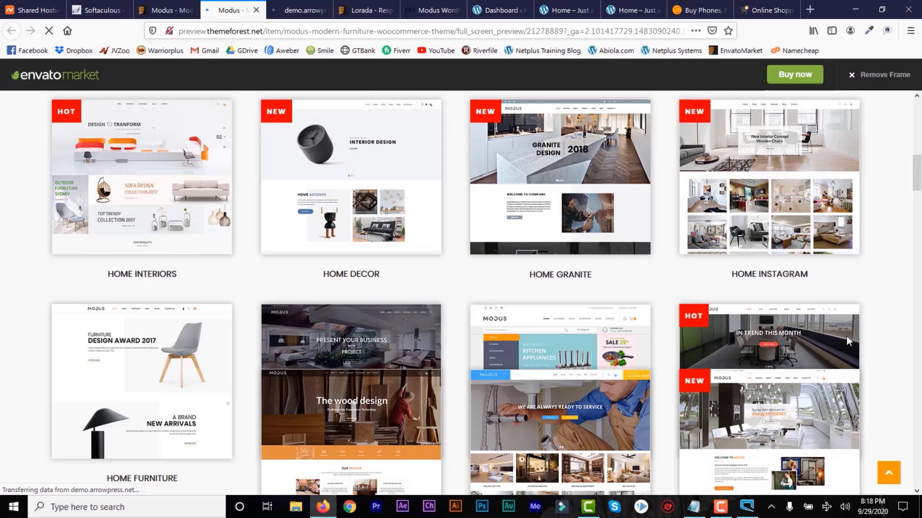
mouse_move(916, 180)
left_mouse_down()
mouse_move(918, 221)
mouse_move(918, 194)
left_mouse_up()
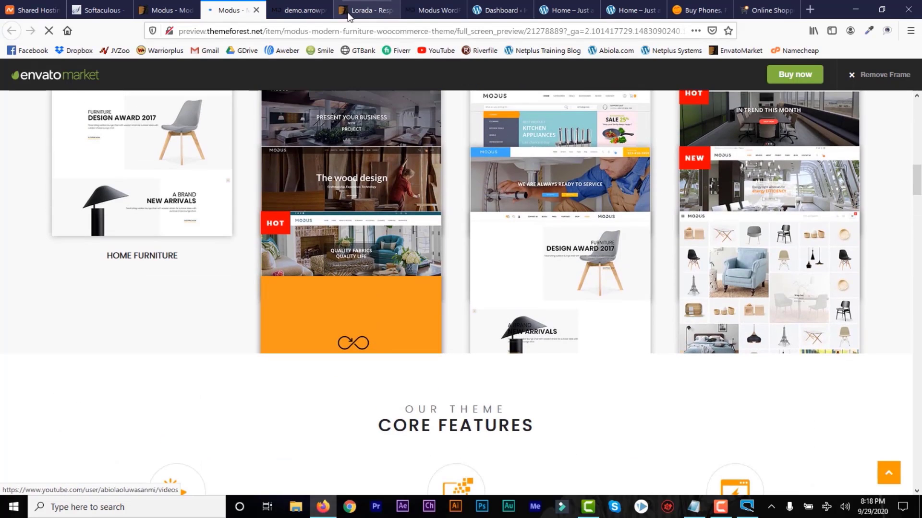
left_click(295, 10)
left_click(323, 10)
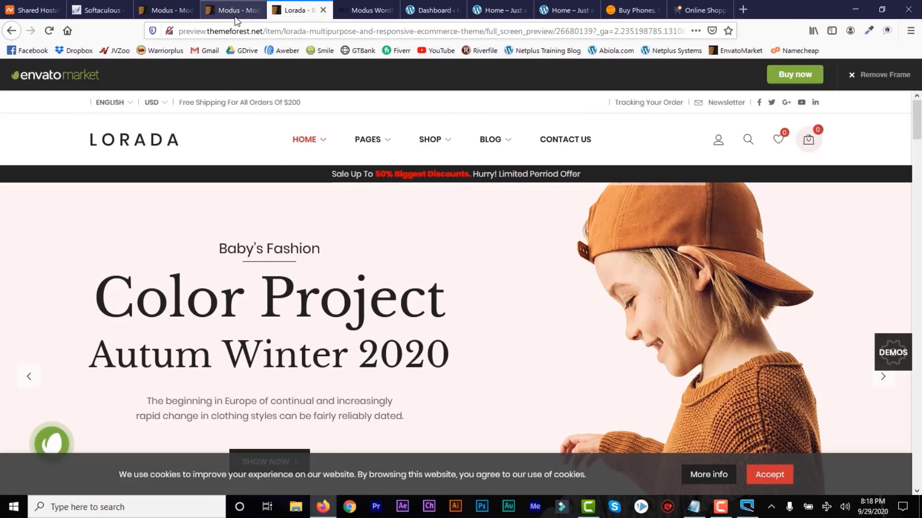
left_click(239, 10)
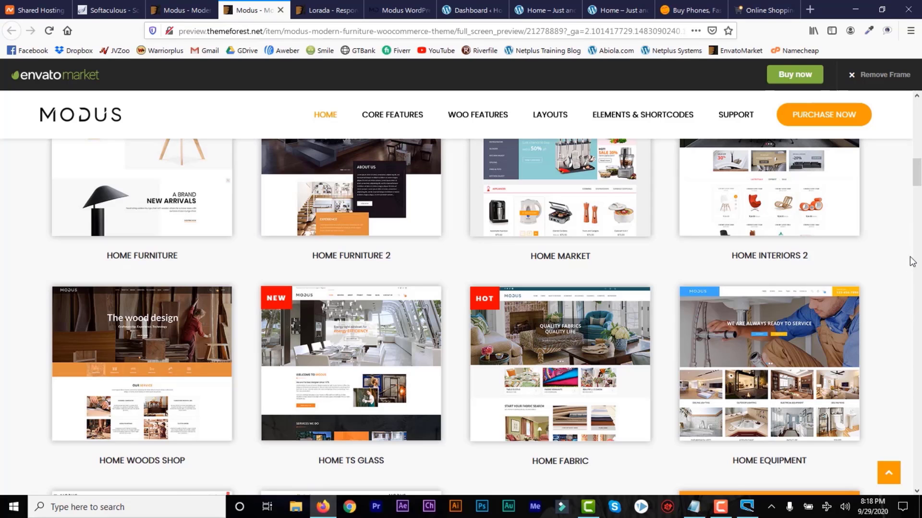
mouse_move(919, 179)
left_mouse_down()
mouse_move(918, 213)
mouse_move(918, 169)
left_mouse_up()
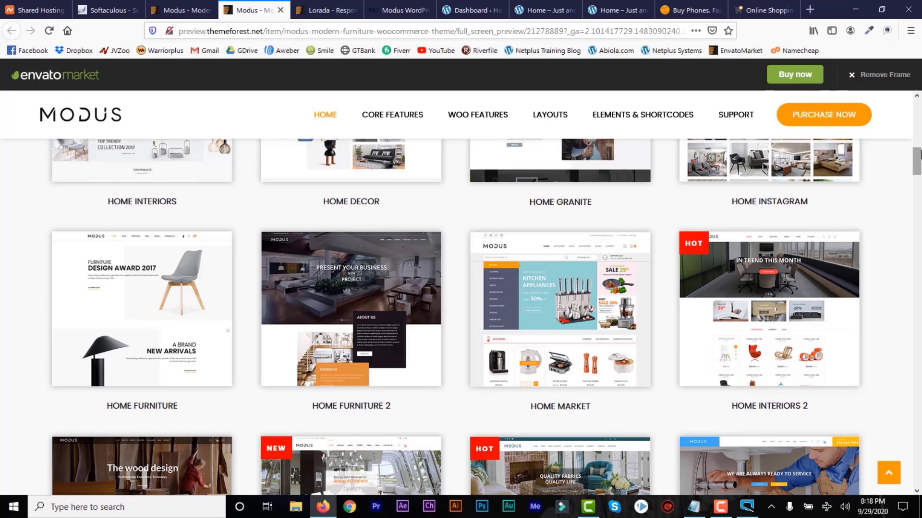
left_click(172, 12)
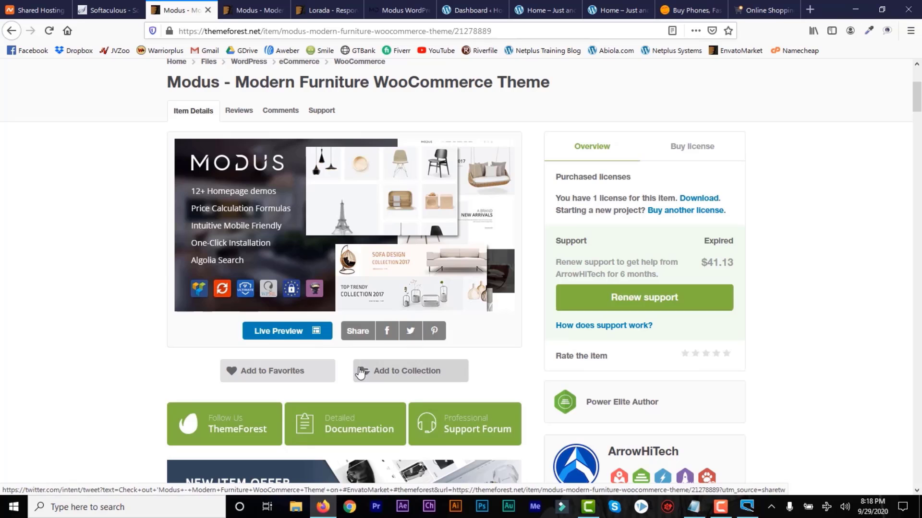
scroll(698, 111, "down", 6)
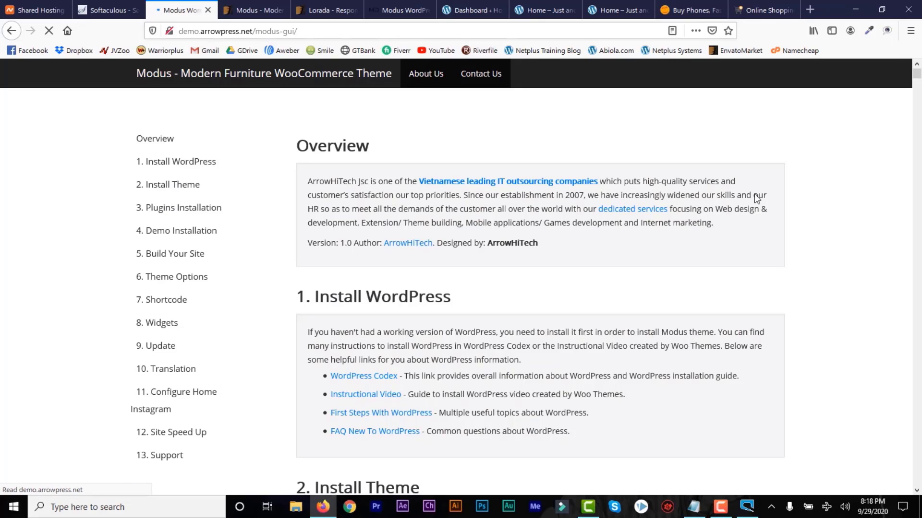
Scroll the Modus documentation to 4.4 Fourth Method, Import Slider Revolution.
left_click_drag(917, 84, 916, 143)
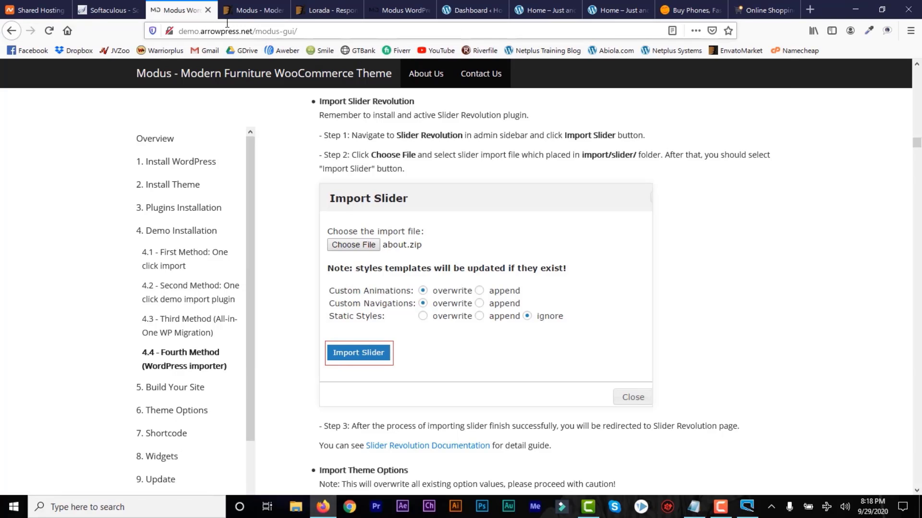
Close the Modus demo preview, Lorada preview and duplicate documentation tabs.
left_click(262, 13)
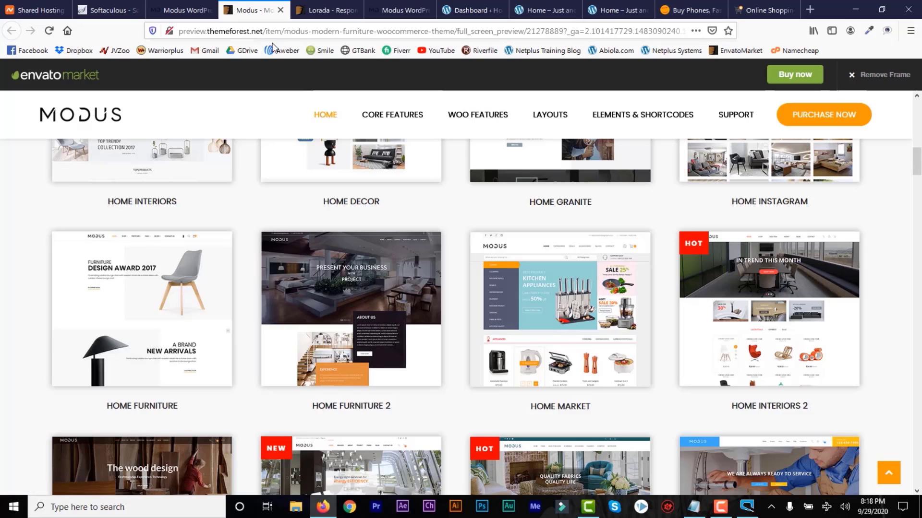
left_click(281, 10)
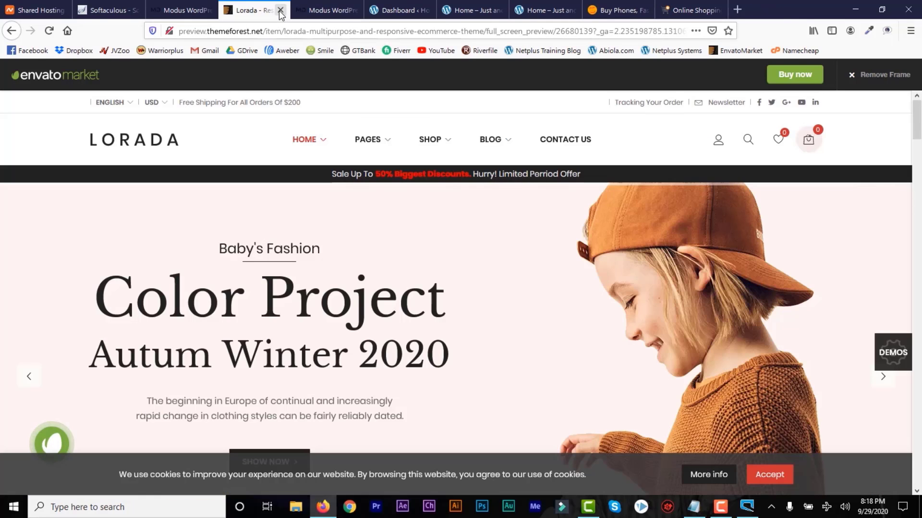
left_click(280, 9)
left_click(280, 10)
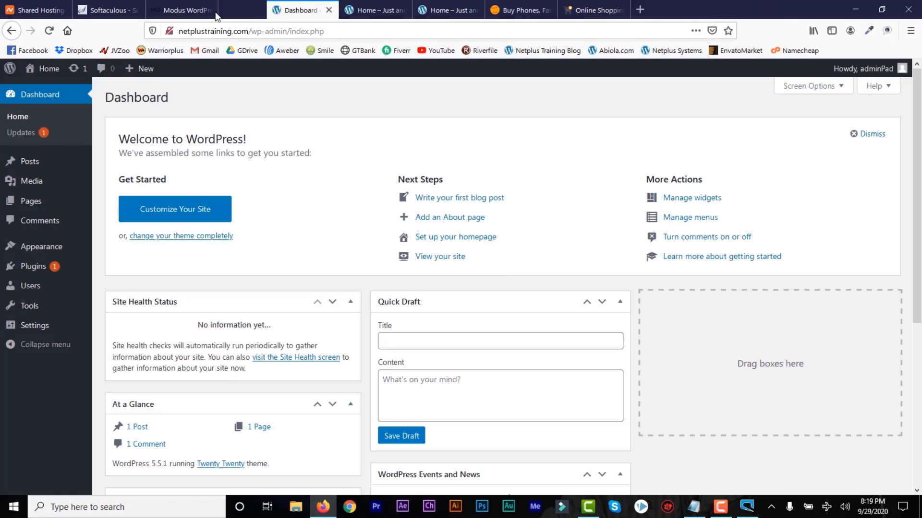
left_click(235, 10)
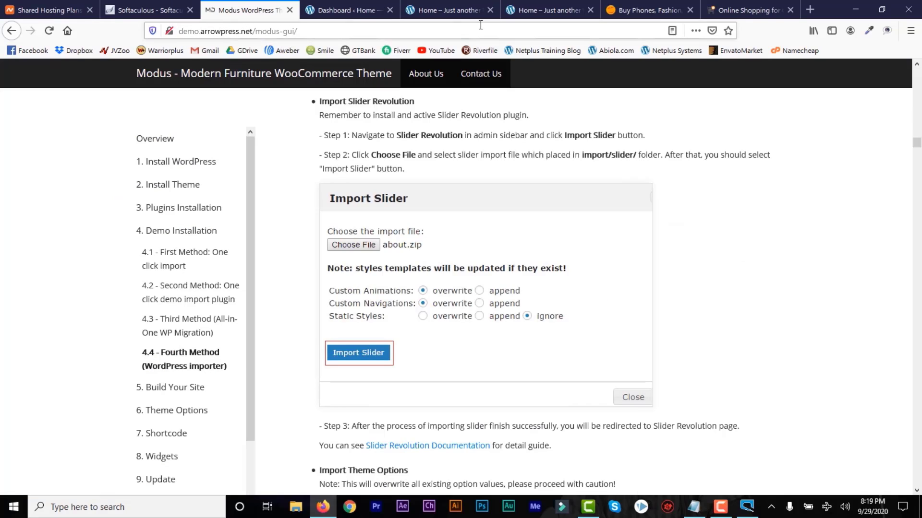
Close the Konga, Jumia, duplicate site home and Softaculous installer tabs.
left_click(655, 10)
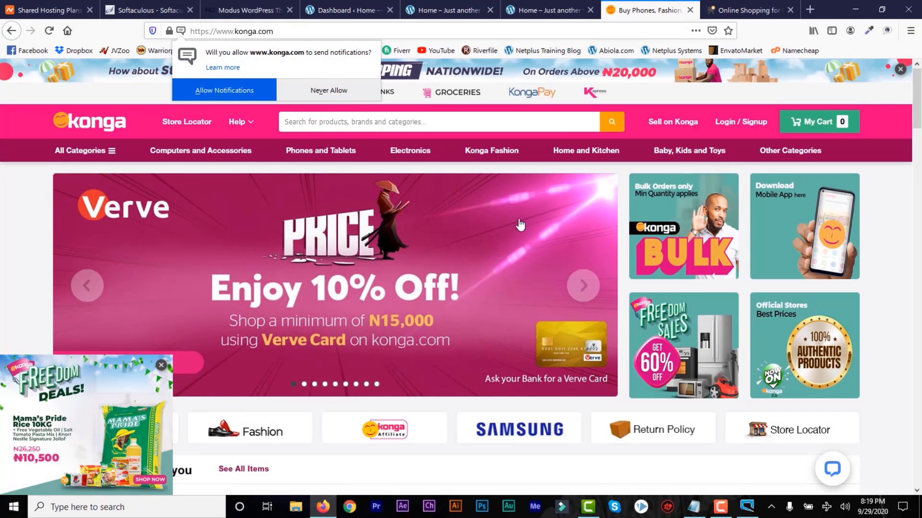
left_click(690, 10)
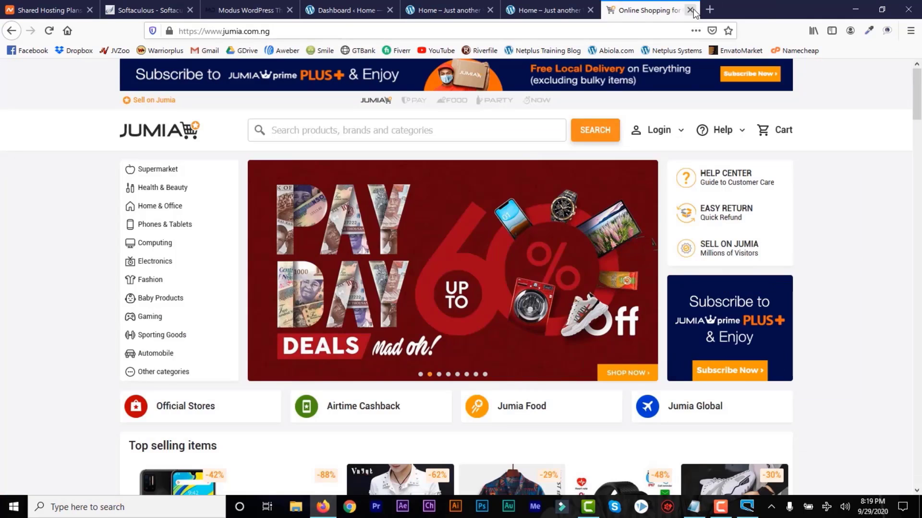
left_click(691, 10)
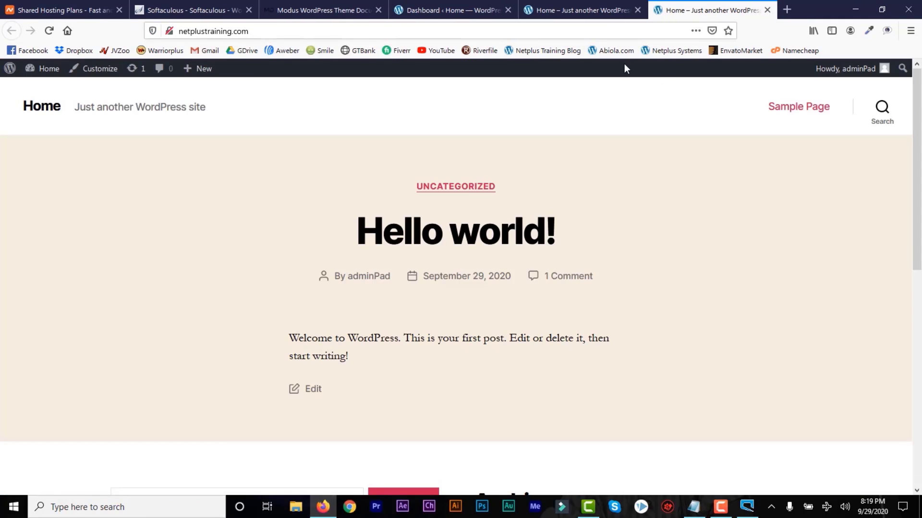
left_click(582, 10)
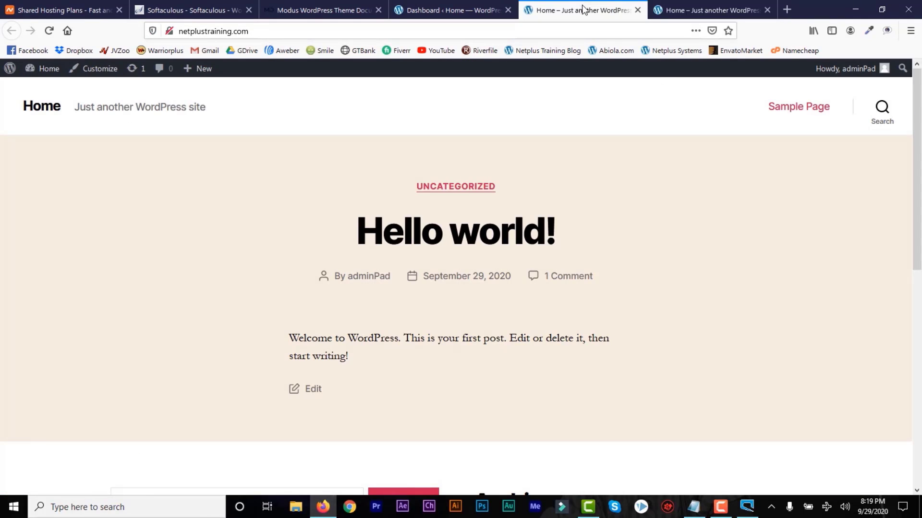
left_click(638, 10)
left_click(459, 12)
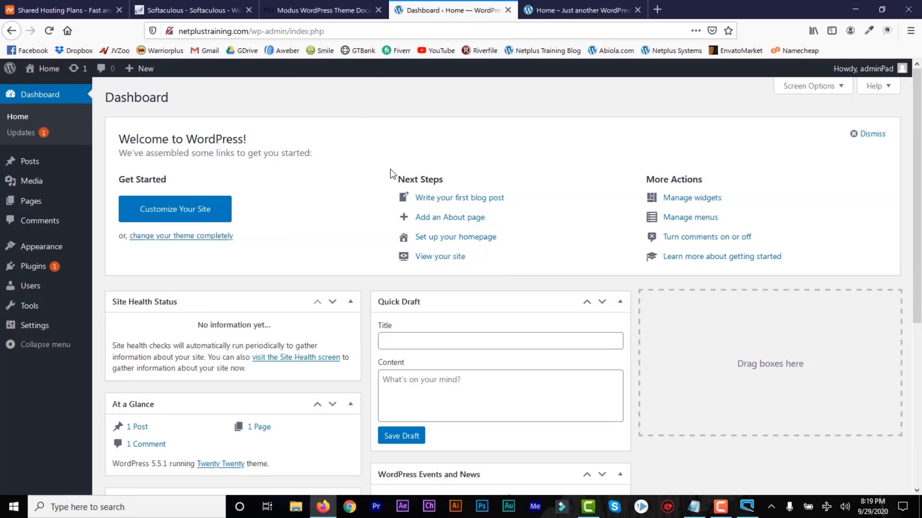
left_click(126, 14)
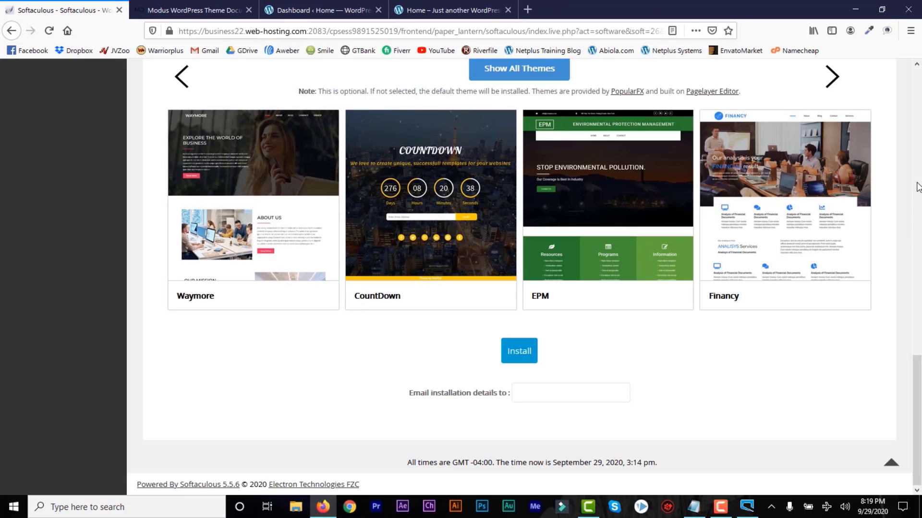
scroll(917, 295, "up", 8)
left_click(119, 10)
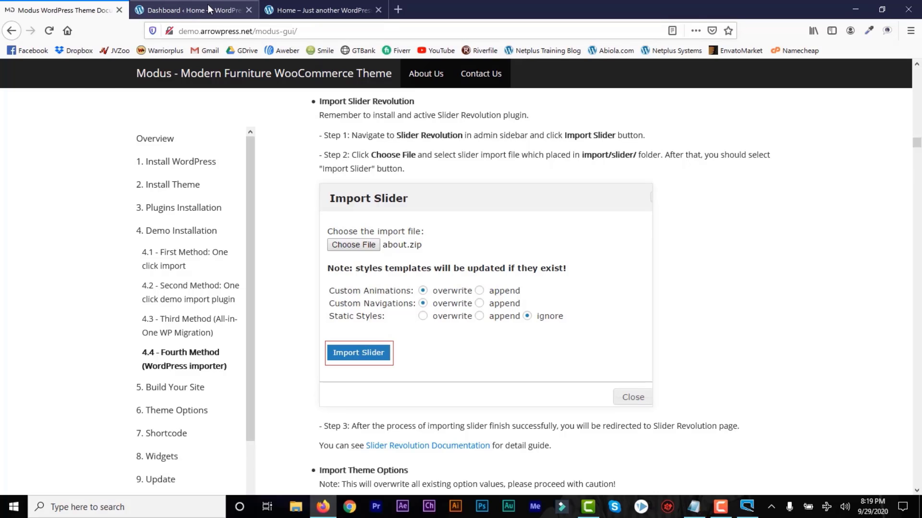
Reorder the tabs as Dashboard, site home, then Modus documentation, ending on the dashboard.
left_click_drag(204, 6, 83, 18)
left_click_drag(293, 14, 168, 12)
left_click(307, 14)
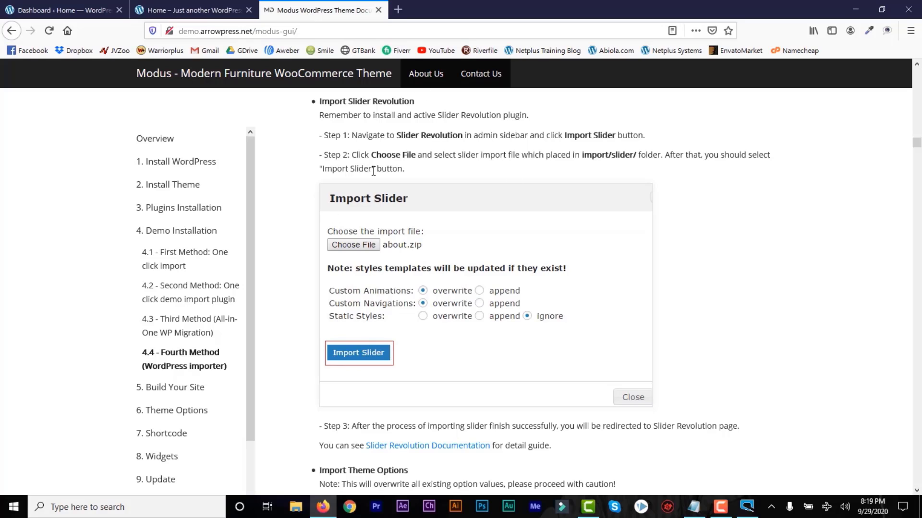
left_click(65, 11)
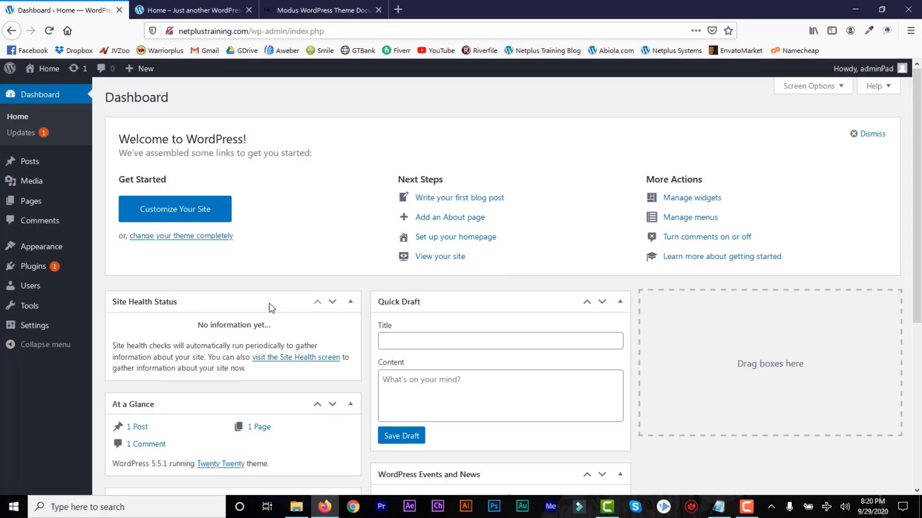
In File Explorer, browse the Modus package's Documentation and import folders.
left_click(296, 507)
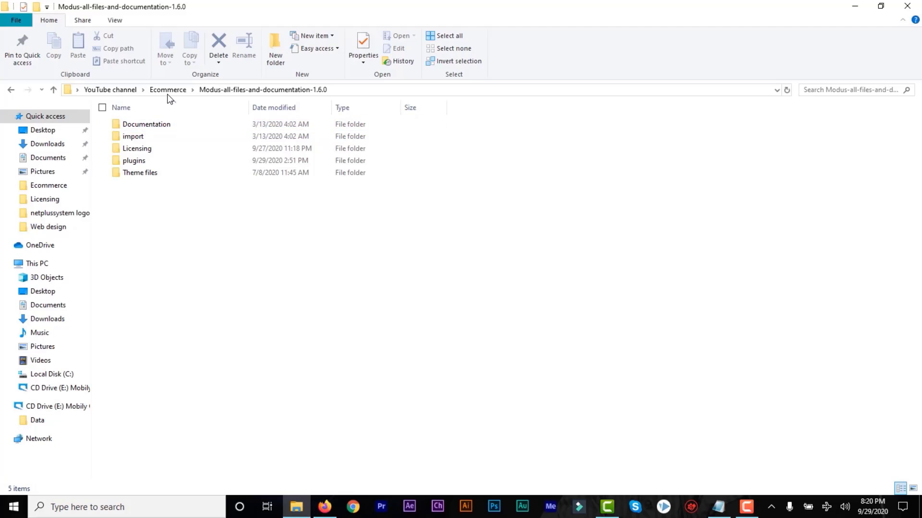
left_click(149, 125)
double_click(149, 126)
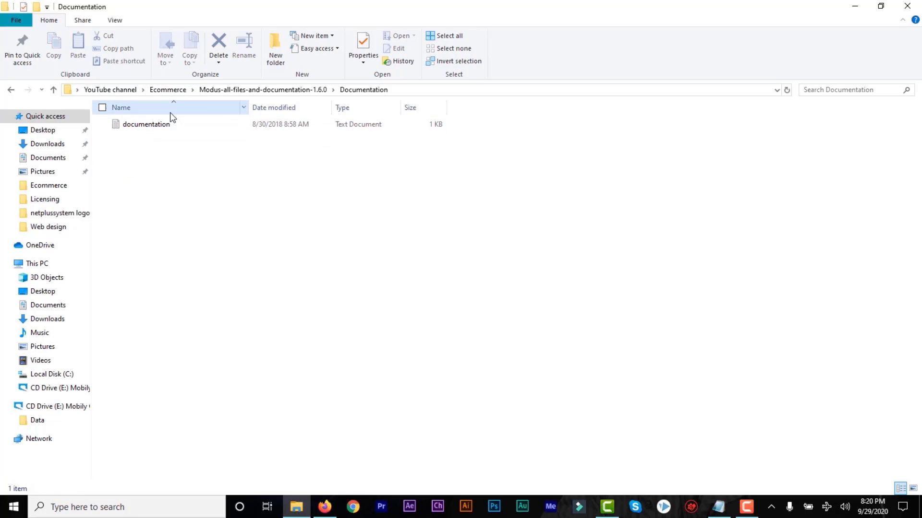
left_click(243, 89)
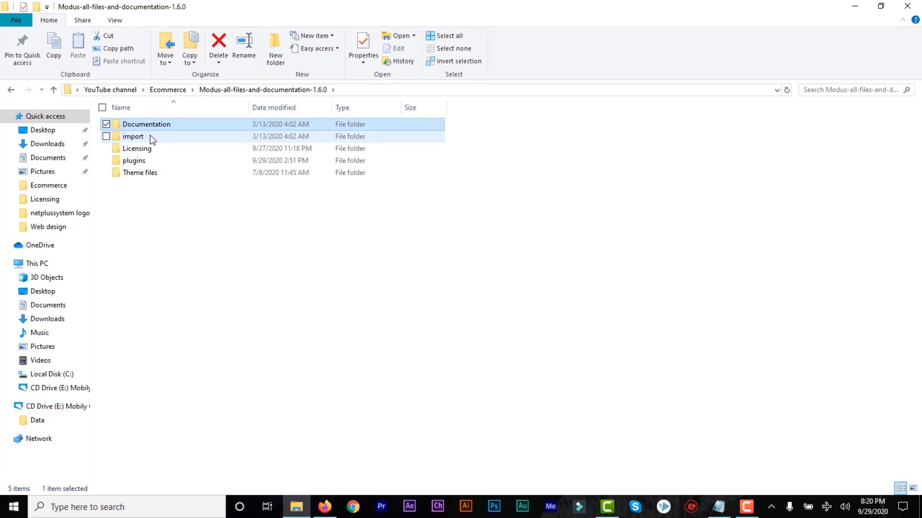
double_click(149, 137)
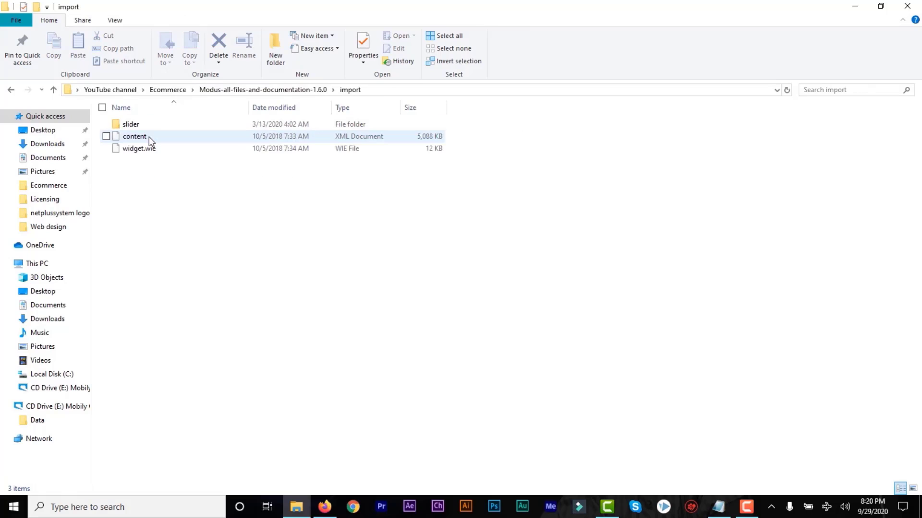
left_click(259, 90)
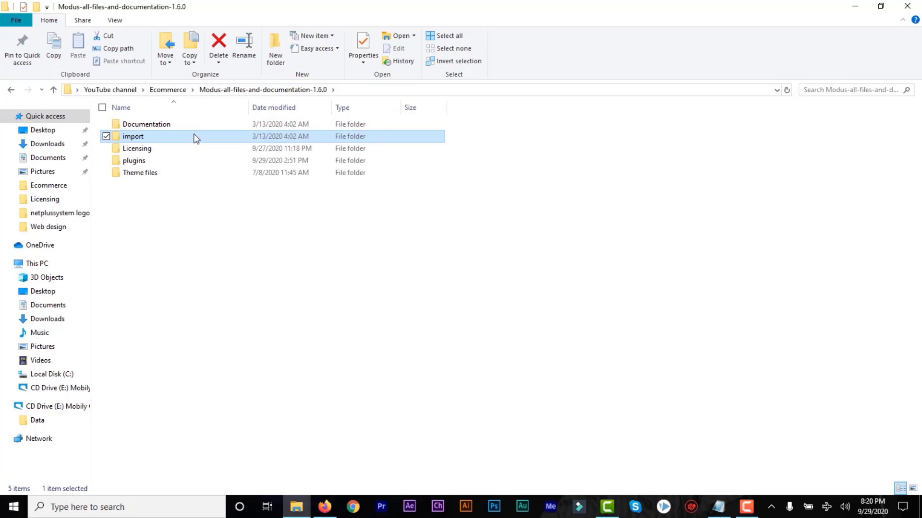
Look through Theme files and plugins, recheck import, then return to the WordPress Dashboard.
double_click(158, 173)
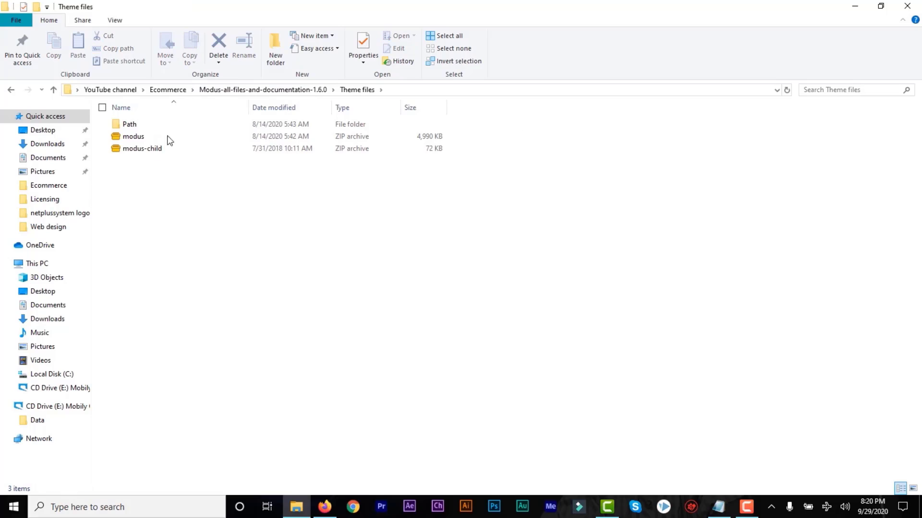
left_click(290, 90)
double_click(146, 162)
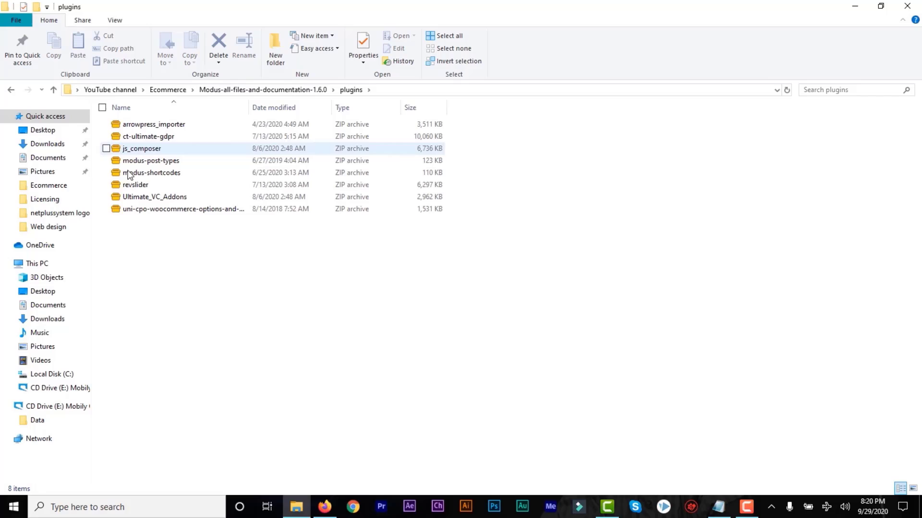
left_click(272, 90)
left_click(149, 152)
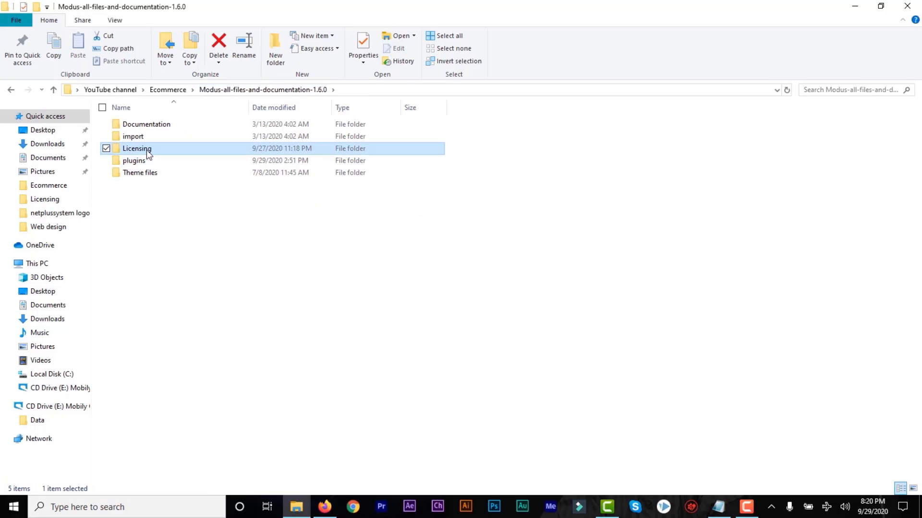
double_click(147, 138)
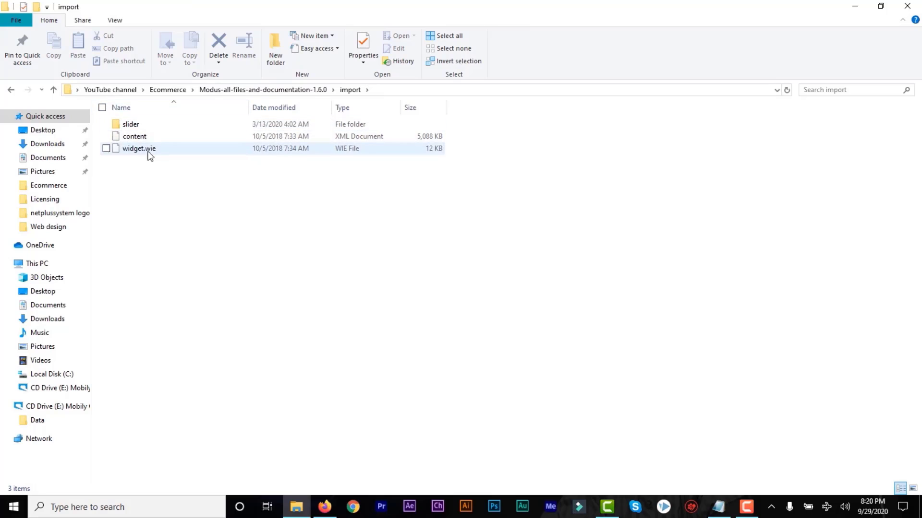
left_click(246, 90)
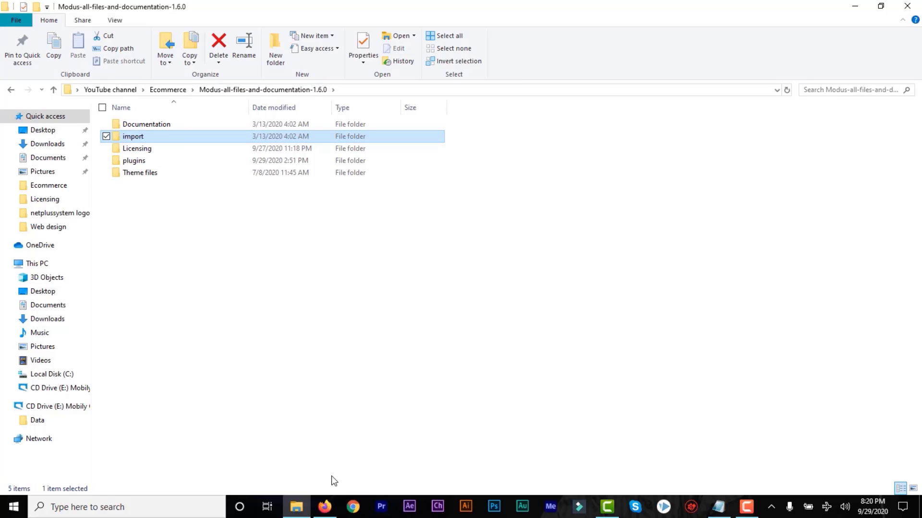
left_click(324, 507)
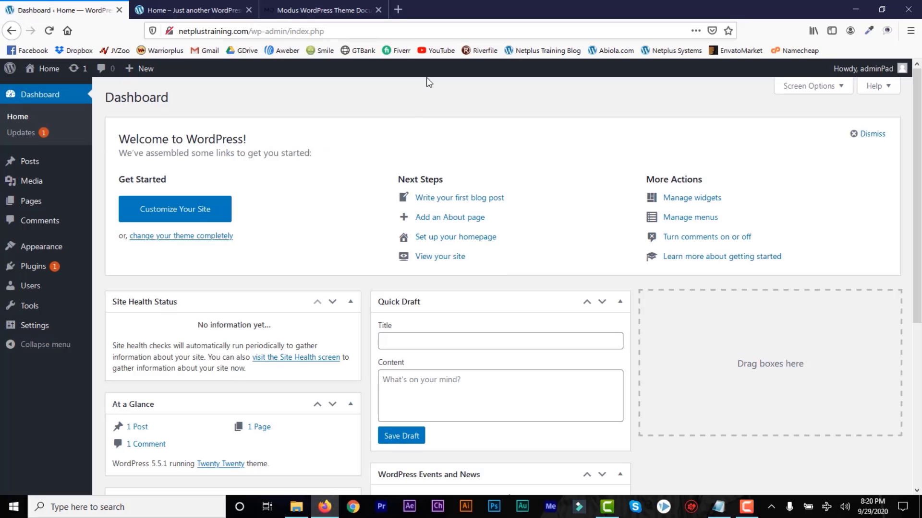
Load themeforest.net in a new tab and go to the account's Downloads page.
left_click(398, 10)
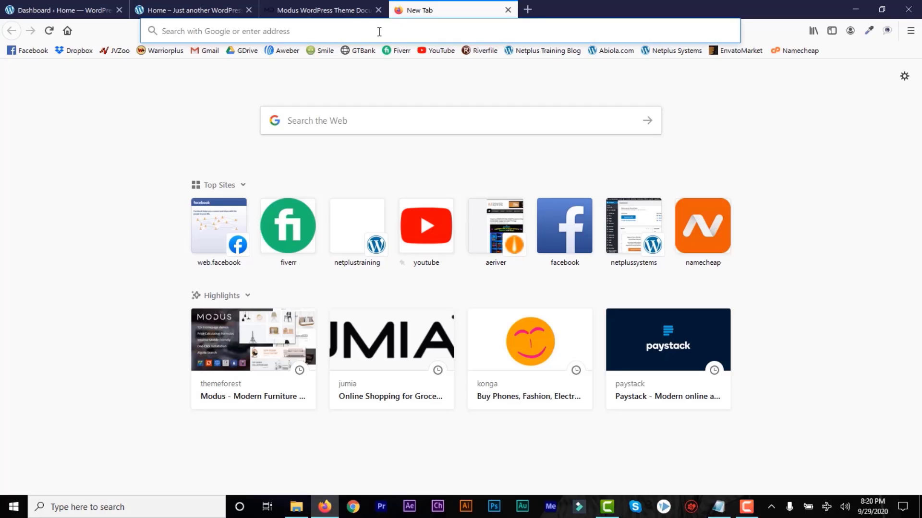
type("themeforest.net")
key("Return")
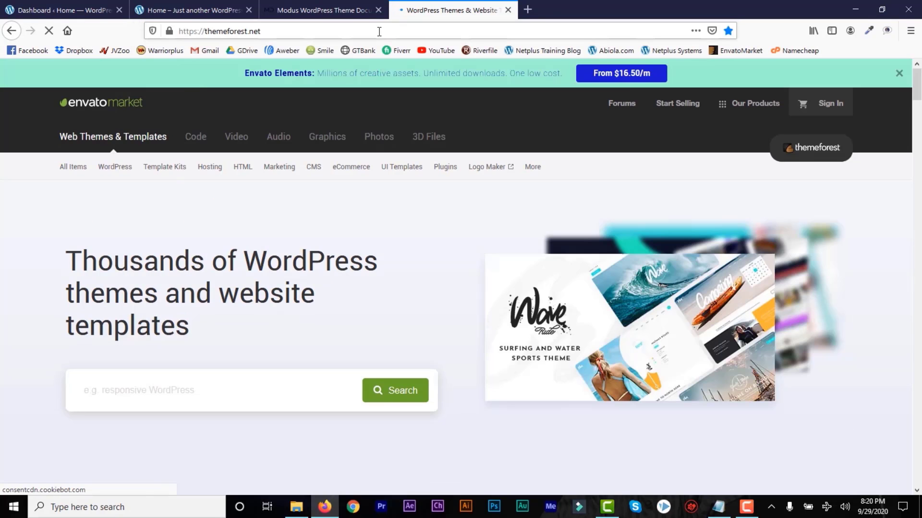
mouse_move(829, 107)
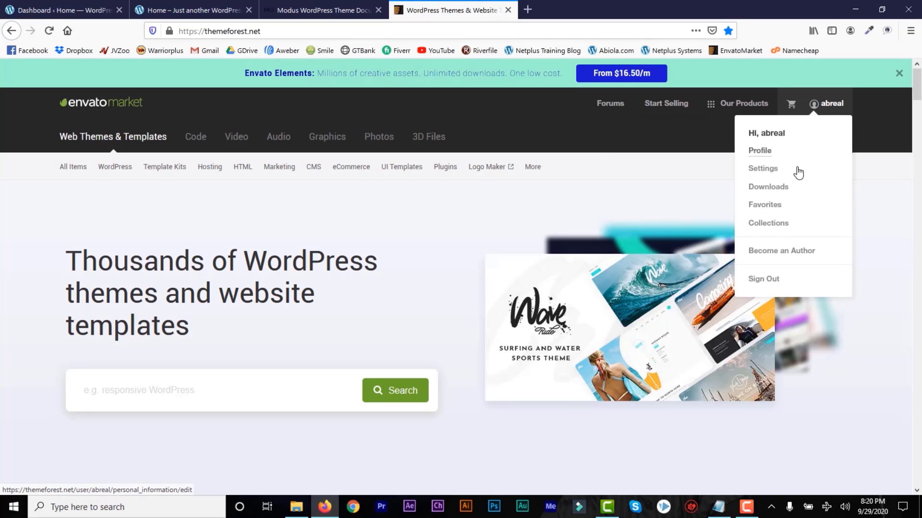
left_click(783, 191)
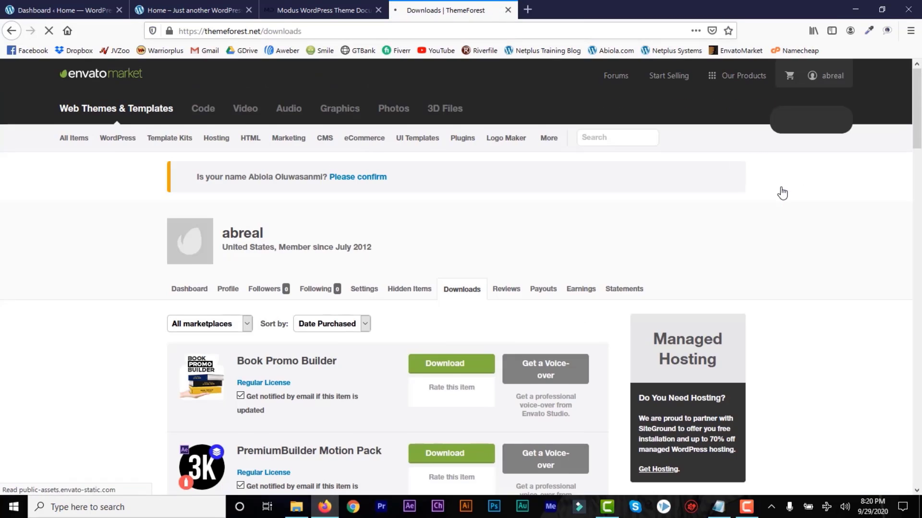
Show Modus's download options, dismiss the ZIP and licence dialogs, and return to Explorer.
left_click_drag(918, 134, 911, 306)
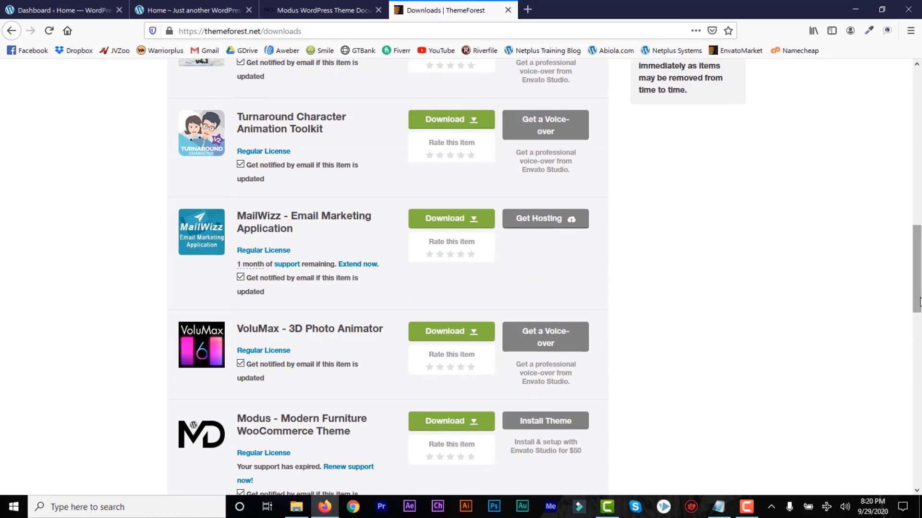
scroll(537, 336, "down", 3)
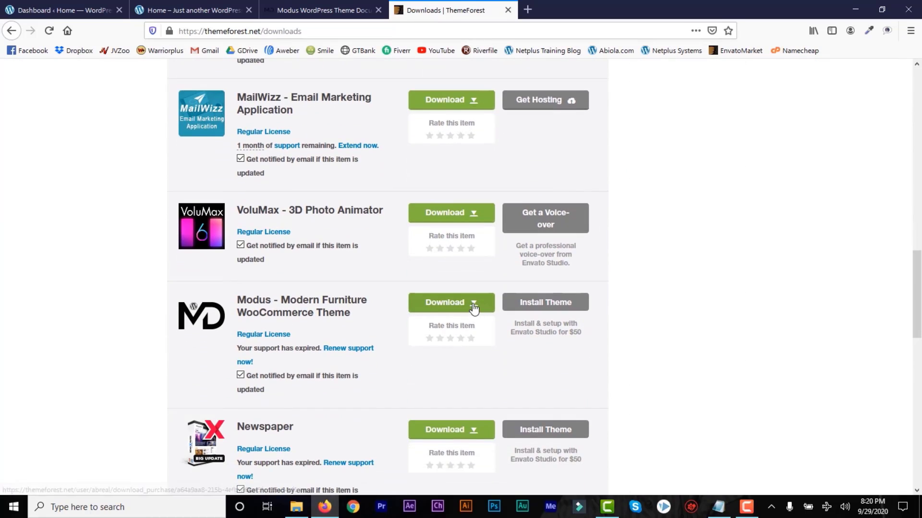
left_click(473, 304)
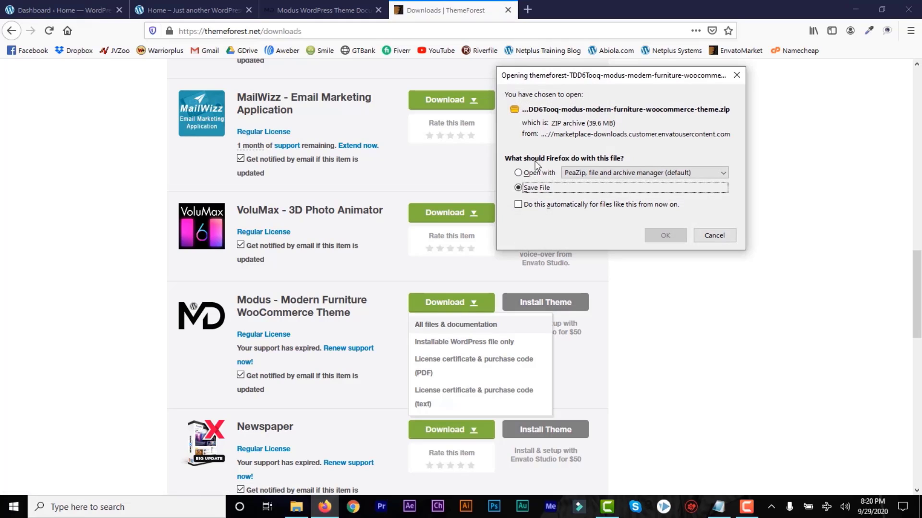
left_click(709, 239)
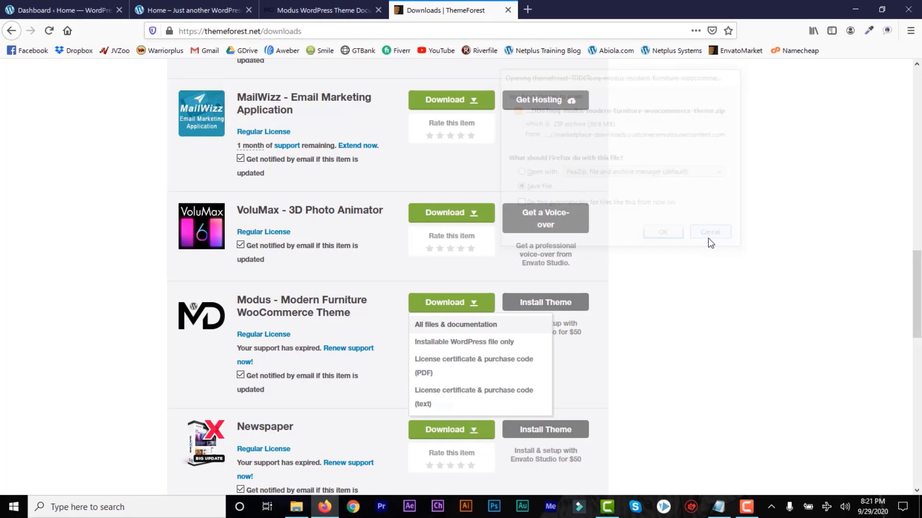
left_click(454, 397)
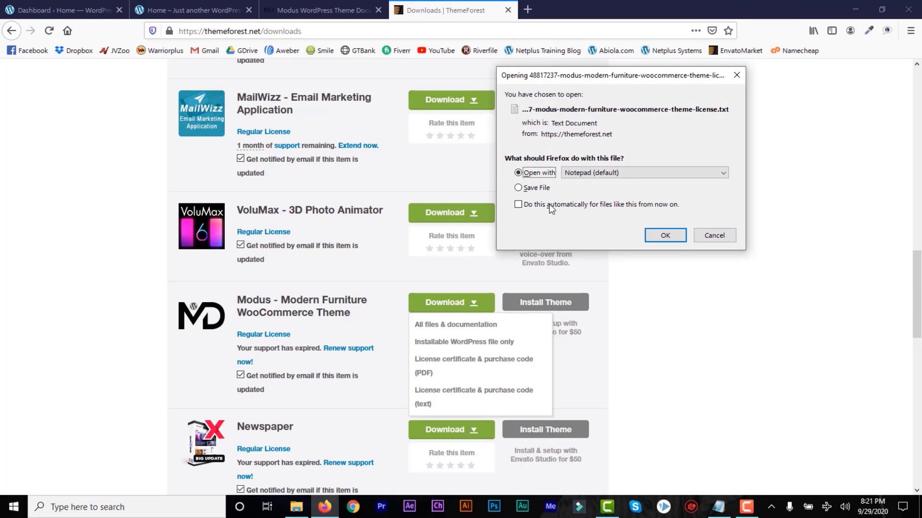
left_click(707, 239)
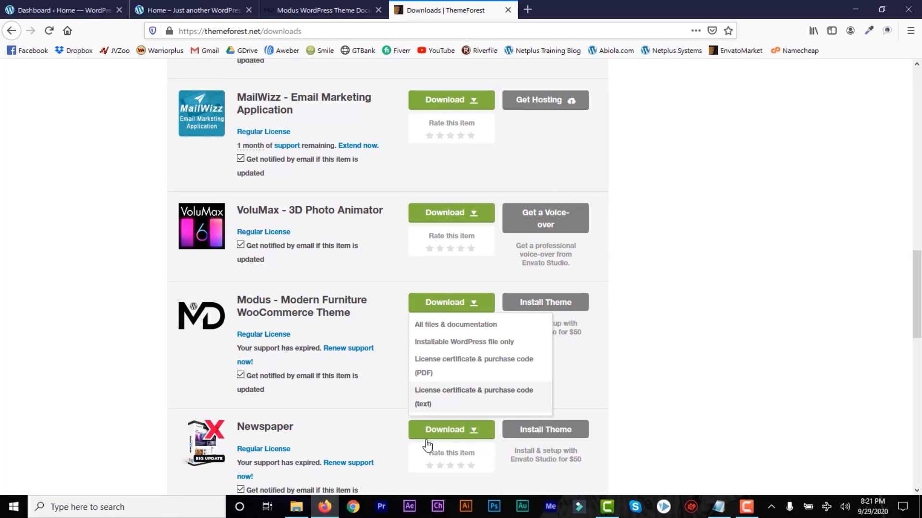
left_click(296, 508)
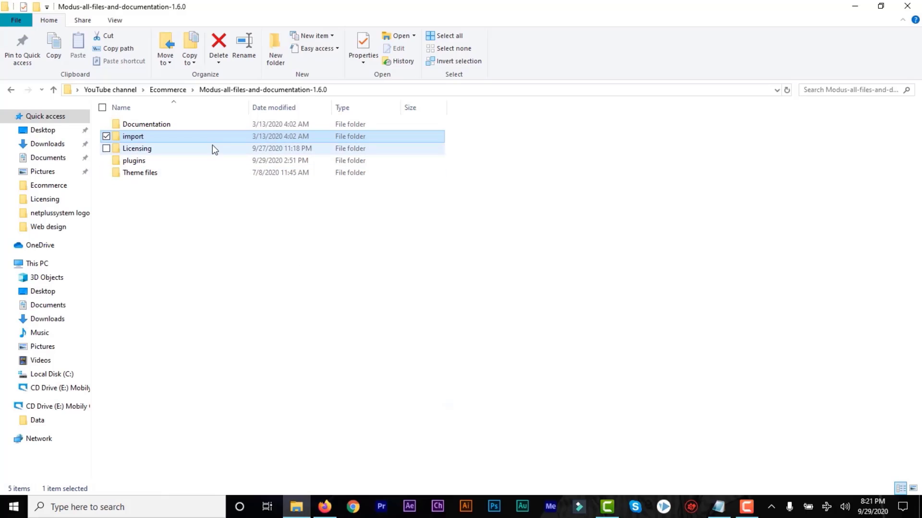
Check the theme ZIP's PeaZip actions and the Modus Licensing folder, then return to ThemeForest.
left_click(168, 90)
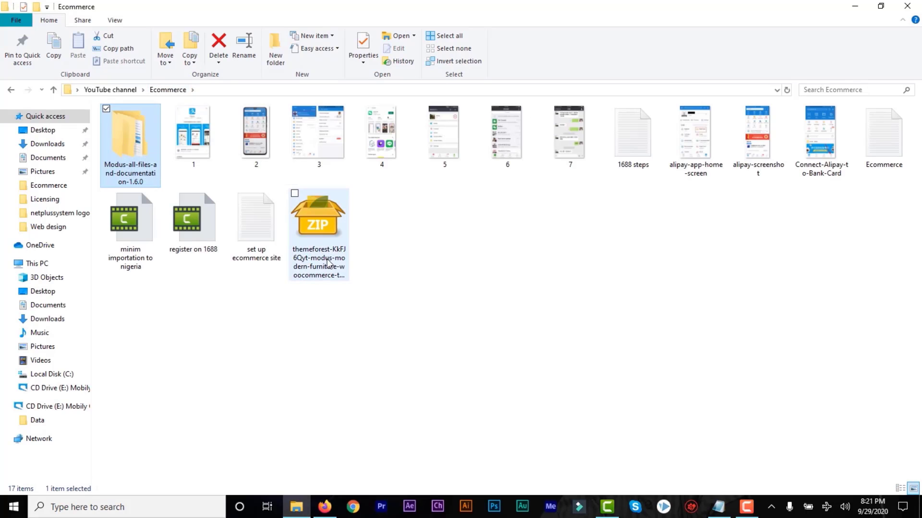
right_click(313, 252)
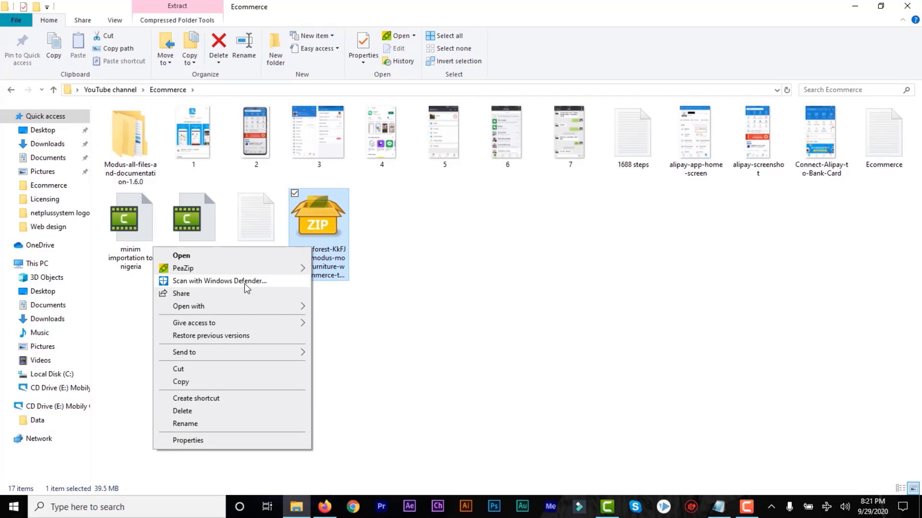
mouse_move(301, 269)
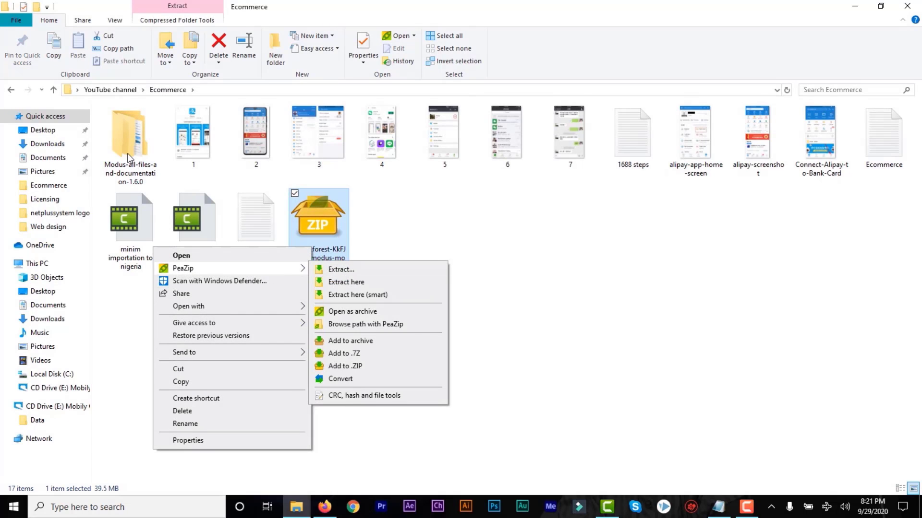
double_click(130, 156)
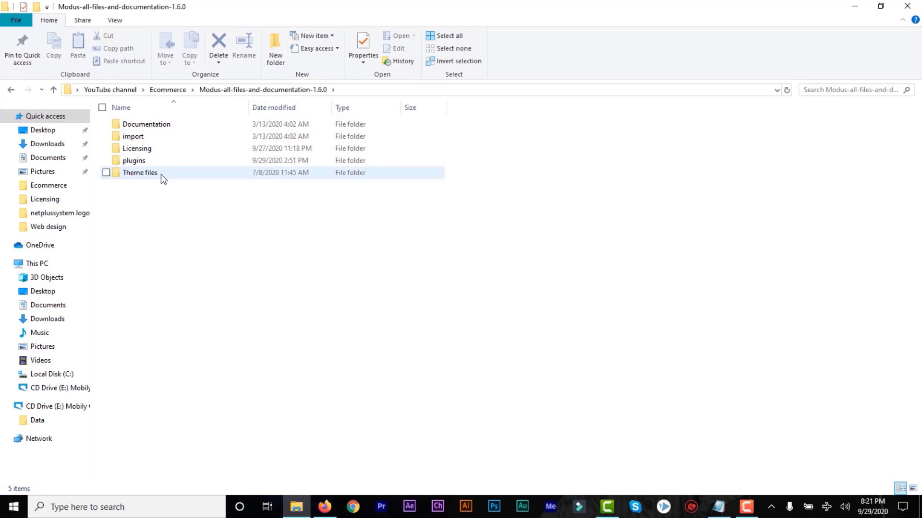
double_click(160, 148)
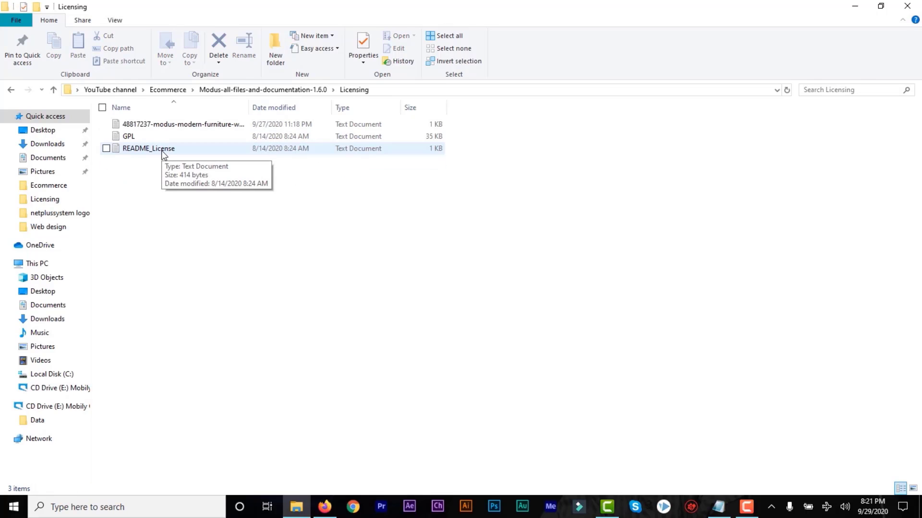
left_click(229, 91)
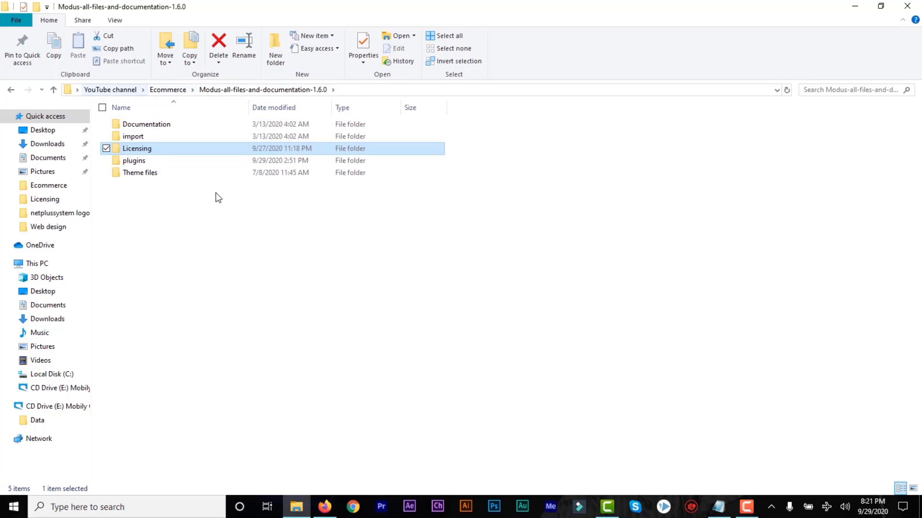
left_click(325, 508)
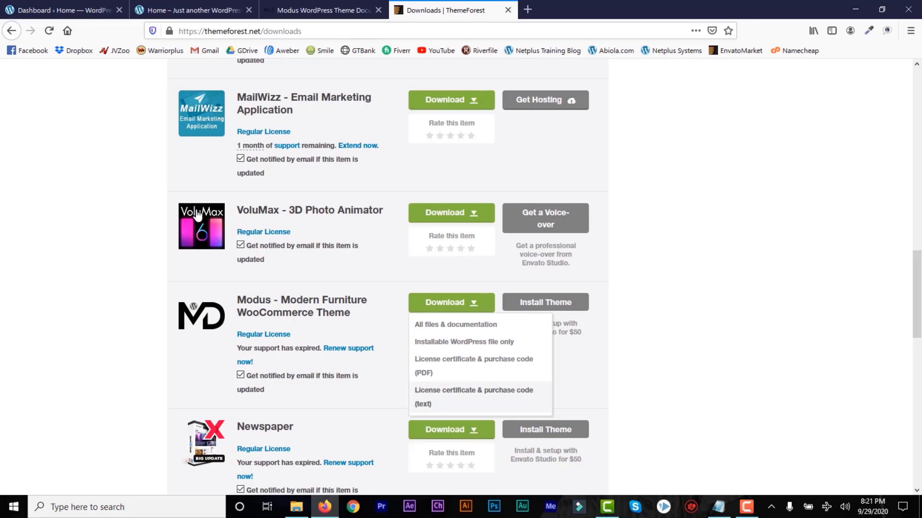
Close the ThemeForest tab and view Appearance > Themes, where Modus is listed.
left_click(508, 10)
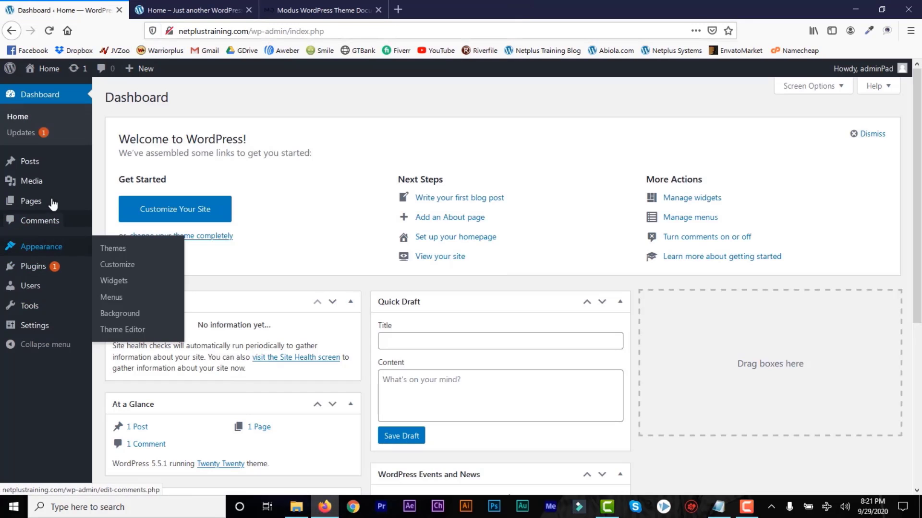
mouse_move(51, 246)
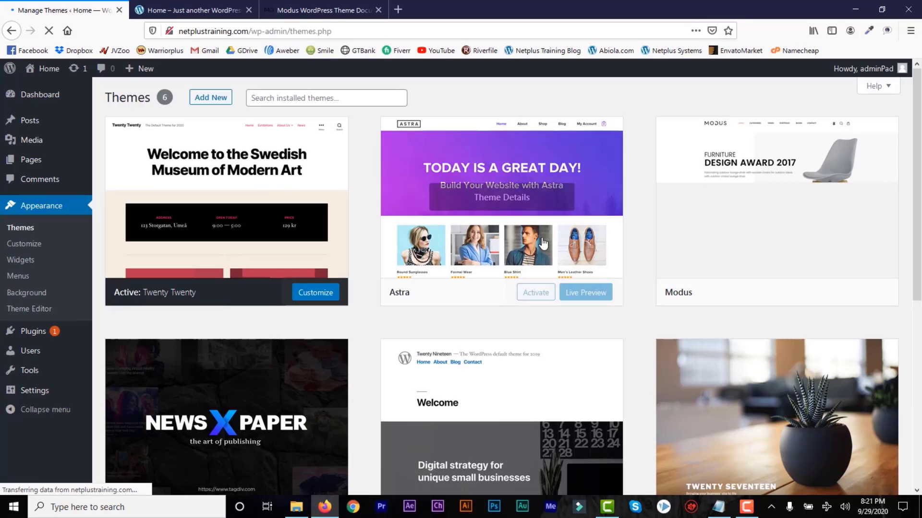
mouse_move(917, 194)
left_mouse_down()
mouse_move(916, 252)
mouse_move(915, 192)
left_mouse_up()
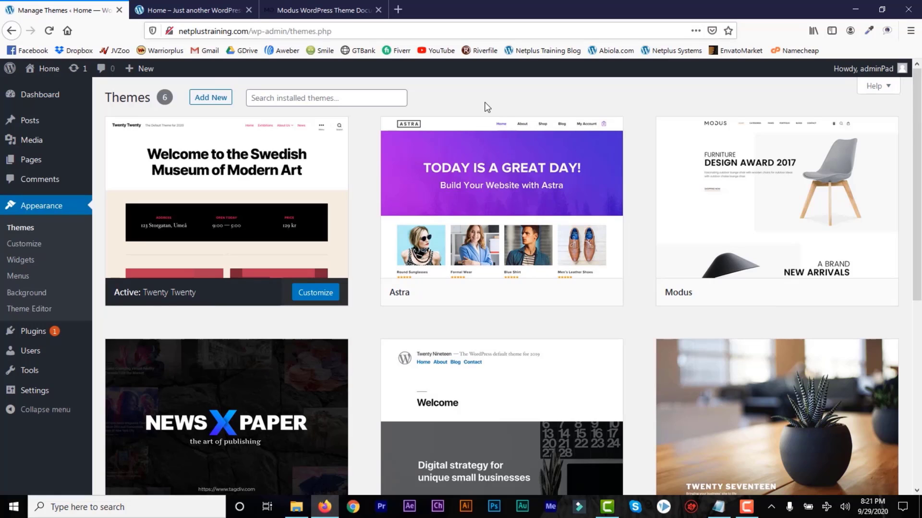
Upload modus.zip through Add New > Upload Theme, install it, and activate Modus.
left_click(211, 100)
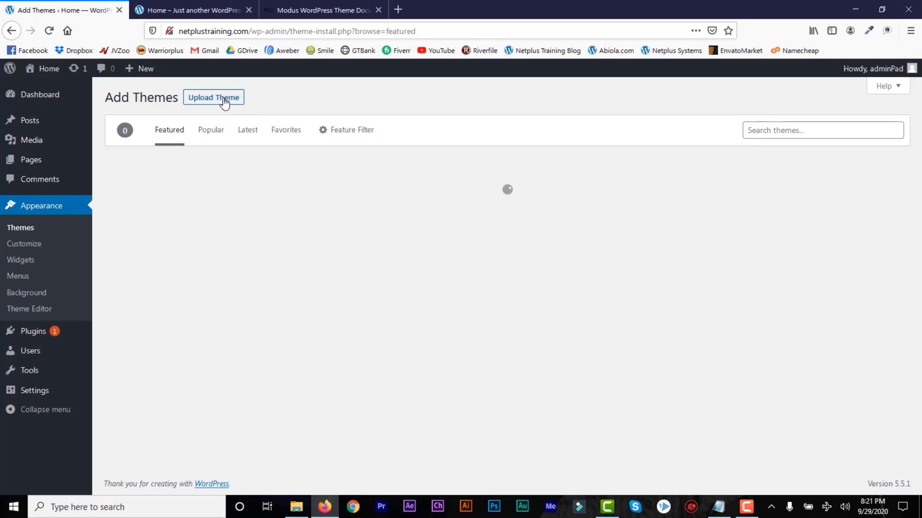
left_click(225, 103)
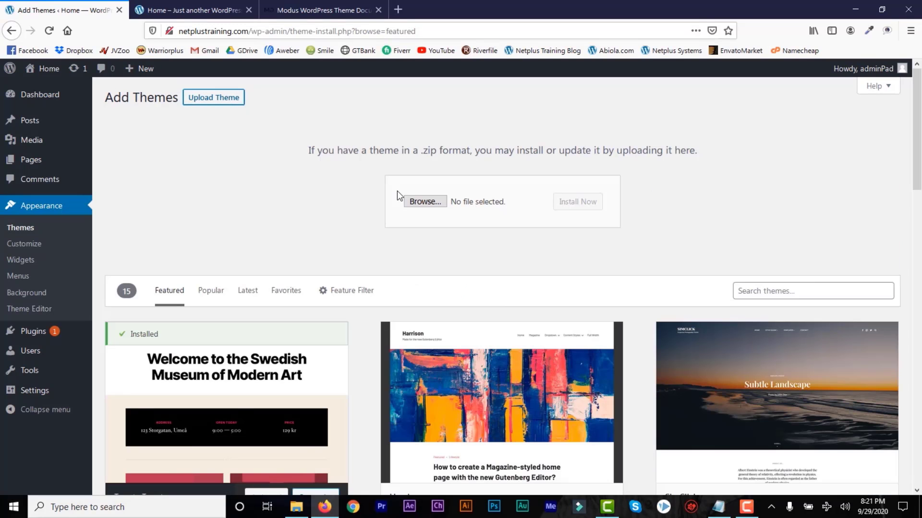
left_click(417, 202)
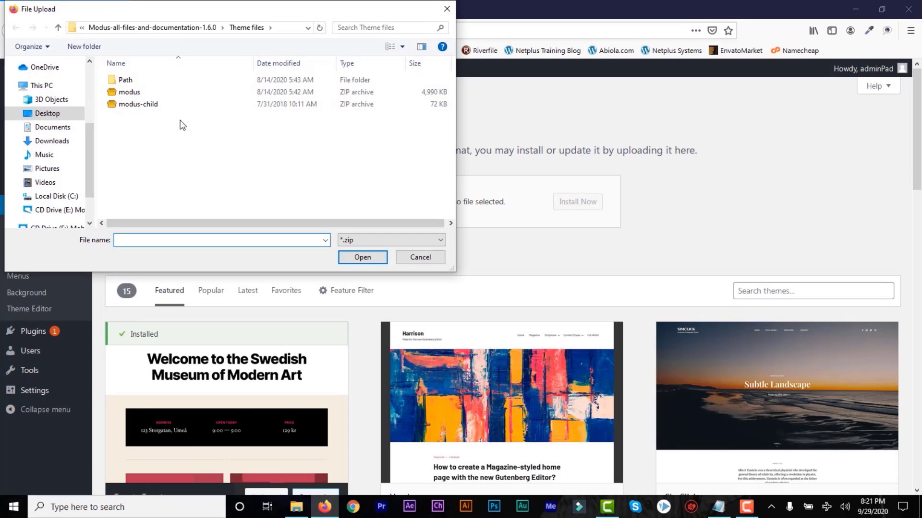
left_click(144, 92)
left_click(363, 258)
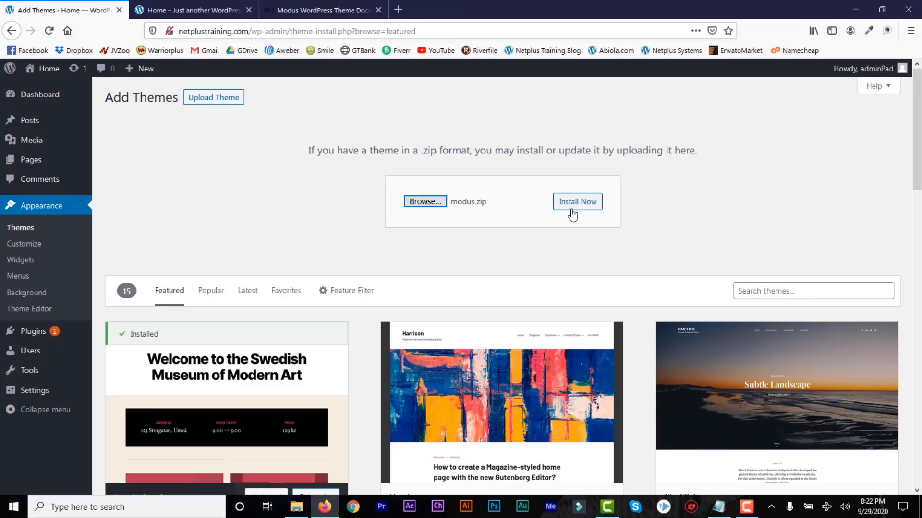
left_click(31, 233)
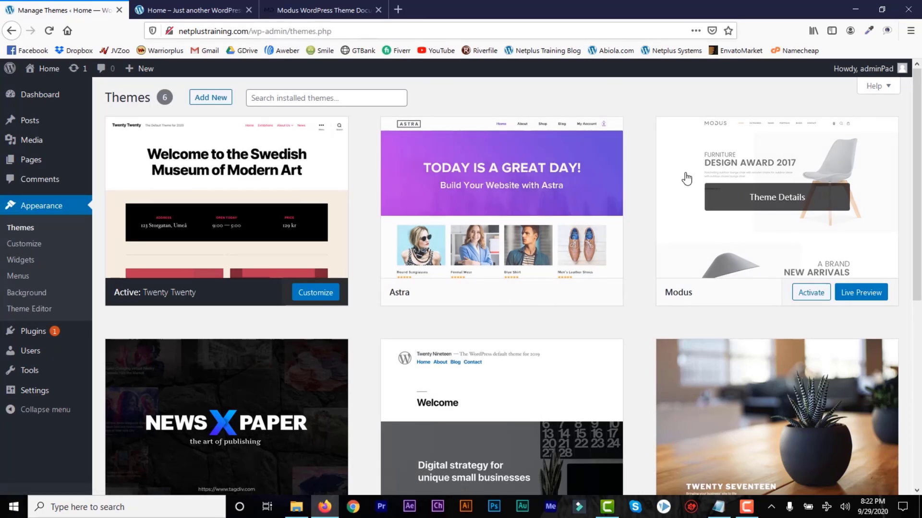
left_click(811, 293)
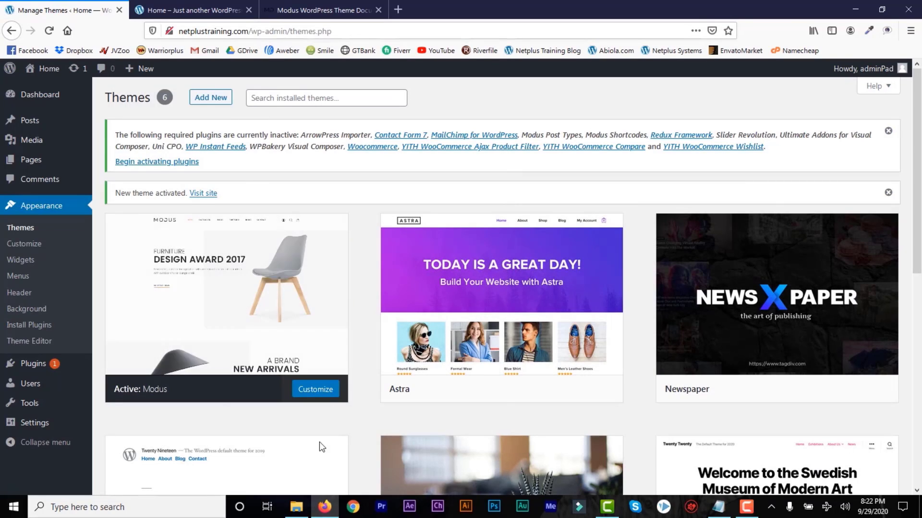
left_click(297, 510)
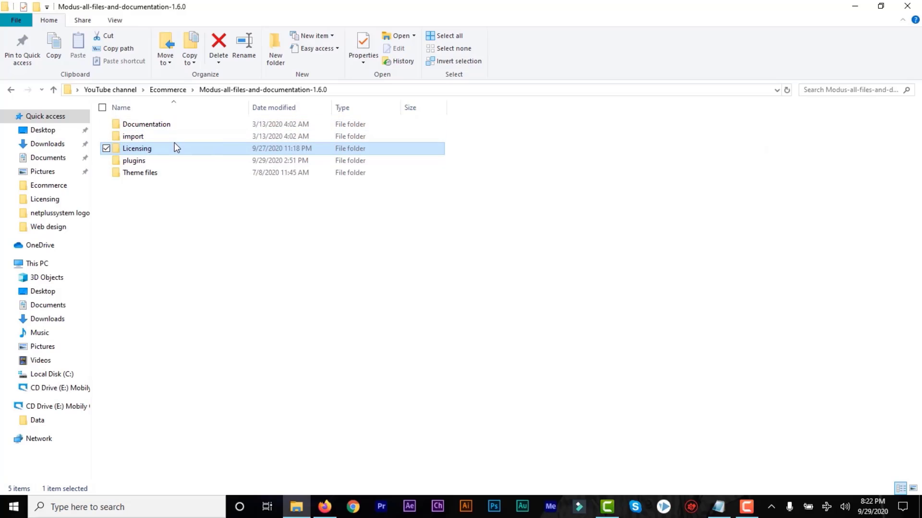
double_click(144, 161)
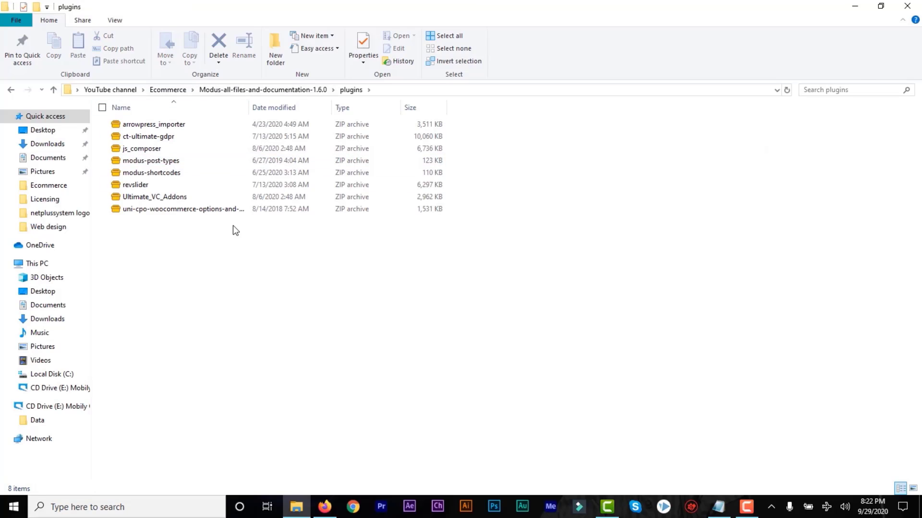
left_click(325, 508)
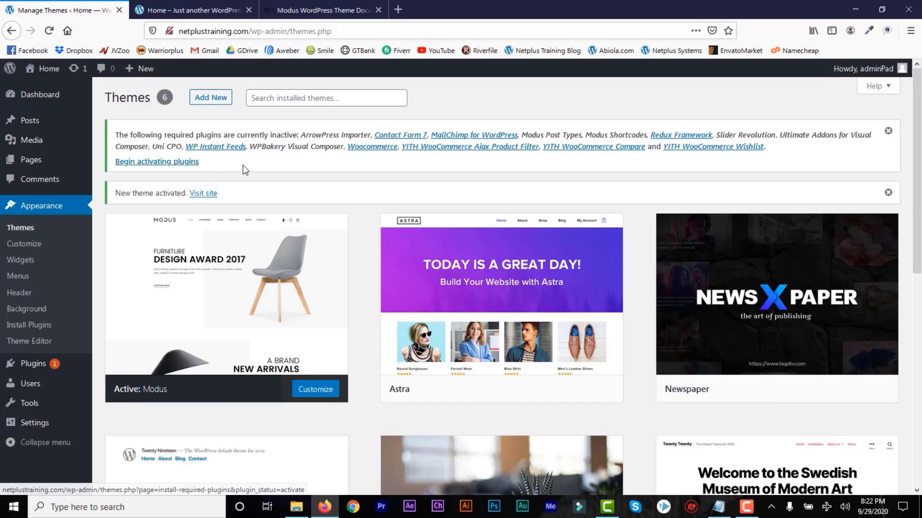
Bulk-activate the first batch of the Modus theme's required plugins.
left_click(168, 162)
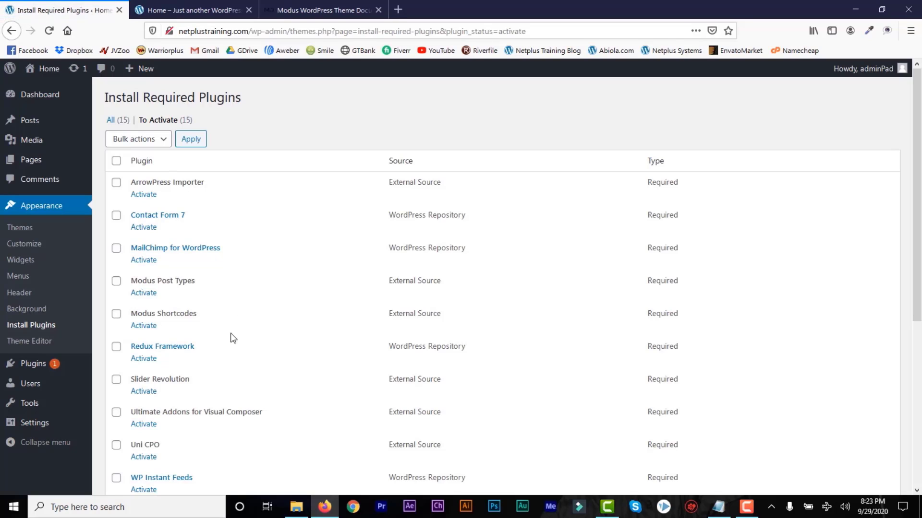
left_click(116, 161)
left_click(164, 143)
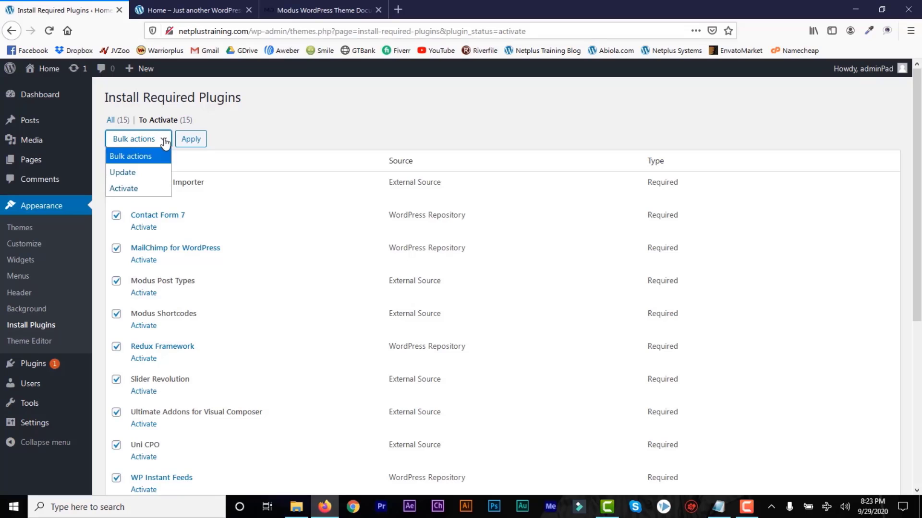
left_click(139, 187)
left_click(191, 140)
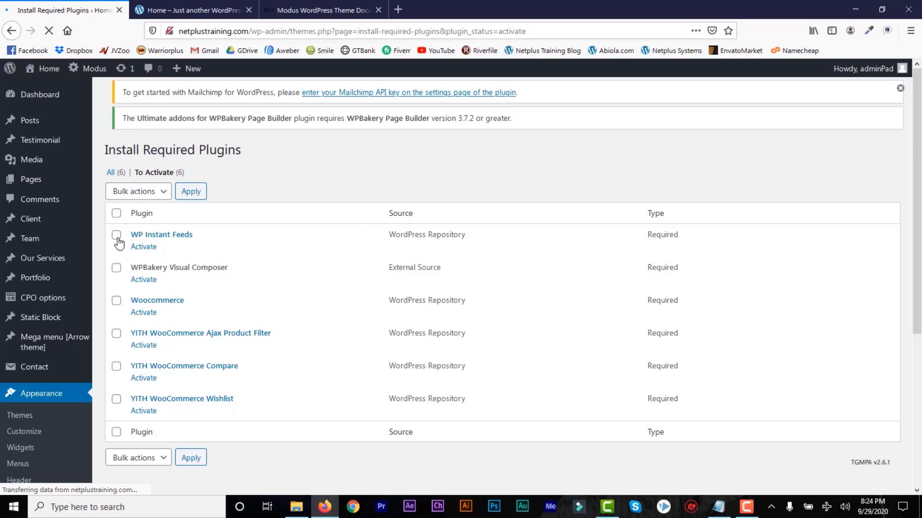
Activate WP Instant Feeds and bulk-activate the remaining plugins, then return to the Dashboard.
left_click(152, 249)
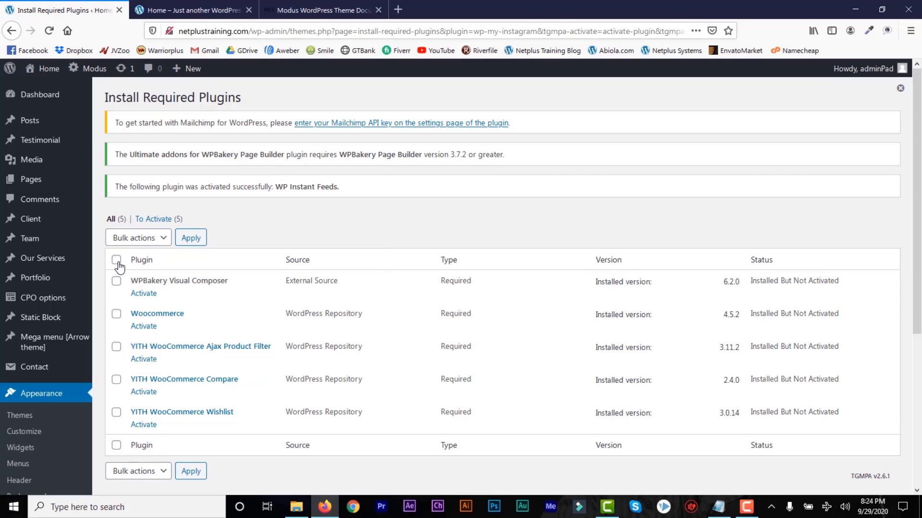
left_click(116, 260)
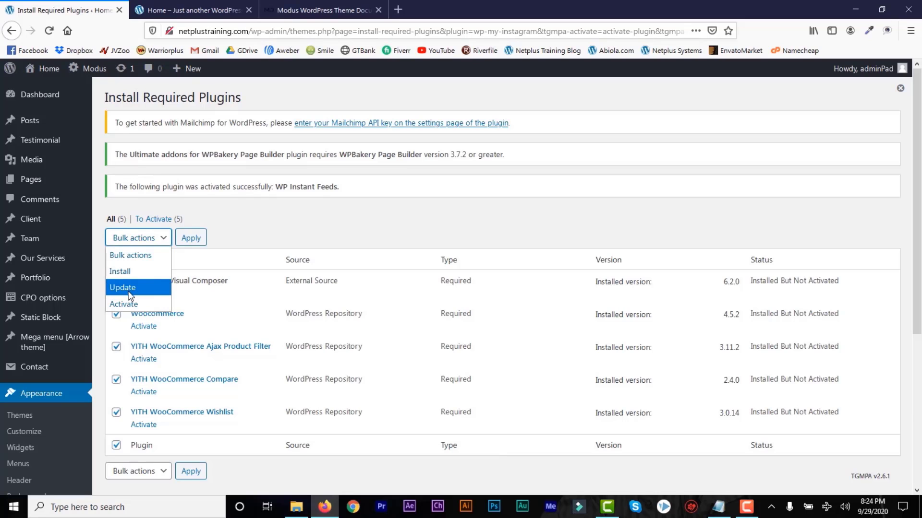
left_click(128, 304)
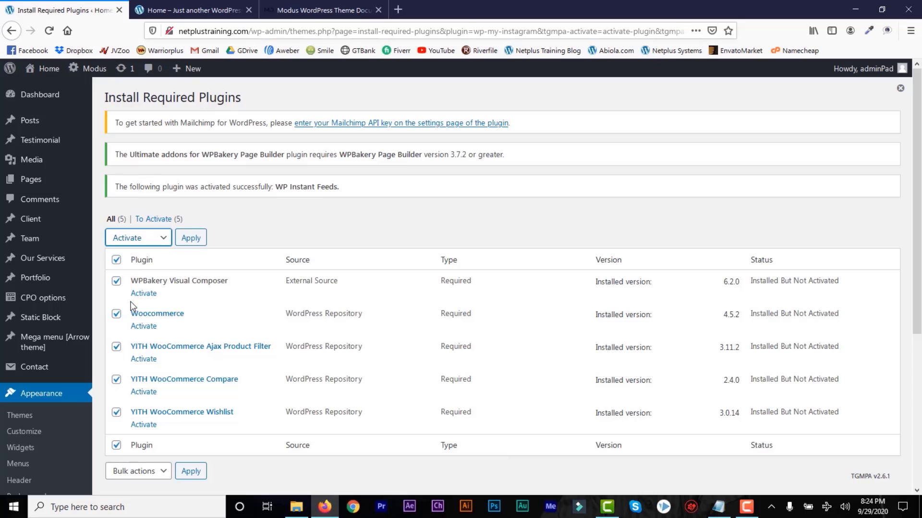
left_click(188, 238)
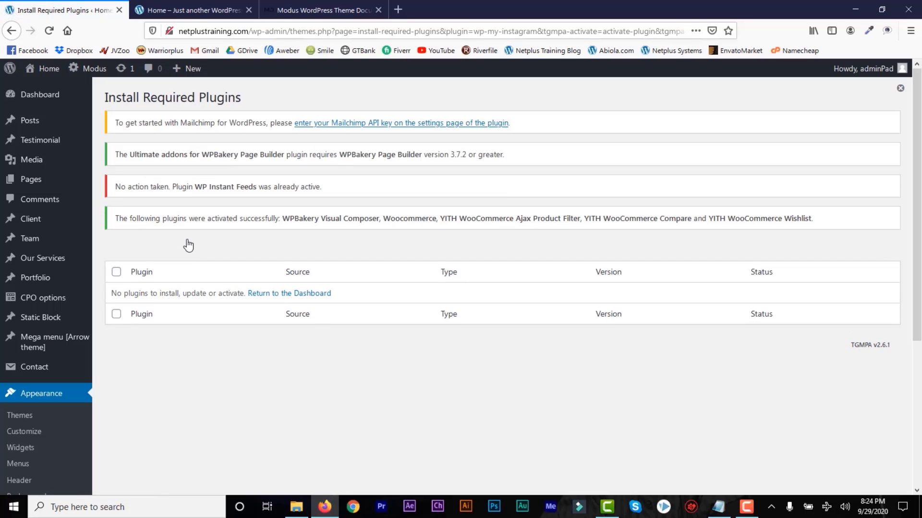
left_click(298, 297)
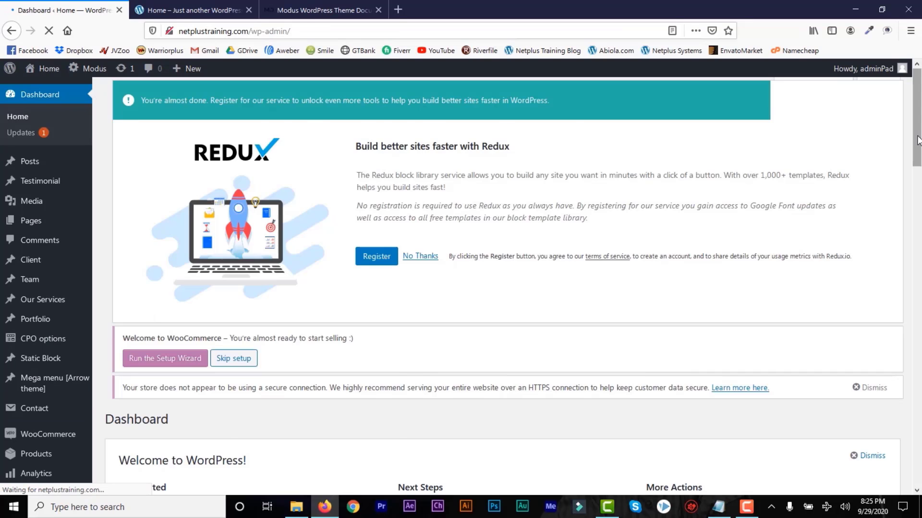
mouse_move(917, 136)
left_mouse_down()
mouse_move(916, 191)
mouse_move(920, 124)
mouse_move(919, 137)
left_mouse_up()
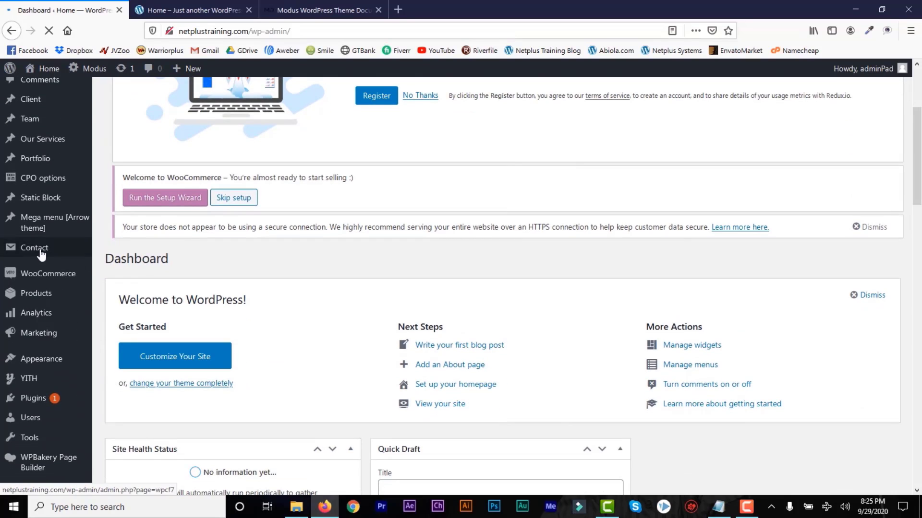
Search Add New plugins for 'woocommerce' to confirm it is Active, then open WooCommerce Settings.
mouse_move(45, 387)
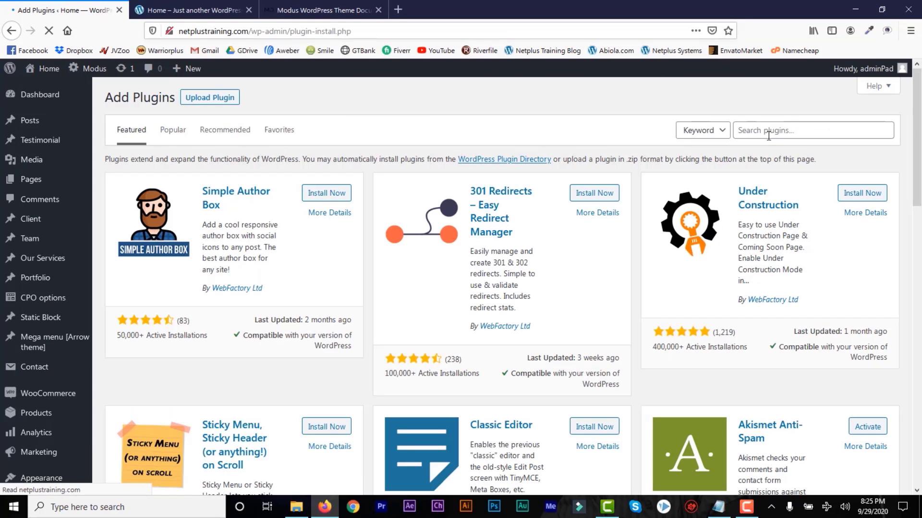
left_click(765, 134)
type("woocommerce")
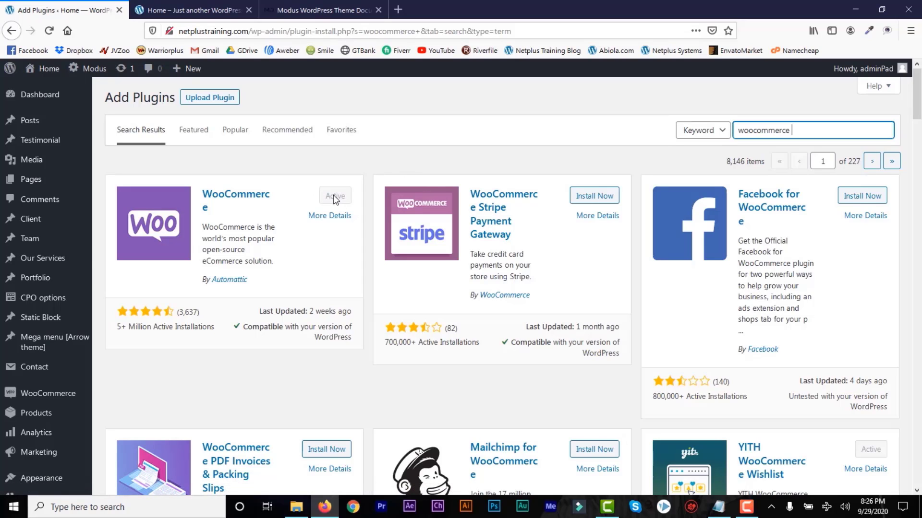
scroll(408, 177, "down", 2)
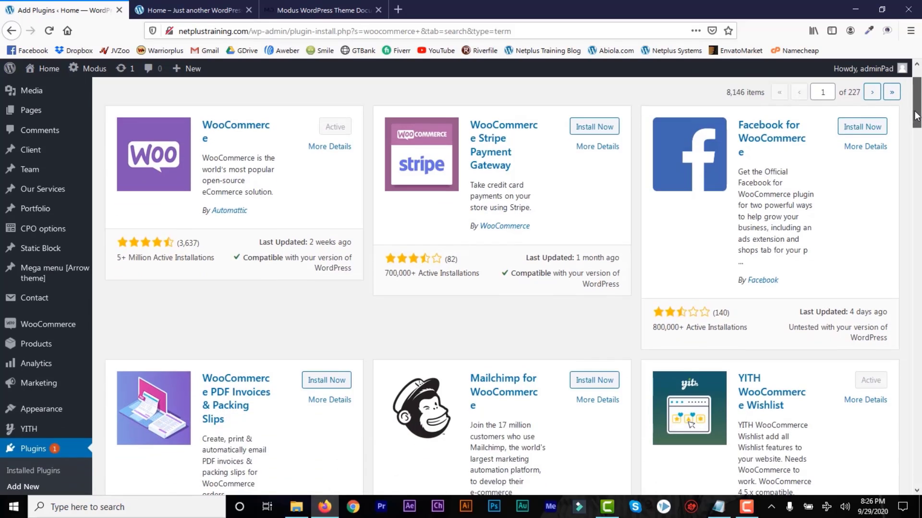
scroll(461, 157, "up", 2)
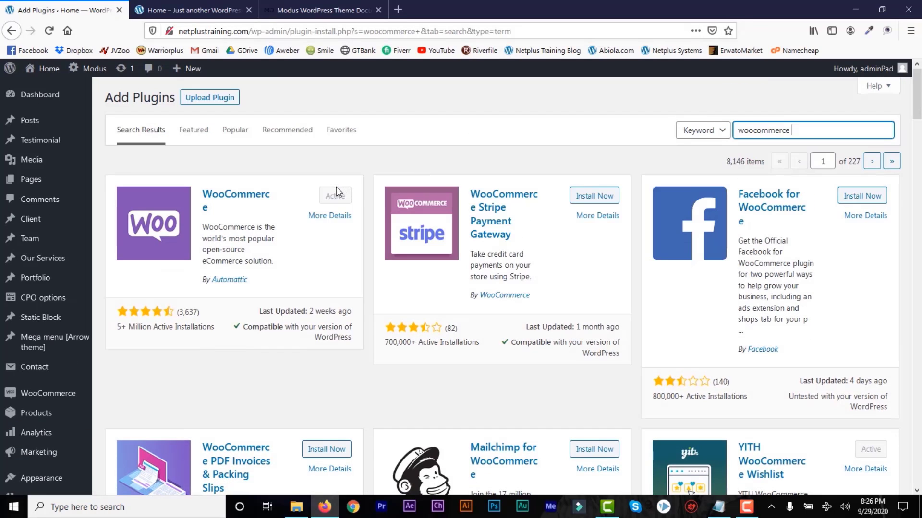
scroll(339, 155, "down", 5)
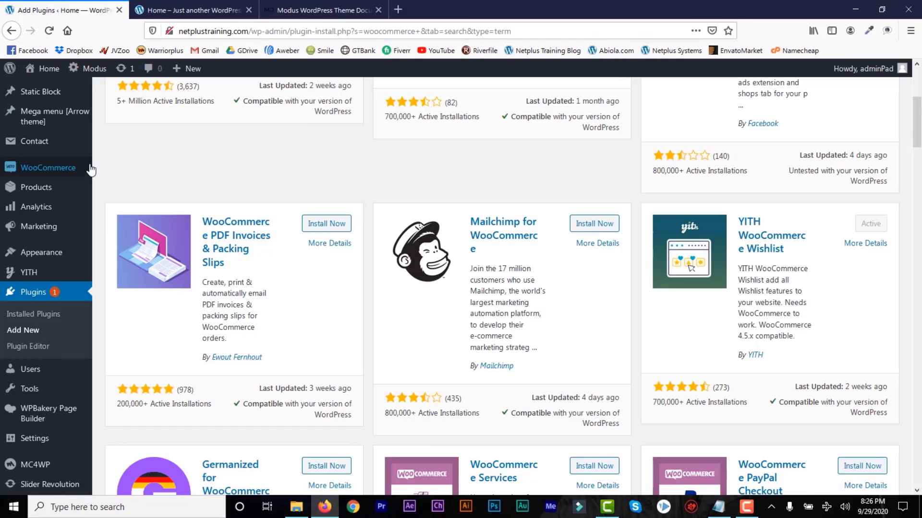
mouse_move(34, 173)
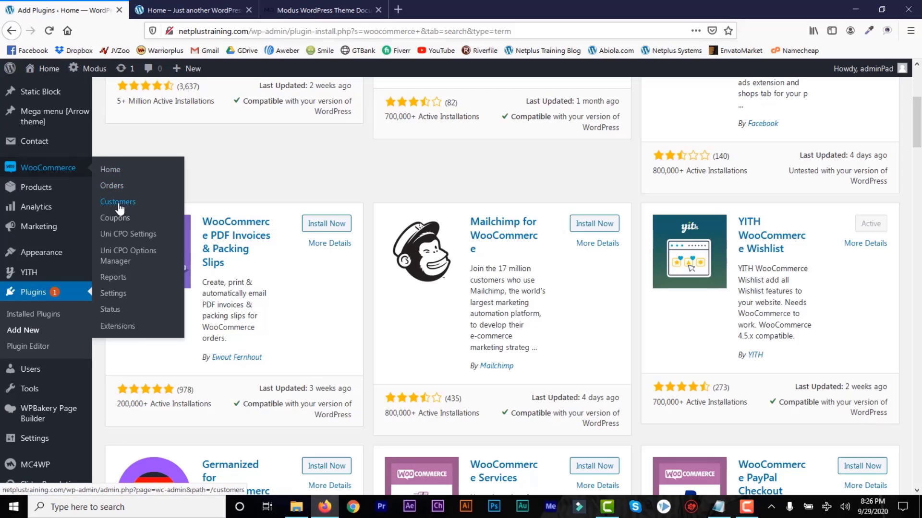
left_click(117, 297)
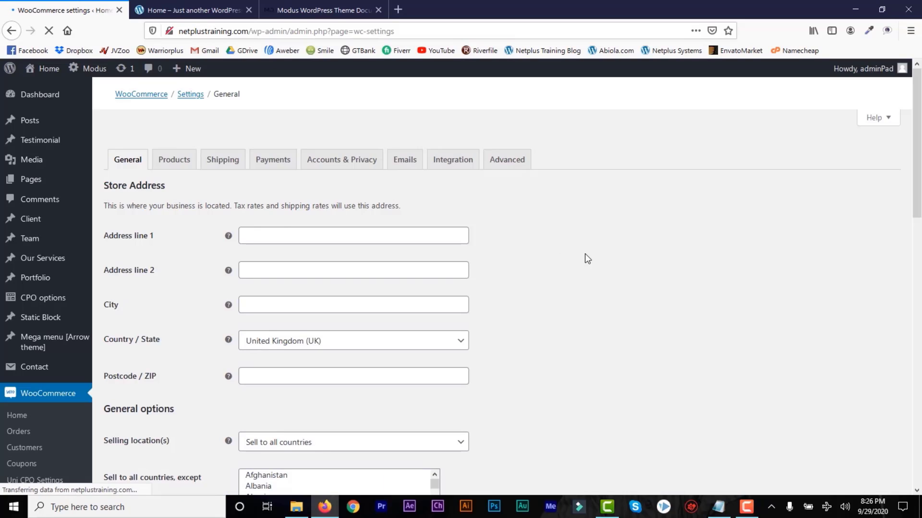
Run the Setup Wizard from the welcome notice on WooCommerce's General settings.
left_click_drag(920, 163, 919, 137)
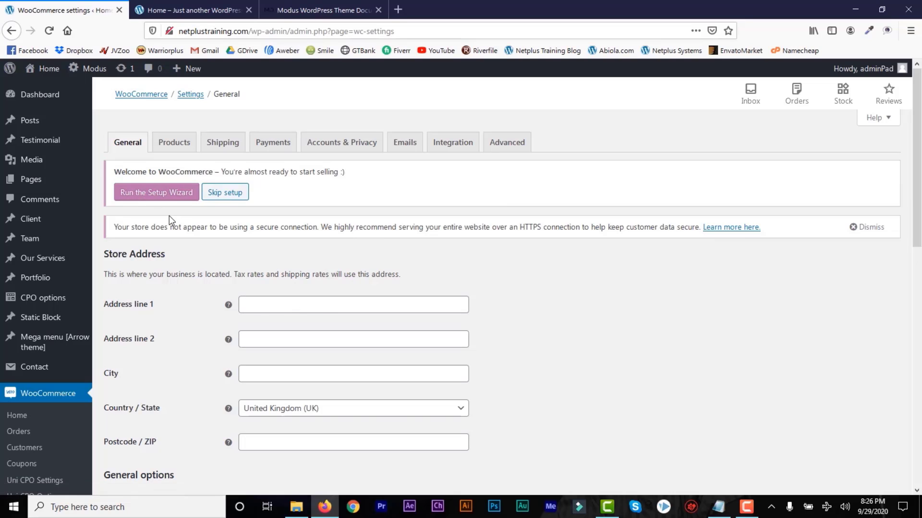
left_click(146, 196)
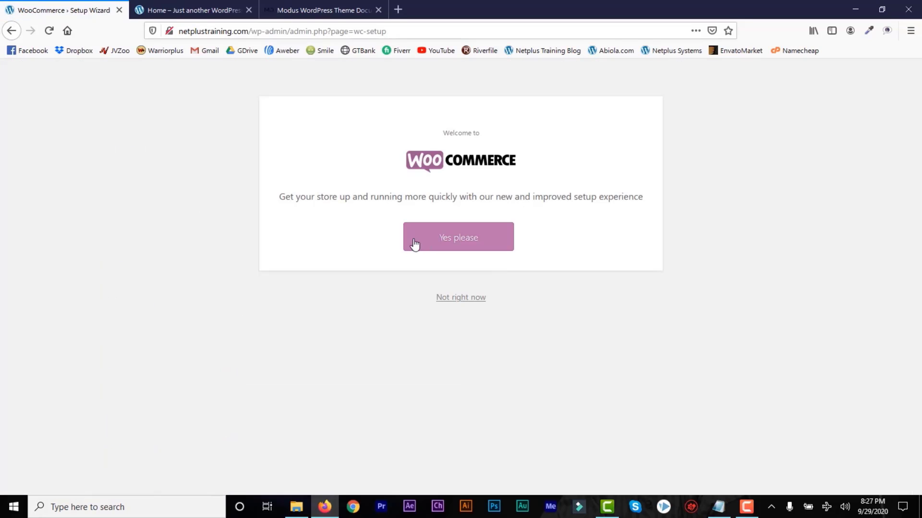
Accept the guided setup and enter address line 1 'New' and line 2 'Benin City'.
left_click(464, 248)
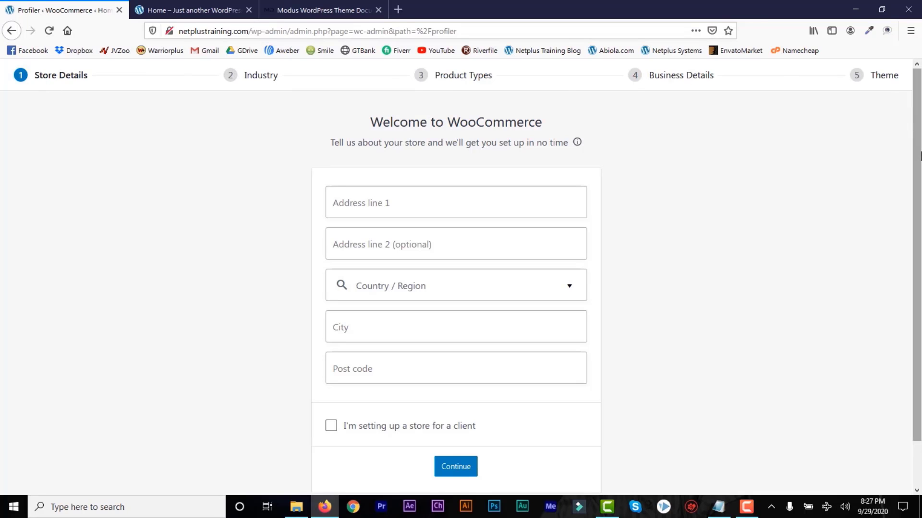
scroll(919, 166, "down", 1)
left_click(426, 190)
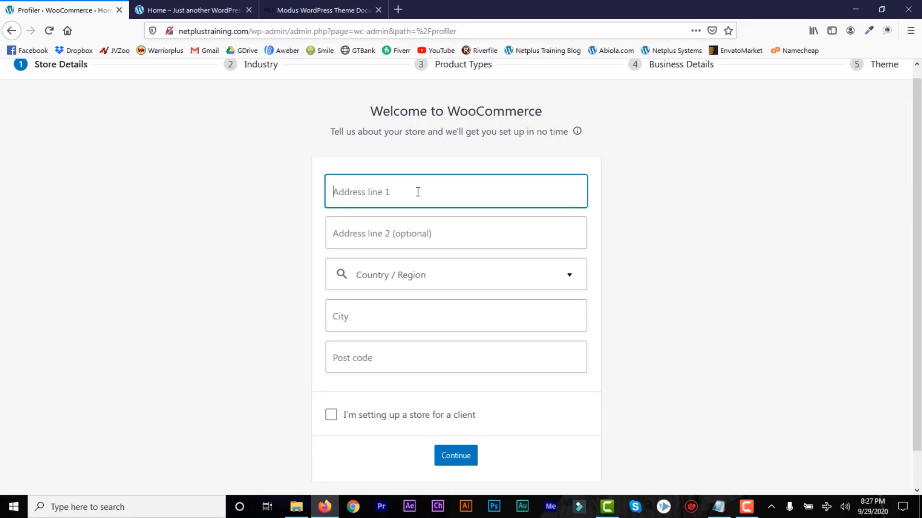
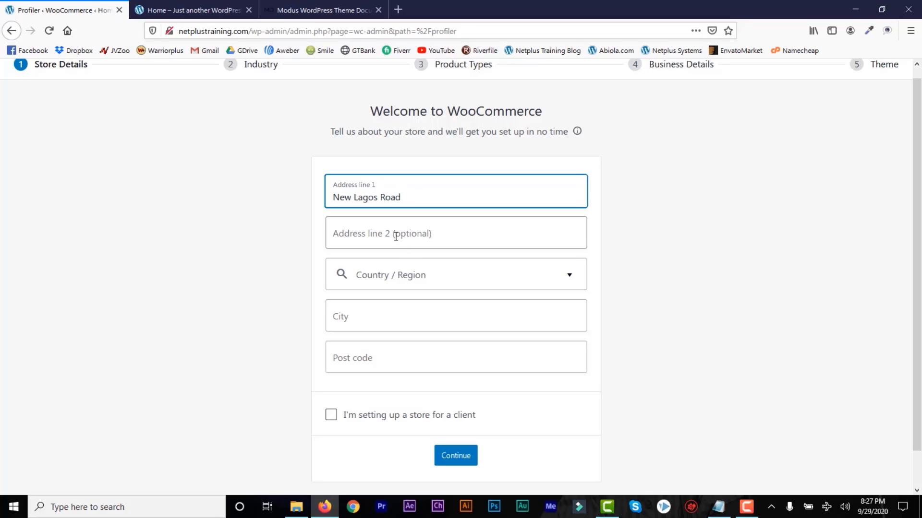
left_click(396, 236)
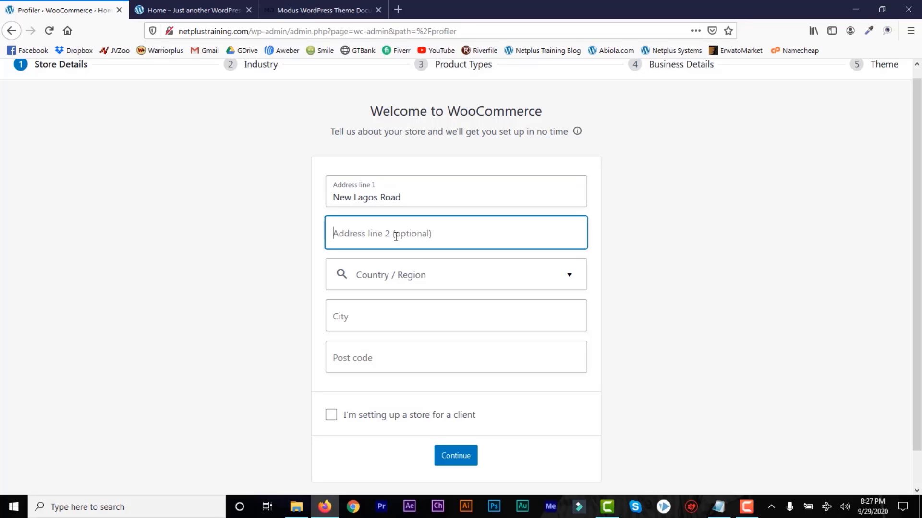
type("Benin City")
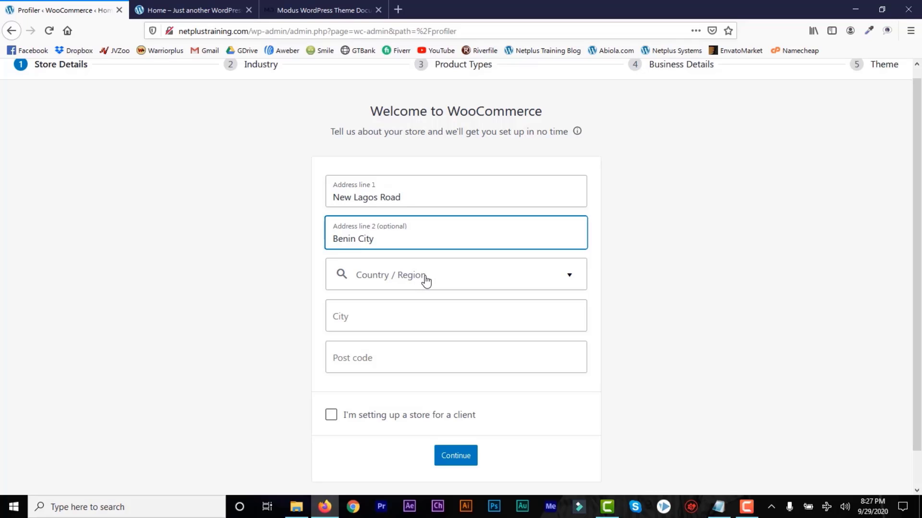
Set Country/Region to Nigeria — Edo and city to Benin City, and clear address line 2.
left_click(425, 281)
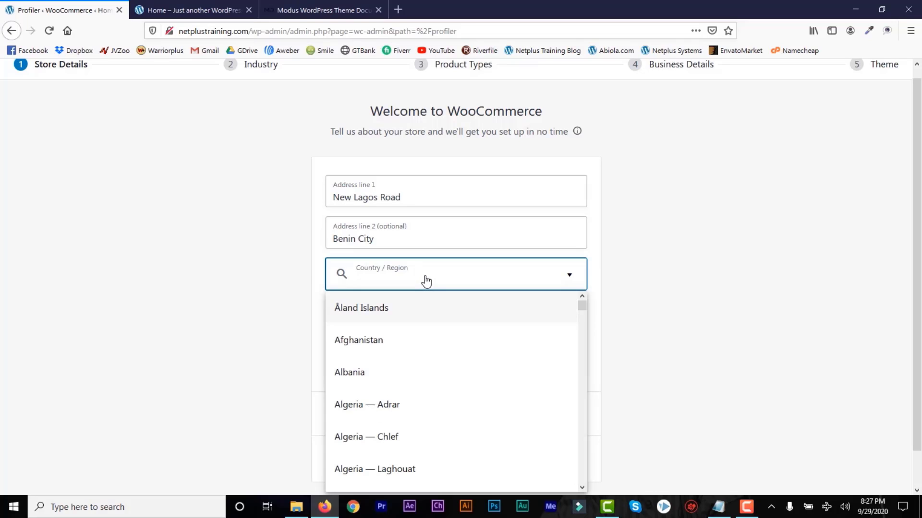
type("niger")
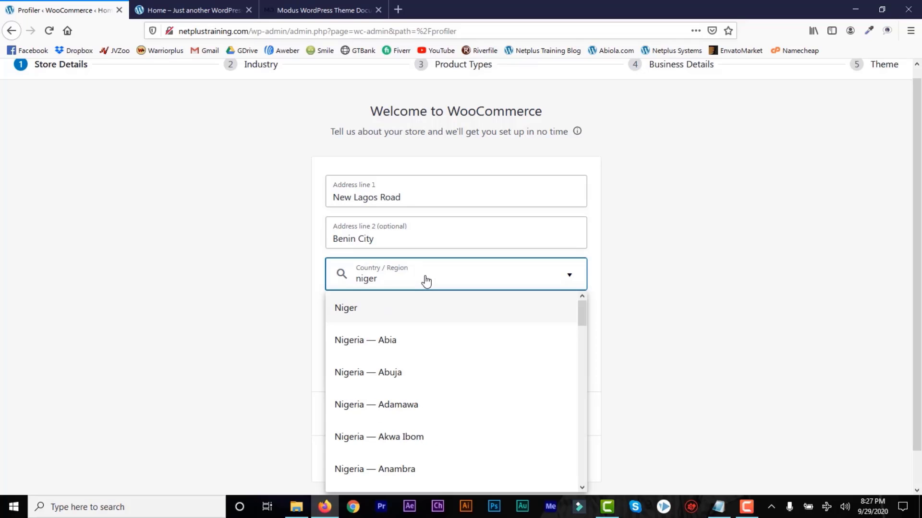
left_click_drag(585, 320, 582, 360)
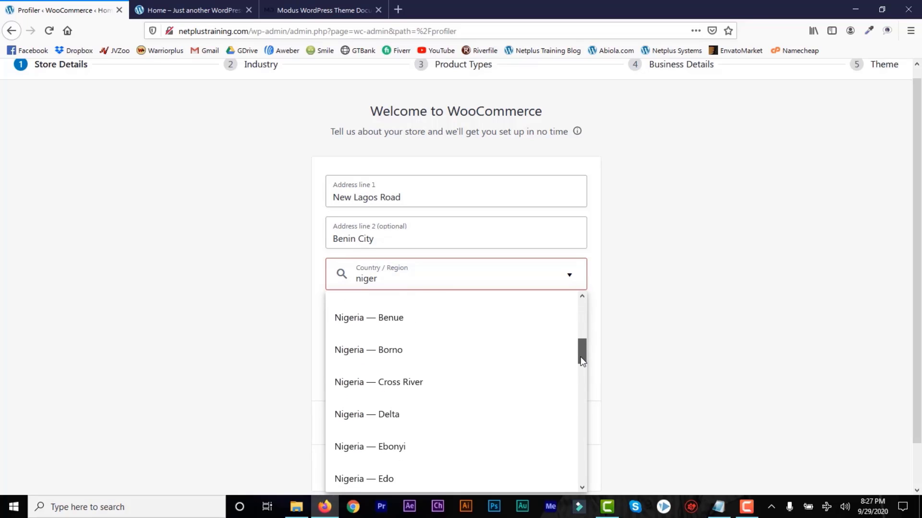
left_click(422, 480)
left_click(378, 323)
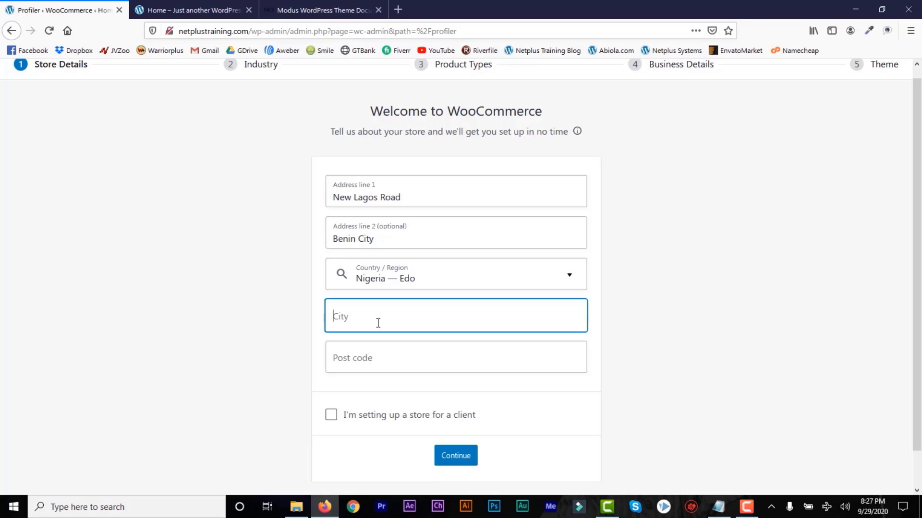
type("Benin City")
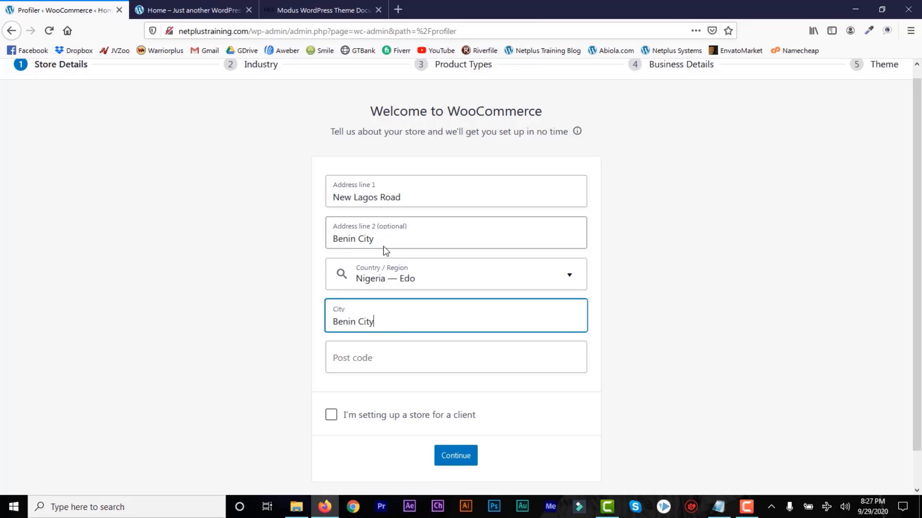
left_click_drag(378, 243, 328, 242)
key("BackSpace")
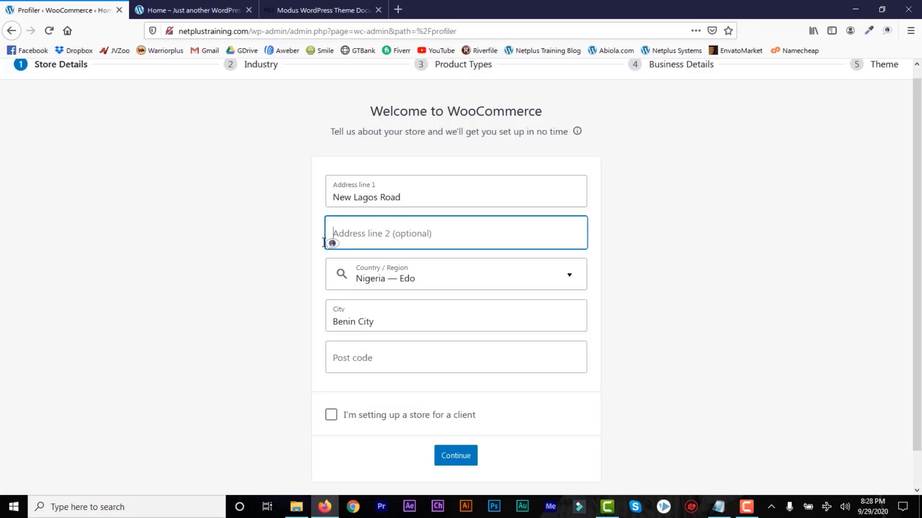
Enter post code 2001, submit the store details, and continue past the tracking prompt.
left_click(375, 360)
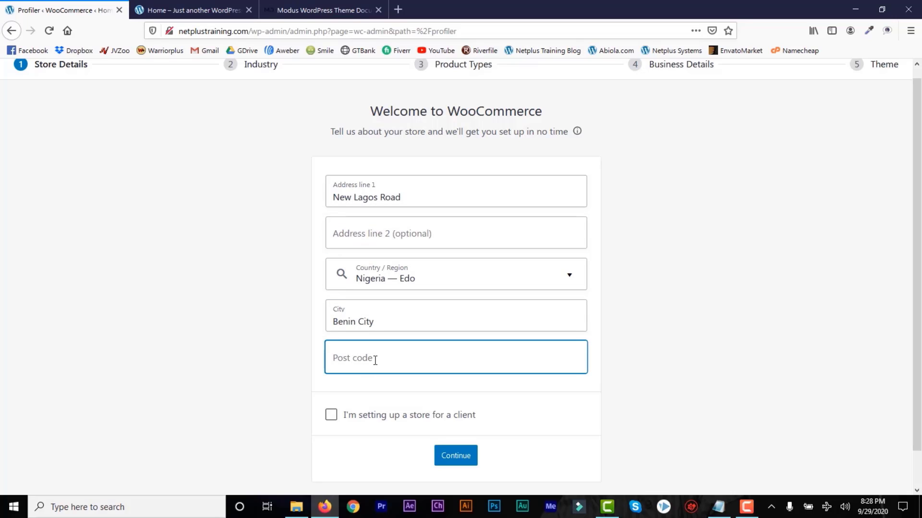
type("2001")
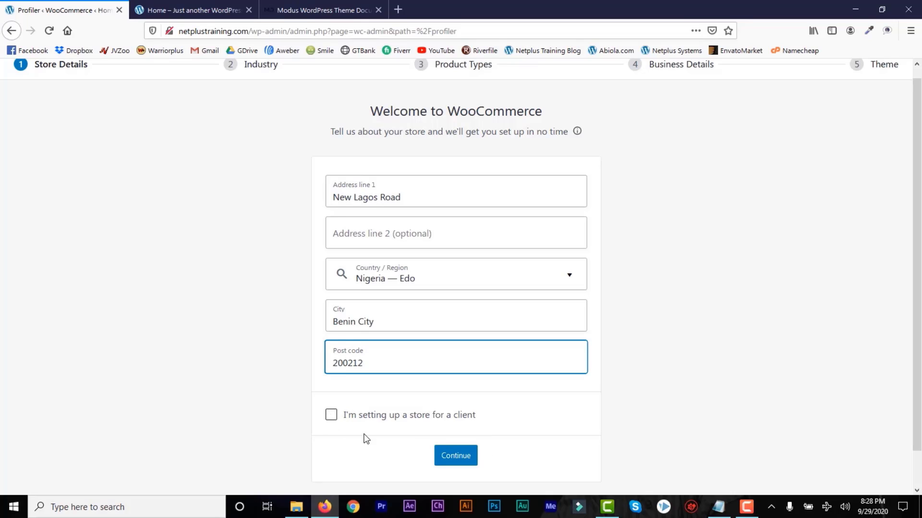
left_click(456, 464)
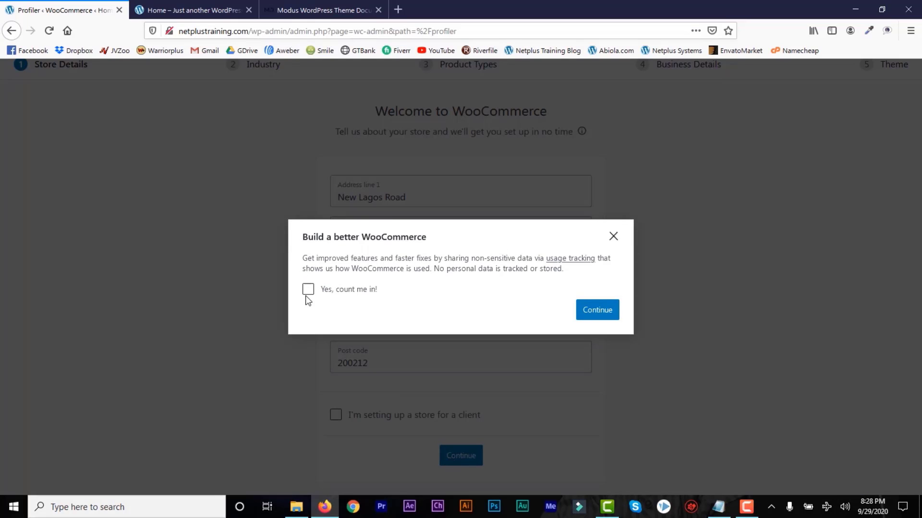
left_click(586, 313)
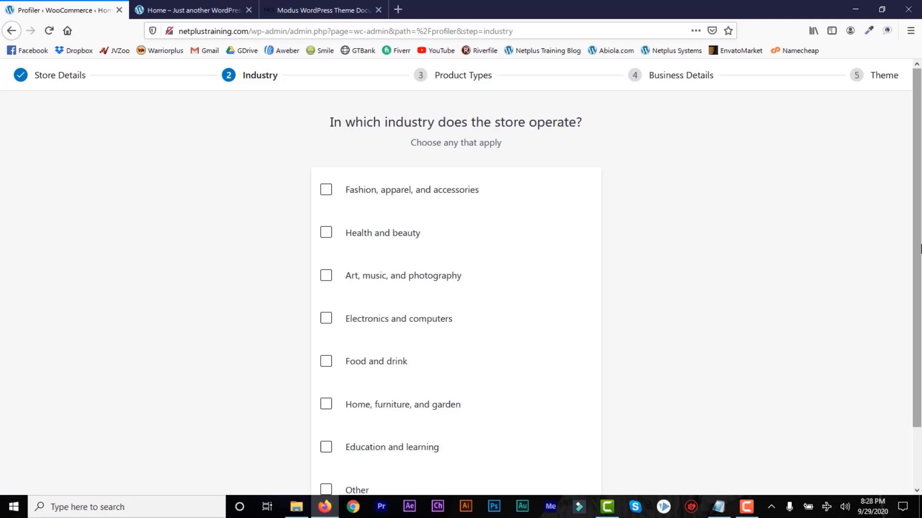
Tick 'Fashion, apparel, and accessories', continue, and scroll the Product Types list.
scroll(919, 269, "down", 2)
scroll(920, 269, "up", 1)
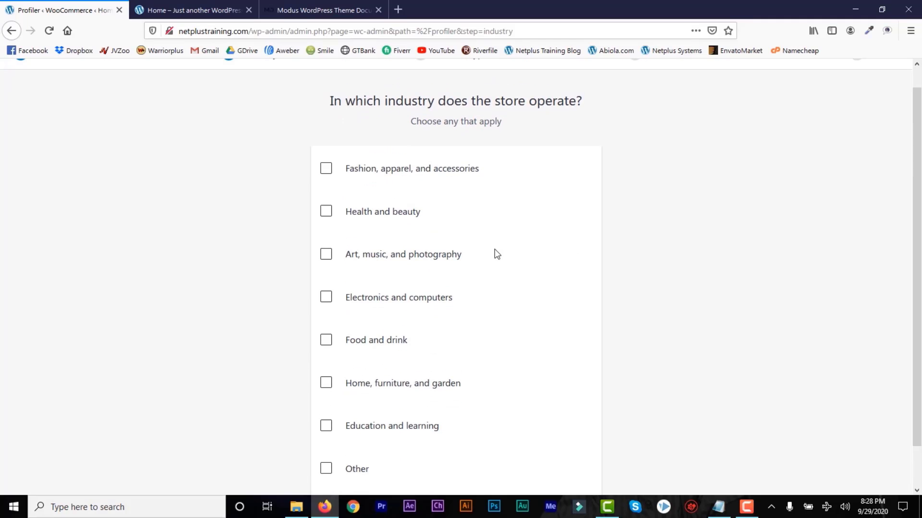
left_click(326, 169)
left_click_drag(919, 309, 918, 350)
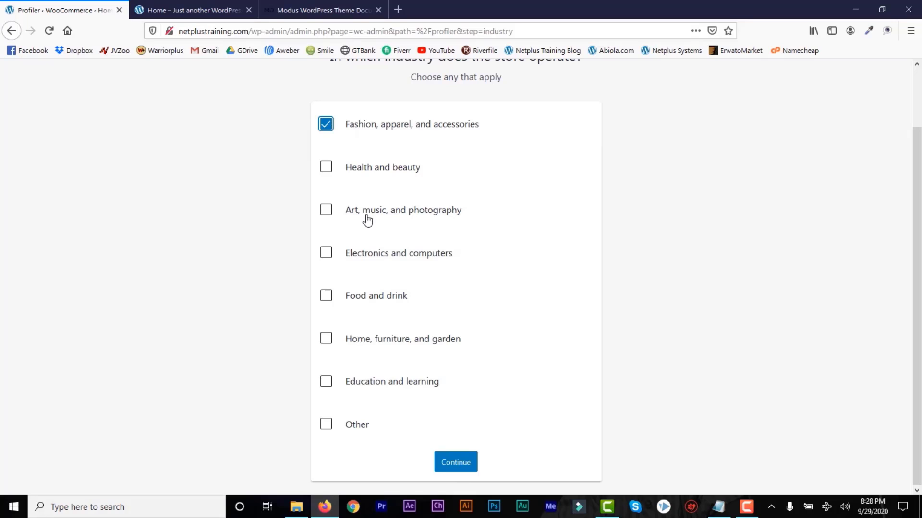
left_click(456, 463)
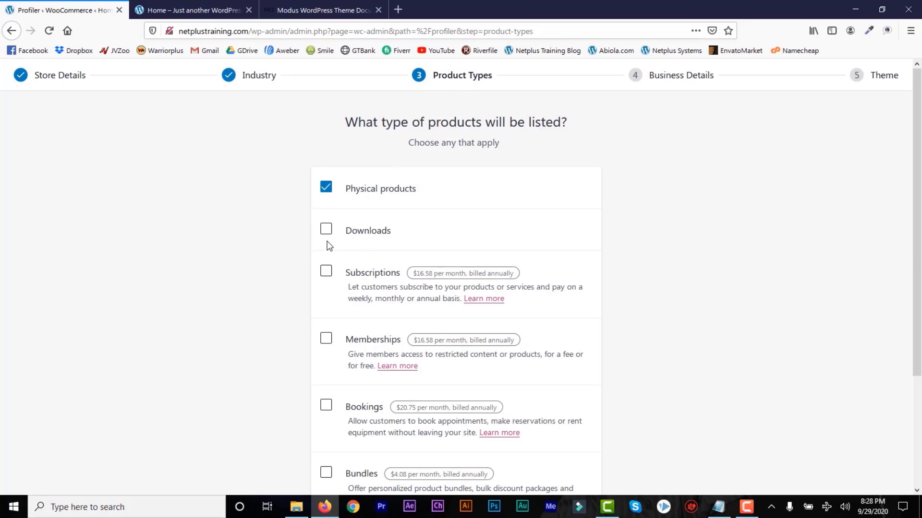
scroll(918, 326, "down", 1)
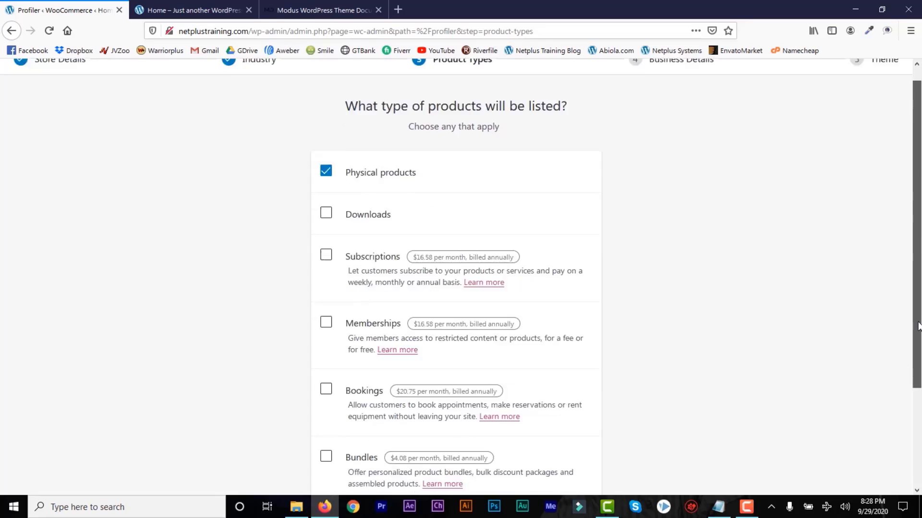
scroll(917, 327, "down", 3)
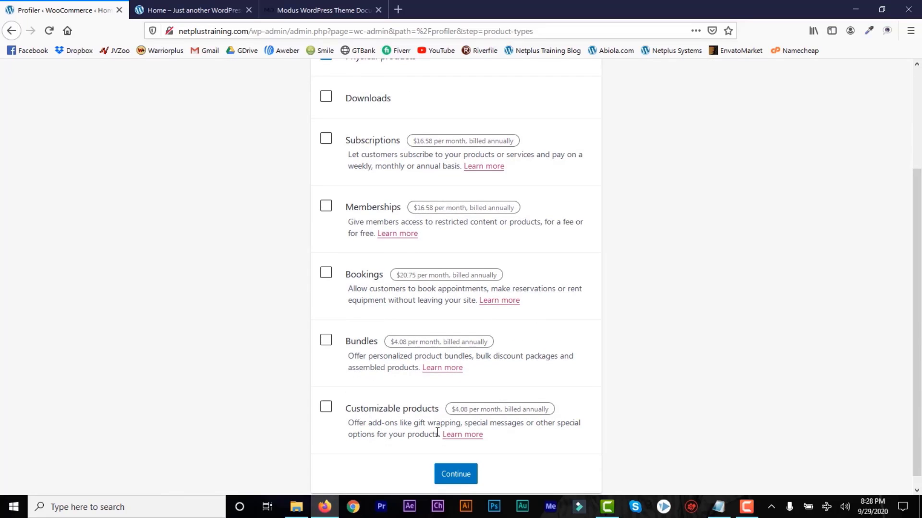
Keep physical products, plan 101 - 1,000 products, and answer No to selling elsewhere.
left_click(452, 480)
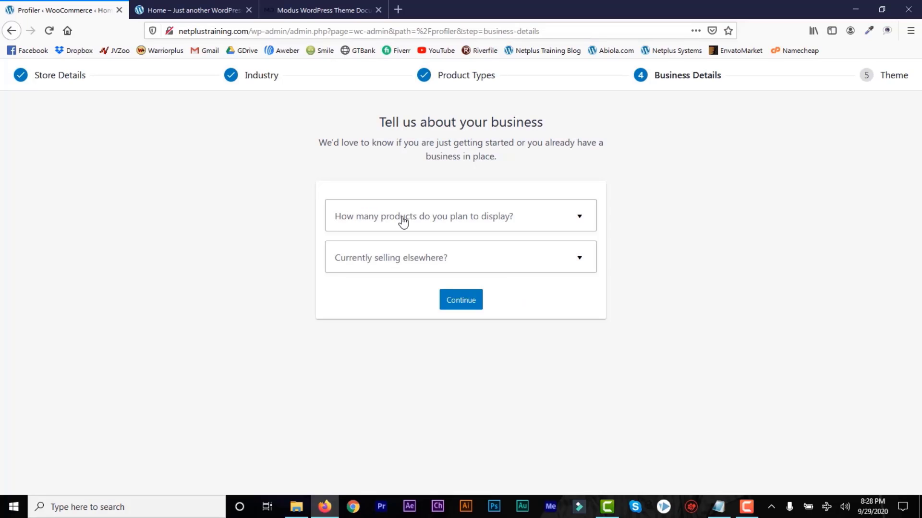
left_click(575, 222)
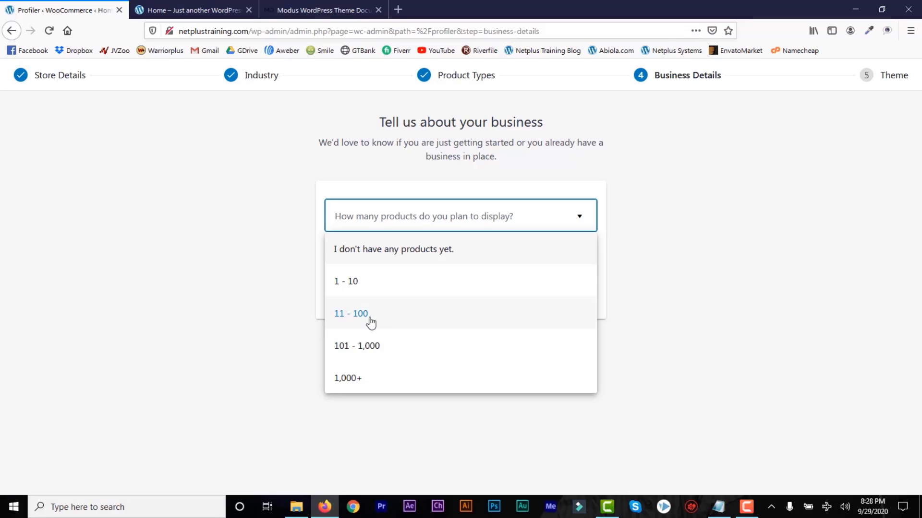
left_click(354, 351)
left_click(521, 267)
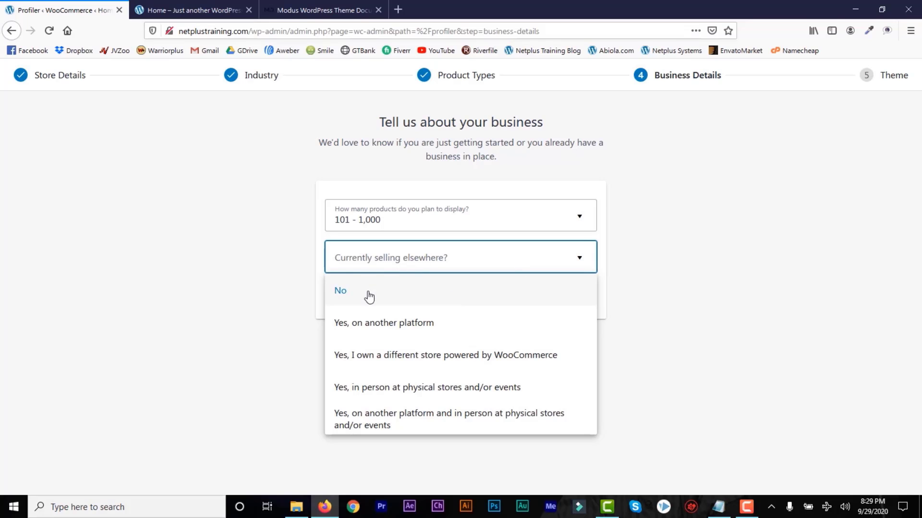
left_click(351, 299)
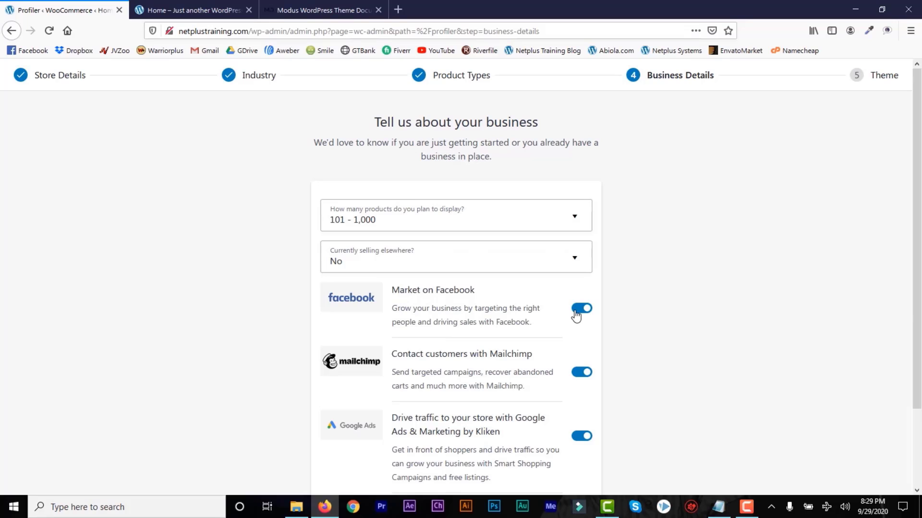
Turn off the Facebook, Mailchimp and Google Ads extensions and submit the business details.
scroll(462, 267, "down", 2)
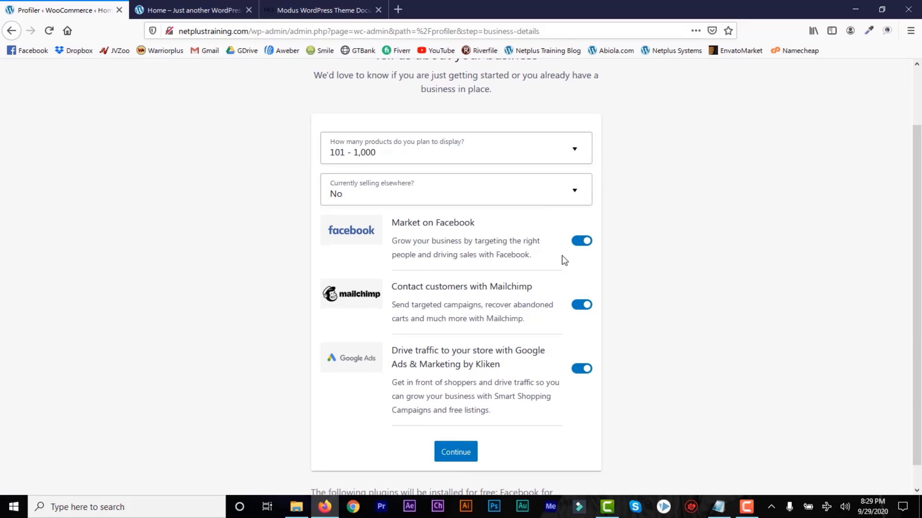
left_click(575, 247)
left_click(582, 306)
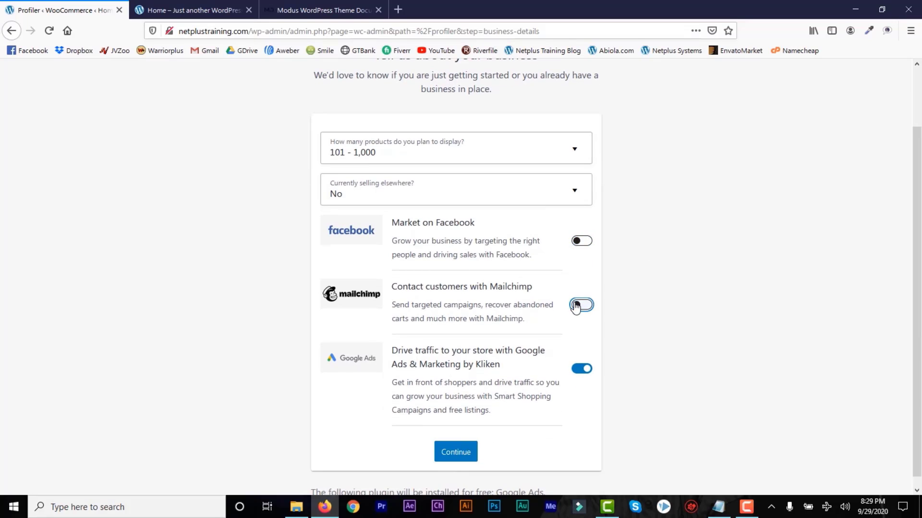
left_click(580, 377)
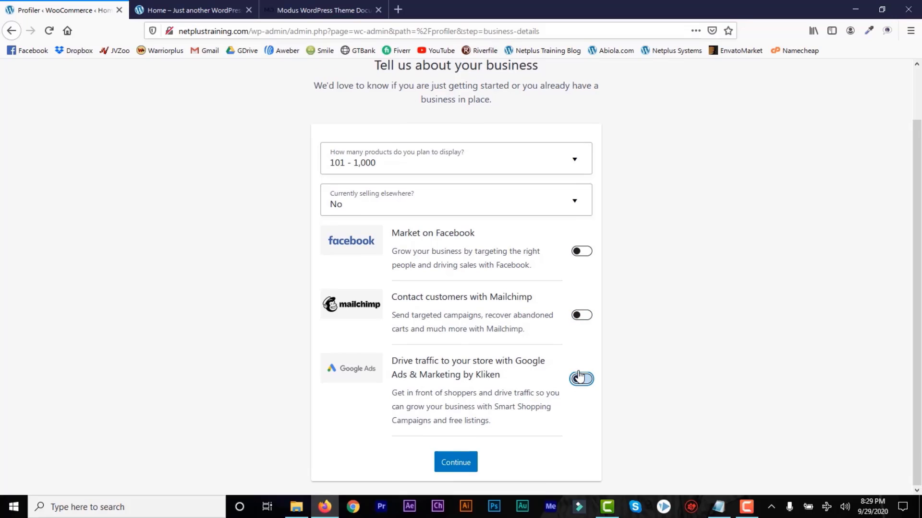
left_click(460, 470)
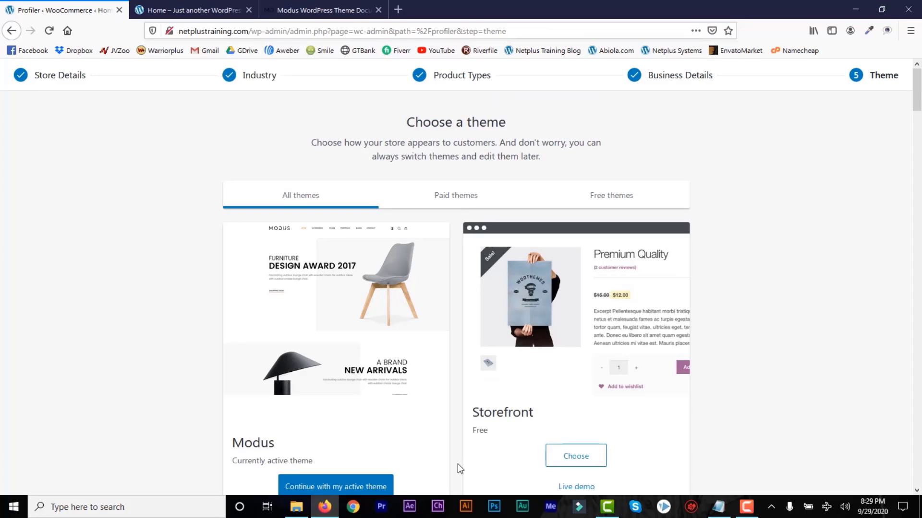
Continue with the active Modus theme and choose No thanks on the Jetpack offer.
left_click_drag(919, 104, 918, 108)
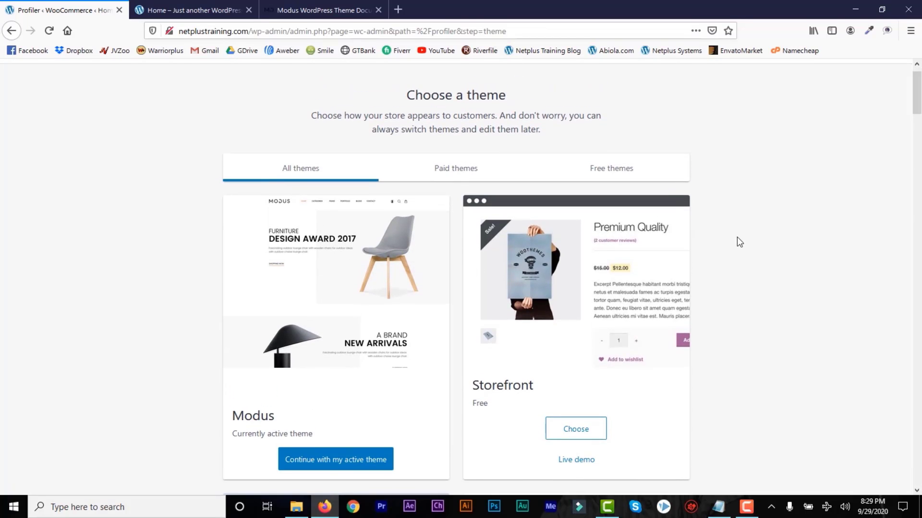
scroll(336, 240, "down", 2)
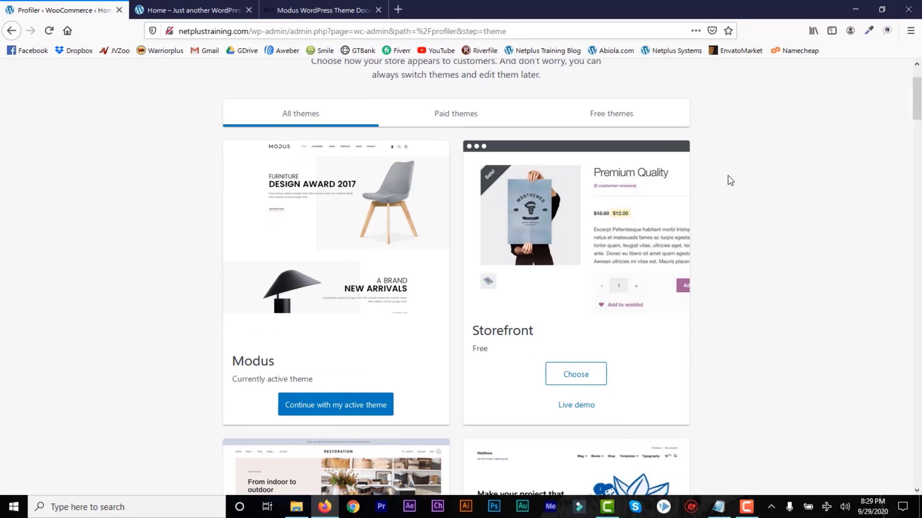
scroll(914, 120, "down", 5)
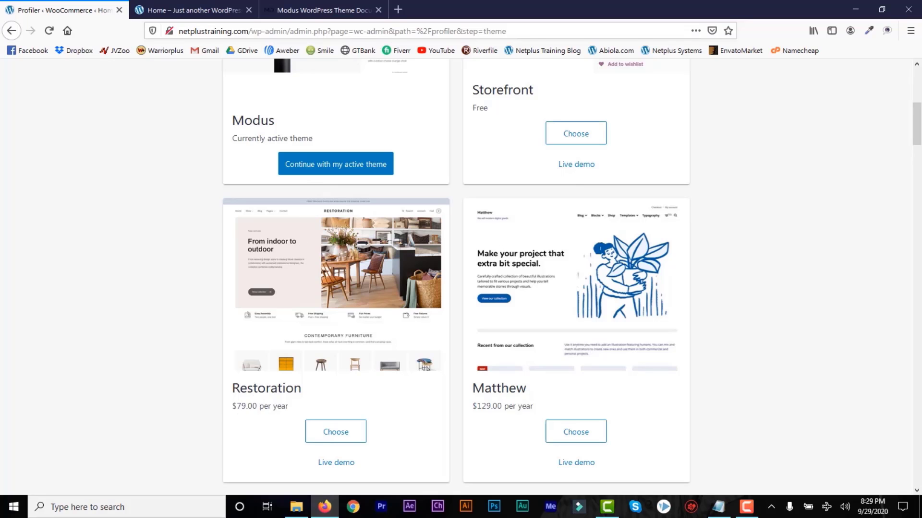
scroll(918, 140, "up", 2)
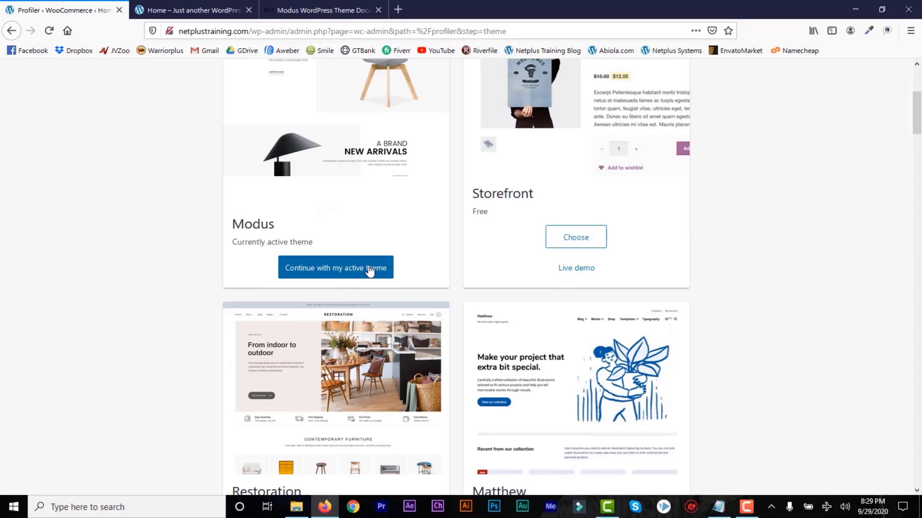
left_click(343, 273)
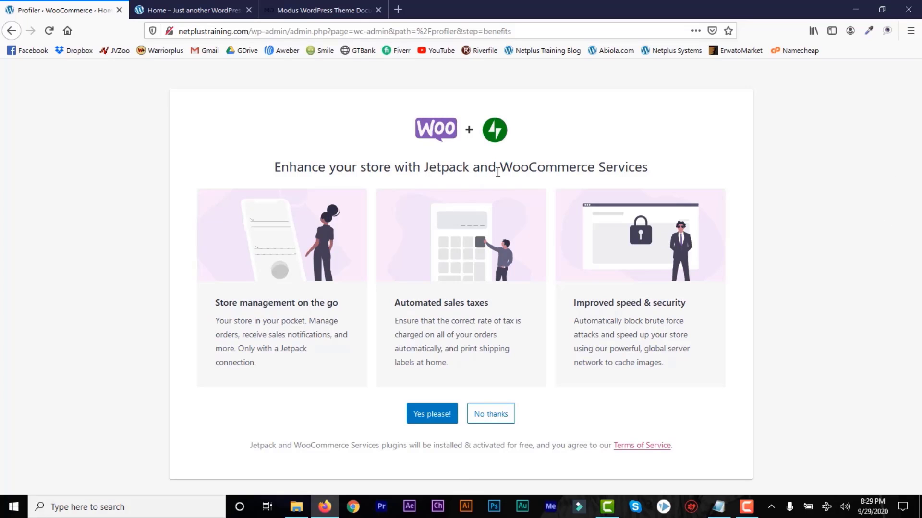
left_click(493, 418)
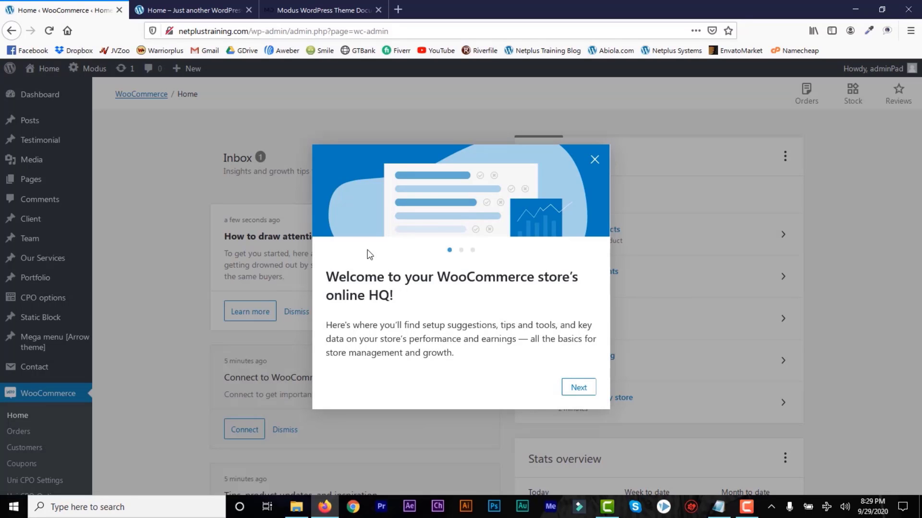
Dismiss the WooCommerce Home welcome introduction and look over the page.
left_click(595, 160)
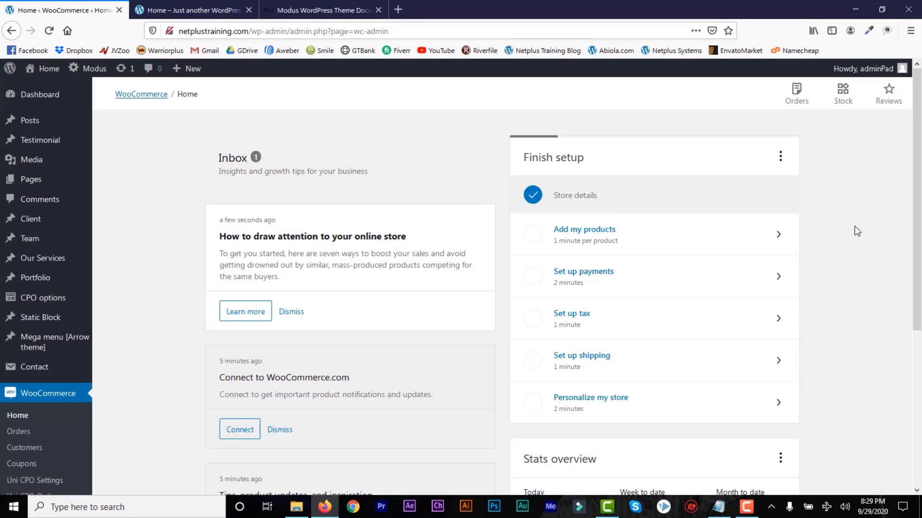
mouse_move(920, 151)
left_mouse_down()
mouse_move(917, 235)
mouse_move(919, 143)
left_mouse_up()
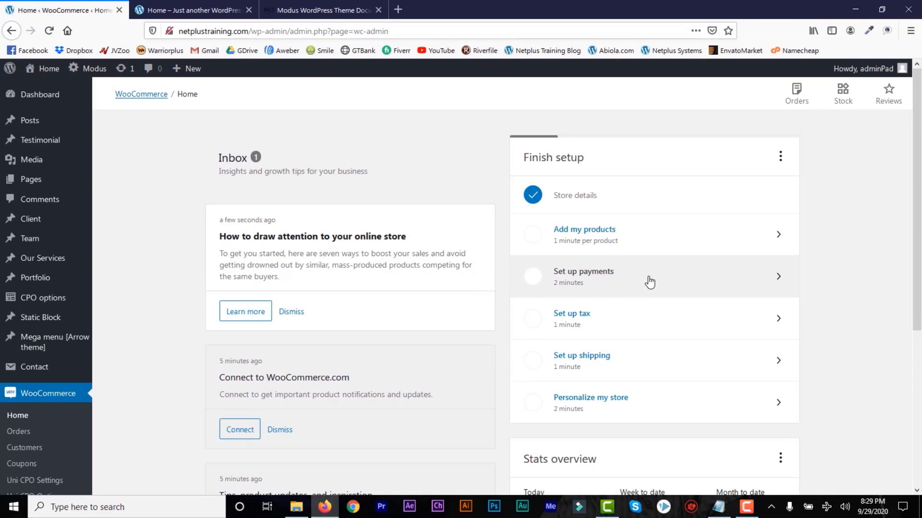
left_click_drag(915, 224, 914, 306)
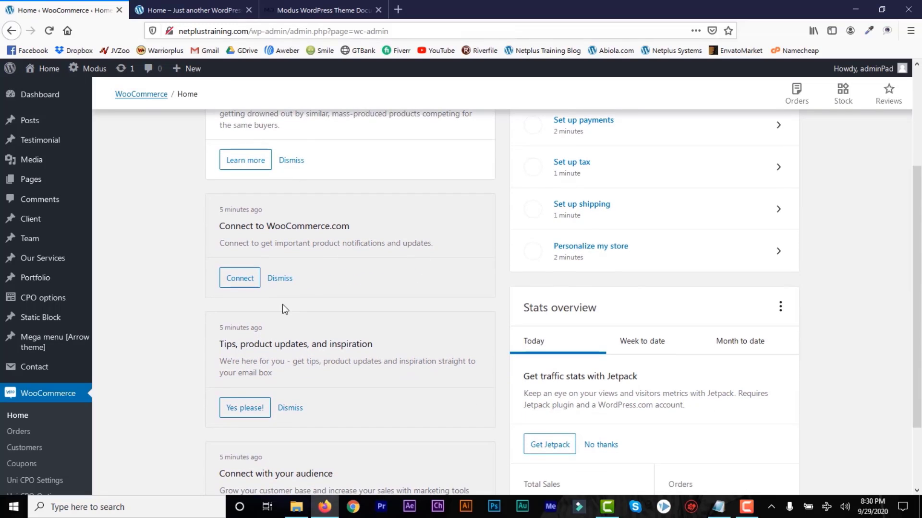
scroll(917, 411, "down", 2)
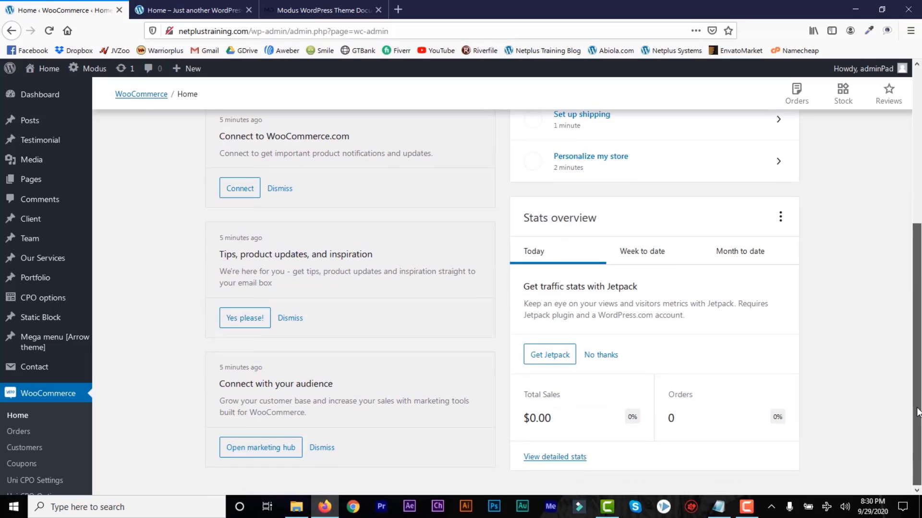
scroll(917, 412, "up", 2)
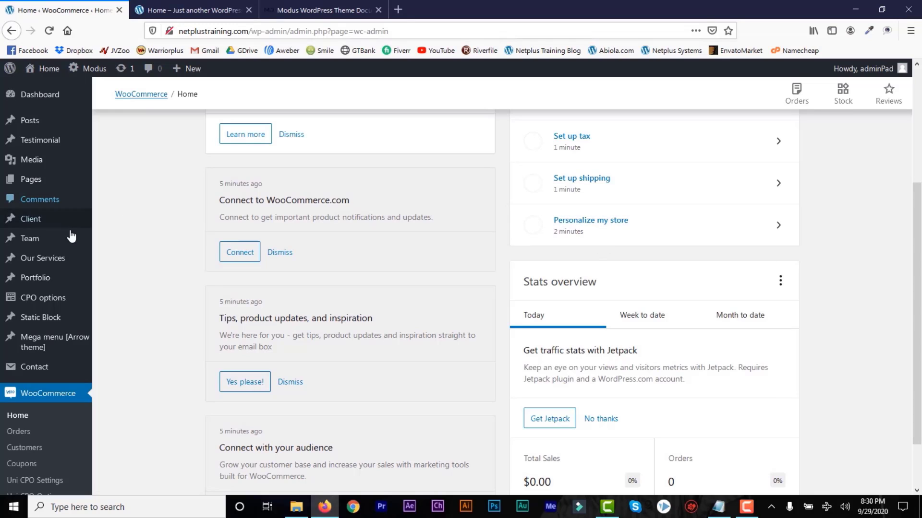
Switch to the 'Home – Just another WordPress site' browser tab.
mouse_move(40, 283)
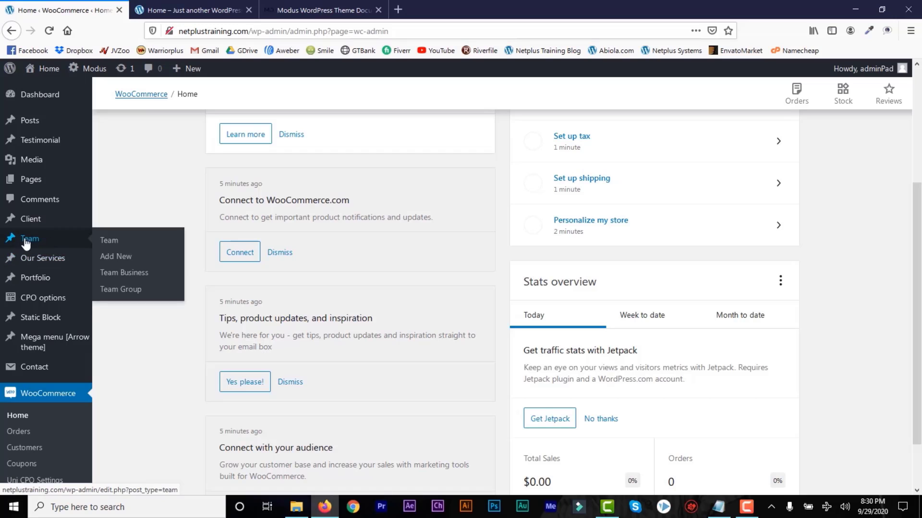
mouse_move(46, 221)
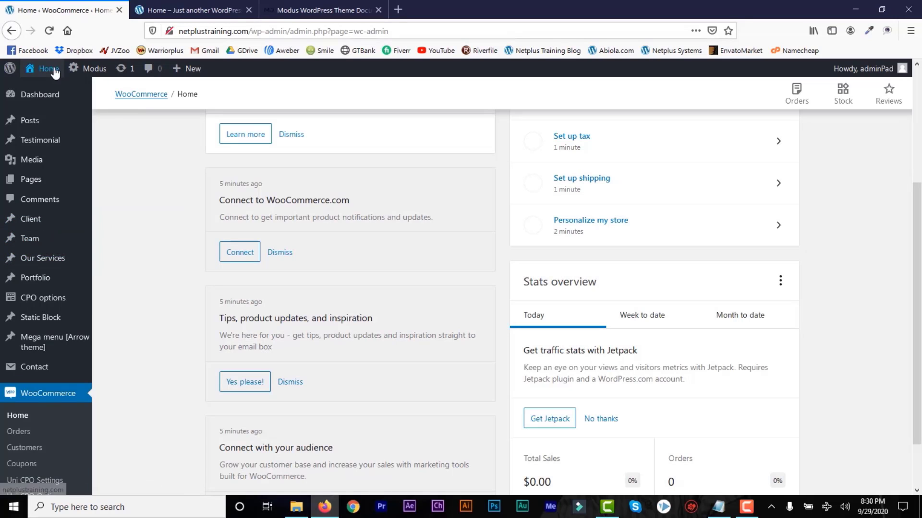
left_click(185, 11)
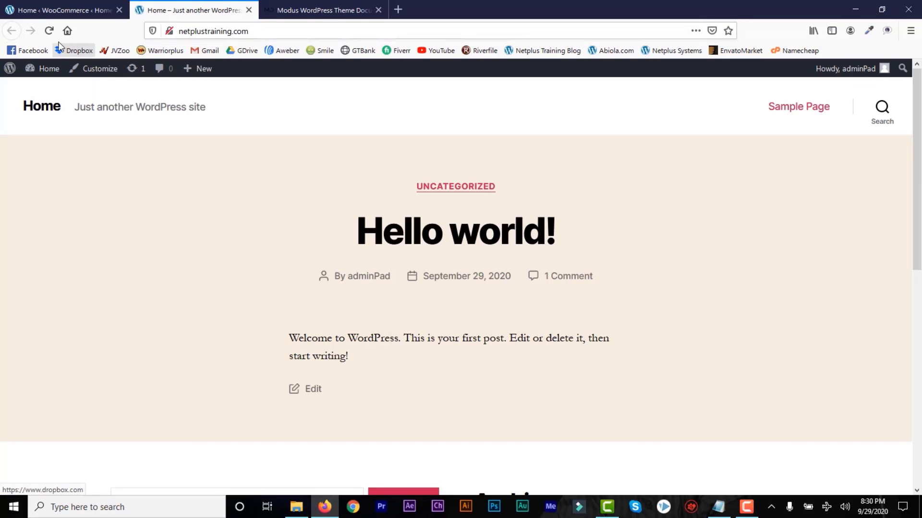
Reload the front-end homepage and scroll through it in the new Modus theme.
left_click(48, 30)
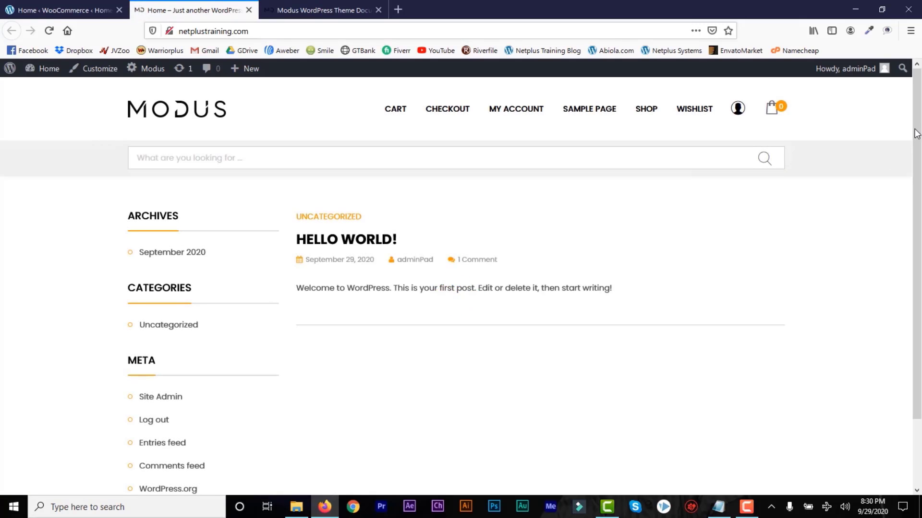
left_click_drag(917, 133, 916, 229)
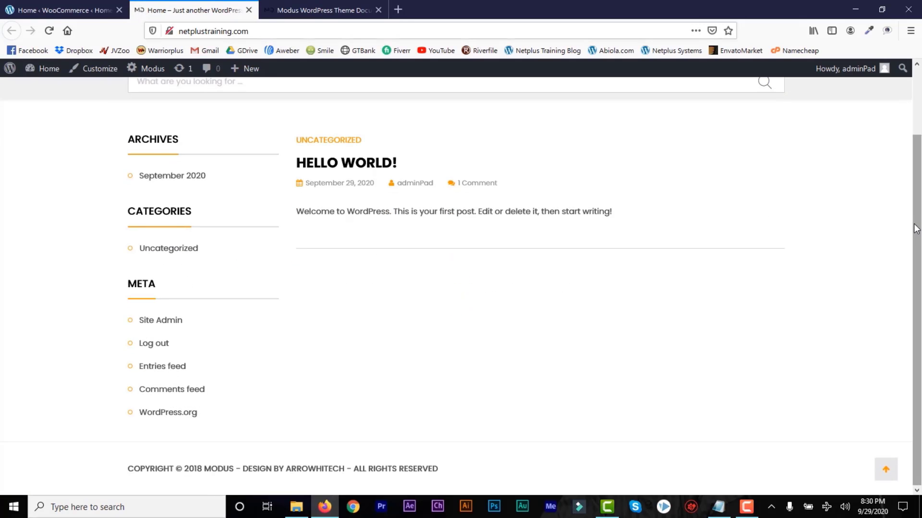
scroll(675, 174, "up", 2)
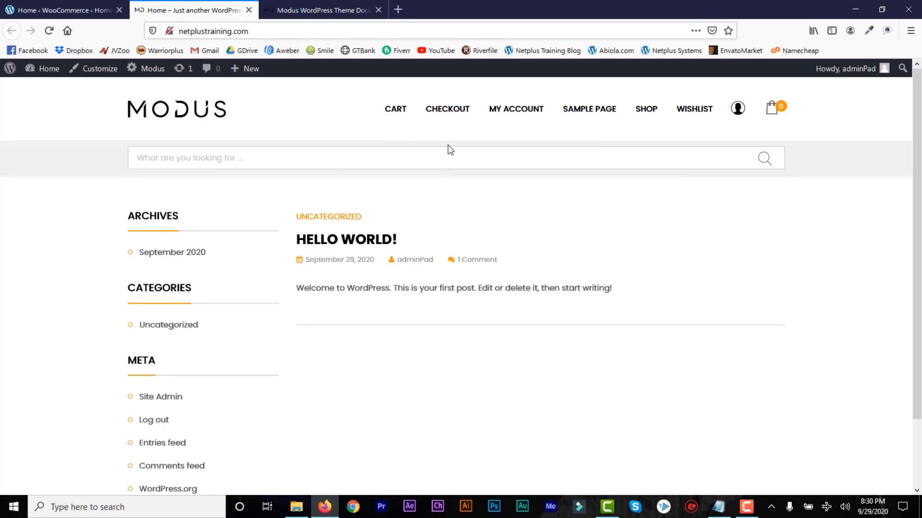
Return to the WooCommerce admin tab and look over the sidebar menus.
left_click(62, 11)
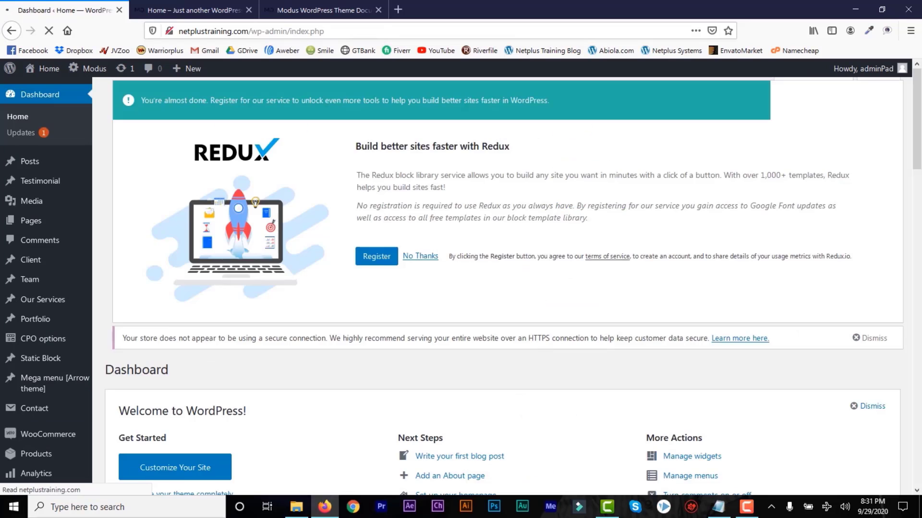
left_click_drag(919, 178, 919, 232)
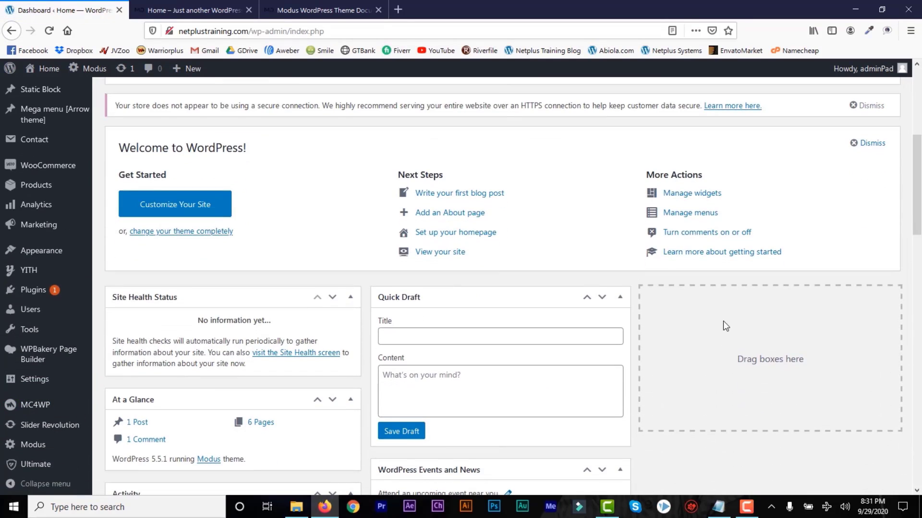
left_click_drag(918, 242, 918, 253)
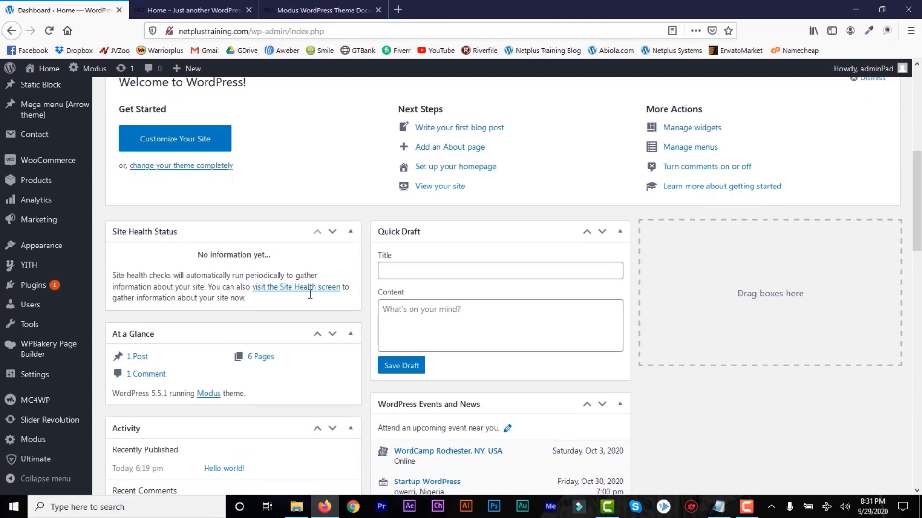
mouse_move(34, 358)
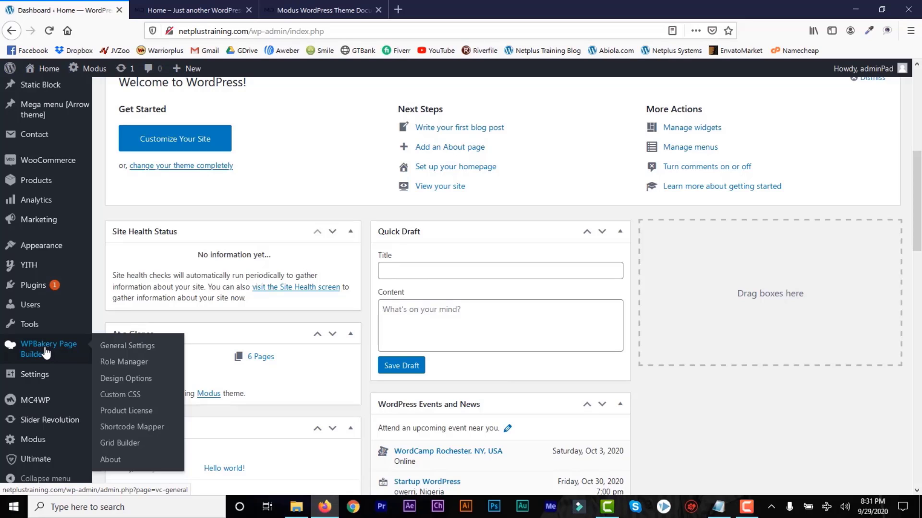
mouse_move(31, 442)
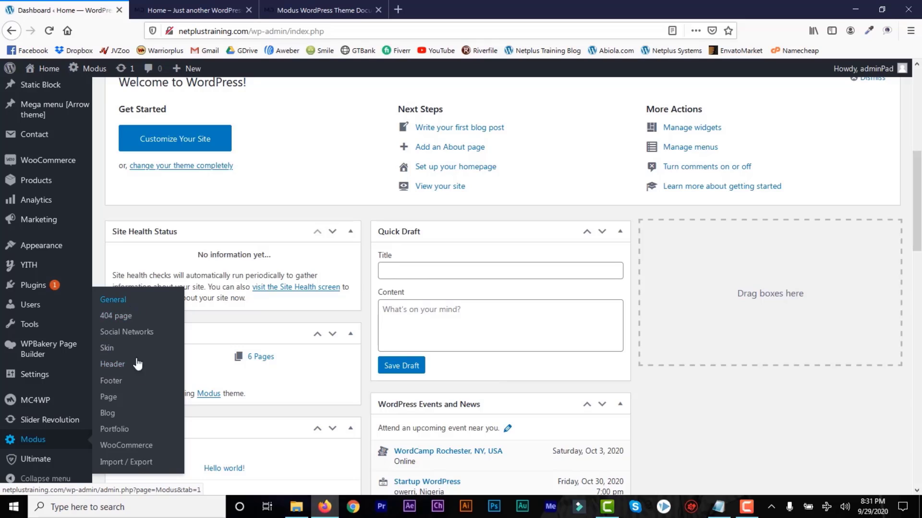
mouse_move(83, 371)
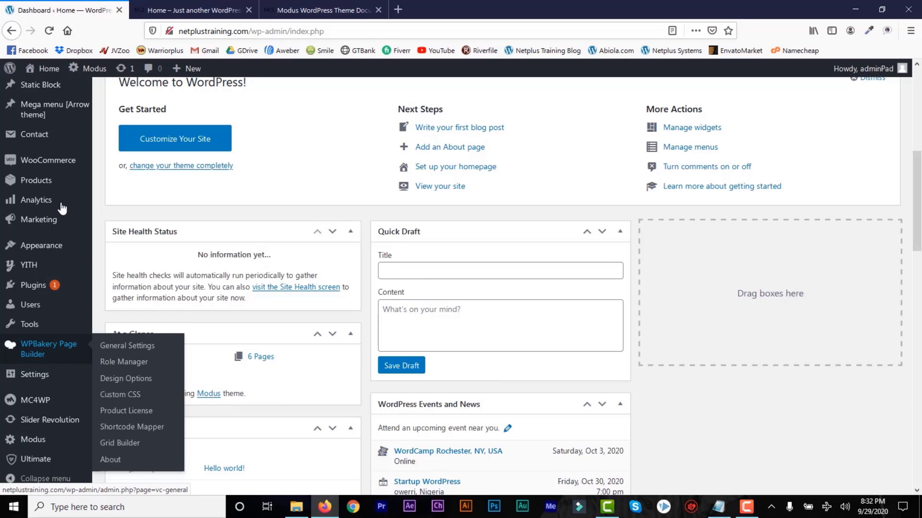
mouse_move(72, 164)
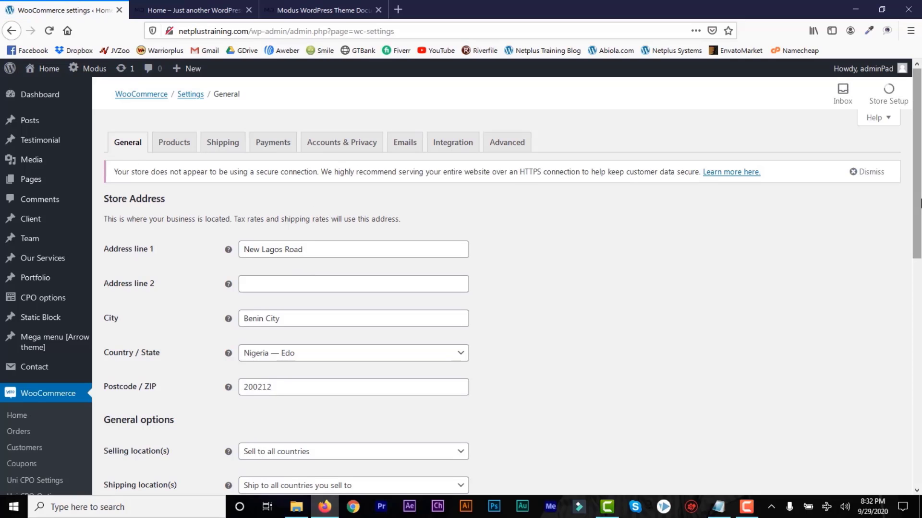
Search 'nair' in the Currency list, pick Nigerian naira (₦), and save the changes.
scroll(920, 205, "down", 2)
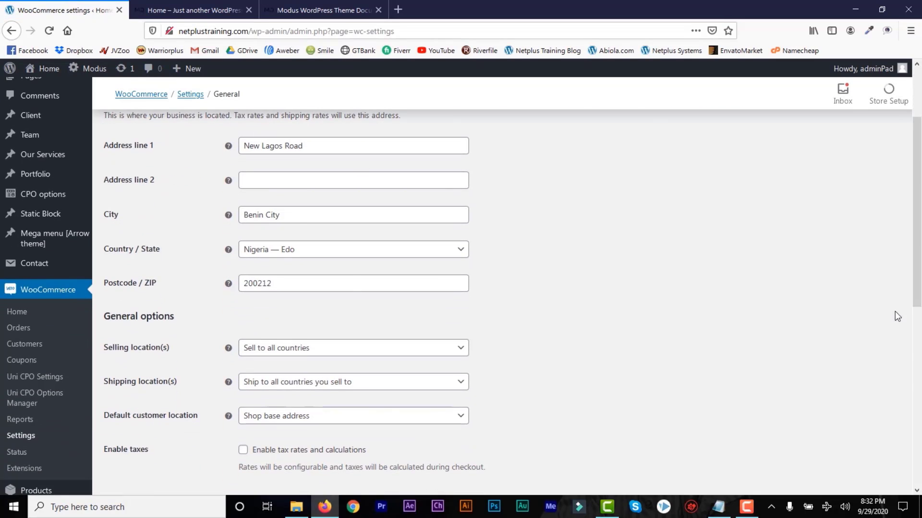
scroll(387, 267, "down", 3)
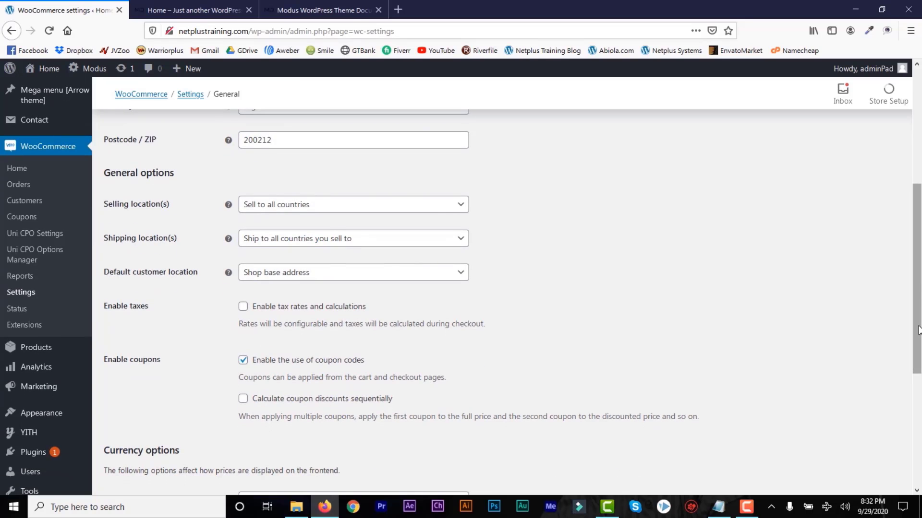
left_click_drag(919, 330, 917, 442)
left_click(453, 268)
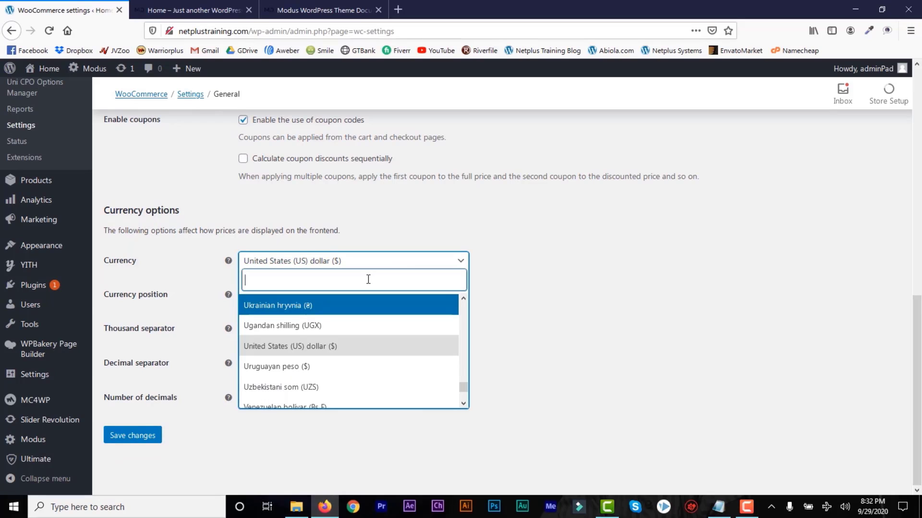
type("nair")
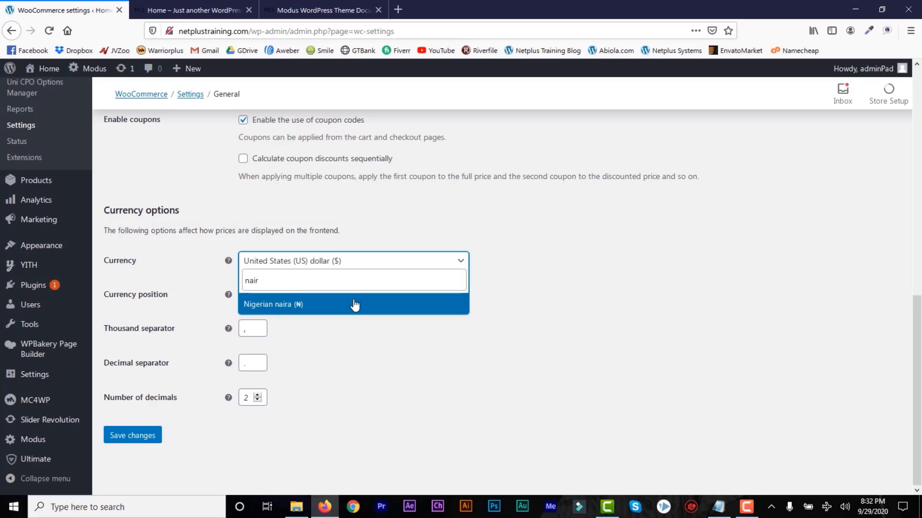
left_click(319, 304)
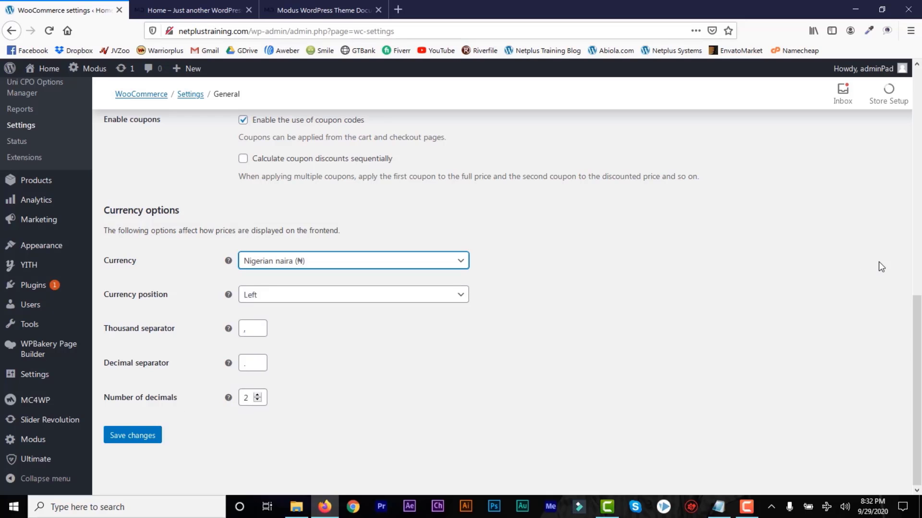
left_click_drag(917, 340, 919, 221)
scroll(919, 243, "up", 3)
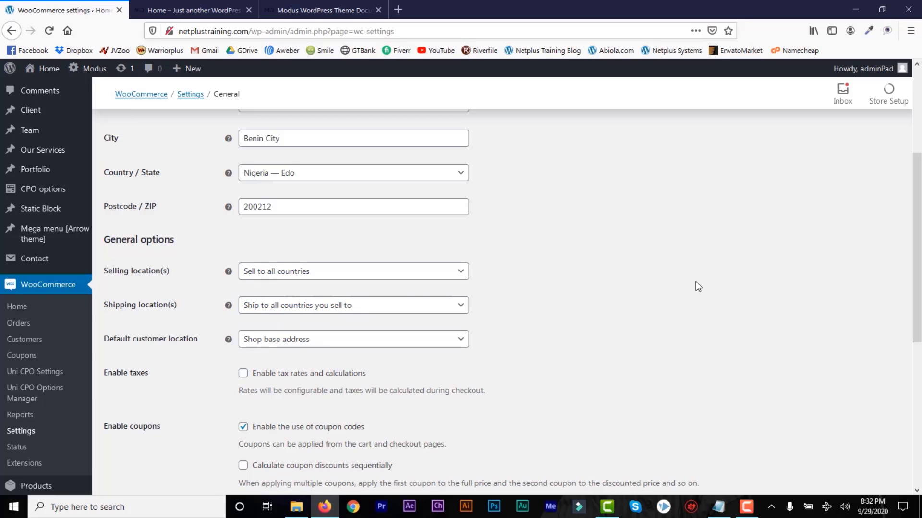
scroll(698, 286, "down", 6)
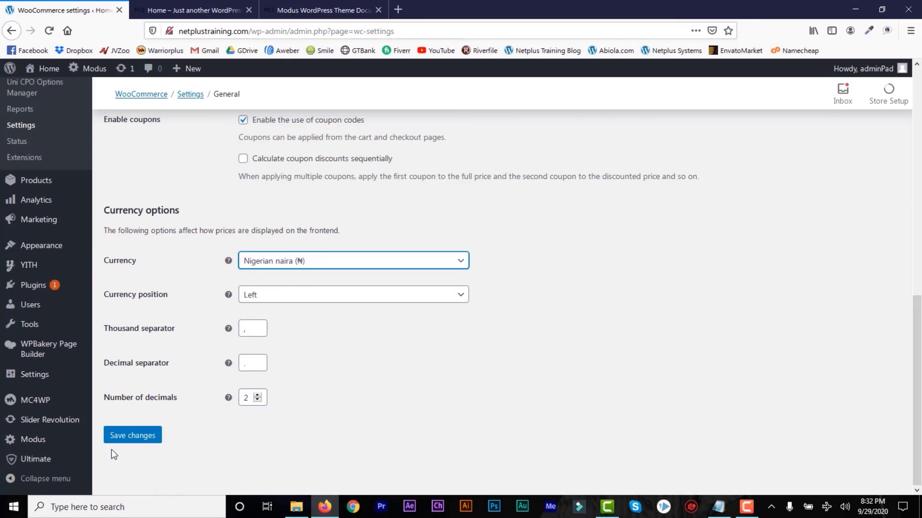
left_click(126, 438)
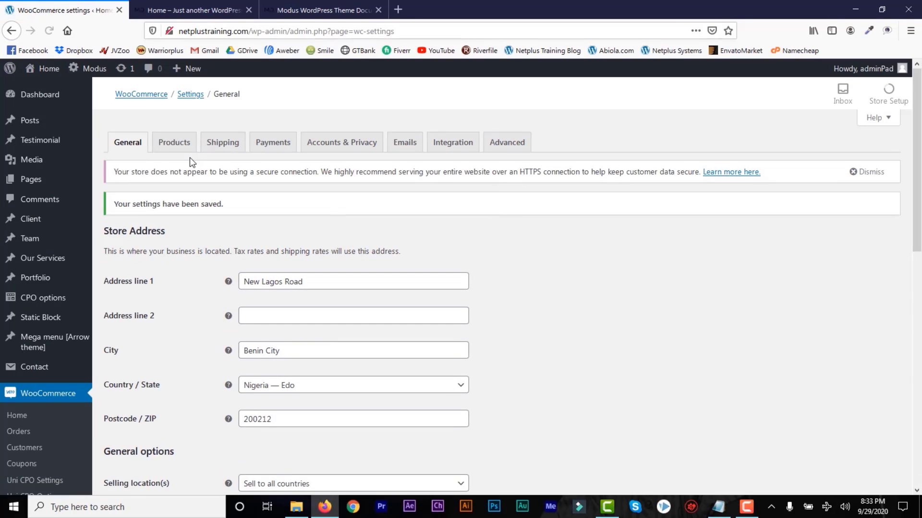
Confirm in the Products settings that Shop remains the shop page.
left_click(177, 145)
left_click(391, 254)
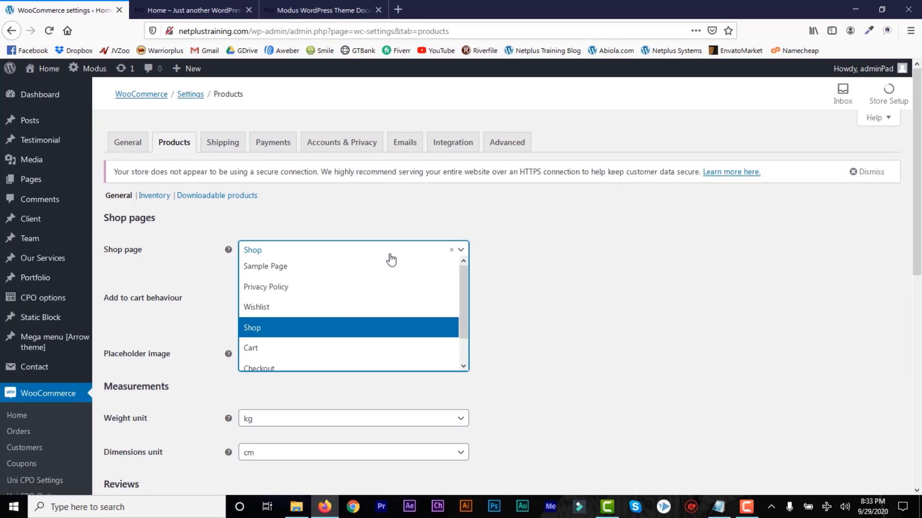
left_click(566, 253)
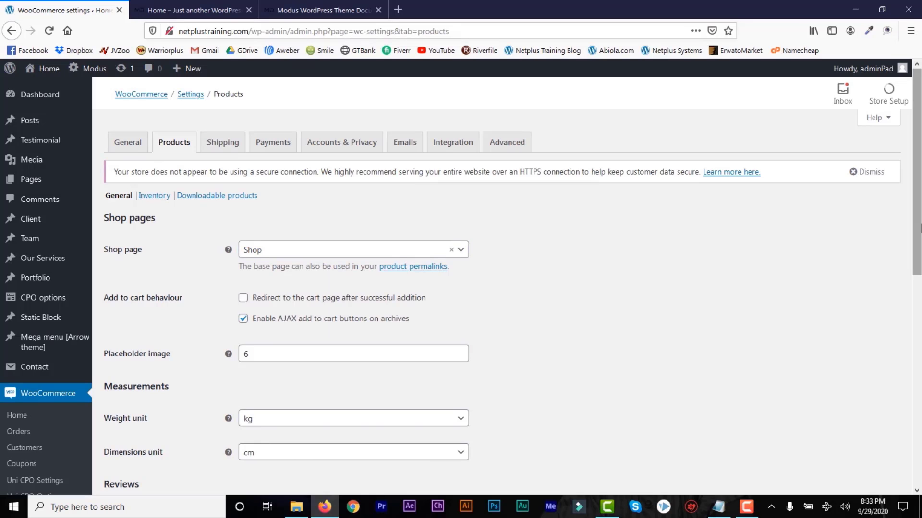
scroll(920, 228, "down", 4)
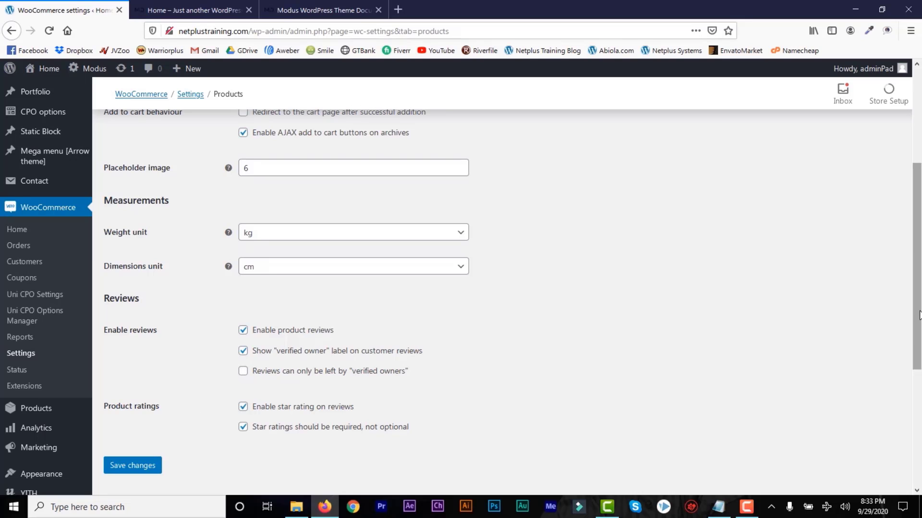
scroll(918, 316, "up", 5)
Open the Shipping settings and review the empty shipping zones list.
left_click(224, 146)
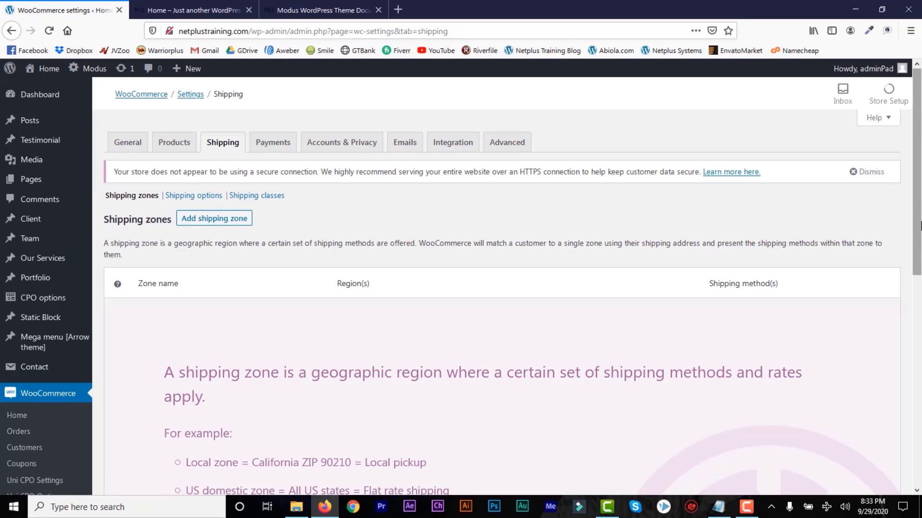
left_click_drag(919, 216, 907, 349)
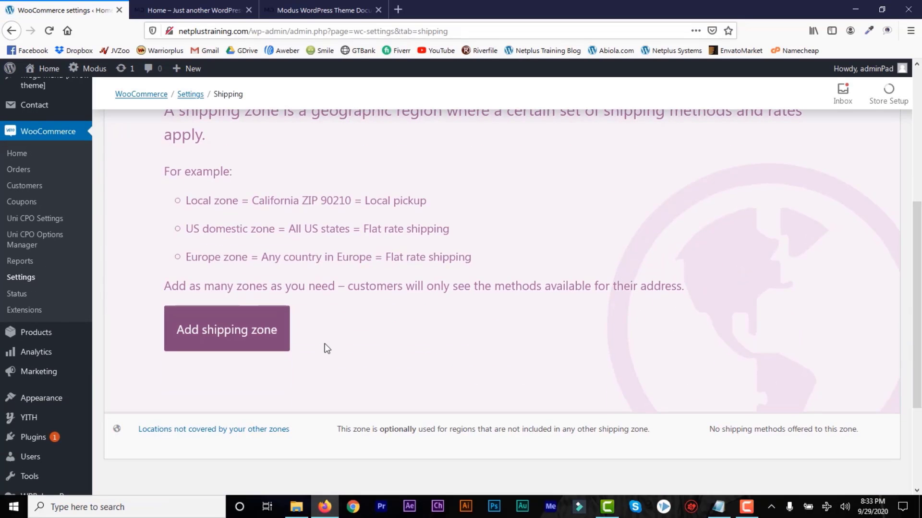
left_click_drag(919, 336, 919, 178)
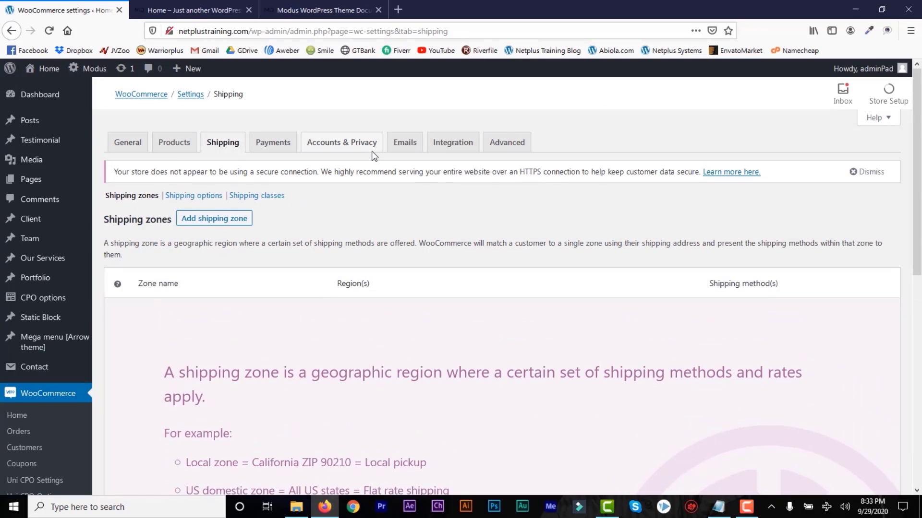
Enable Direct bank transfer and Check payments on the Payments tab and save.
left_click(284, 145)
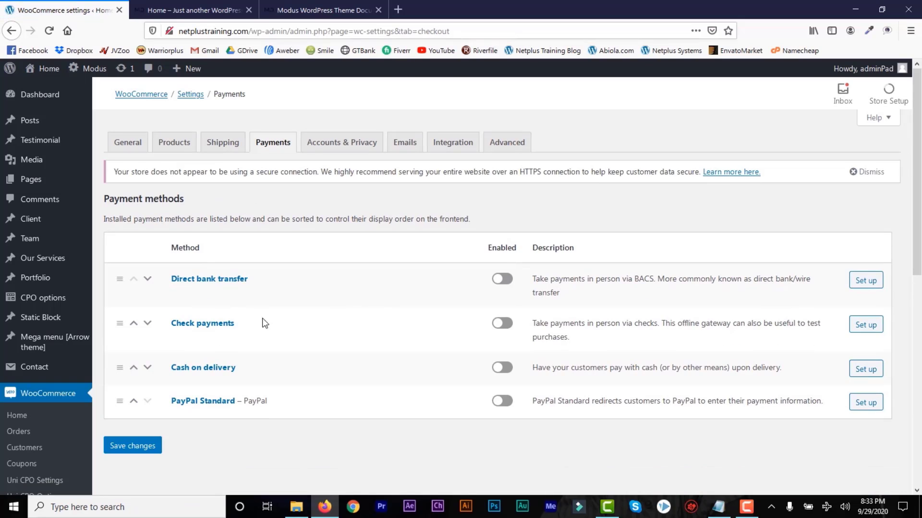
left_click(508, 329)
left_click(133, 446)
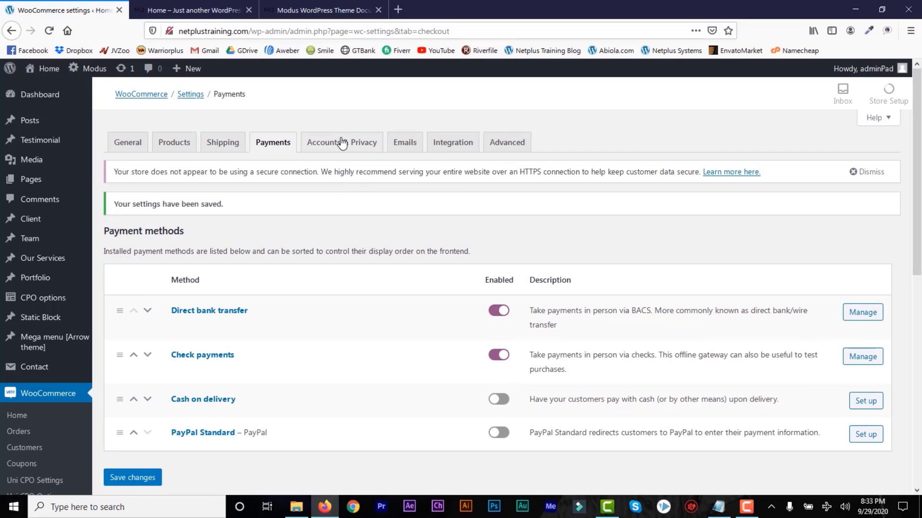
left_click(342, 143)
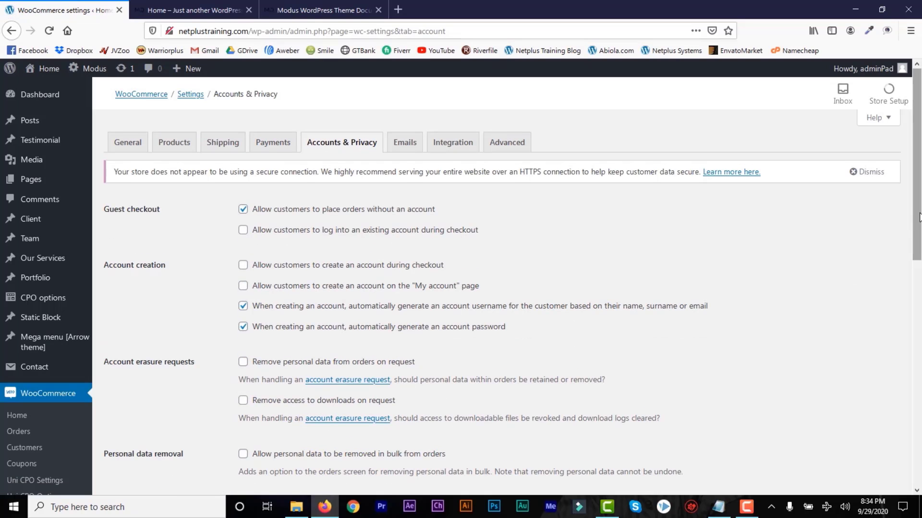
Allow checkout login plus account creation at checkout and on My account, then save.
scroll(919, 217, "down", 2)
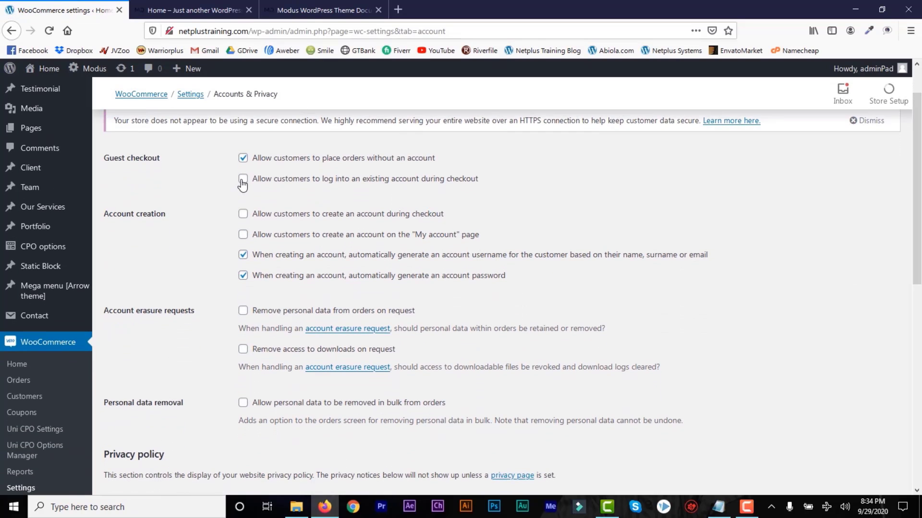
left_click(243, 180)
left_click(243, 217)
left_click(243, 236)
scroll(916, 273, "down", 3)
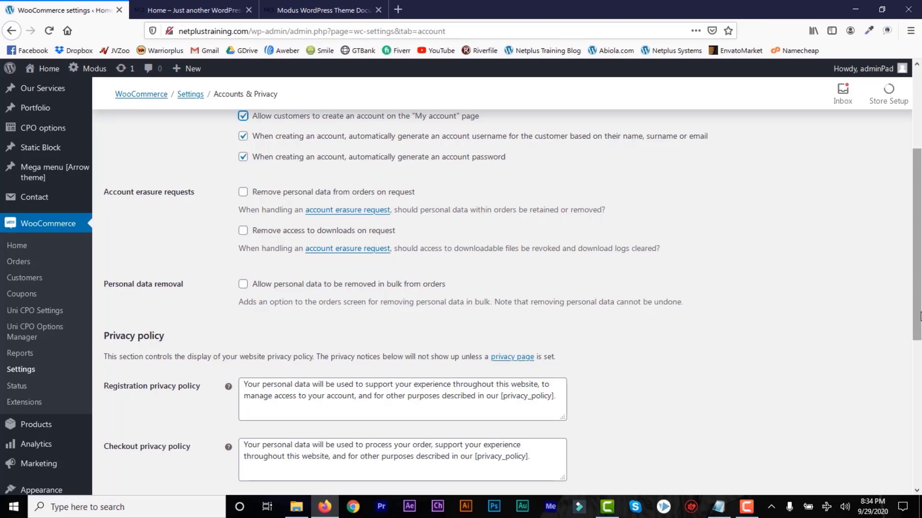
scroll(916, 379, "down", 3)
left_click_drag(917, 389, 917, 456)
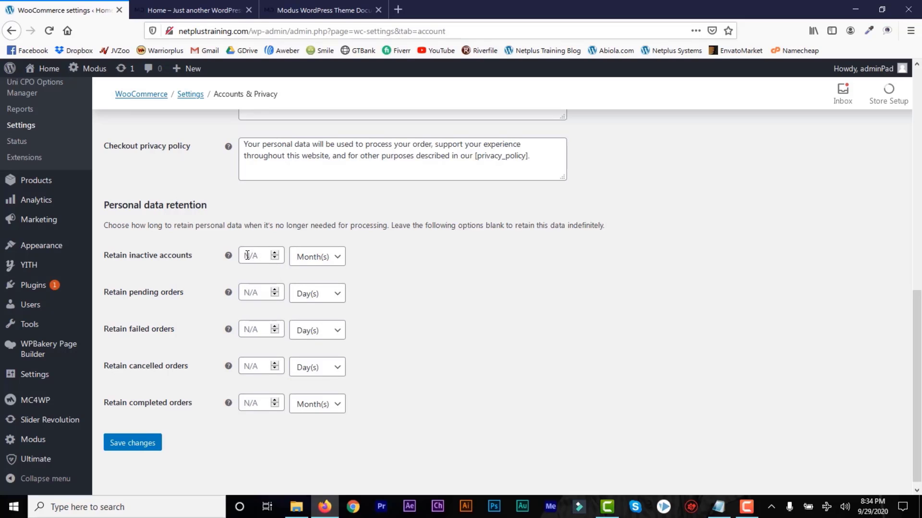
left_click(150, 446)
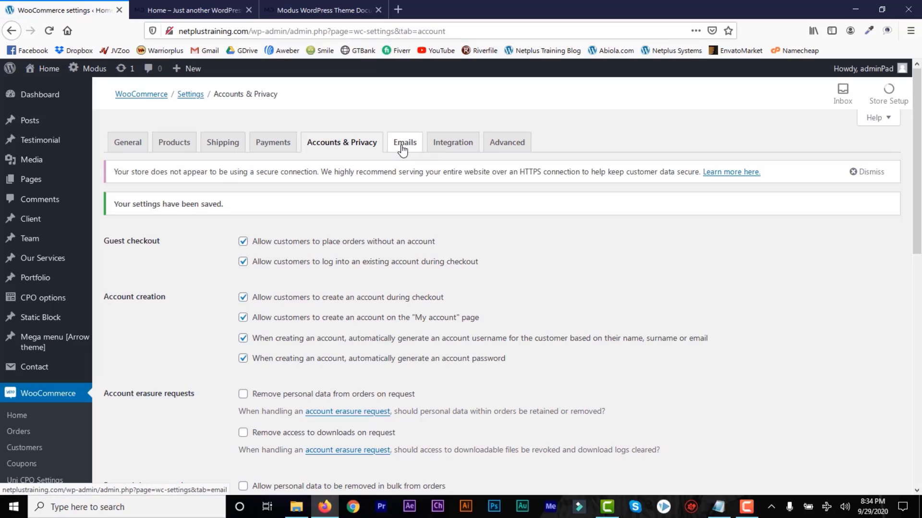
left_click(402, 150)
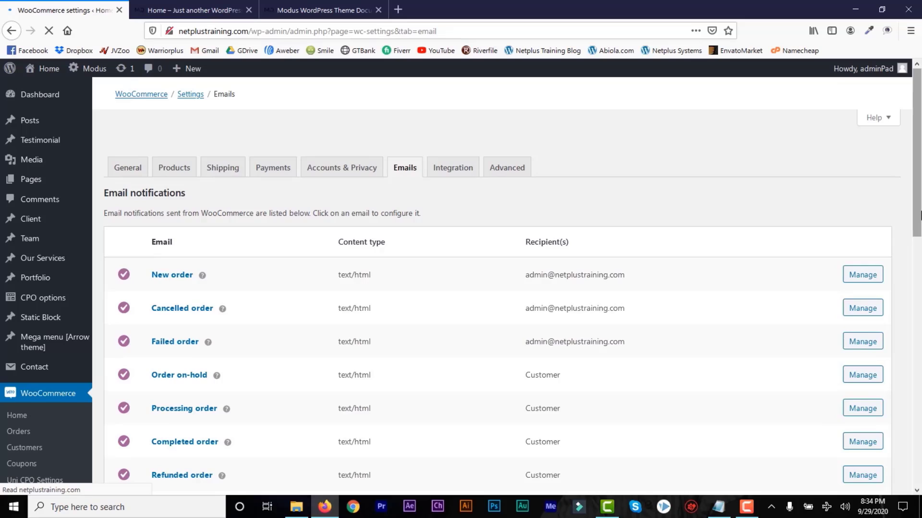
Change the New order email recipient from admin to support and save it.
left_click_drag(918, 214, 919, 249)
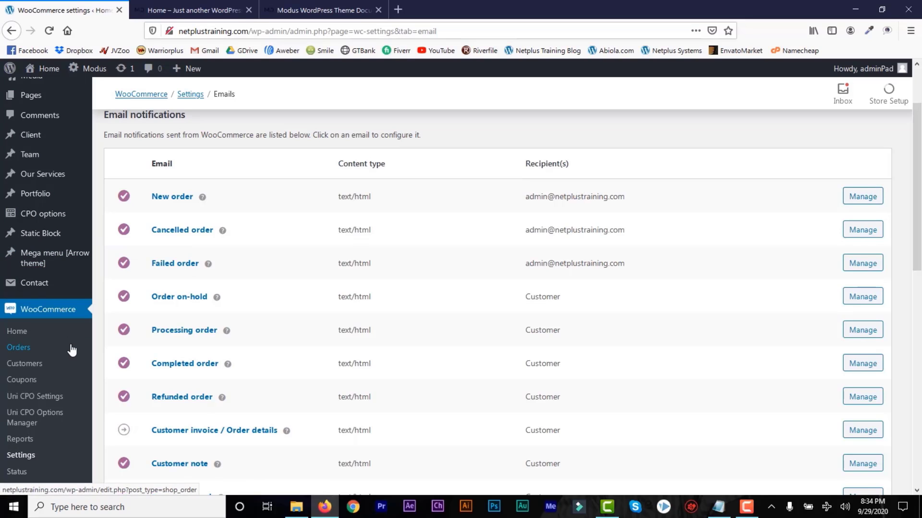
left_click(862, 199)
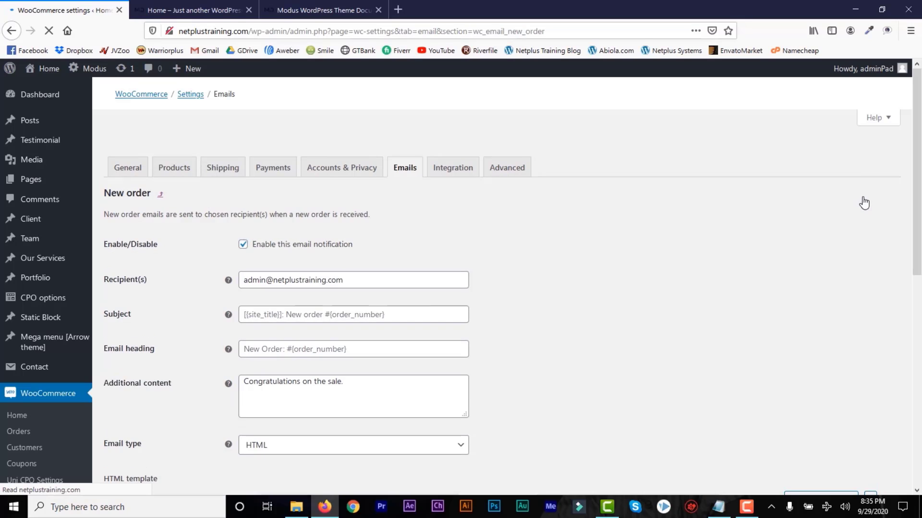
double_click(267, 287)
mouse_move(229, 284)
type("suppo")
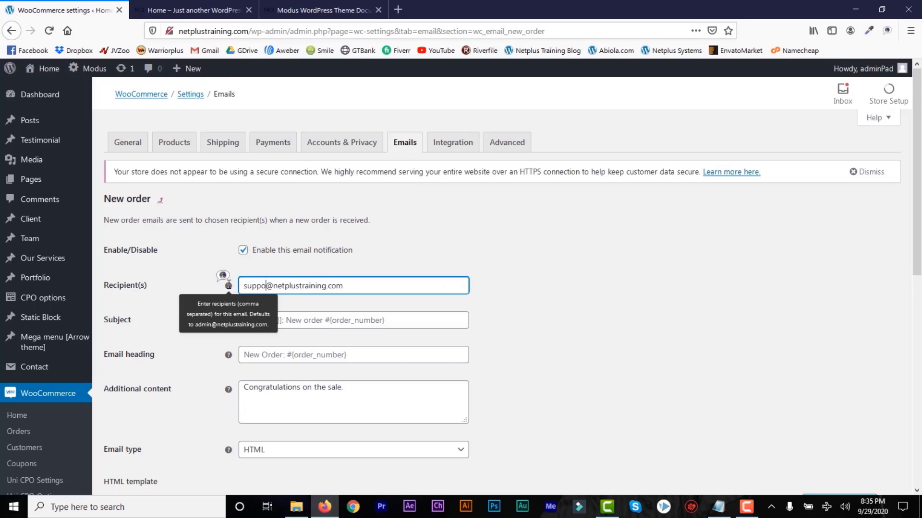
type("rt")
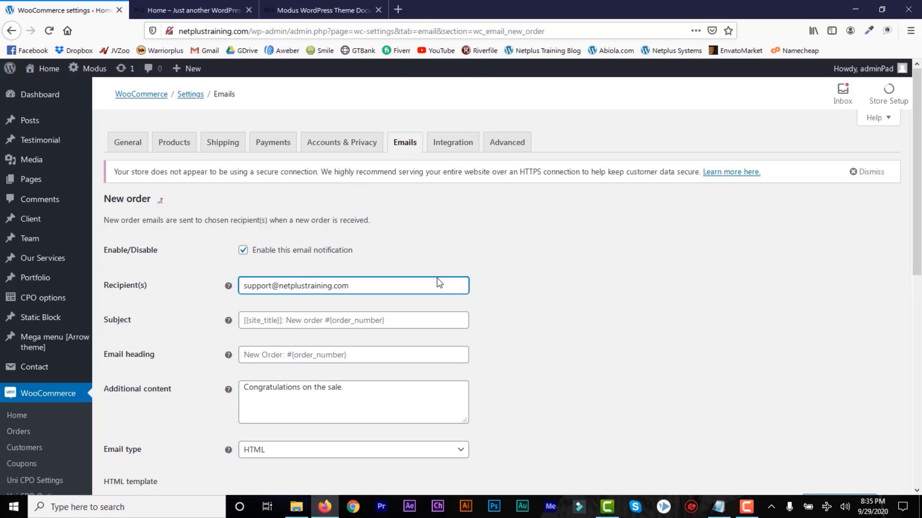
scroll(918, 240, "down", 3)
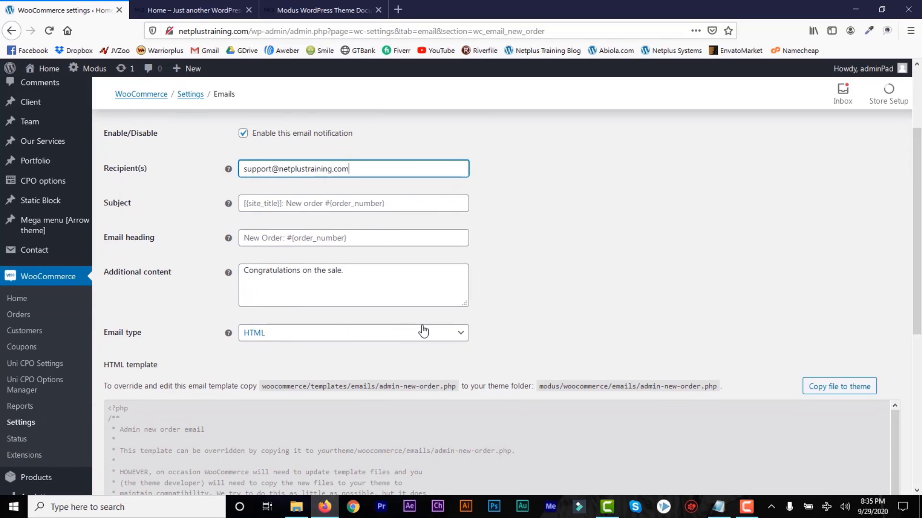
scroll(918, 281, "down", 3)
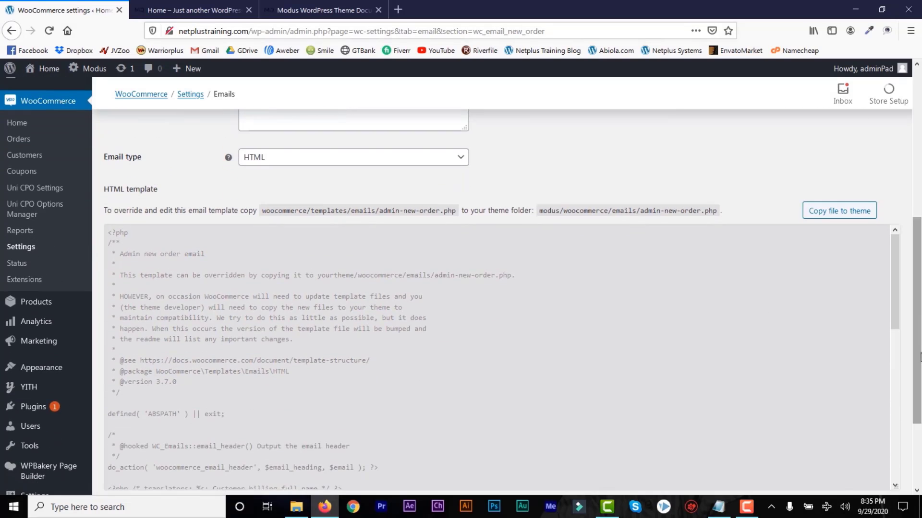
scroll(918, 336, "down", 2)
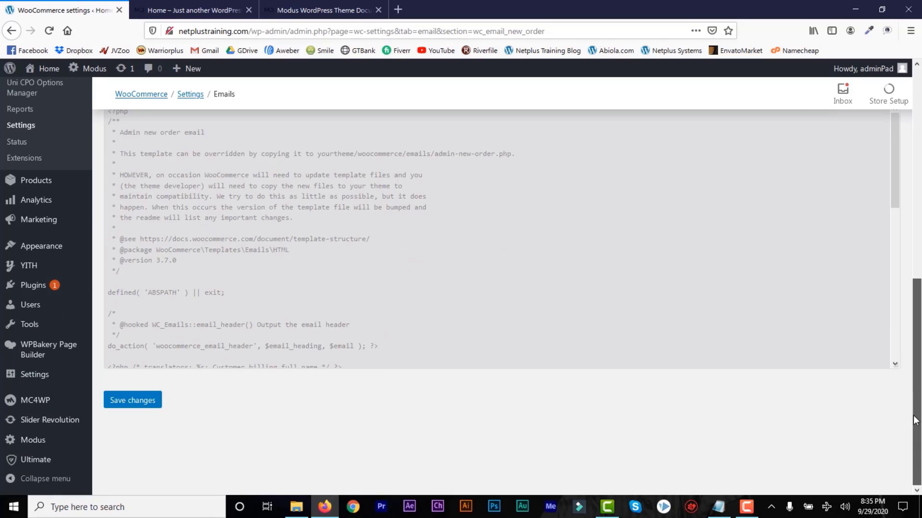
left_click(137, 405)
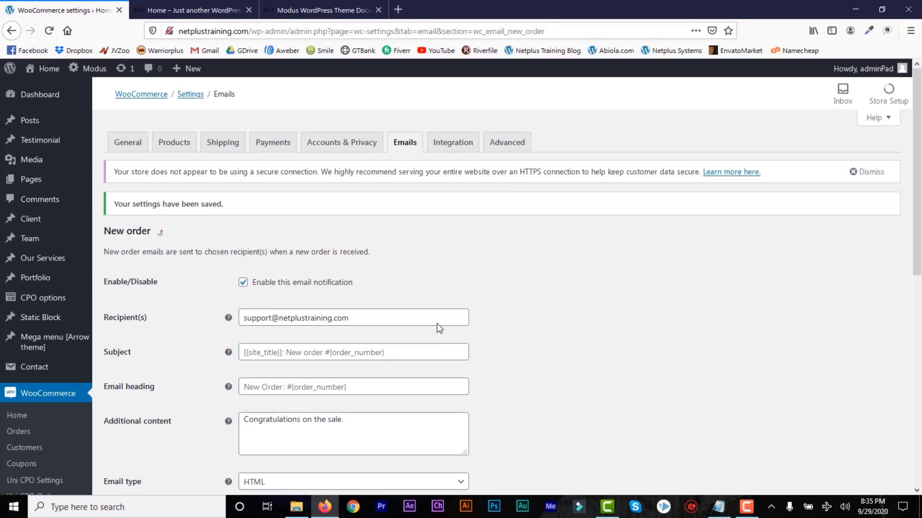
left_click(454, 149)
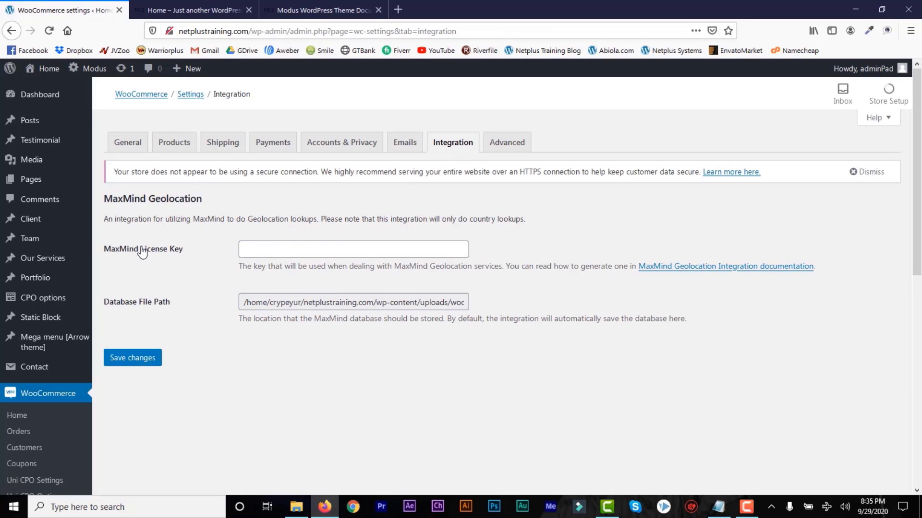
left_click(514, 143)
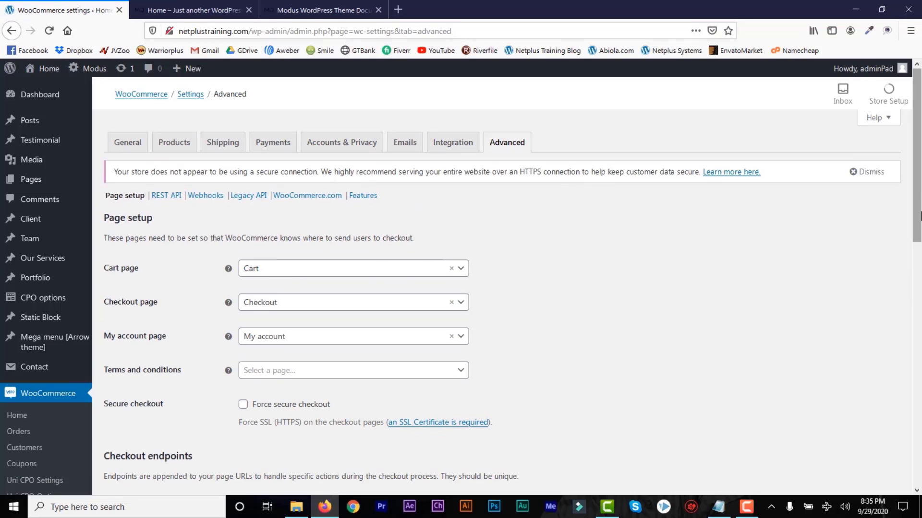
Review the Terms and conditions page list on the Advanced settings, leaving it unset.
scroll(336, 269, "down", 3)
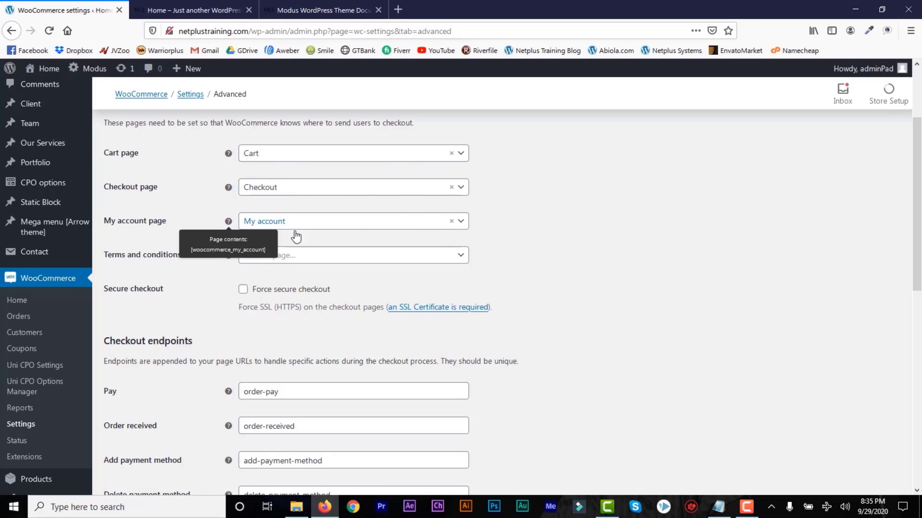
left_click(444, 259)
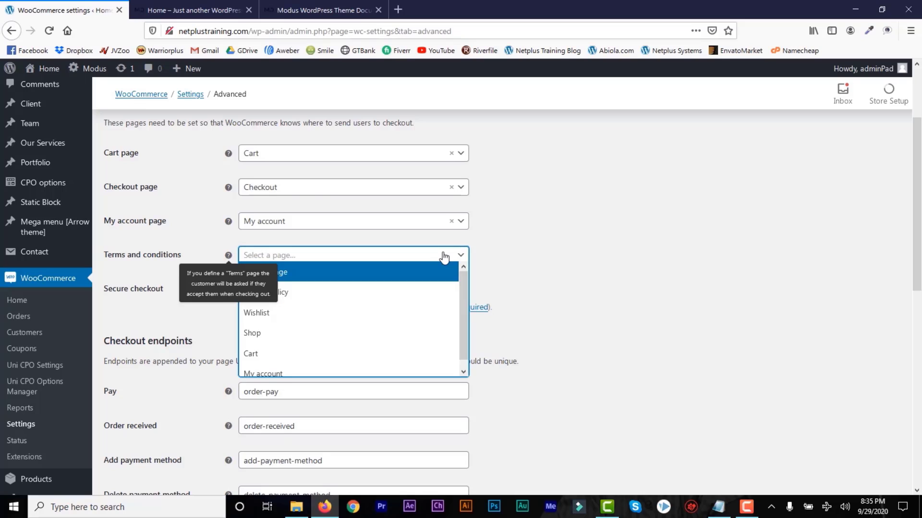
left_click(581, 288)
left_click_drag(580, 289, 258, 292)
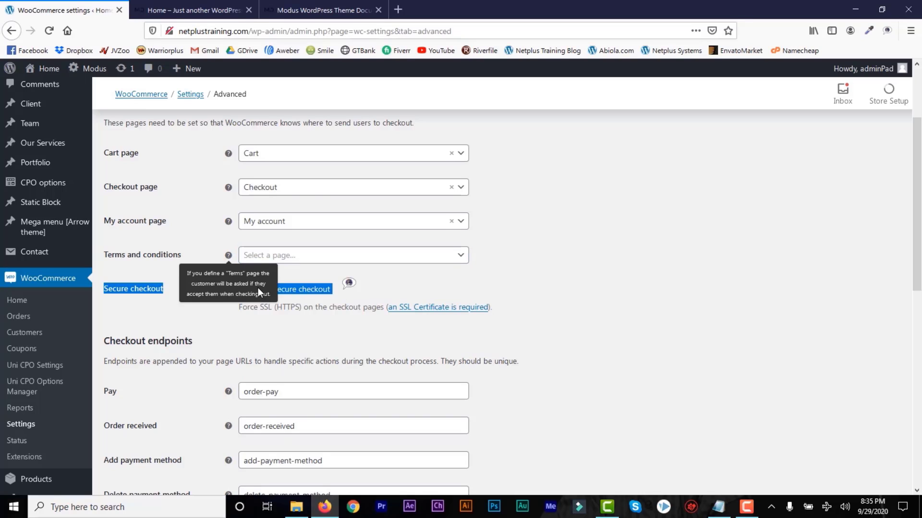
left_click(236, 262)
left_click(285, 259)
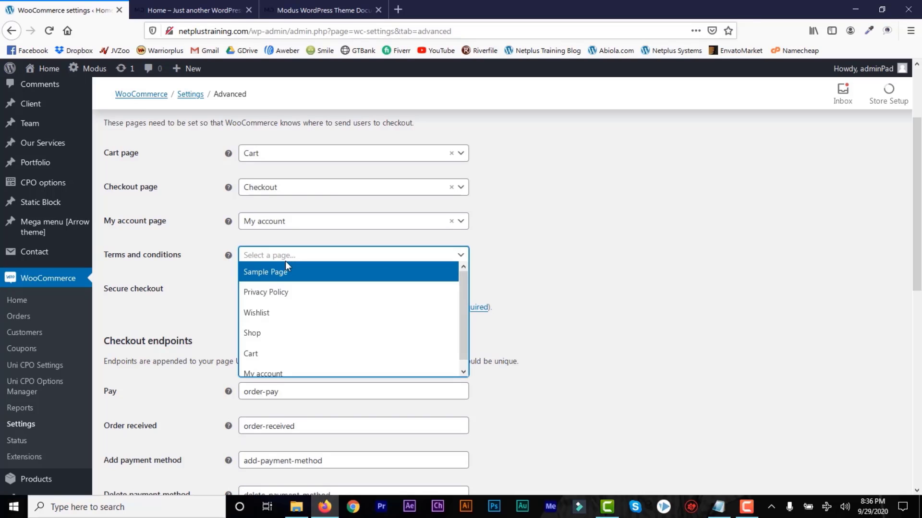
mouse_move(463, 291)
left_mouse_down()
mouse_move(460, 325)
mouse_move(465, 284)
left_mouse_up()
left_click(562, 259)
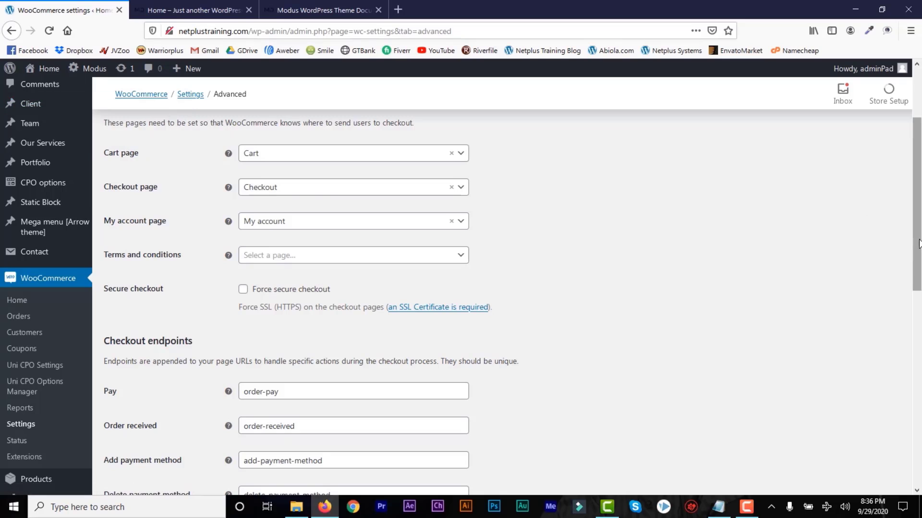
scroll(917, 234, "up", 3)
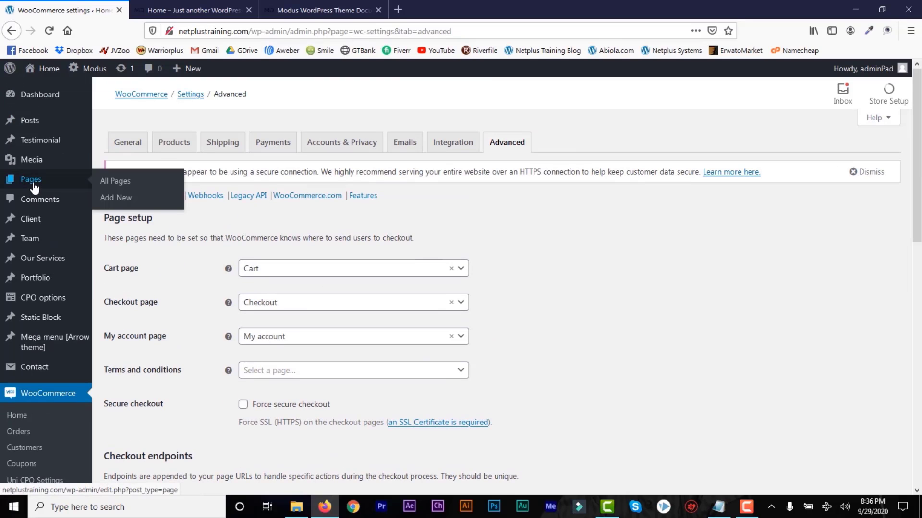
mouse_move(64, 181)
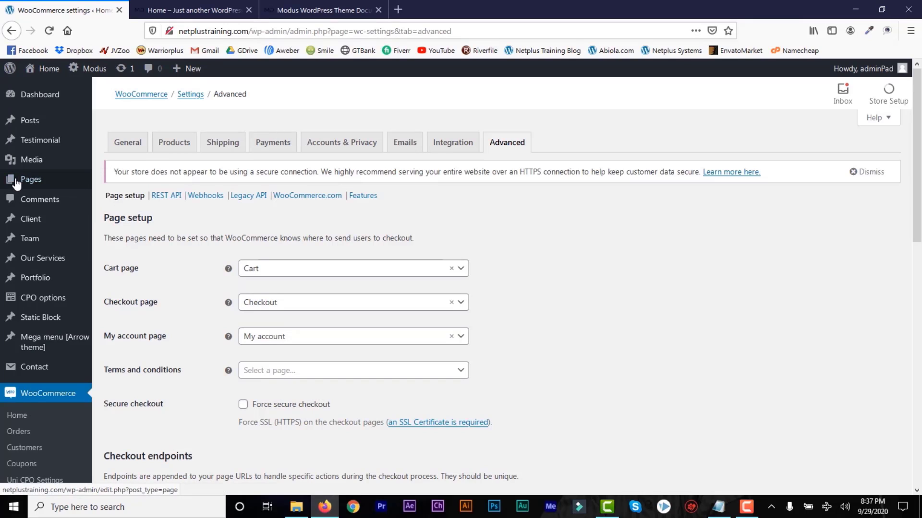
left_click(424, 374)
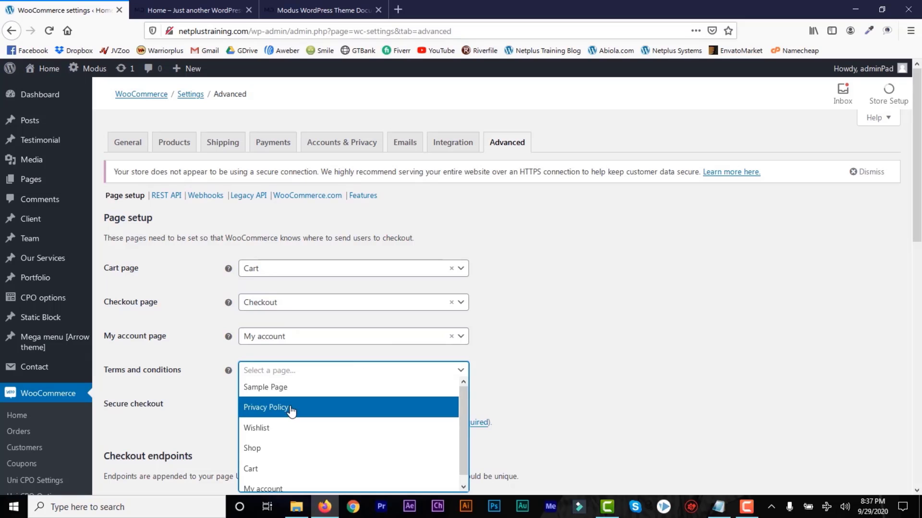
left_click(585, 344)
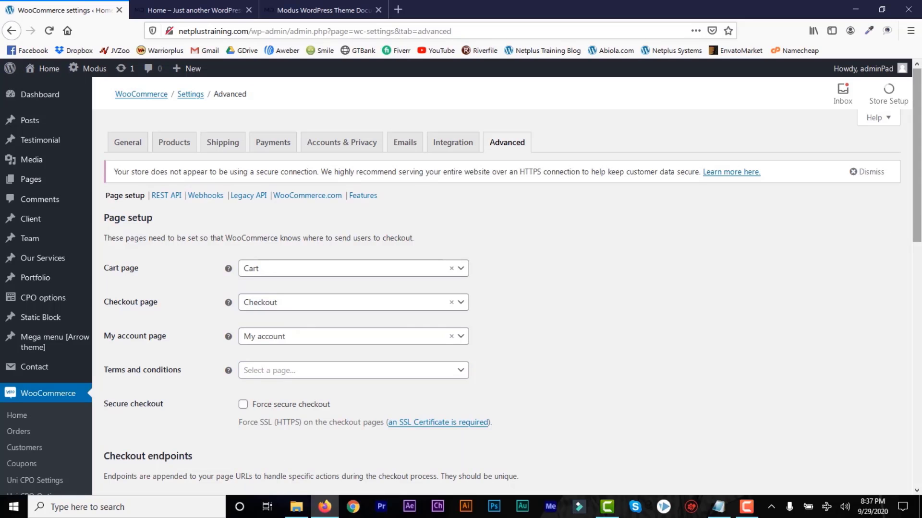
Scroll to the bottom of the Advanced settings and save the changes.
scroll(812, 243, "down", 4)
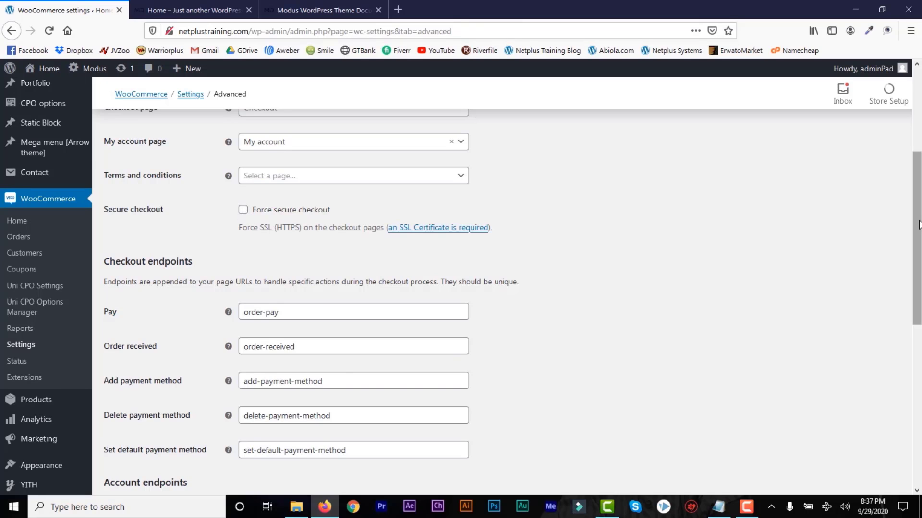
scroll(919, 225, "down", 3)
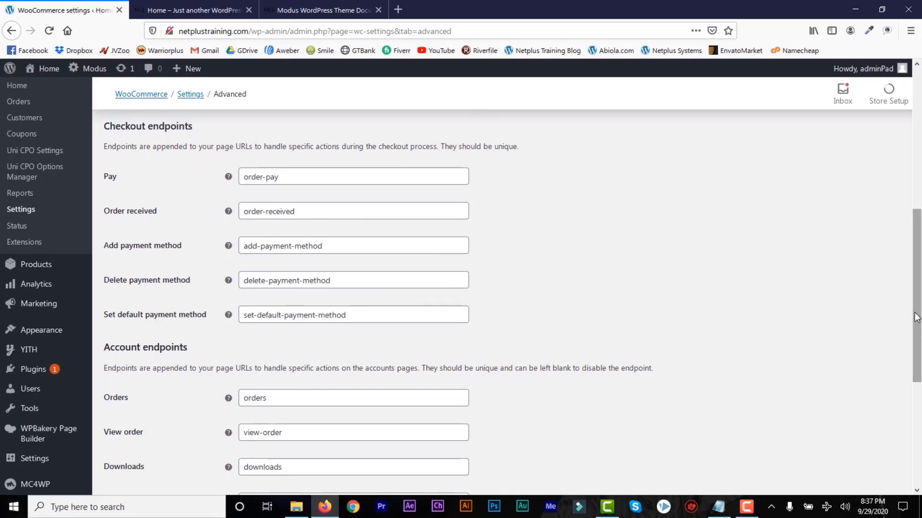
scroll(901, 360, "down", 4)
left_click_drag(901, 392, 901, 462)
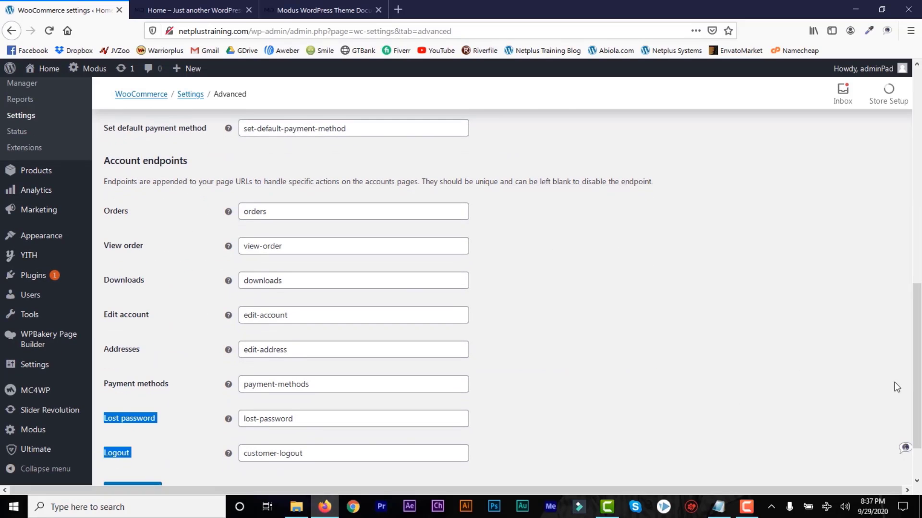
left_click_drag(918, 379, 917, 411)
left_click(673, 447)
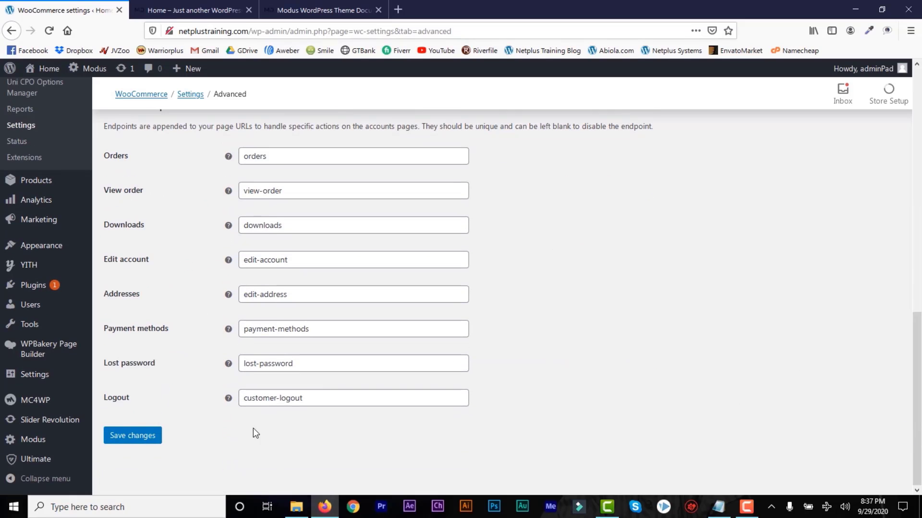
left_click(145, 444)
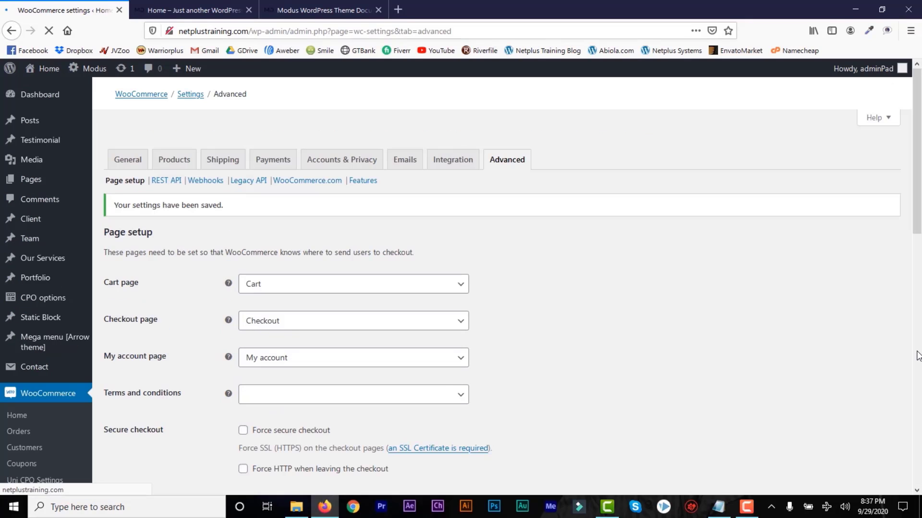
left_click_drag(919, 245, 920, 406)
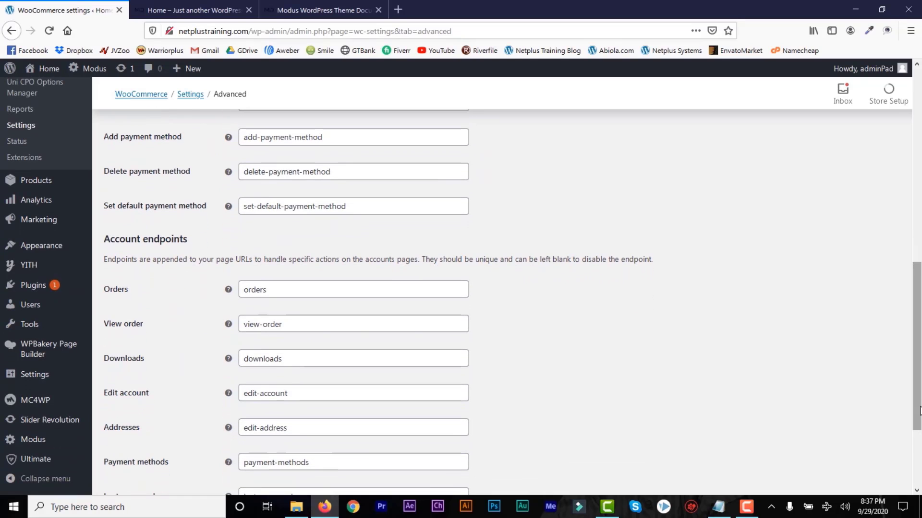
mouse_move(31, 349)
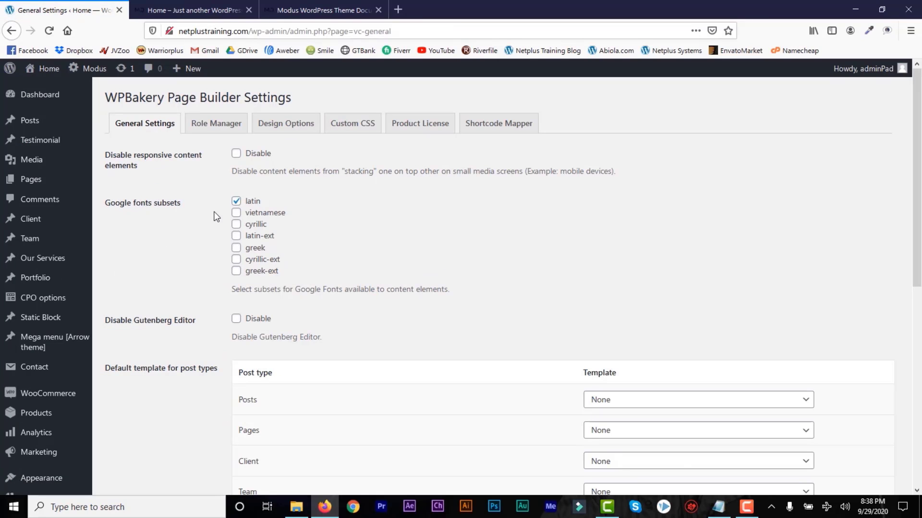
Open the Role Manager tab of WPBakery Page Builder's settings.
left_click(214, 130)
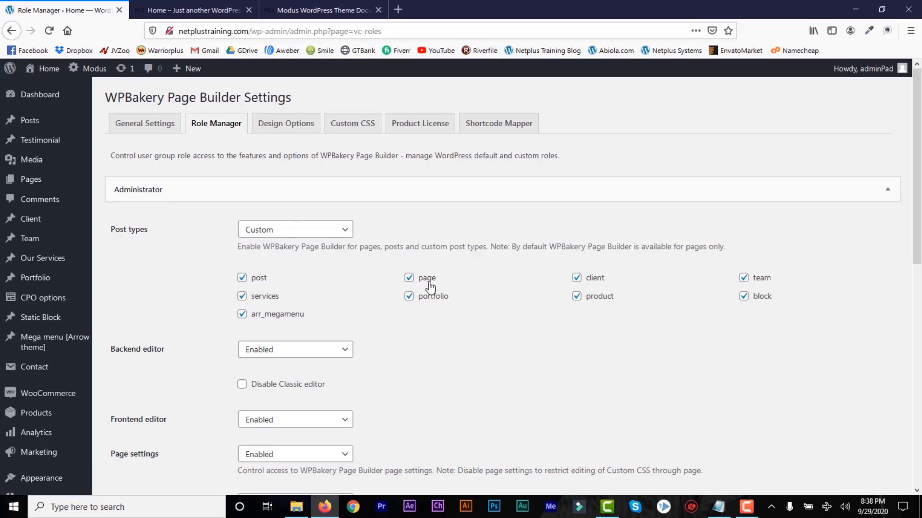
Enable WPBakery on pages for the Administrator role.
left_click(410, 280)
left_click_drag(919, 255, 917, 314)
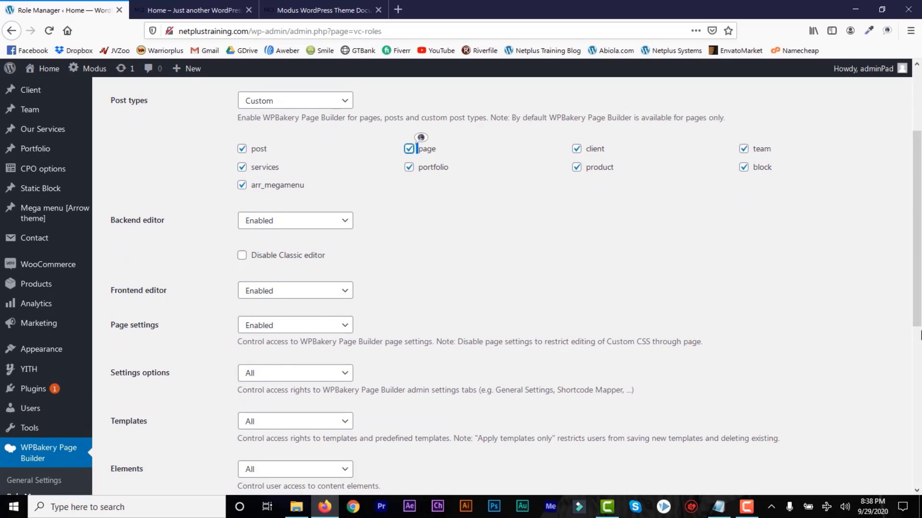
left_click_drag(918, 317, 918, 255)
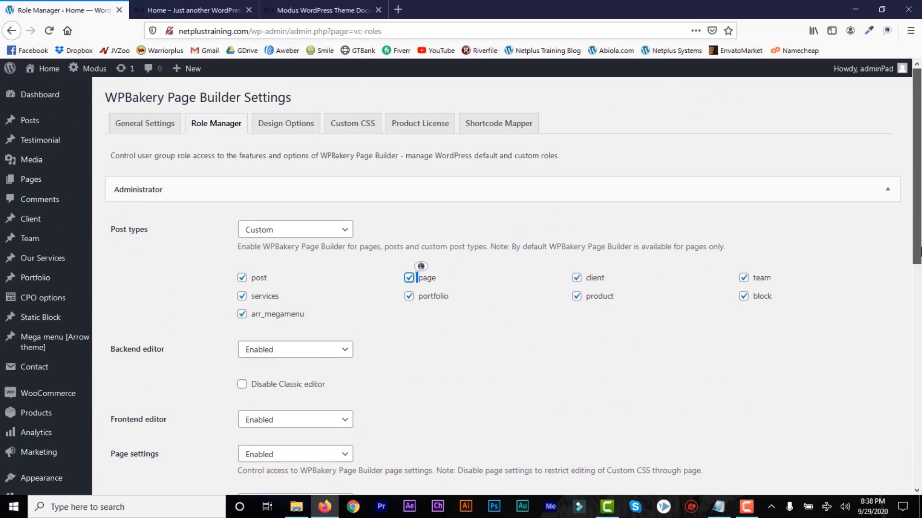
left_click(341, 196)
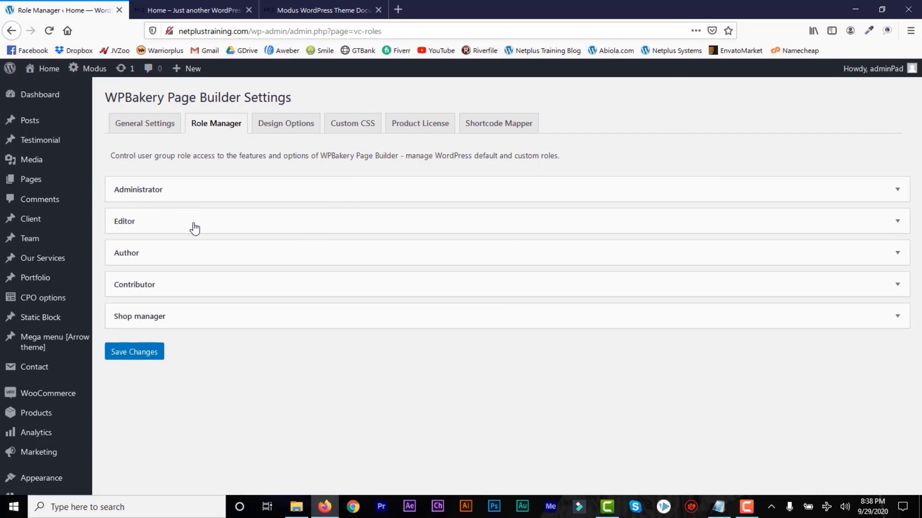
Let Editors use WPBakery on posts, products and portfolio items.
left_click(896, 221)
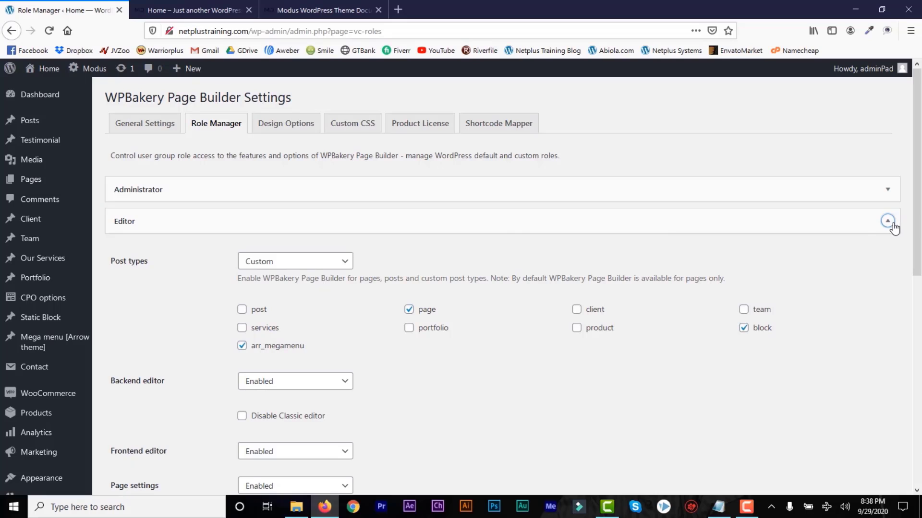
left_click(242, 311)
left_click(576, 328)
left_click(408, 328)
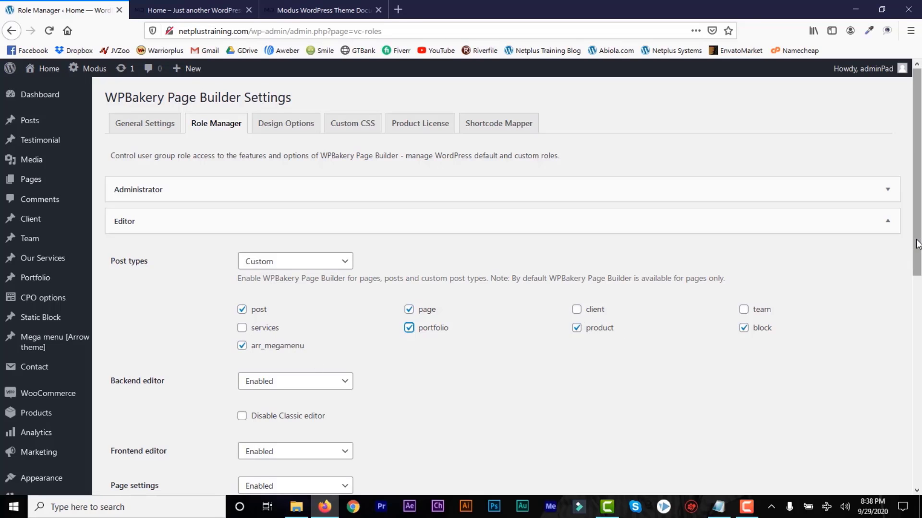
left_click_drag(914, 252, 889, 345)
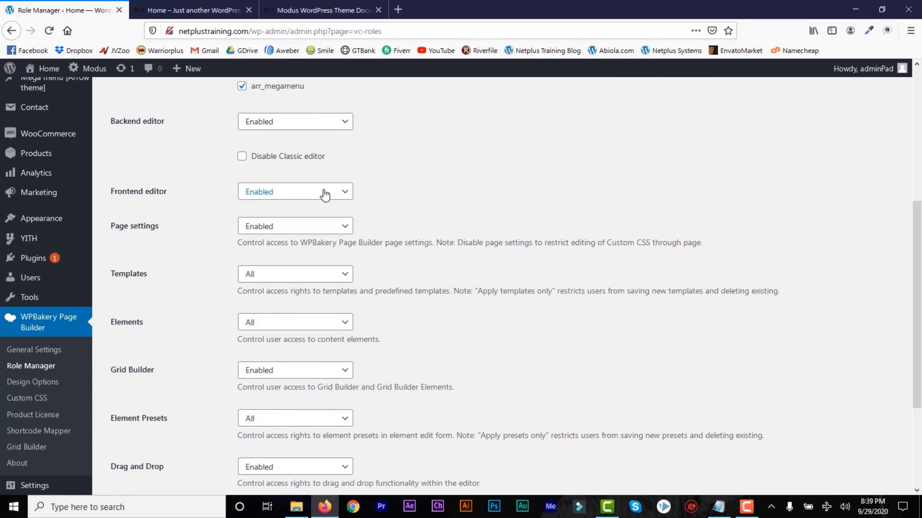
left_click_drag(917, 323, 890, 210)
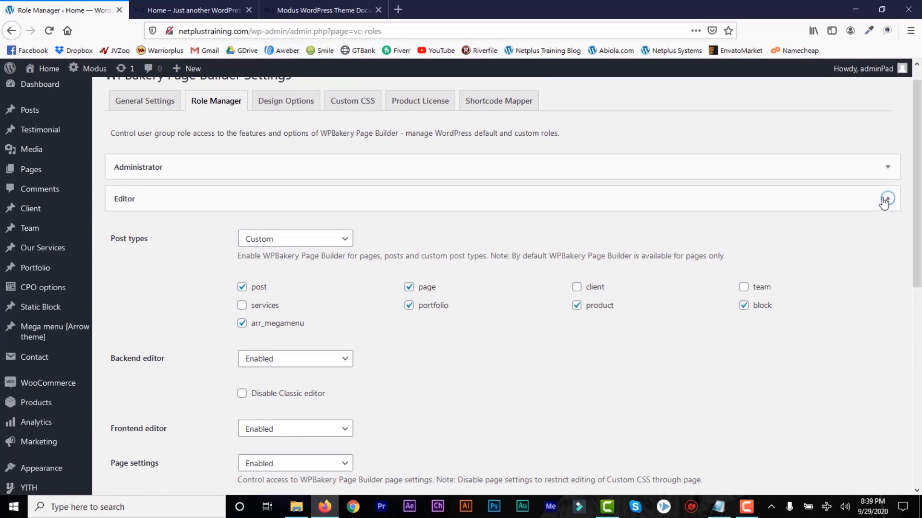
left_click(887, 198)
Allow Shop managers to use WPBakery on products, then save the role settings.
left_click(496, 238)
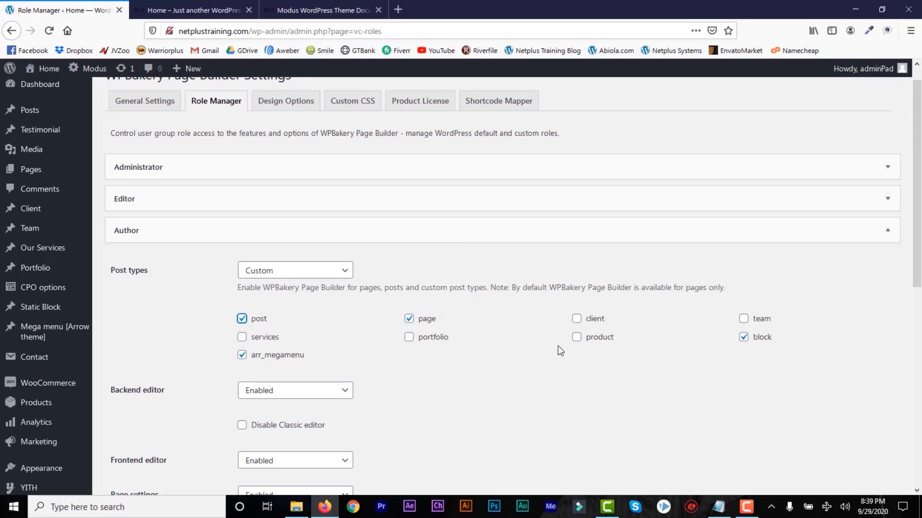
left_click(694, 235)
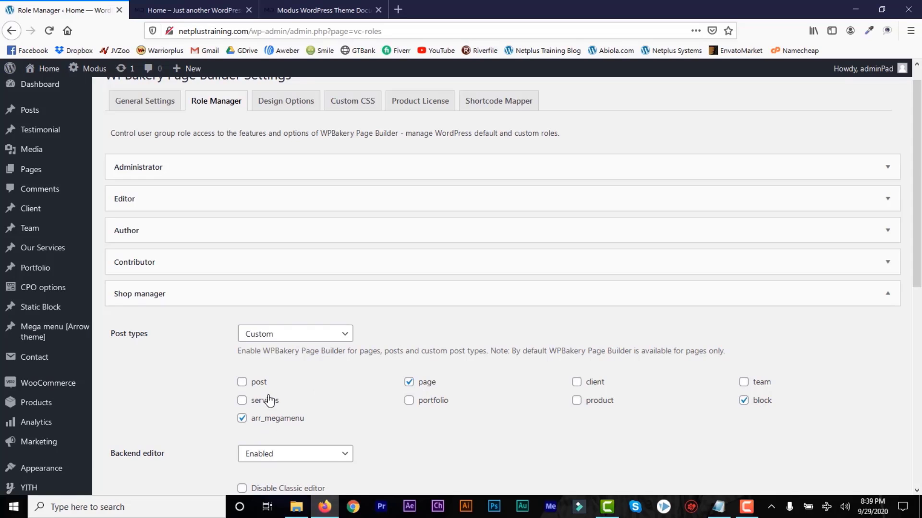
left_click(242, 387)
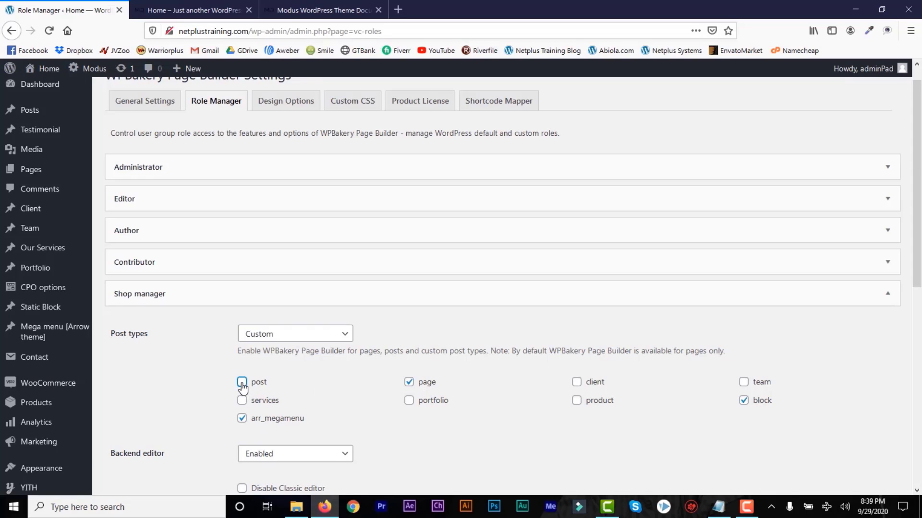
left_click(576, 401)
left_click(860, 298)
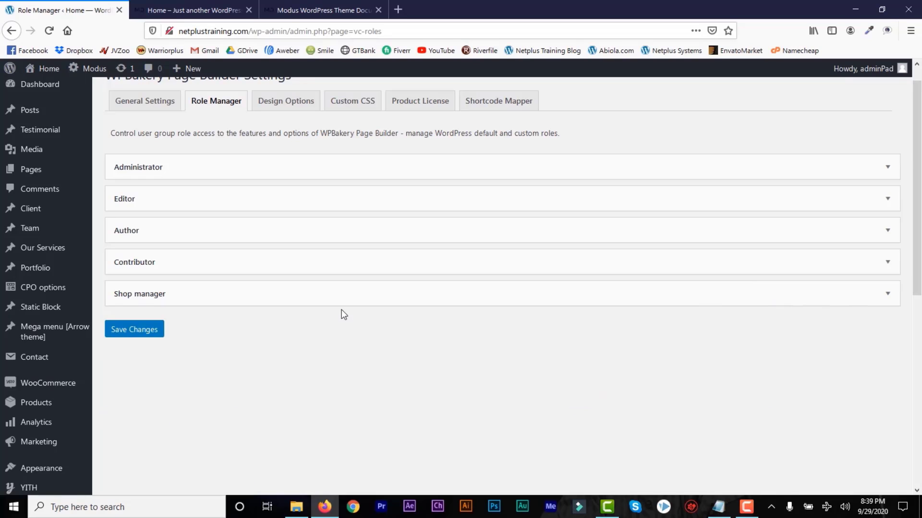
left_click(146, 332)
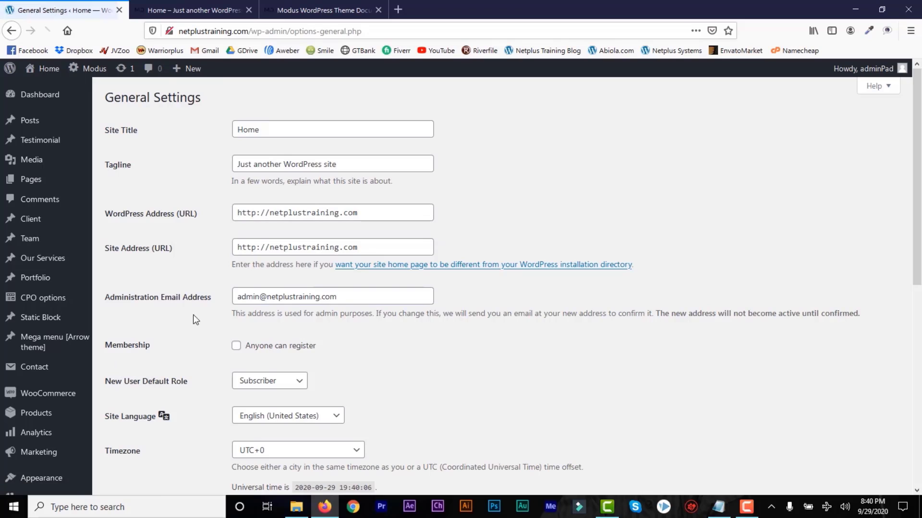
Change the site title to 'Home Furniture and Sofa' and the tagline to 'The Best Home Furniture for Your Homes and Offices'.
left_click_drag(266, 134, 230, 128)
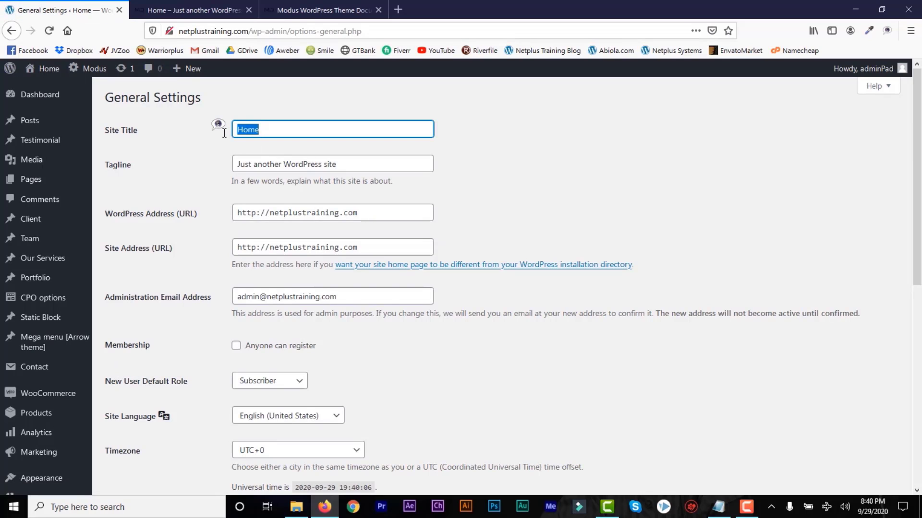
type("F")
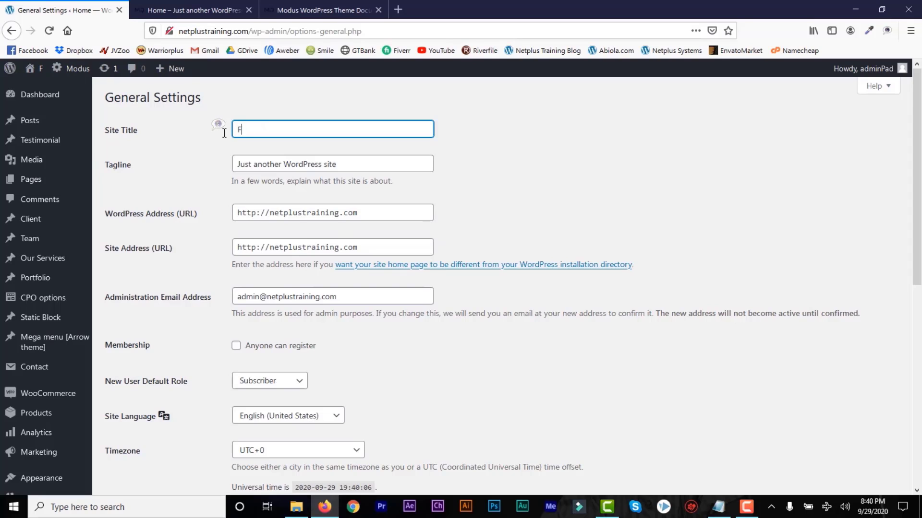
type("urn")
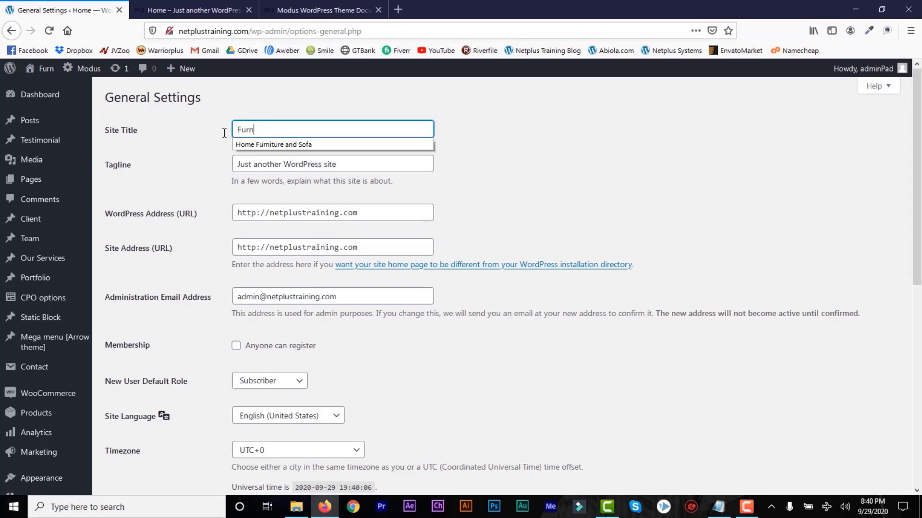
key("BackSpace")
key("BackSpace")
key("BackSpace")
key("BackSpace")
type("Home ")
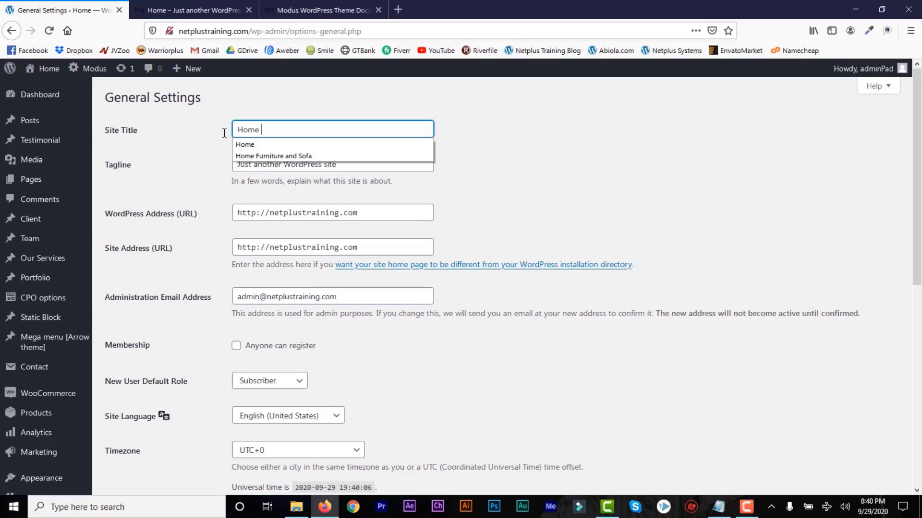
type("Fur")
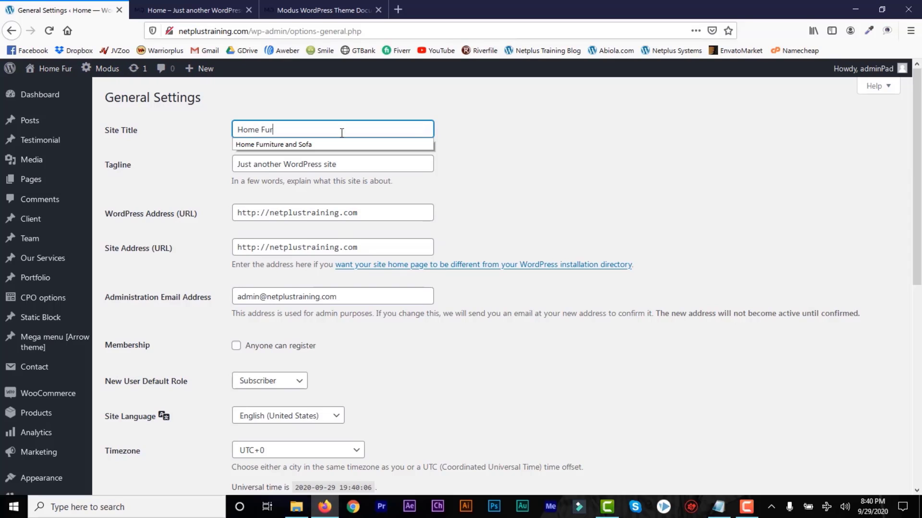
left_click(328, 145)
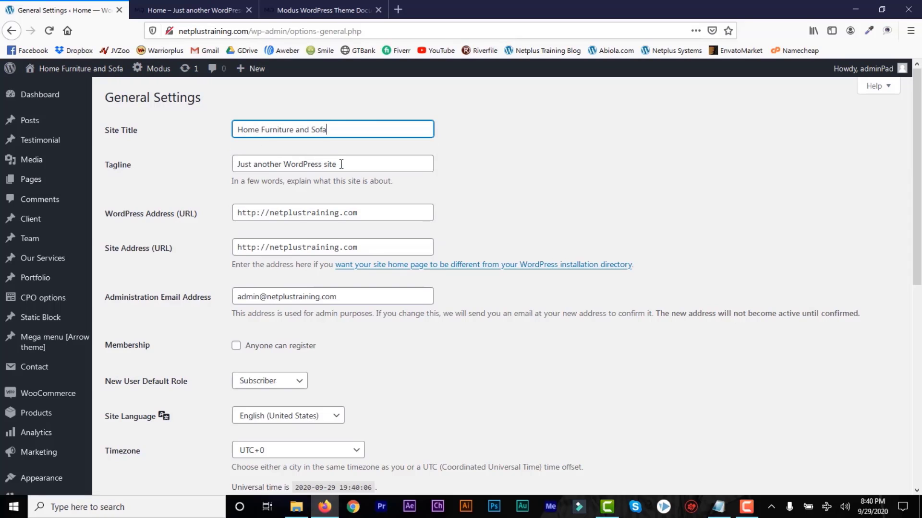
left_click_drag(341, 164, 234, 162)
type("The")
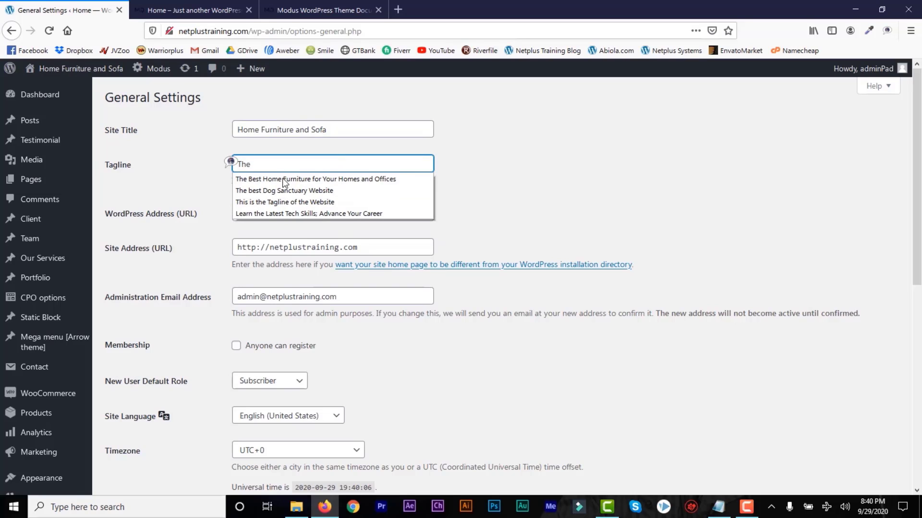
left_click(288, 180)
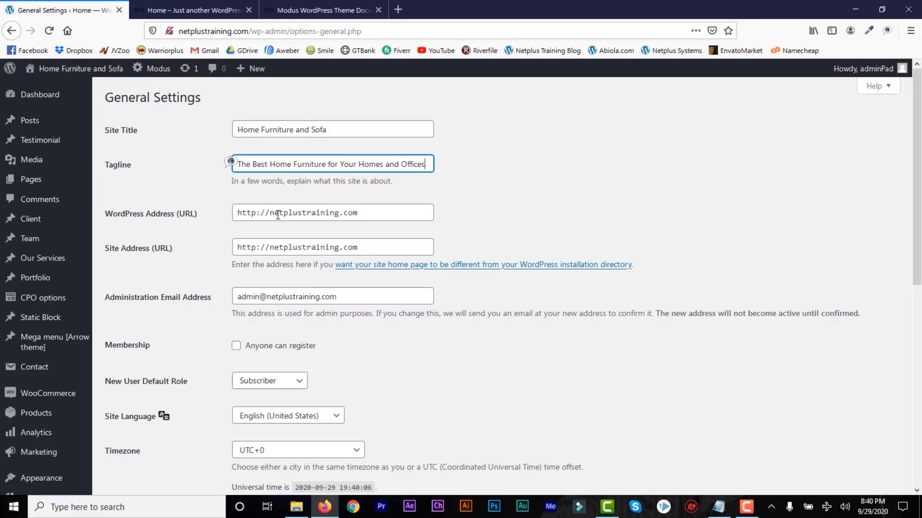
Save the General settings, leaving the admin email unchanged, and reload the live site to check the title.
left_click_drag(259, 297, 226, 298)
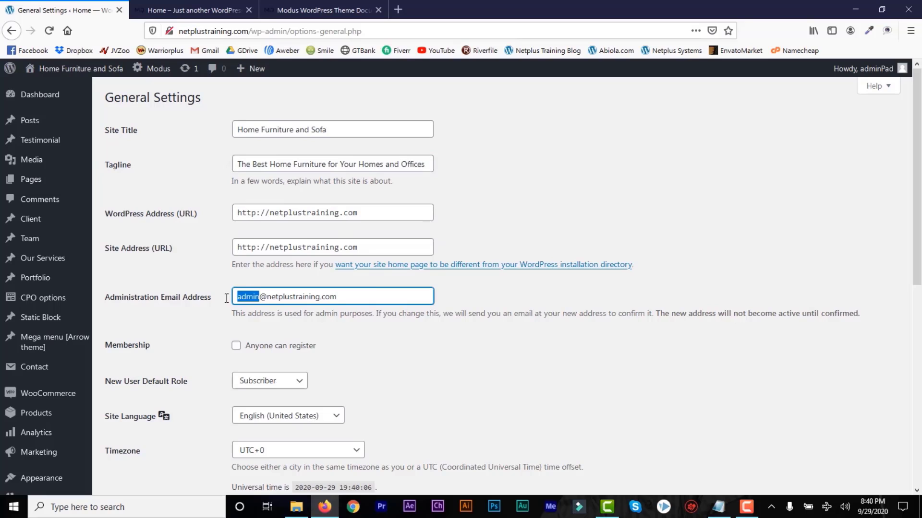
left_click(347, 297)
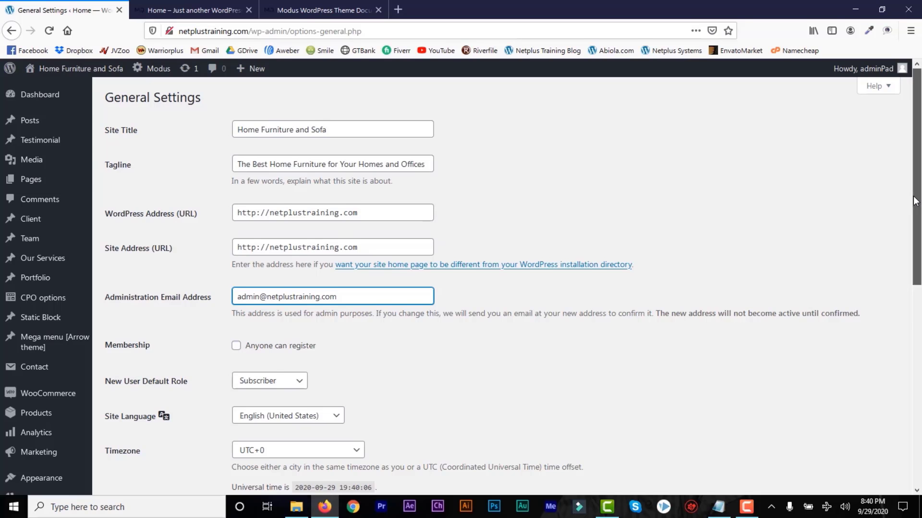
scroll(914, 200, "down", 8)
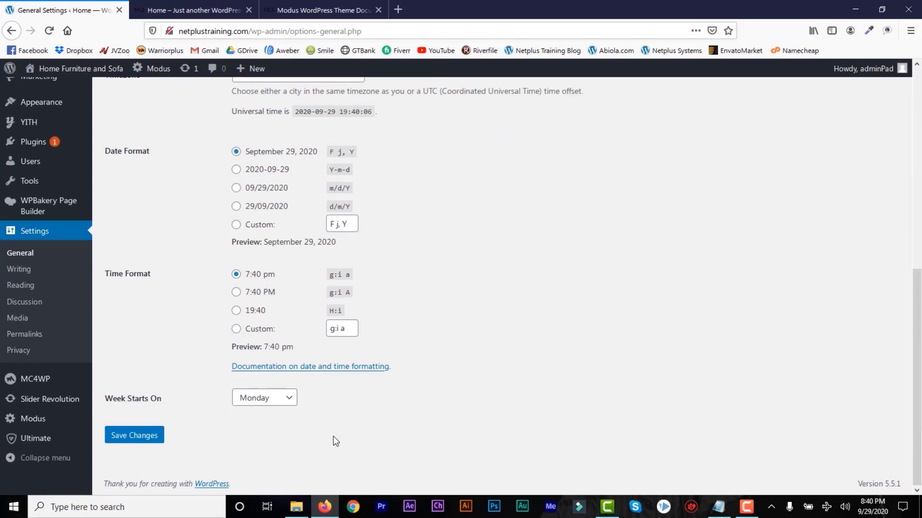
left_click(132, 438)
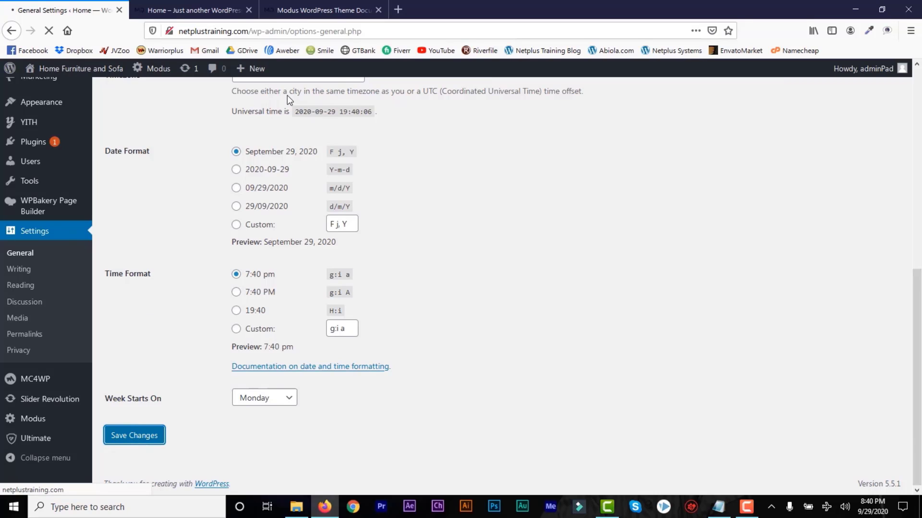
left_click(187, 10)
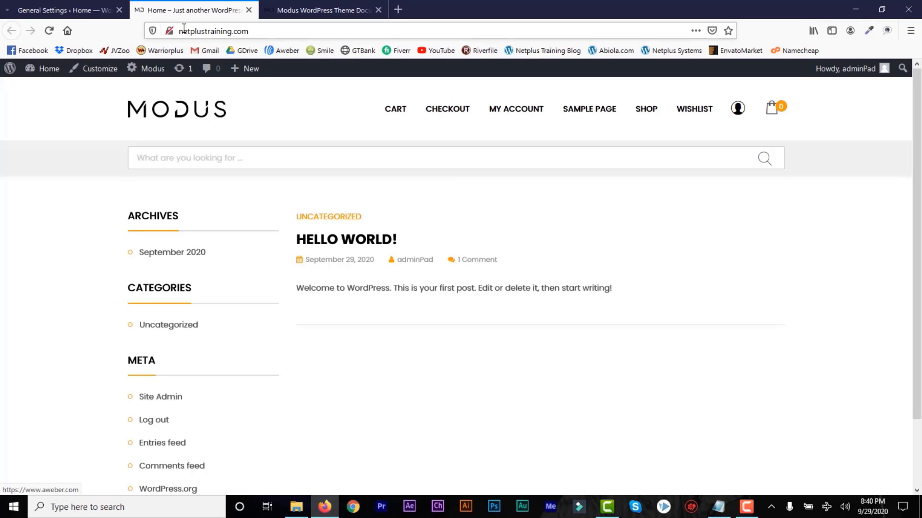
left_click(48, 31)
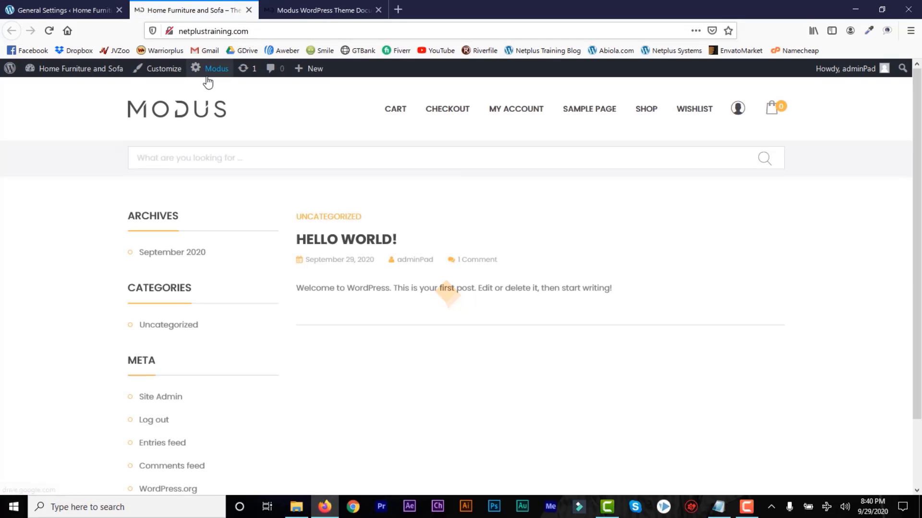
left_click(89, 11)
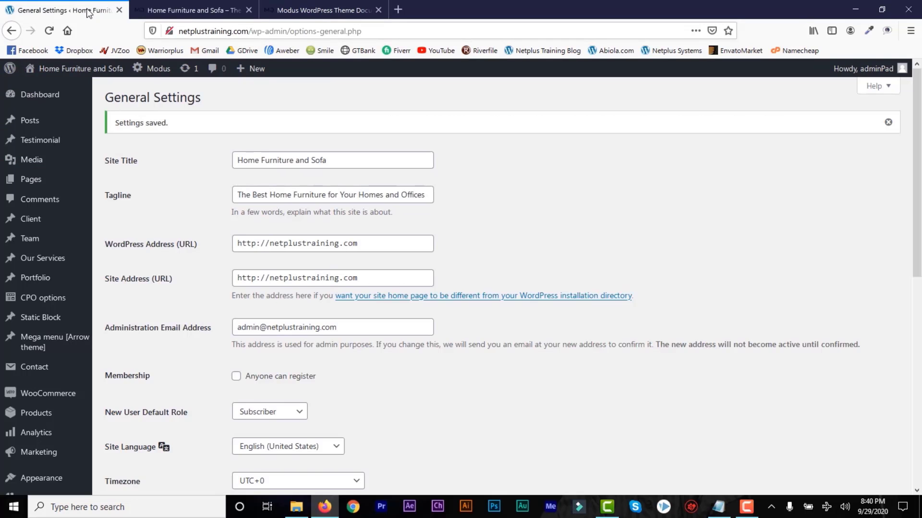
left_click_drag(920, 265, 921, 438)
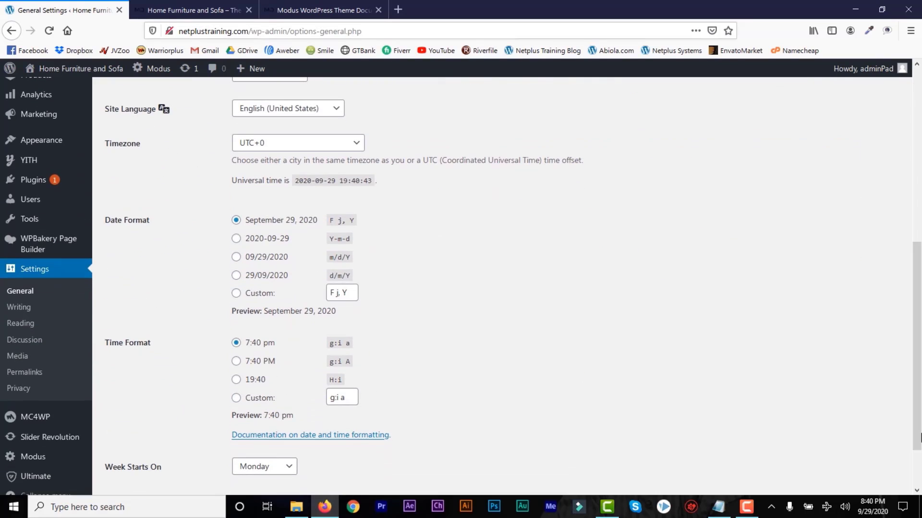
Set a static Shop homepage with no posts page and save the Reading settings.
left_click(24, 328)
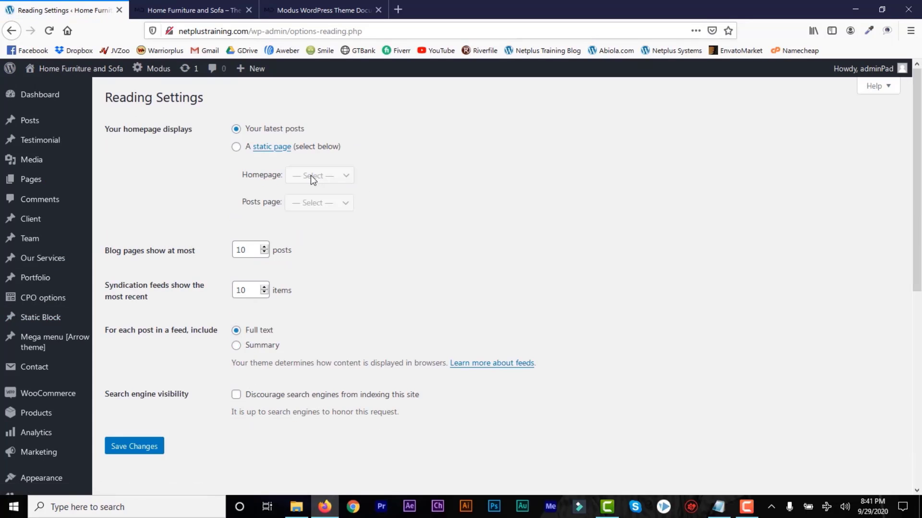
left_click(236, 147)
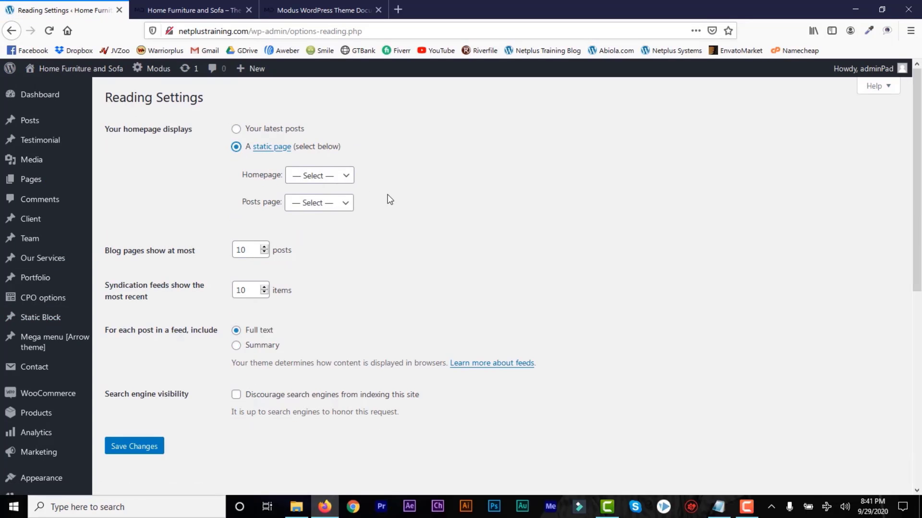
left_click(349, 180)
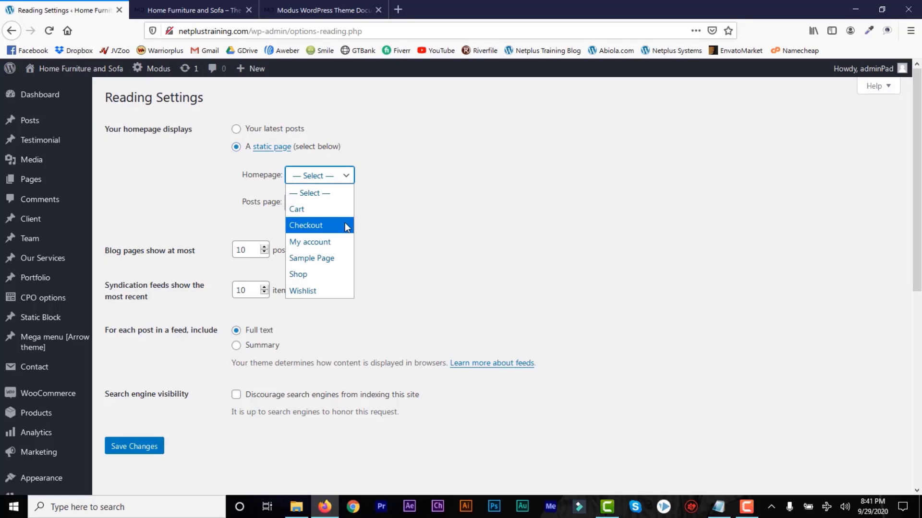
left_click(329, 274)
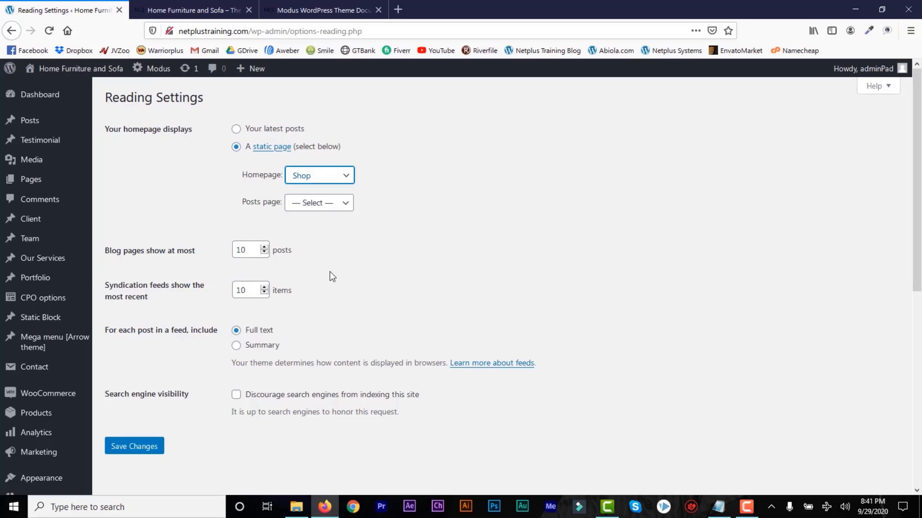
left_click(344, 210)
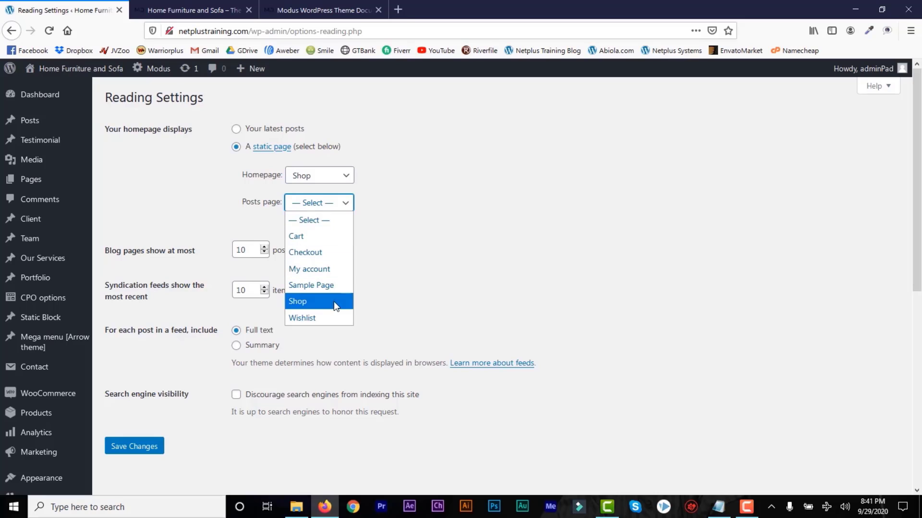
left_click(416, 252)
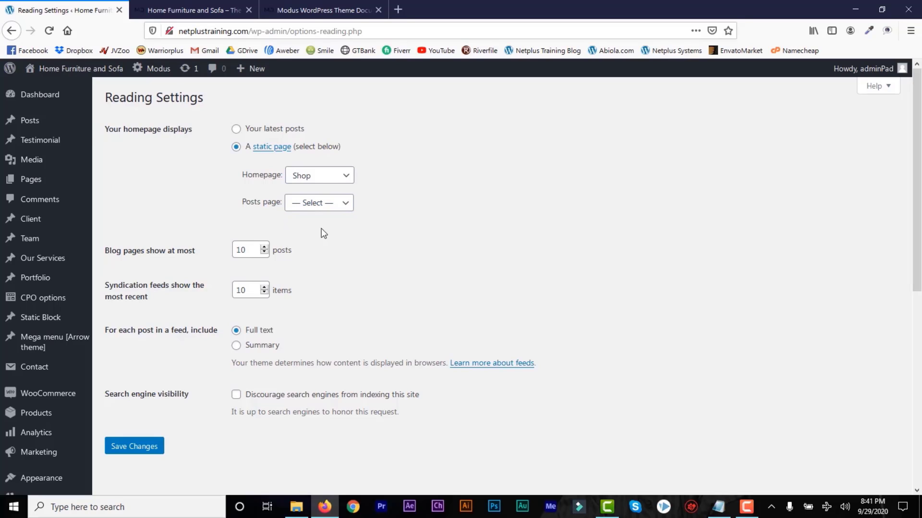
left_click(134, 447)
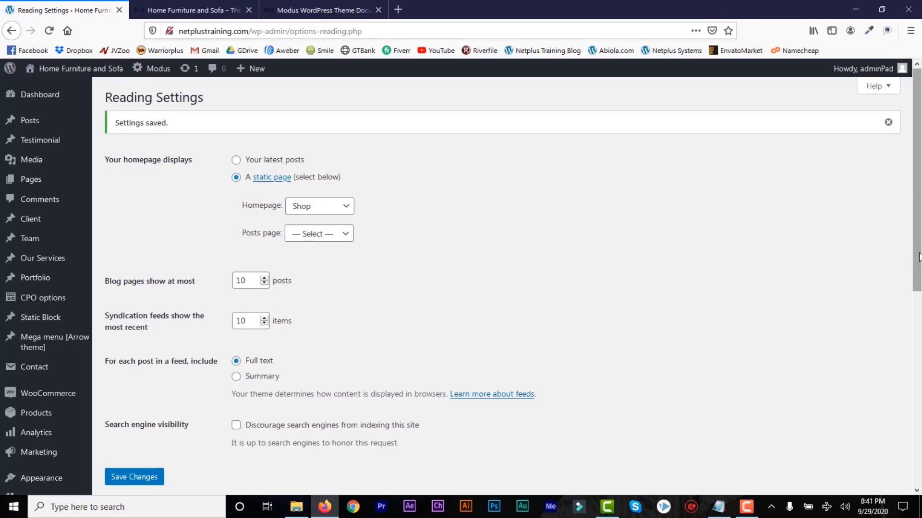
left_click_drag(917, 279, 917, 446)
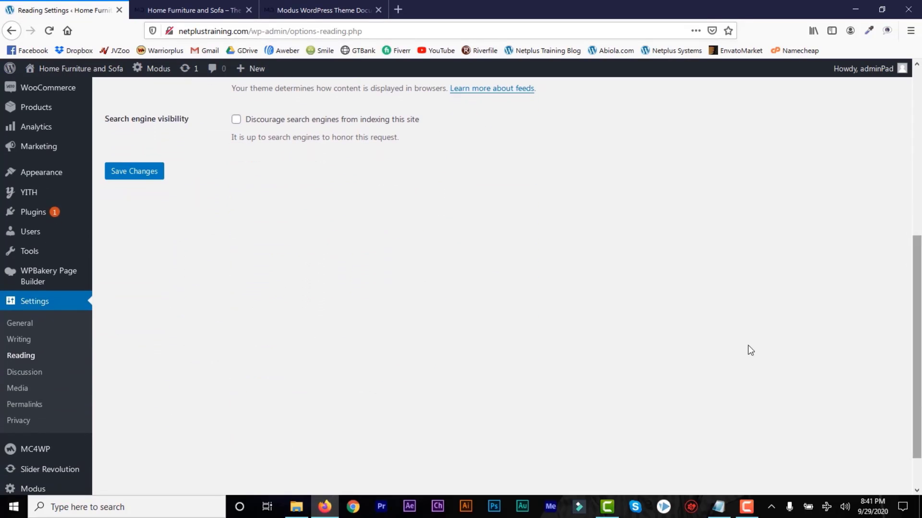
left_click(31, 409)
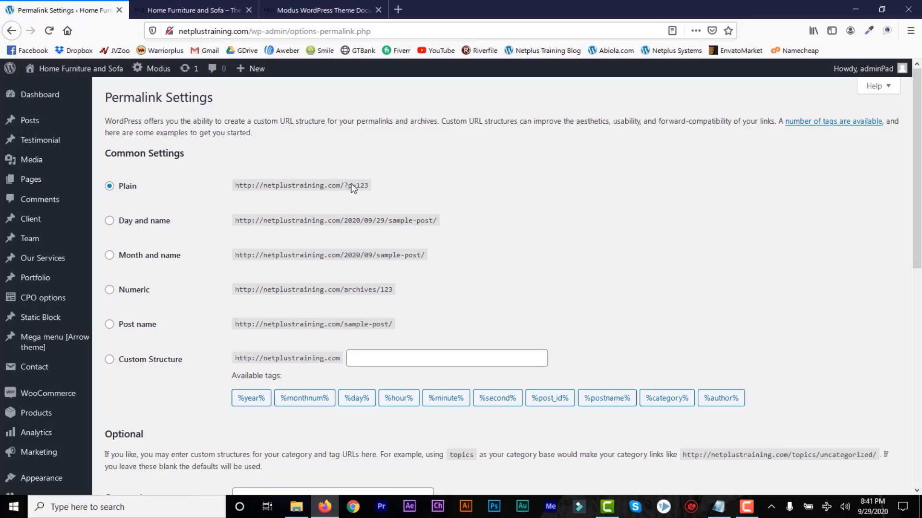
Choose the Post name (/%postname%/) permalink structure and save it.
left_click_drag(369, 186, 341, 186)
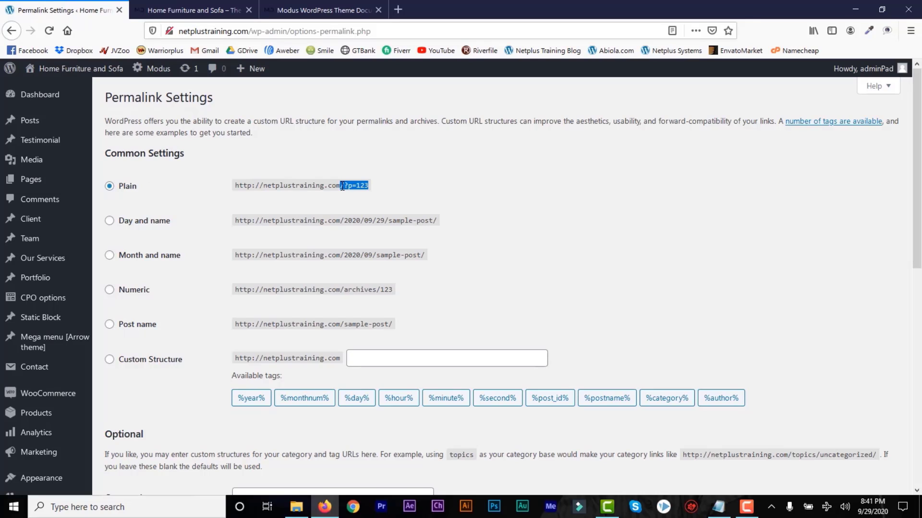
left_click(110, 325)
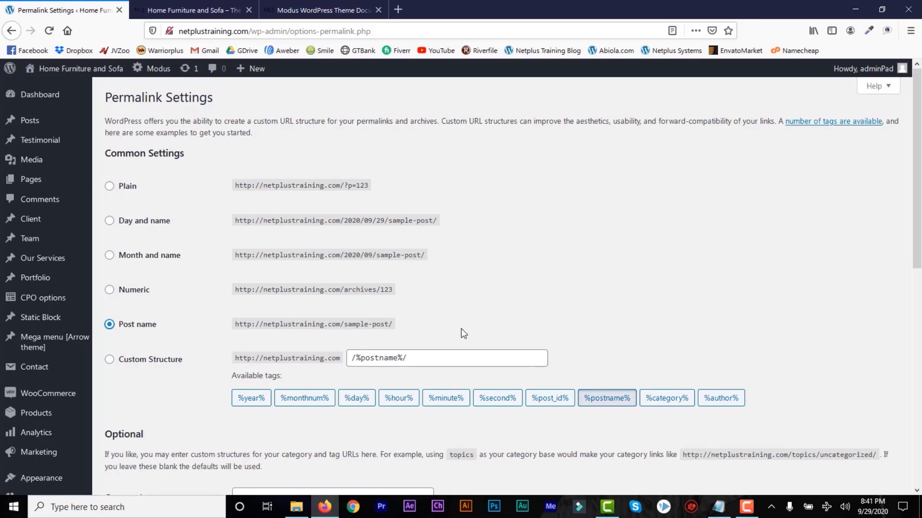
left_click_drag(920, 267, 915, 473)
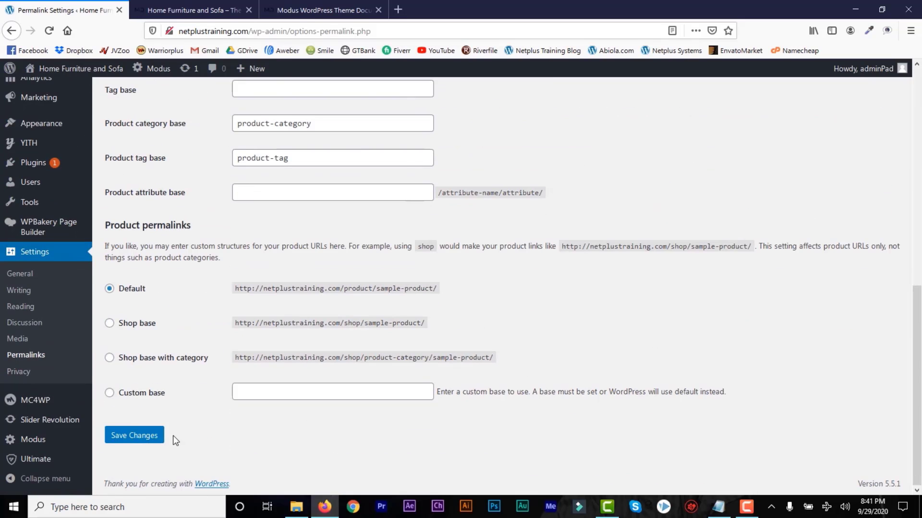
left_click(150, 437)
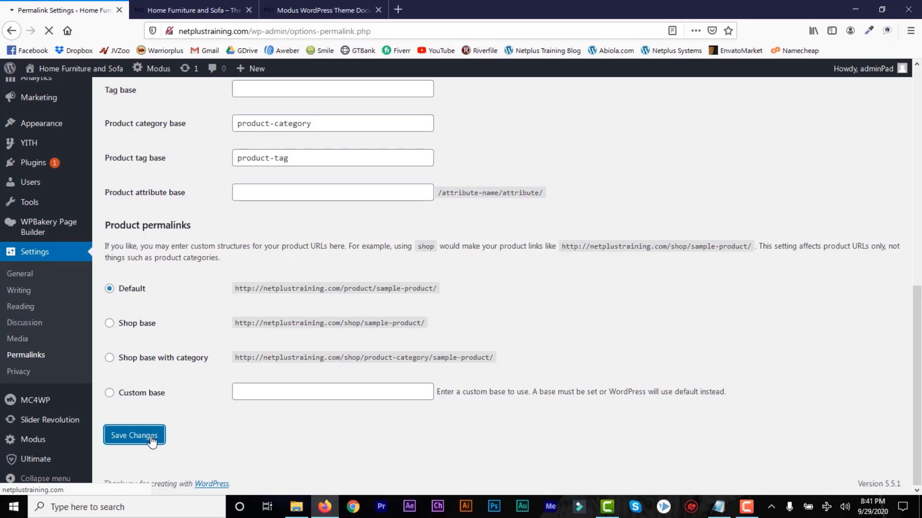
scroll(54, 111, "down", 8)
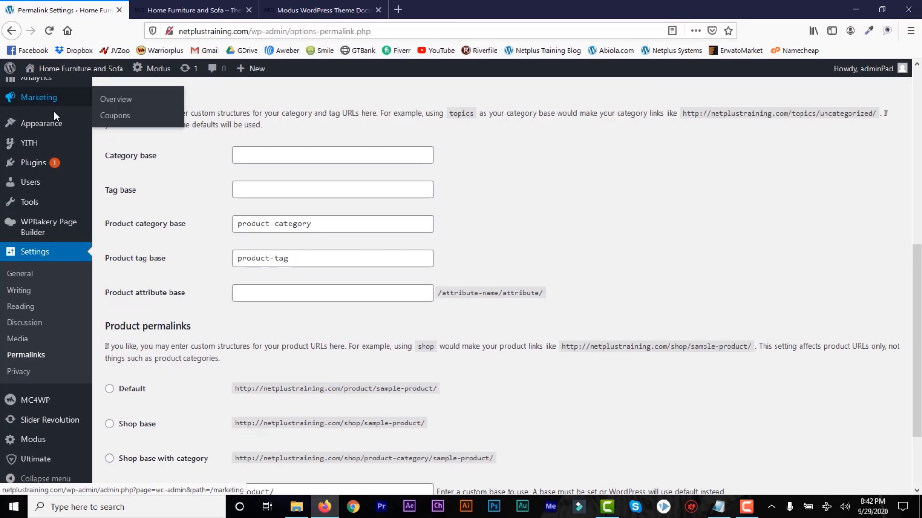
mouse_move(50, 130)
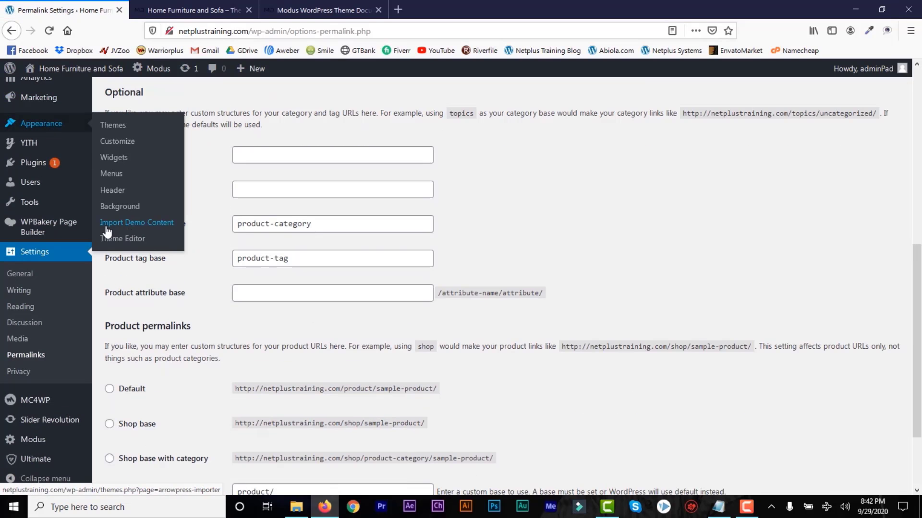
Open Import Demo Content and browse the available Modus demos.
left_click(154, 229)
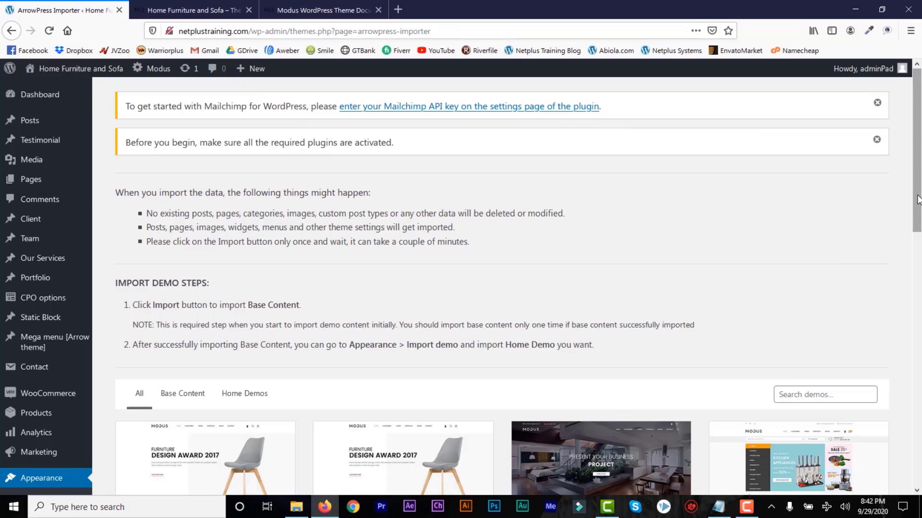
left_click_drag(918, 200, 918, 311)
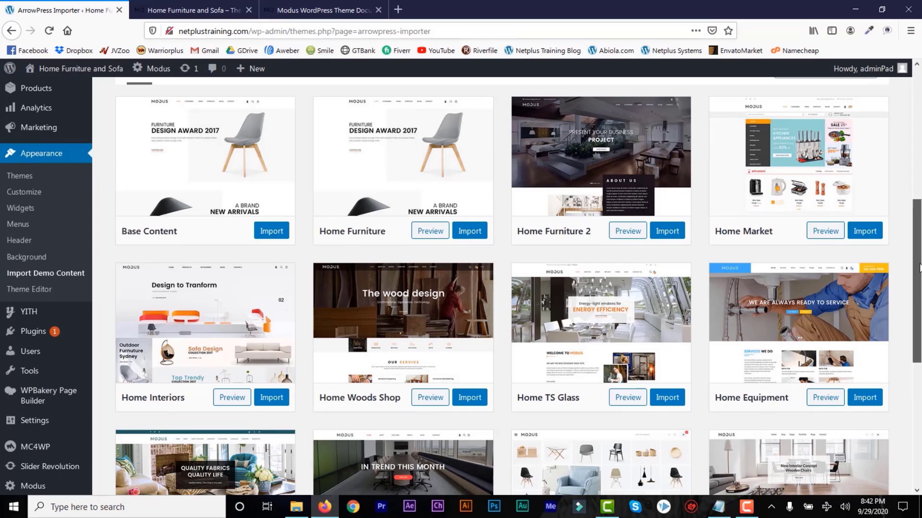
scroll(313, 234, "down", 3)
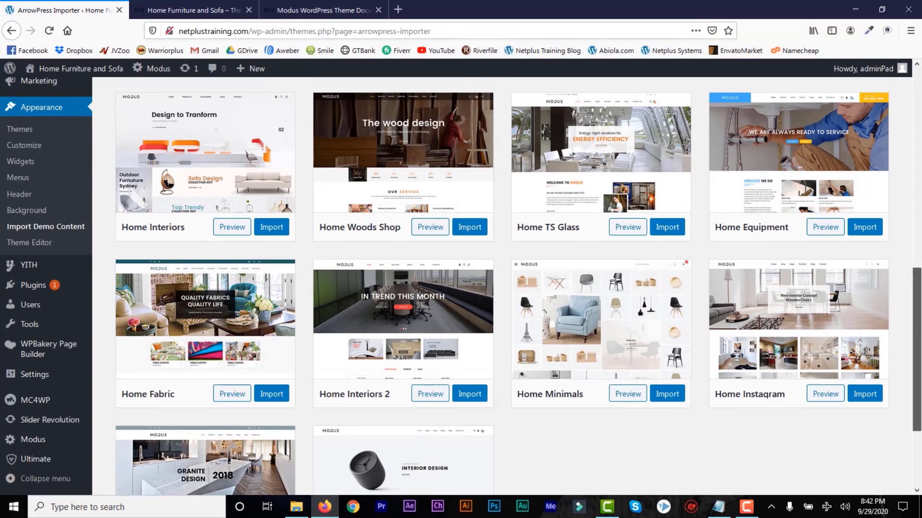
left_click_drag(918, 329, 919, 234)
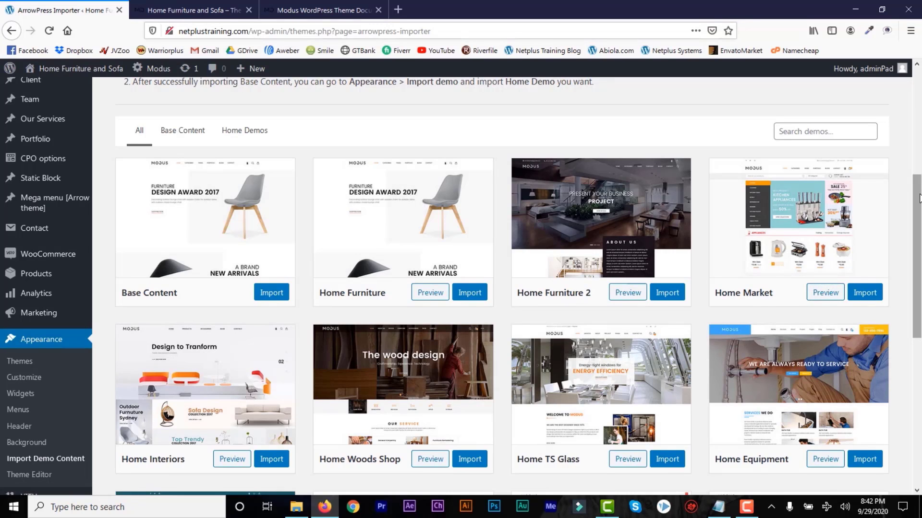
left_click_drag(917, 201, 913, 276)
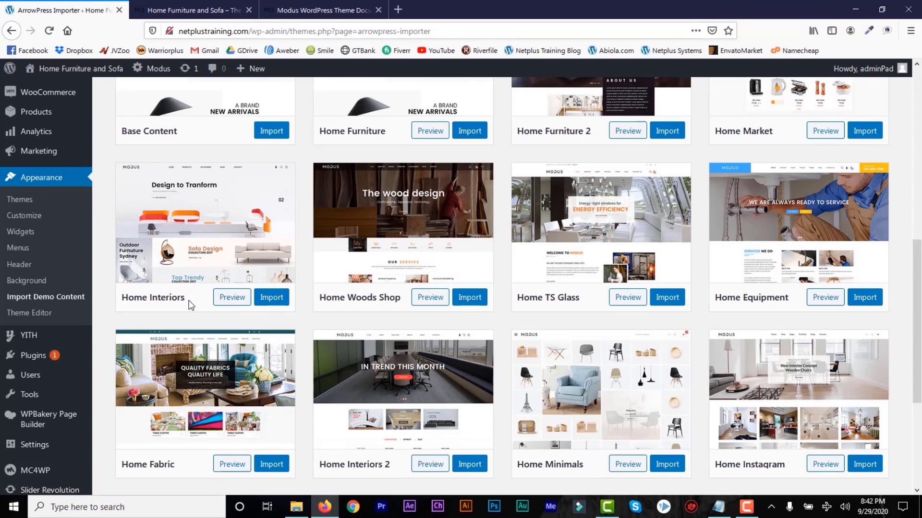
left_click_drag(188, 300, 125, 300)
left_click(124, 300)
Filter the demos to Base Content and start importing it.
scroll(919, 281, "up", 8)
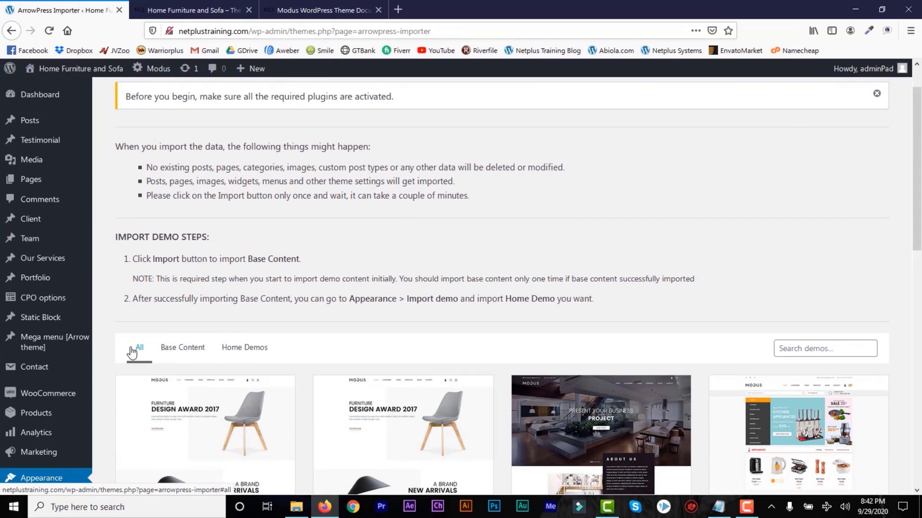
left_click(190, 352)
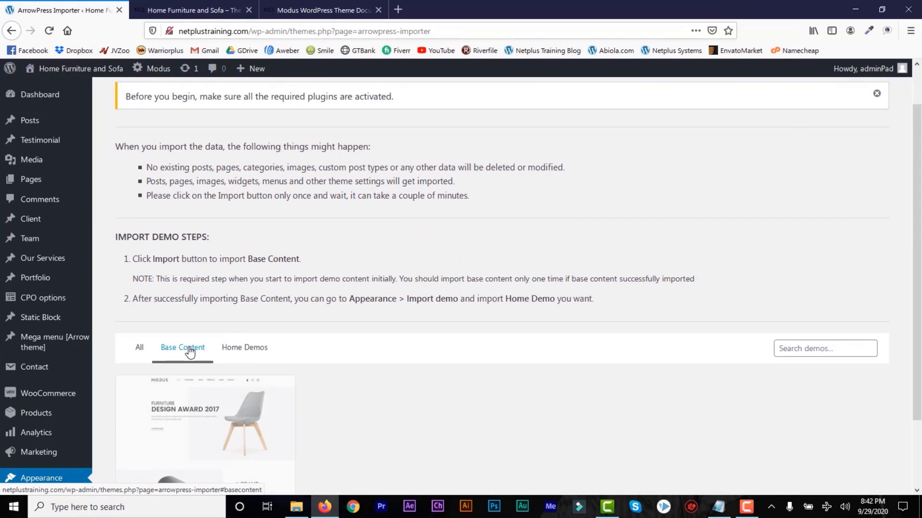
scroll(909, 213, "down", 5)
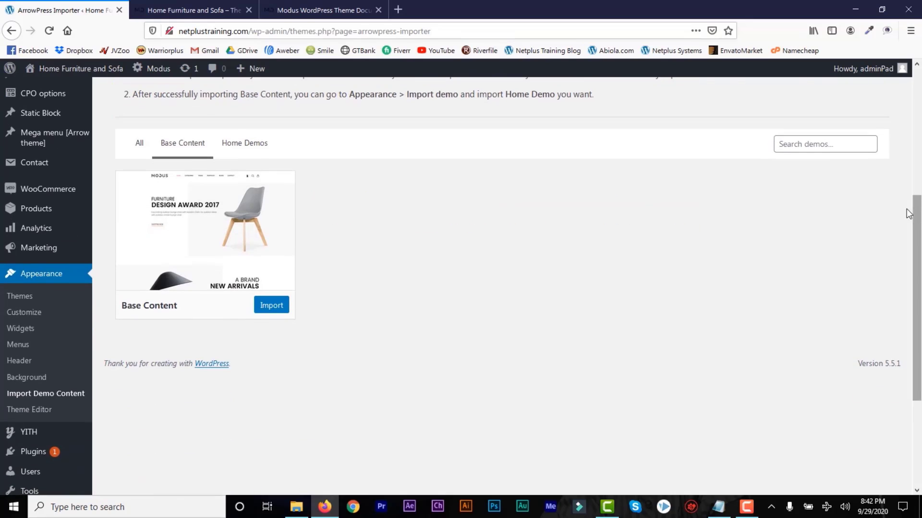
left_click(272, 310)
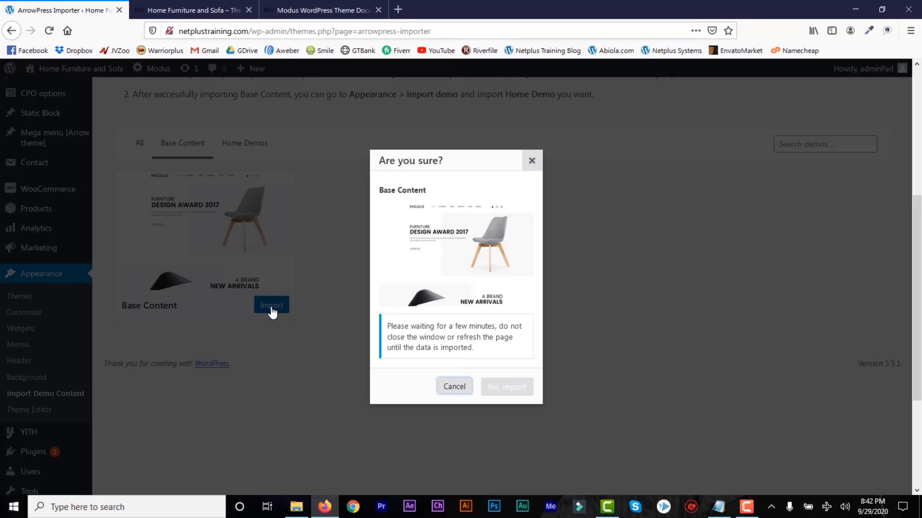
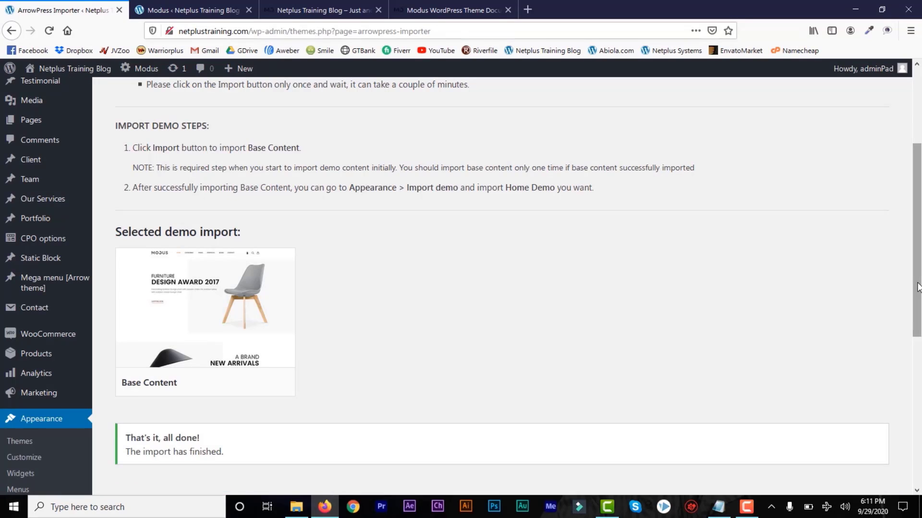
Reload the ArrowPress demo importer and scroll down to the Modus demo cards.
scroll(495, 300, "down", 3)
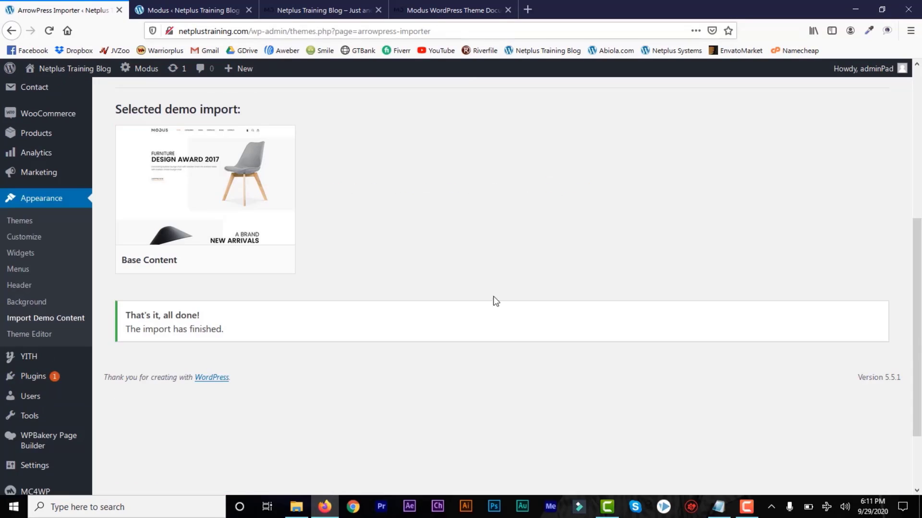
left_click(61, 321)
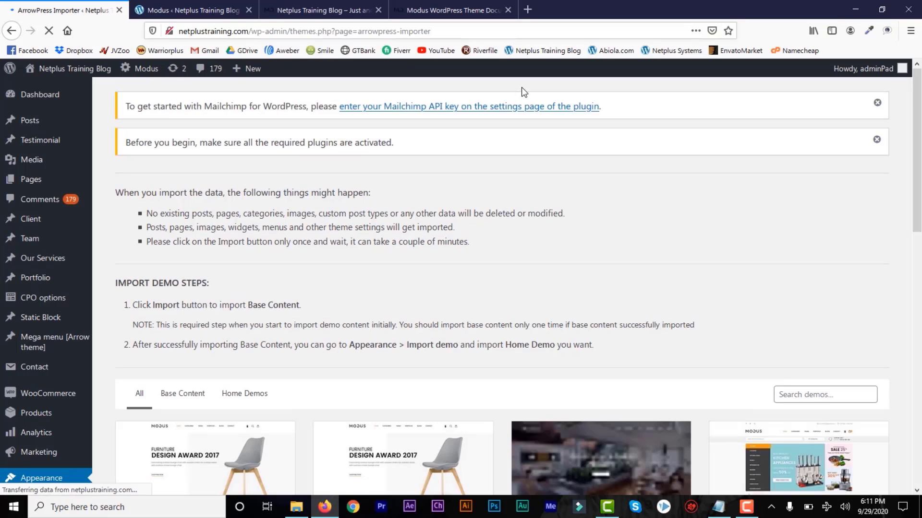
left_click_drag(916, 153, 919, 254)
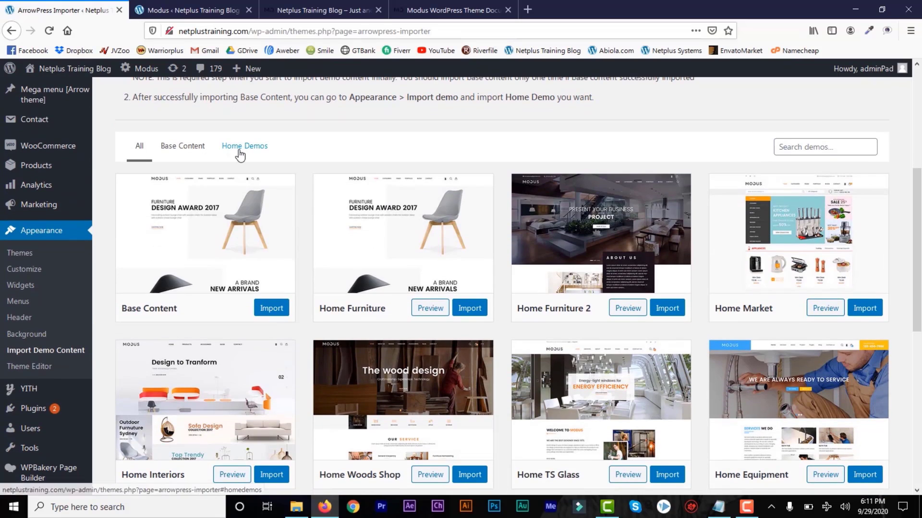
Filter to Home Demos and import the Home Interiors demo, confirming with Yes import!
left_click(242, 150)
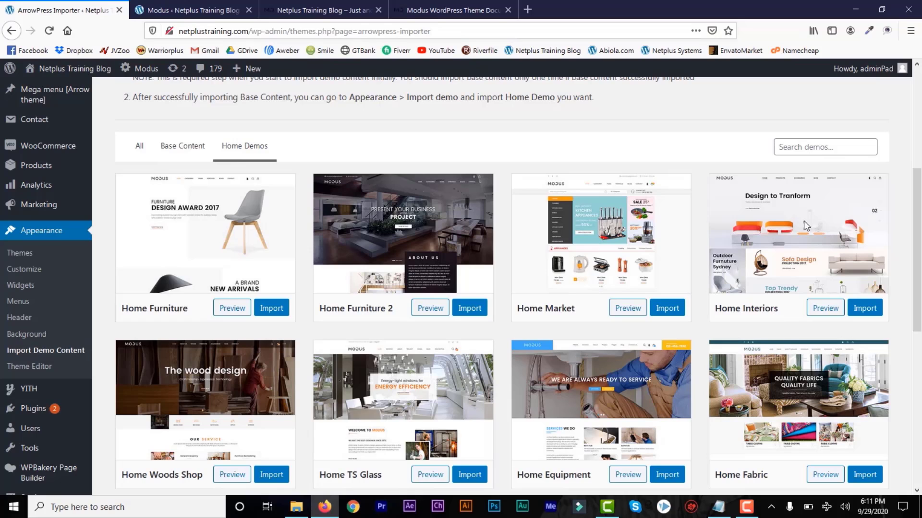
left_click_drag(919, 194, 919, 341)
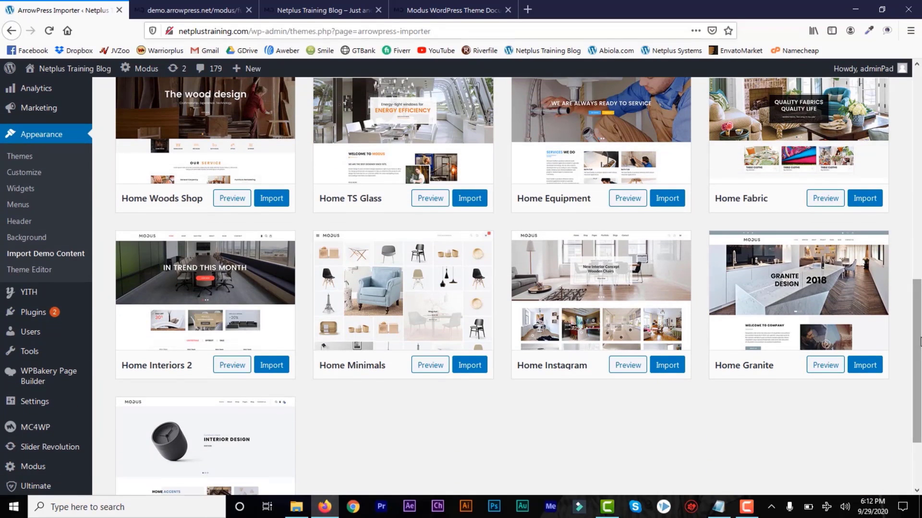
scroll(920, 341, "up", 6)
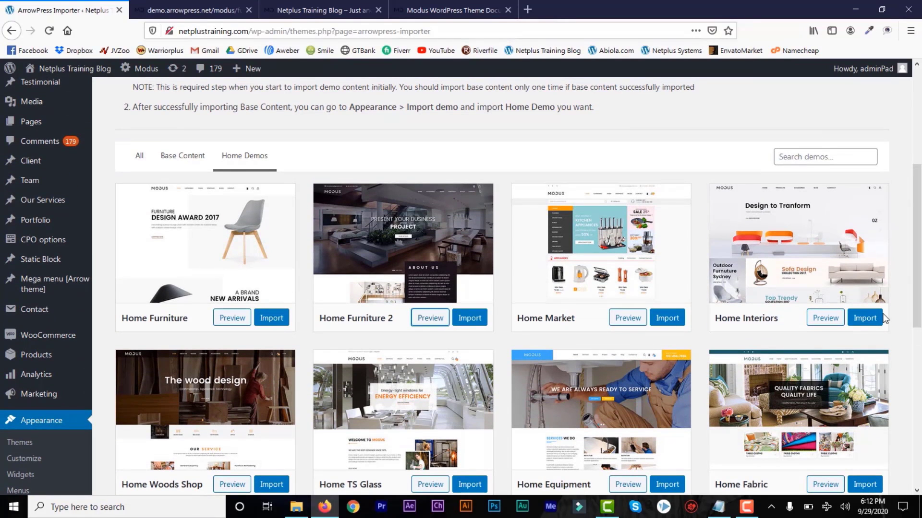
left_click(865, 320)
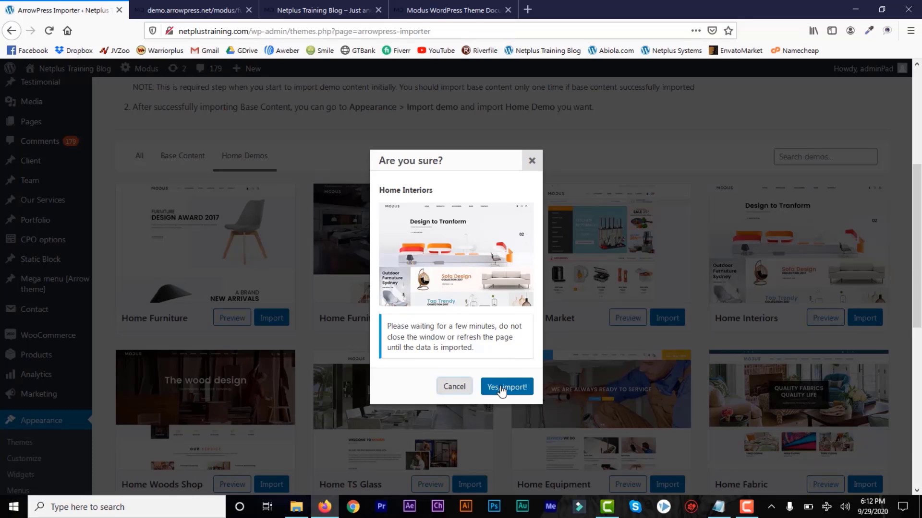
left_click(501, 388)
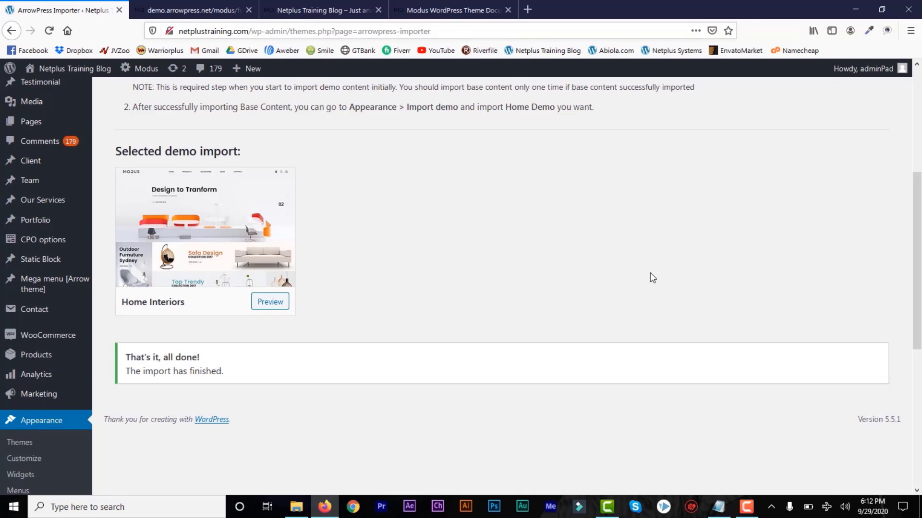
scroll(336, 336, "down", 5)
mouse_move(42, 379)
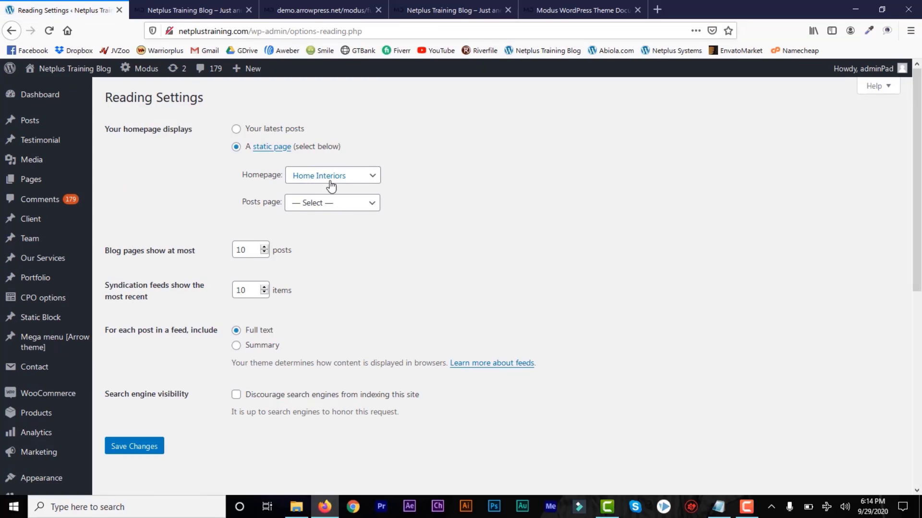
Set the homepage to Home Interiors and the posts page to Blogs, and save.
left_click(359, 183)
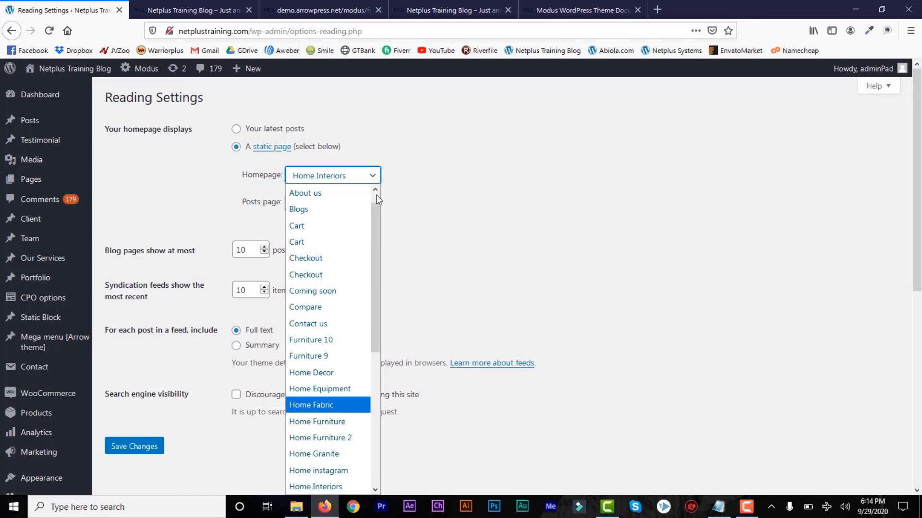
left_click(372, 178)
left_click(371, 204)
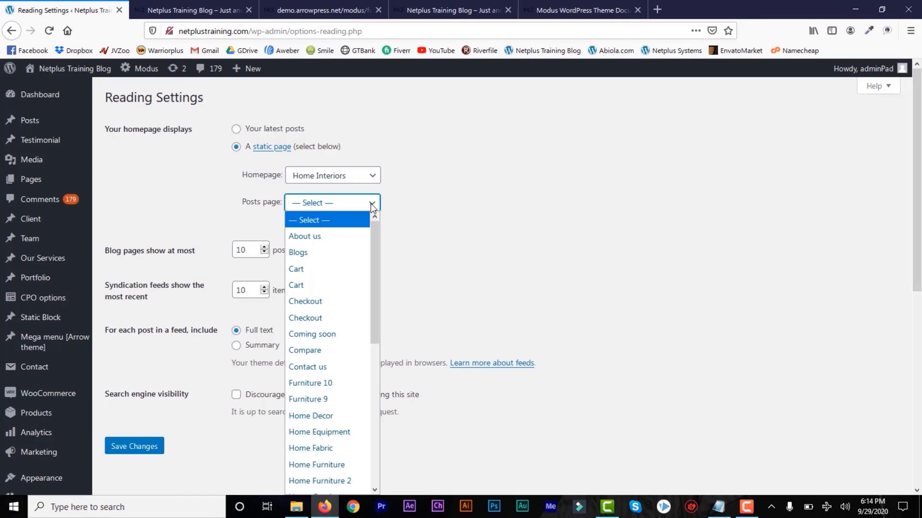
left_click(339, 252)
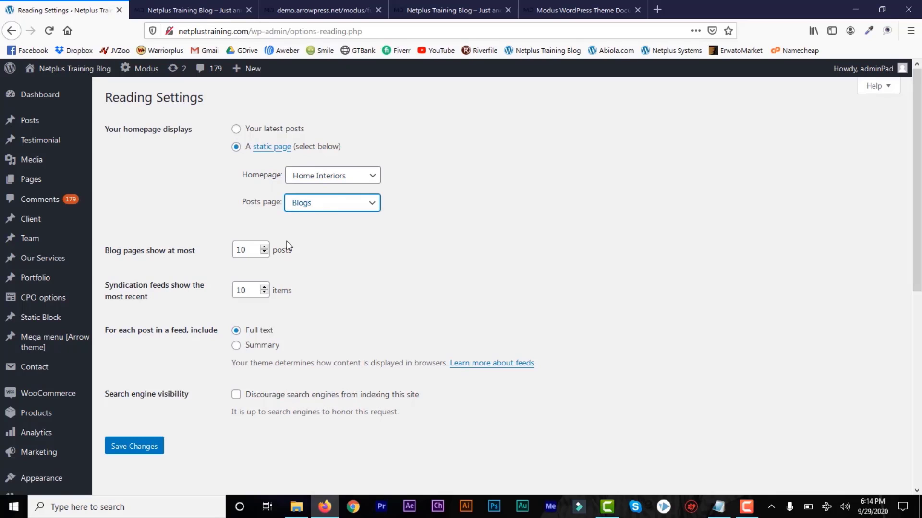
left_click(140, 453)
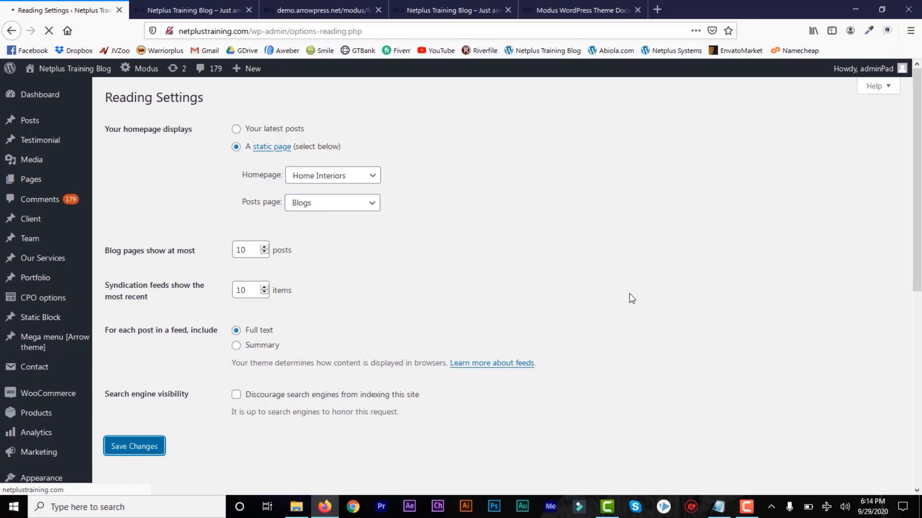
scroll(24, 377, "down", 5)
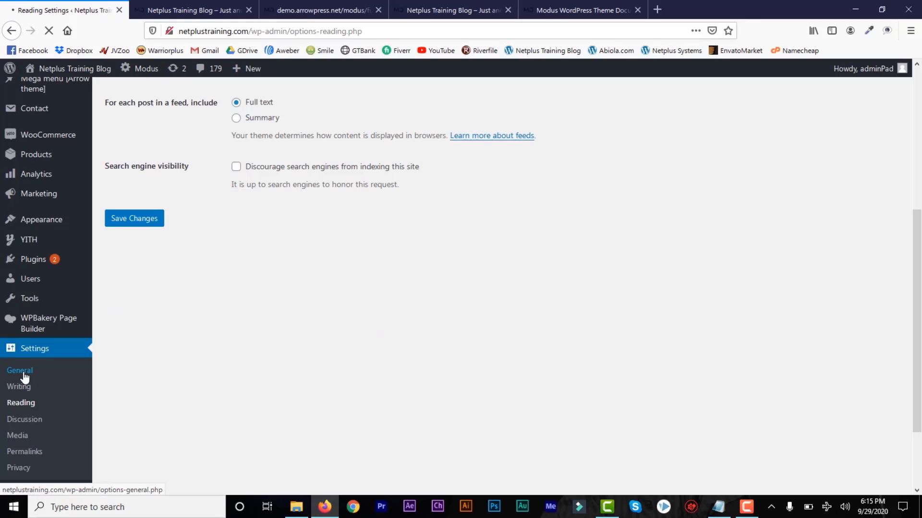
left_click(24, 377)
Change the Site Title to 'Home Furniture and Sofa', glancing at the live homepage.
left_click(176, 3)
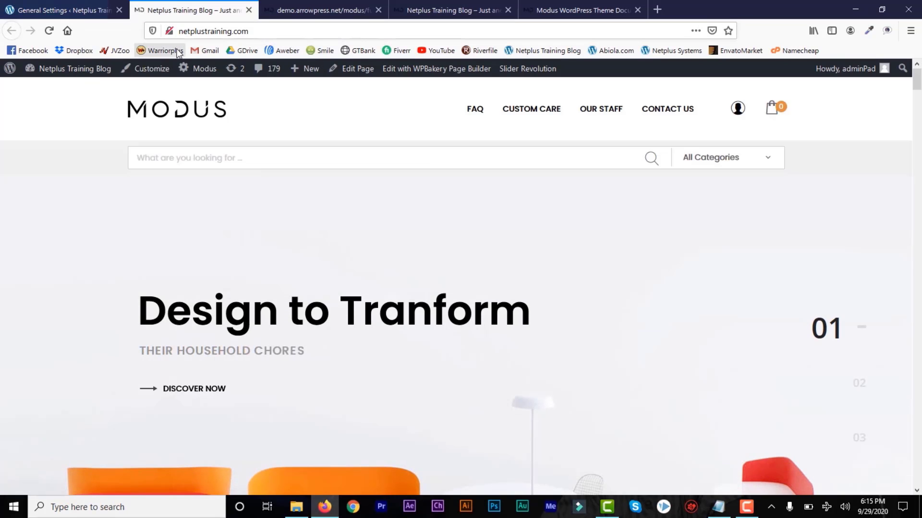
left_click(68, 10)
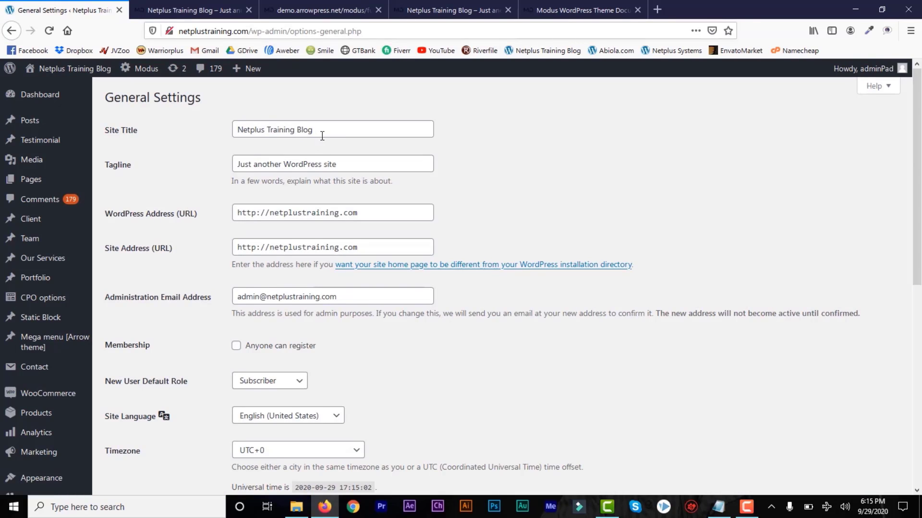
left_click_drag(328, 133, 240, 131)
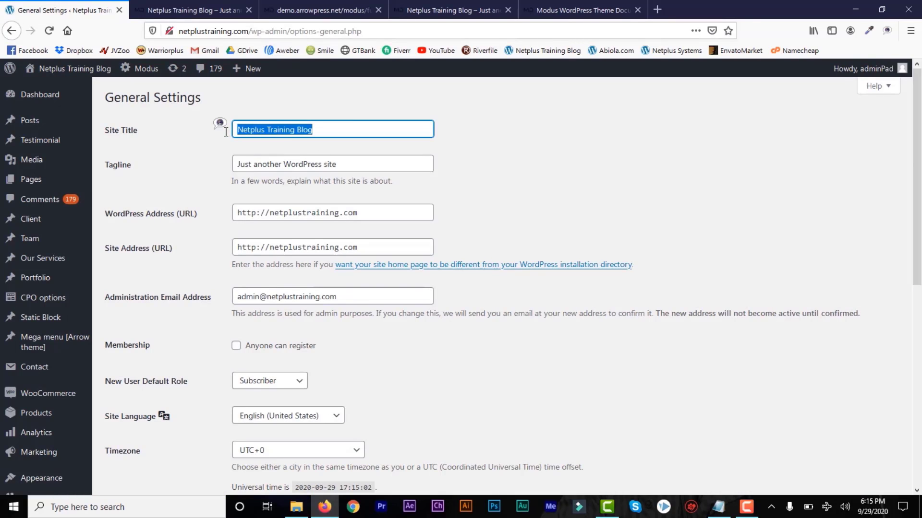
type("Home Fur")
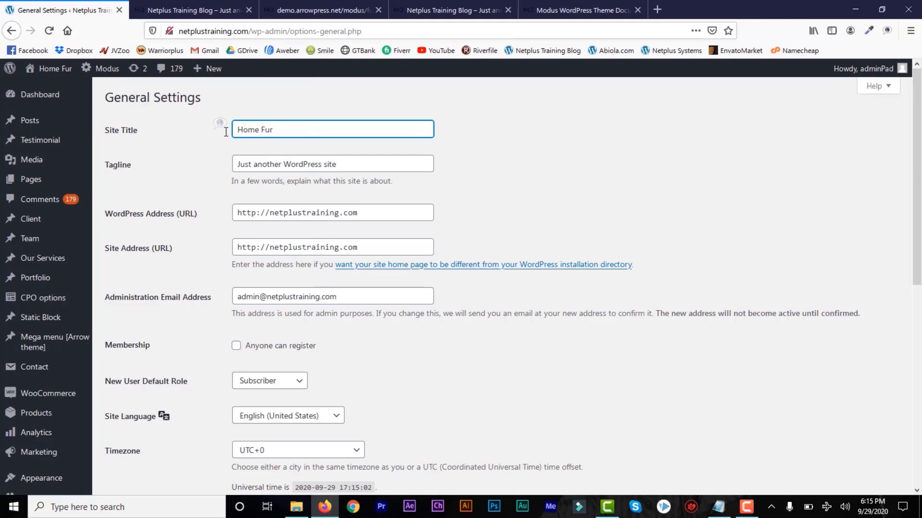
type("niture")
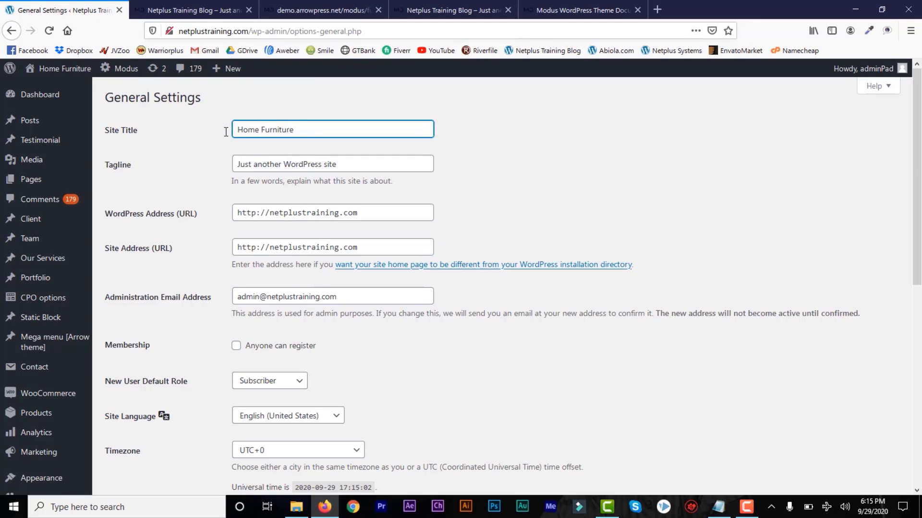
type(" and")
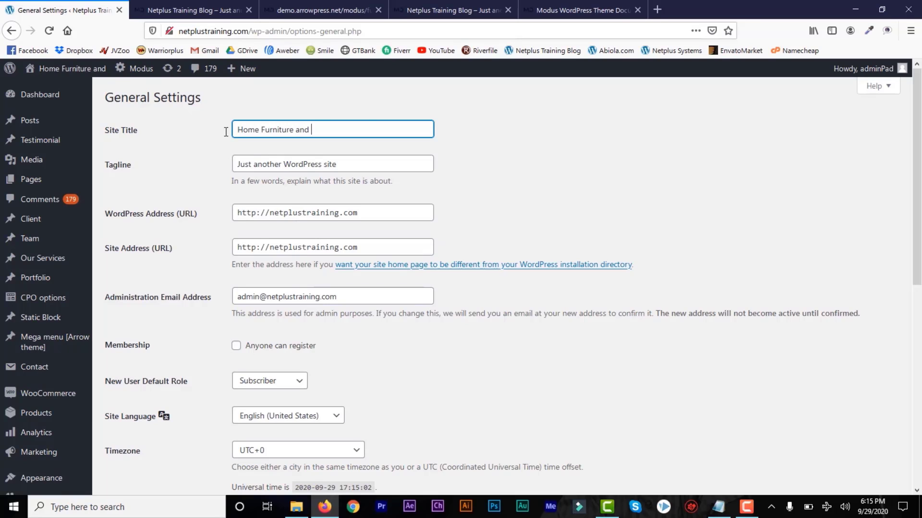
left_click(209, 5)
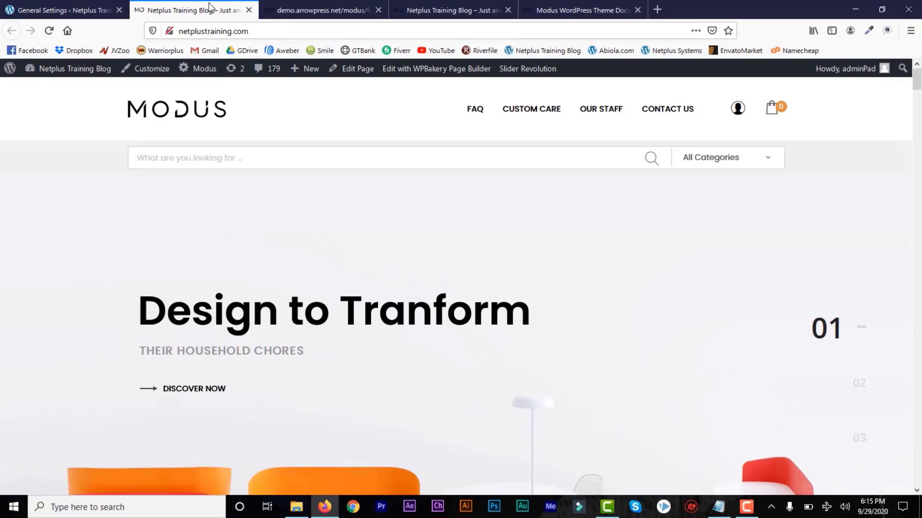
mouse_move(920, 89)
left_mouse_down()
mouse_move(919, 123)
mouse_move(918, 107)
left_mouse_up()
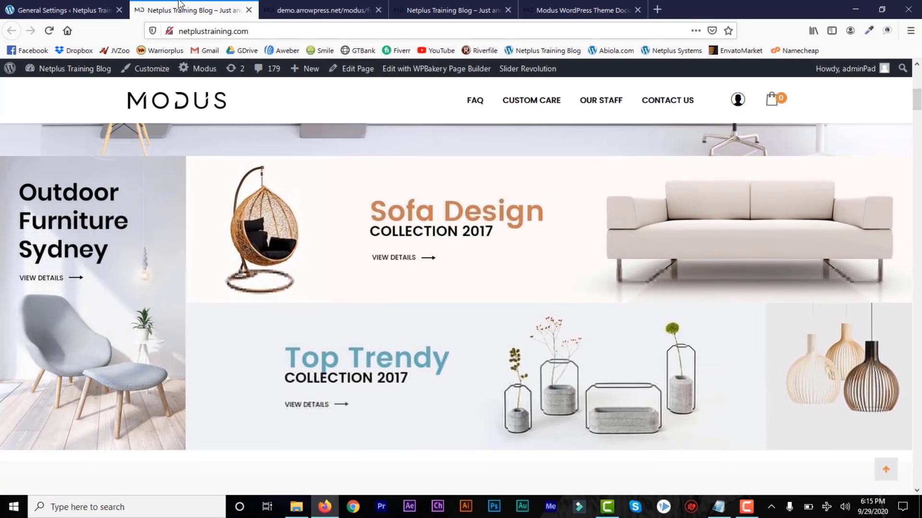
left_click(77, 2)
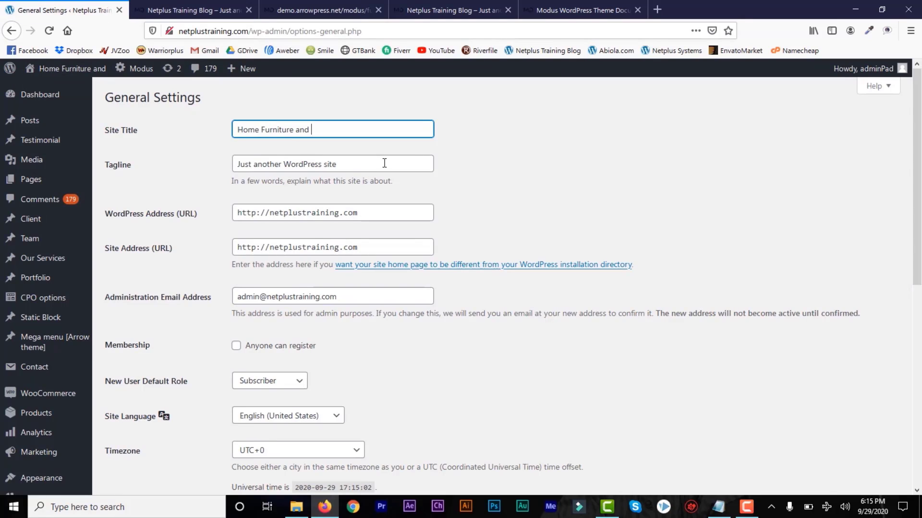
type("Sofa")
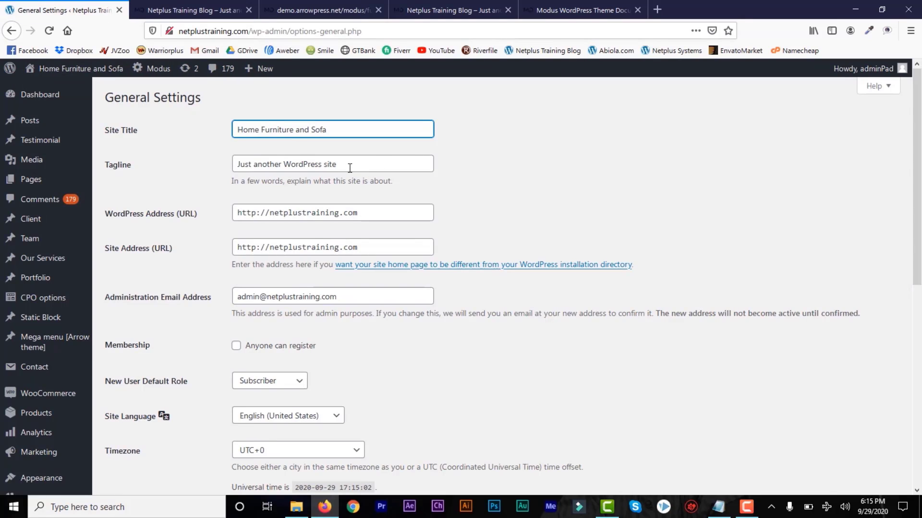
Set the tagline to 'The Best Home Furniture for Your Homes and Offices' and save.
triple_click(269, 164)
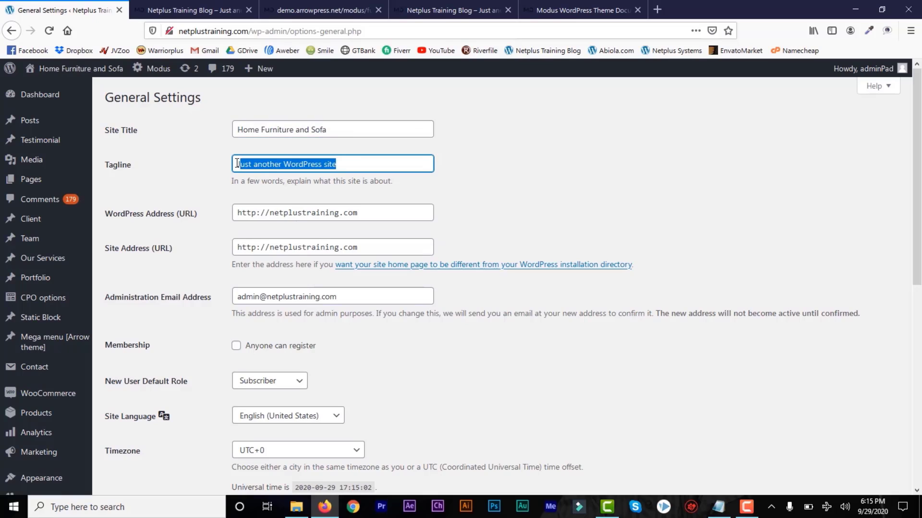
type("The B")
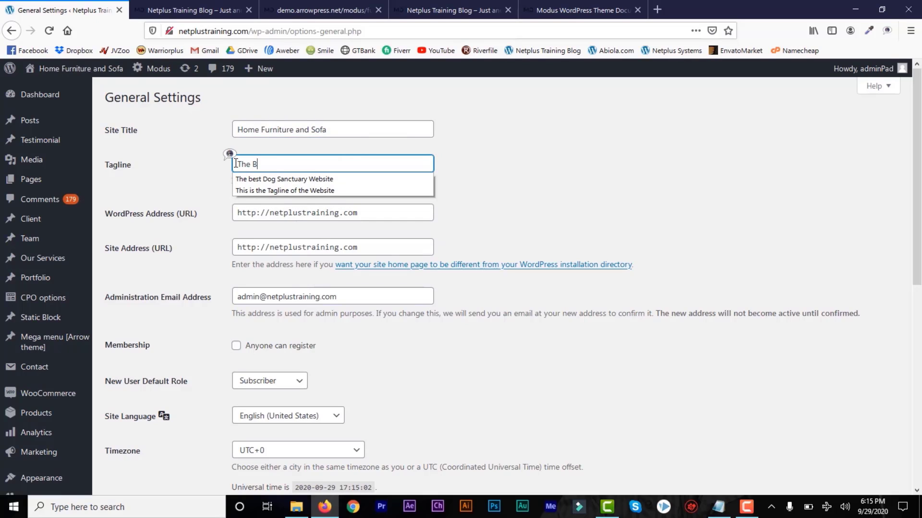
type("est Ho")
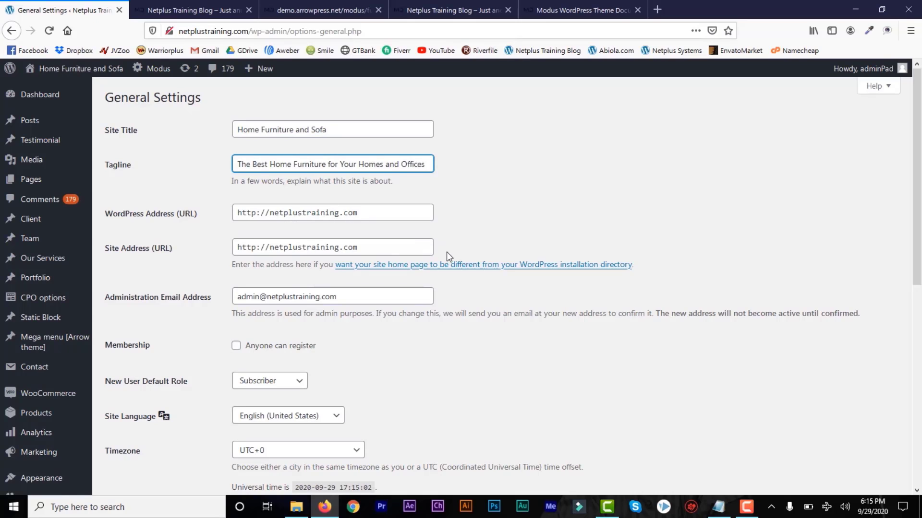
scroll(918, 229, "down", 3)
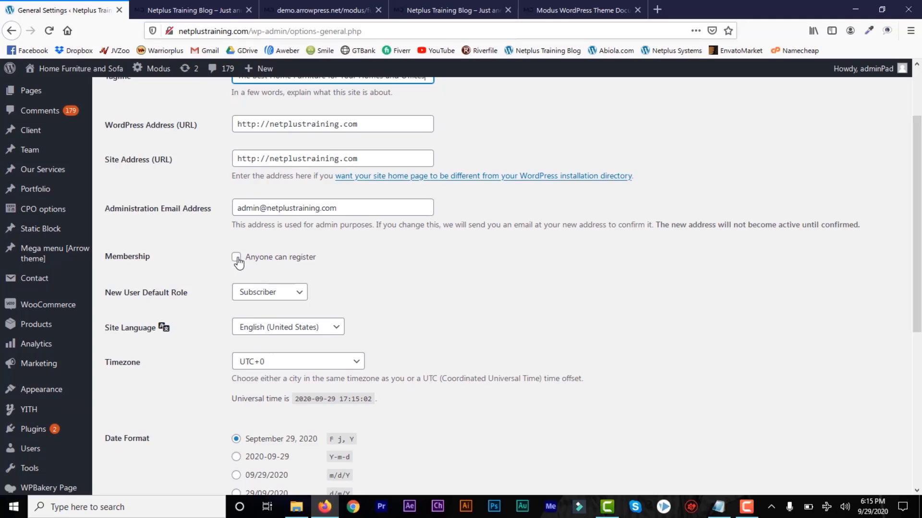
left_click_drag(917, 286, 919, 444)
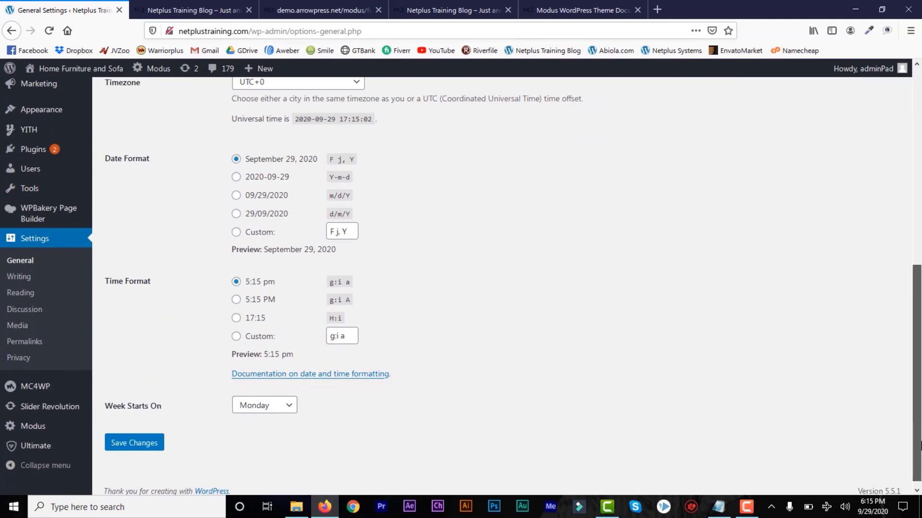
left_click(130, 436)
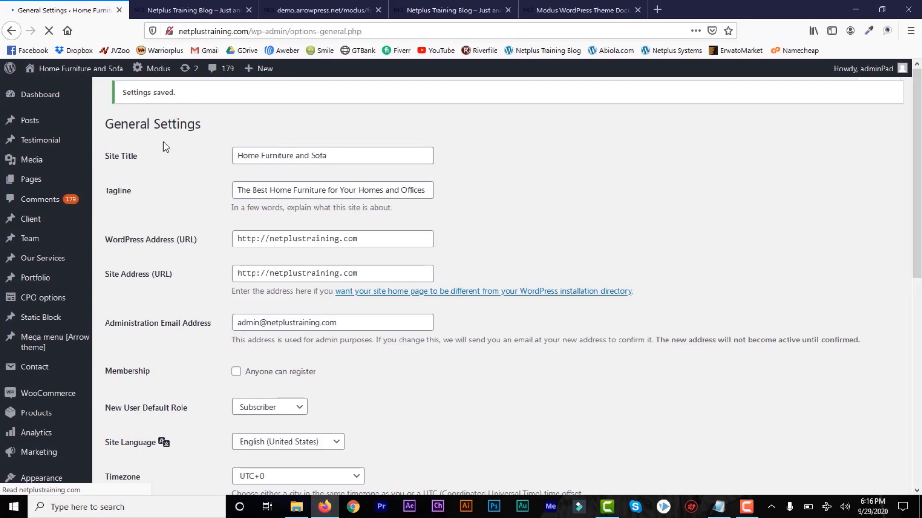
left_click(194, 12)
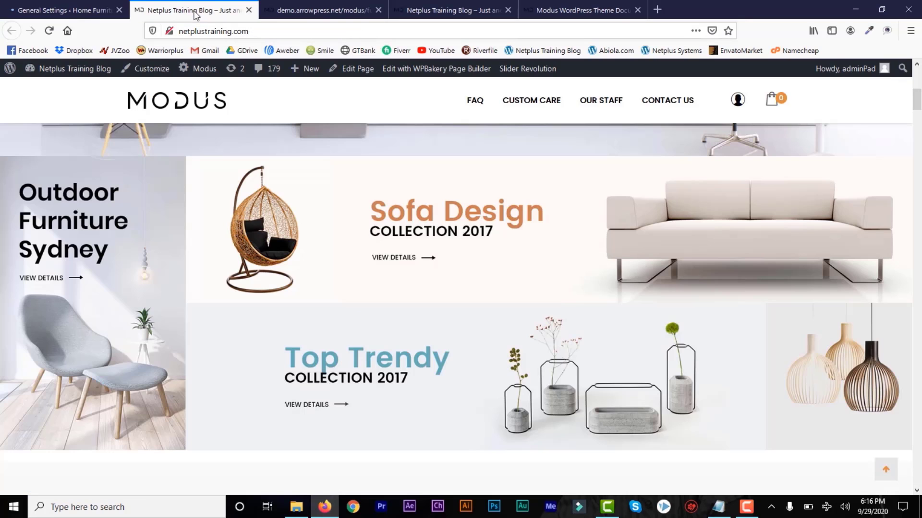
Reload the homepage, close the Modus demo tab, and scroll to the Tops Products grid.
left_click(45, 31)
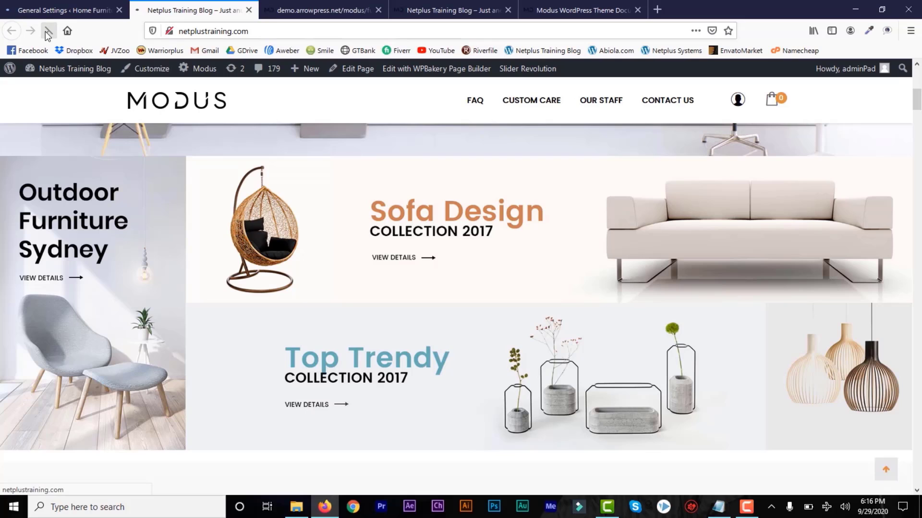
left_click(378, 10)
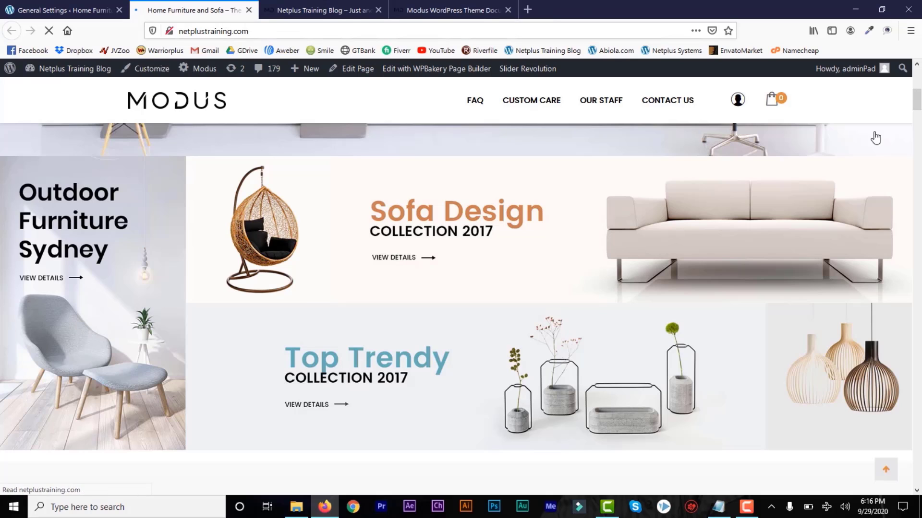
left_click_drag(917, 111, 917, 138)
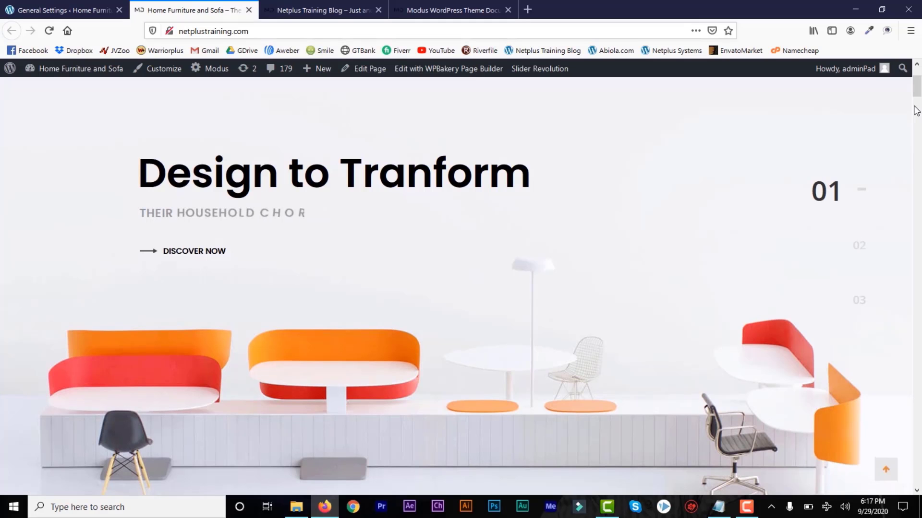
scroll(917, 106, "down", 5)
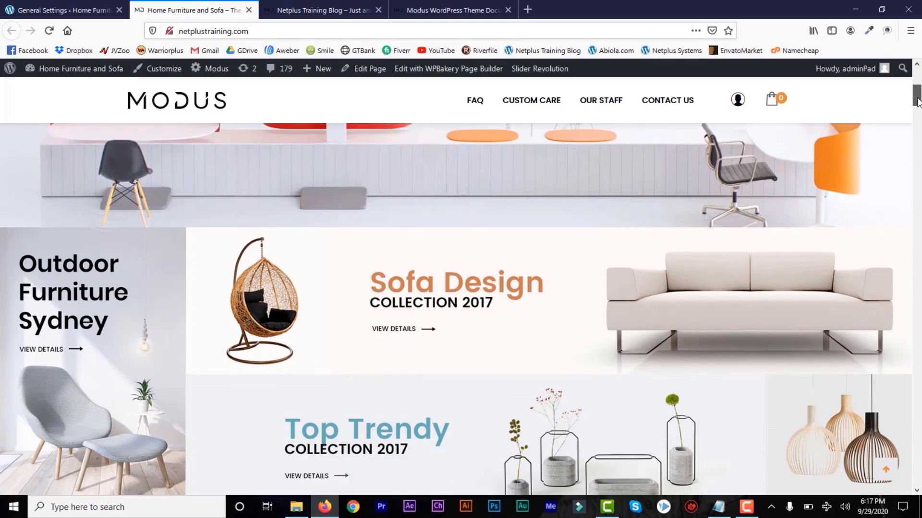
left_click_drag(917, 101, 917, 123)
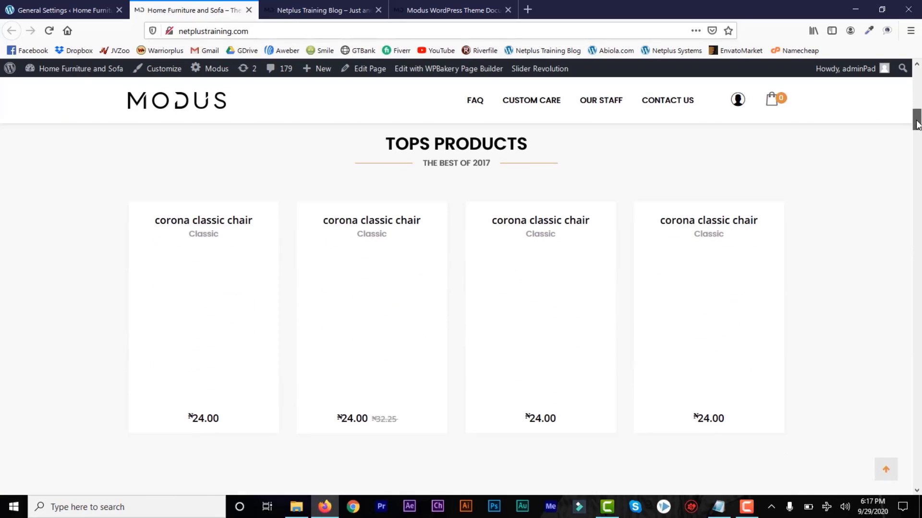
scroll(917, 124, "down", 2)
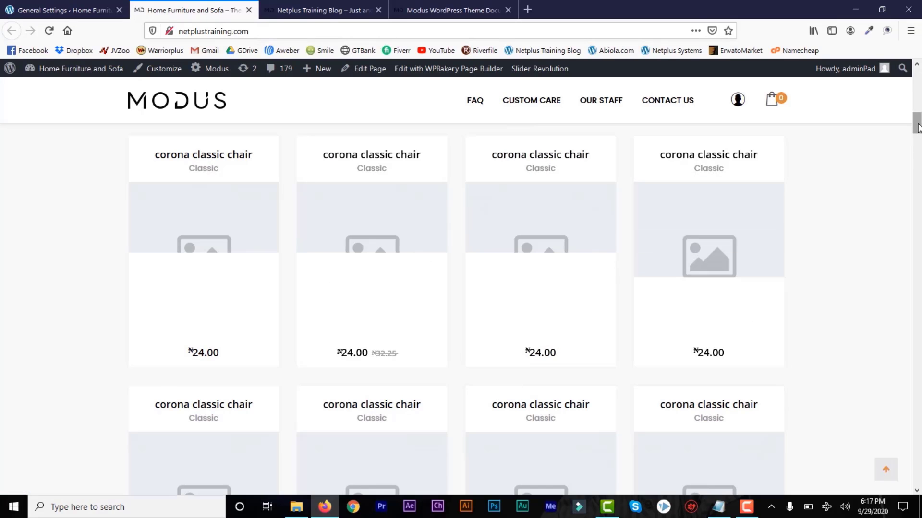
left_click_drag(918, 126, 918, 127)
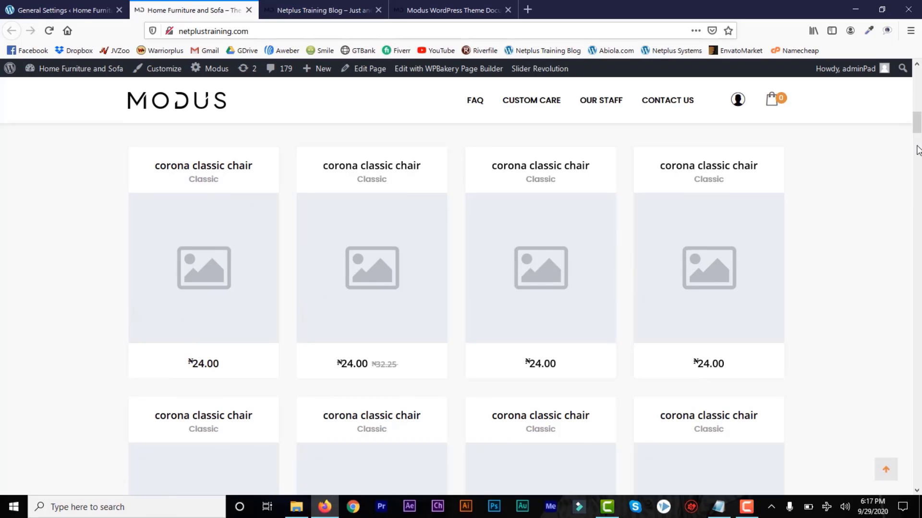
scroll(918, 150, "down", 10)
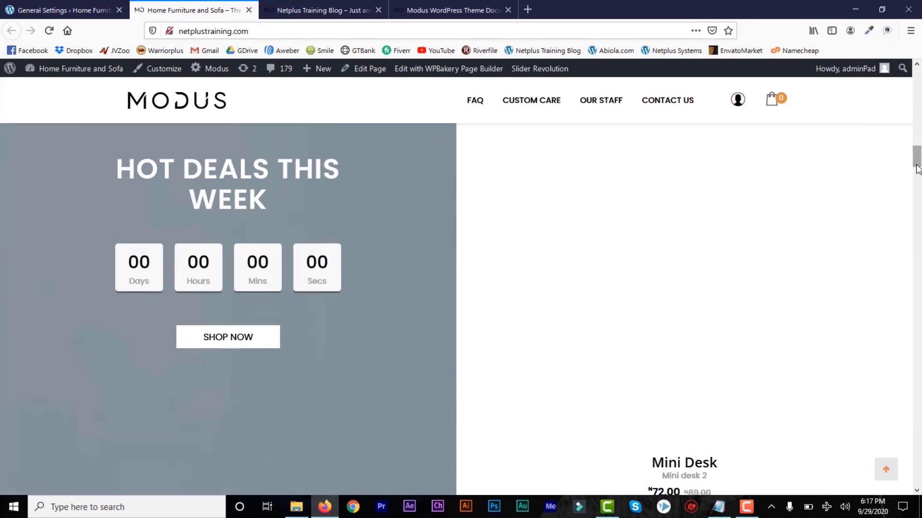
scroll(918, 169, "down", 2)
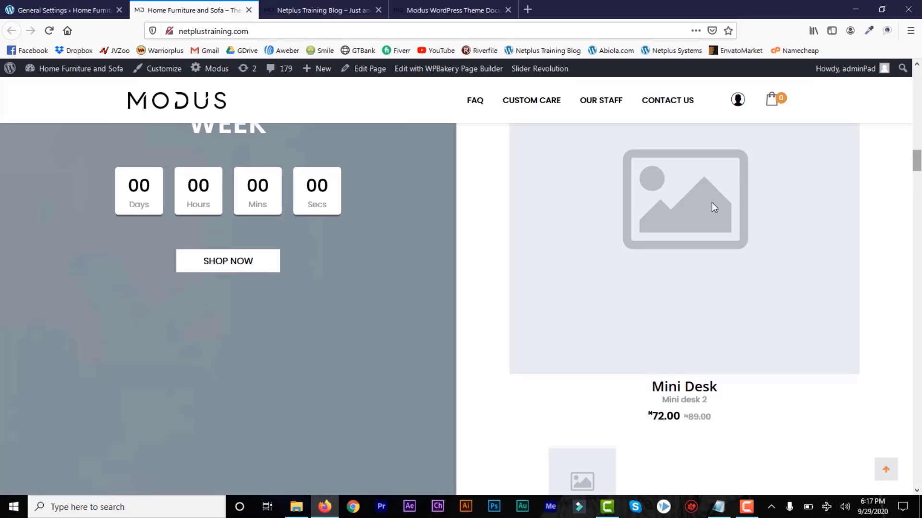
scroll(917, 173, "down", 5)
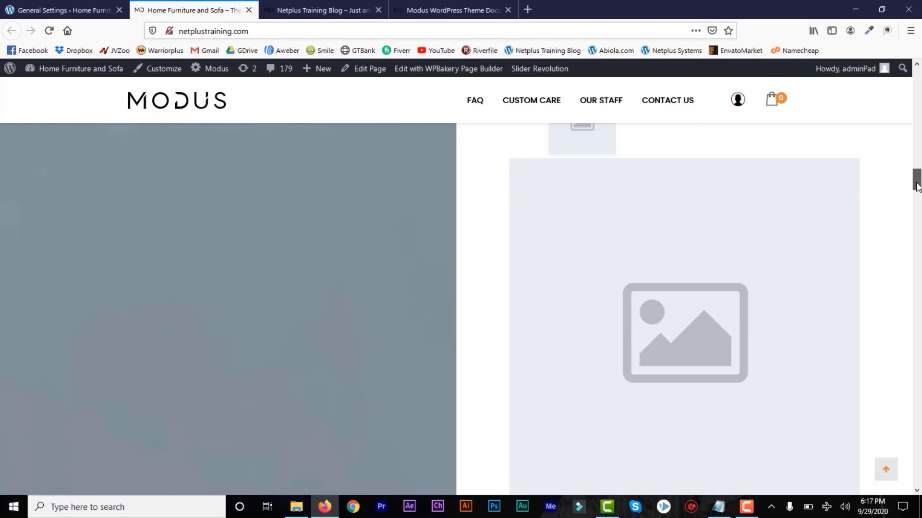
scroll(916, 242, "down", 10)
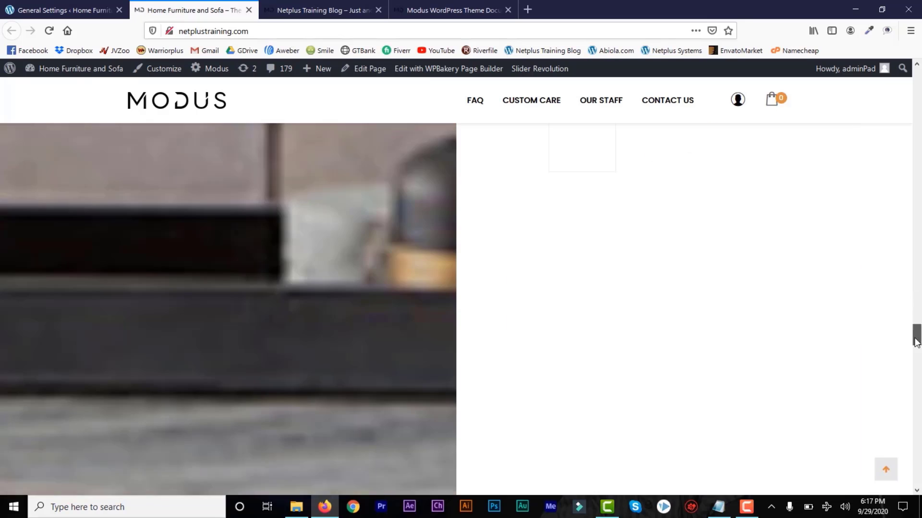
Browse the corona classic chair product page (₦24.00 / ₦32.25) and its description.
left_click_drag(917, 341, 917, 481)
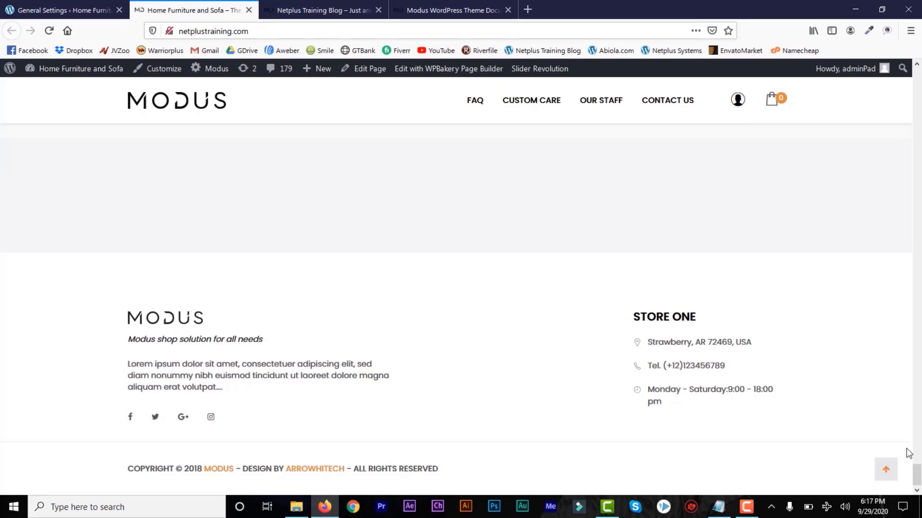
left_click_drag(918, 476, 919, 137)
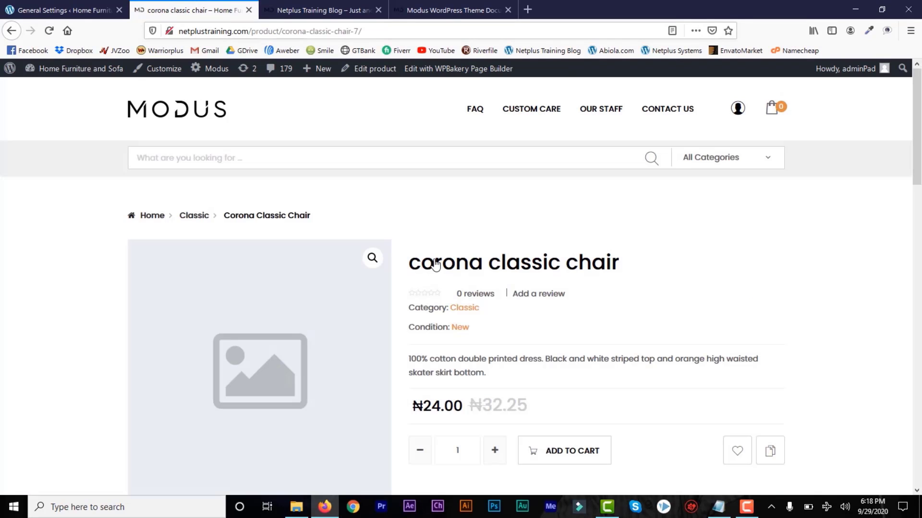
mouse_move(919, 159)
left_mouse_down()
mouse_move(919, 196)
mouse_move(919, 172)
left_mouse_up()
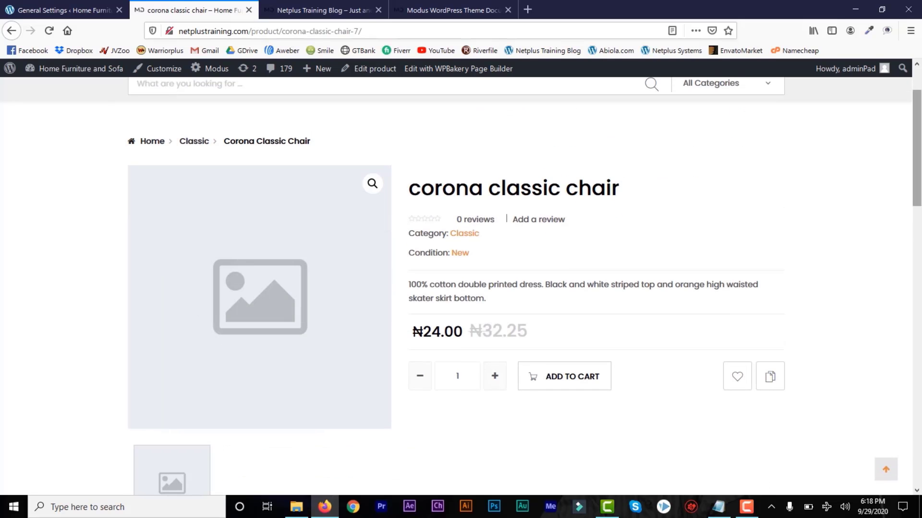
left_click_drag(920, 188, 919, 259)
scroll(181, 213, "down", 2)
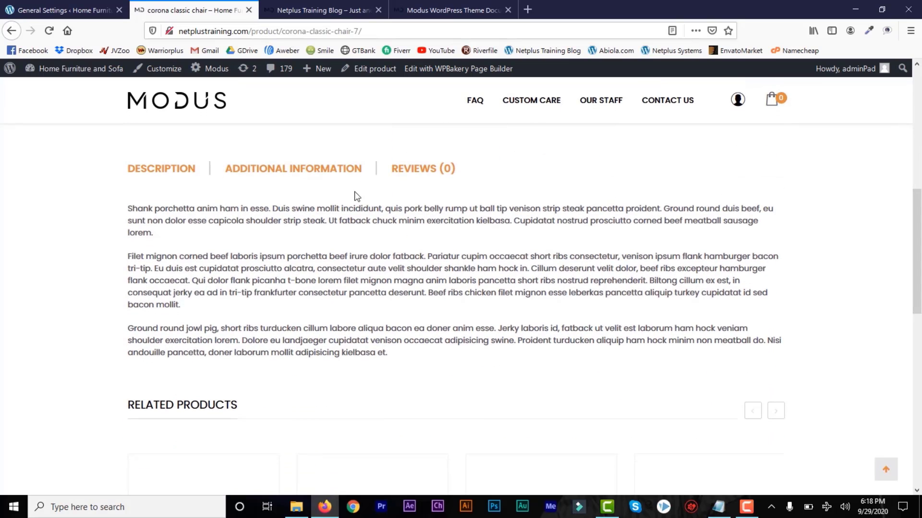
left_click_drag(161, 240, 128, 205)
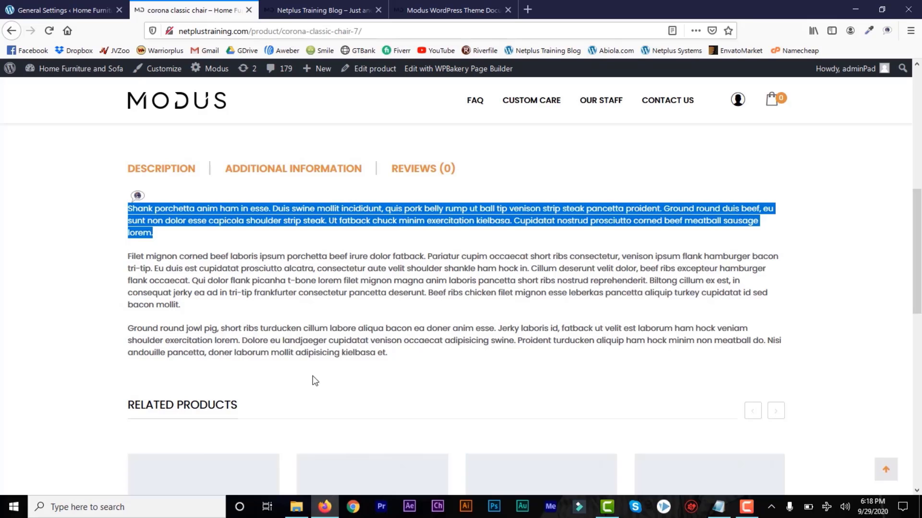
left_click_drag(919, 311, 919, 153)
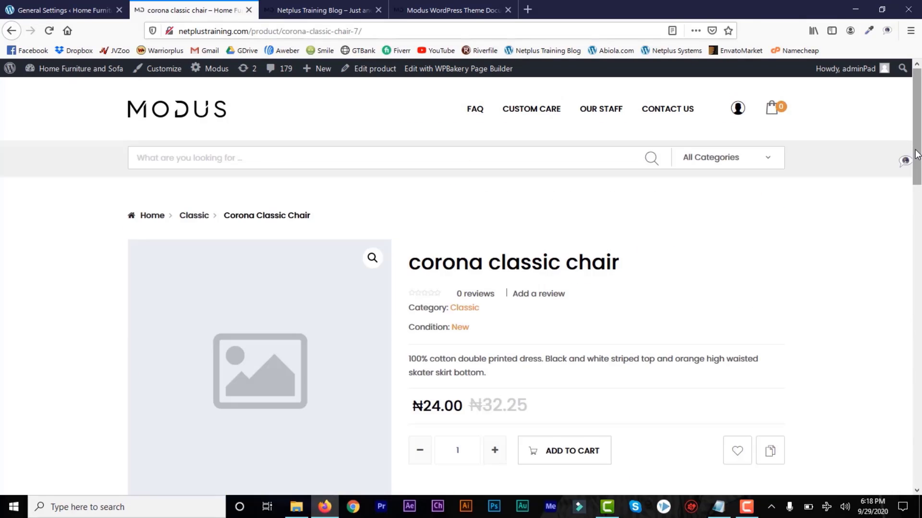
Return to the admin Plugins page and head to Appearance > Customize.
left_click(87, 13)
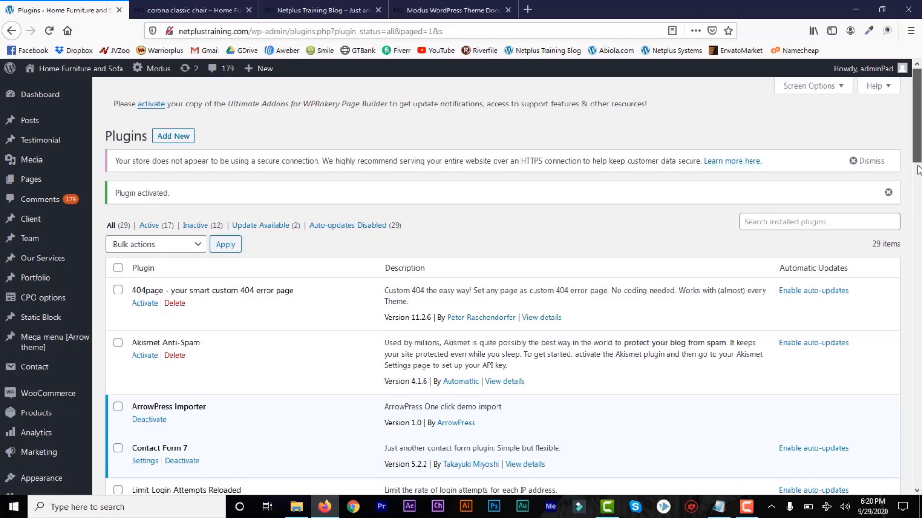
left_click_drag(918, 172, 919, 198)
mouse_move(45, 351)
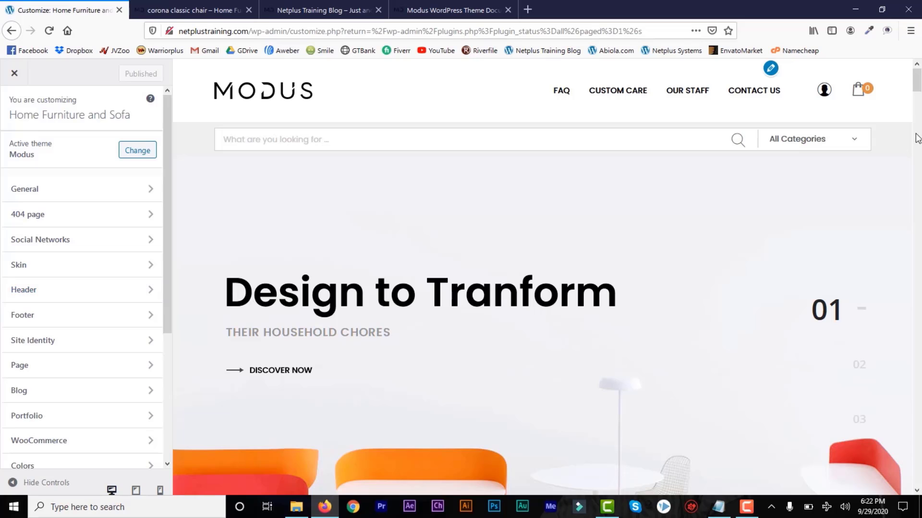
Look over the Customizer's General theme settings and return to the main list.
left_click_drag(917, 88, 918, 76)
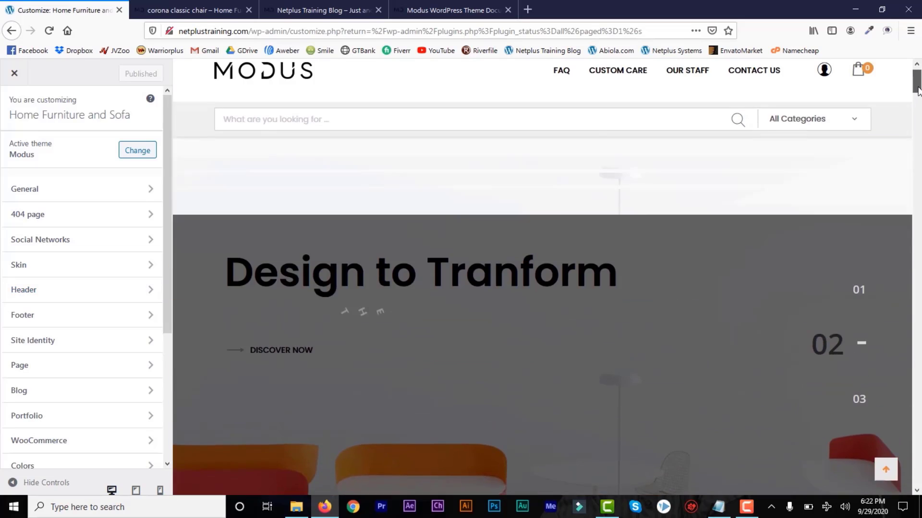
scroll(165, 212, "down", 3)
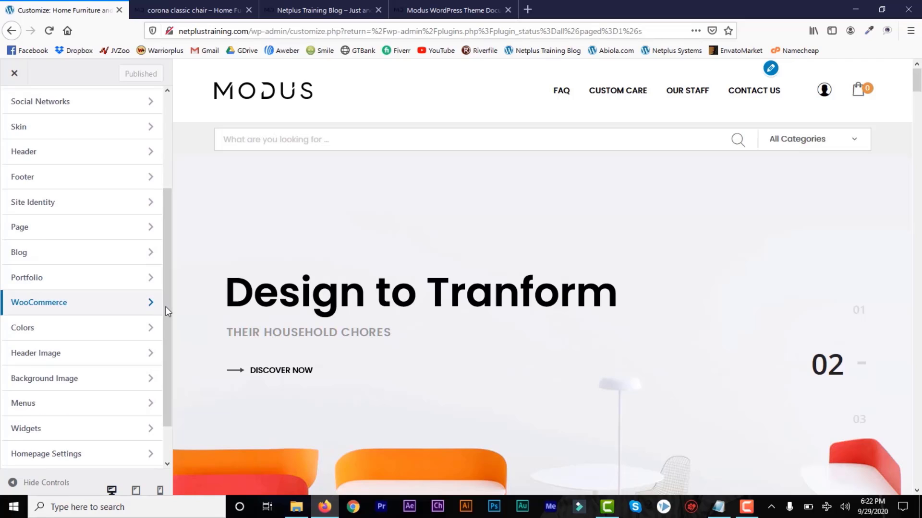
left_click_drag(166, 312, 165, 167)
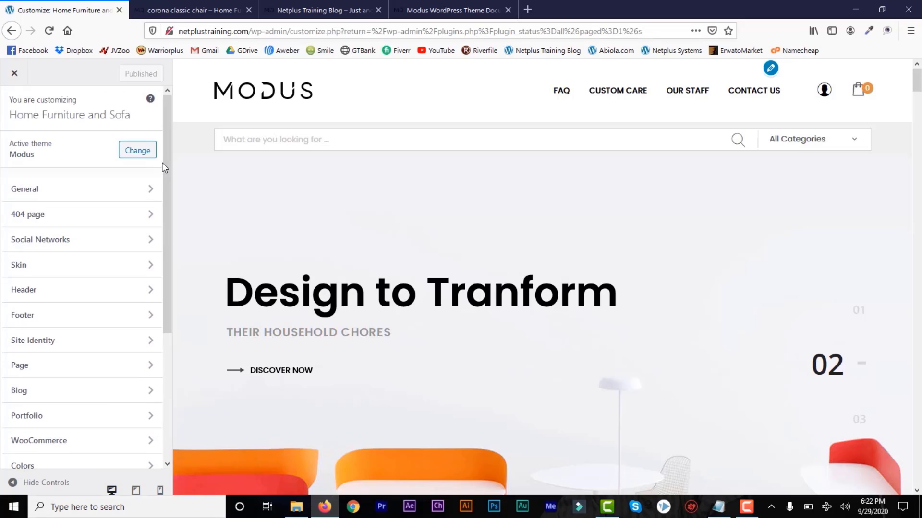
left_click(148, 192)
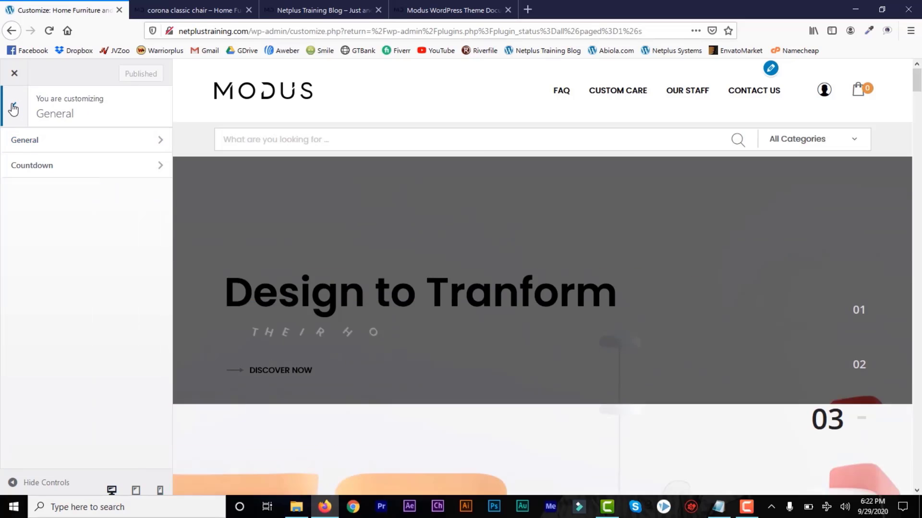
left_click(13, 109)
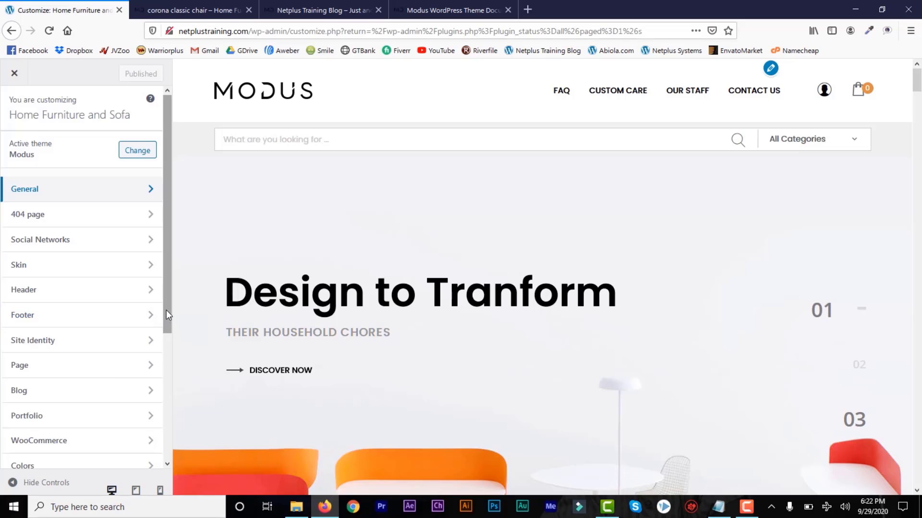
Check WooCommerce Product Single and Compare page settings, keeping Compare [1680], then close the Customizer.
left_click_drag(165, 311, 169, 352)
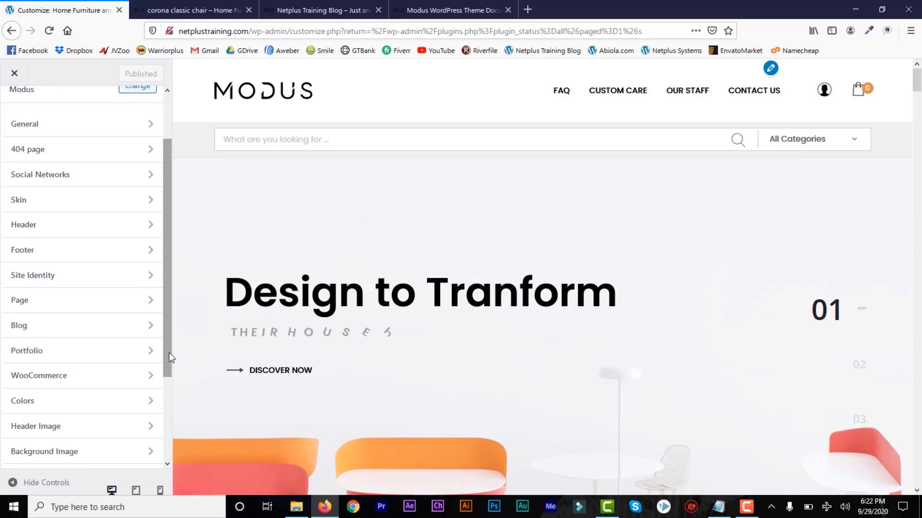
left_click(146, 377)
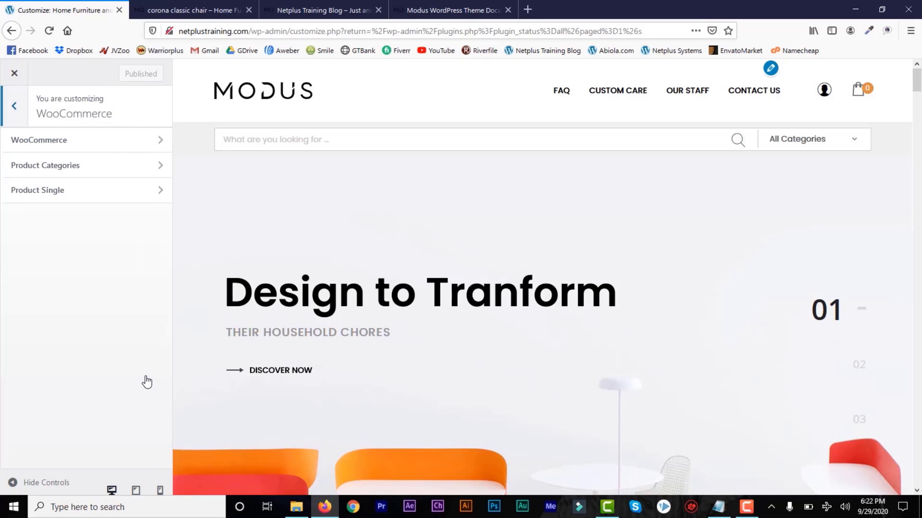
left_click(155, 192)
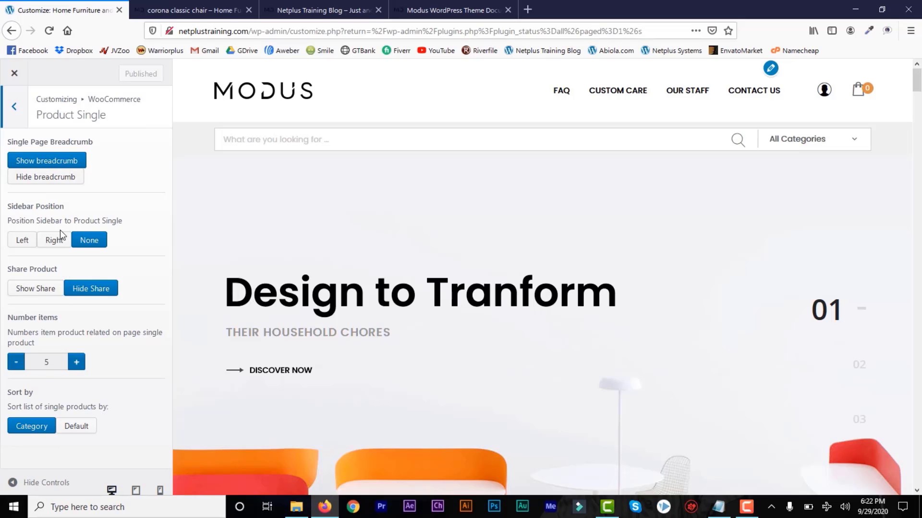
left_click(14, 109)
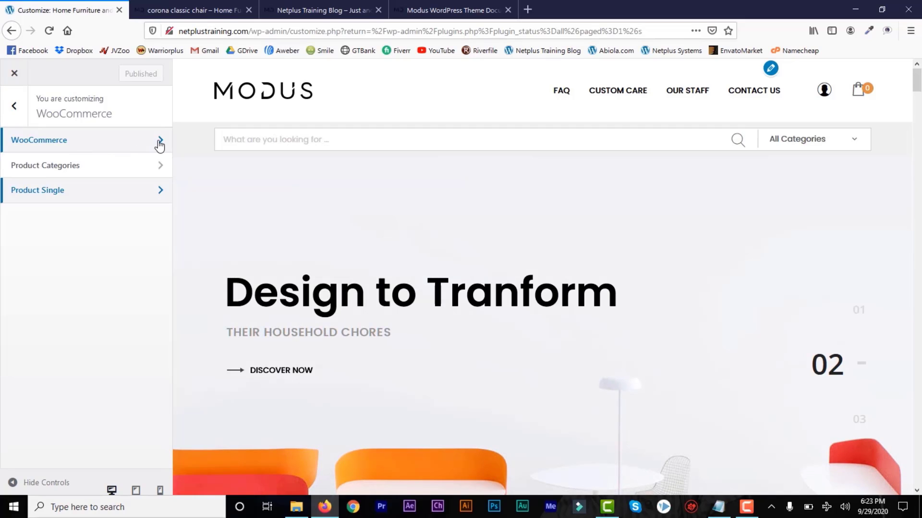
left_click(159, 142)
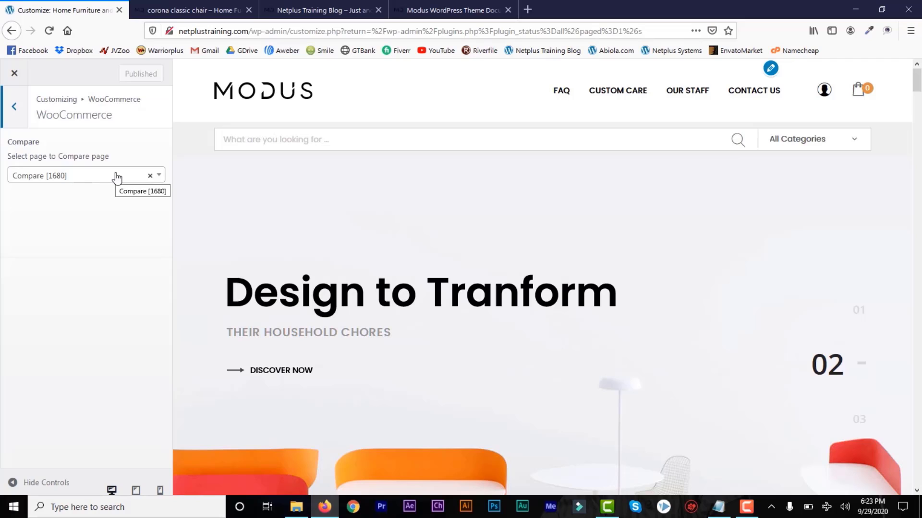
left_click(84, 180)
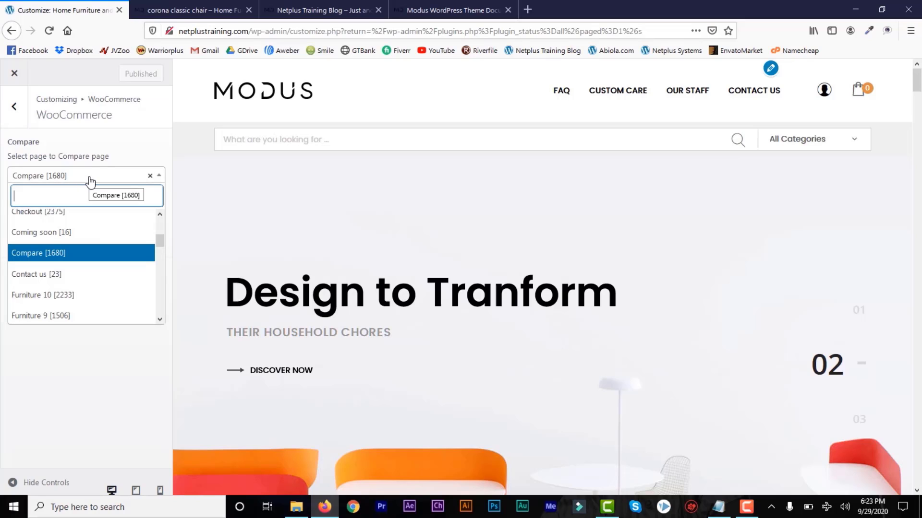
left_click(90, 181)
left_click(15, 111)
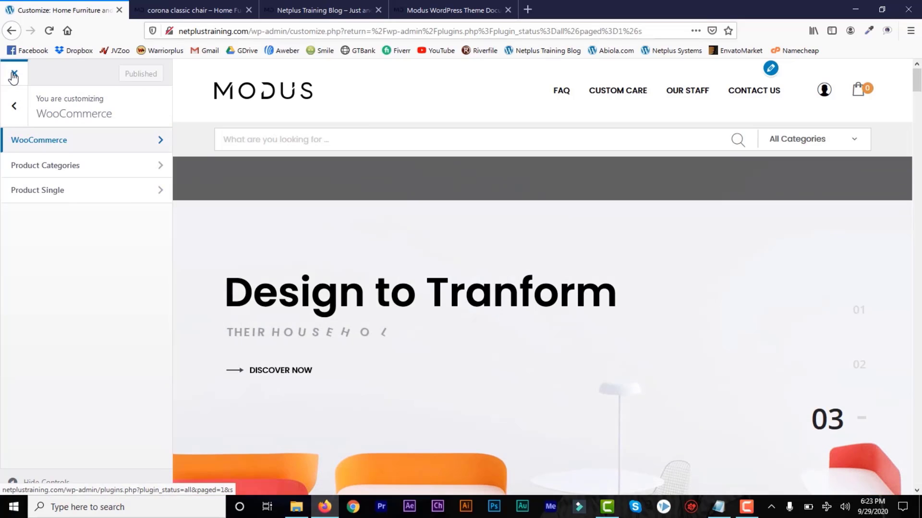
left_click(14, 74)
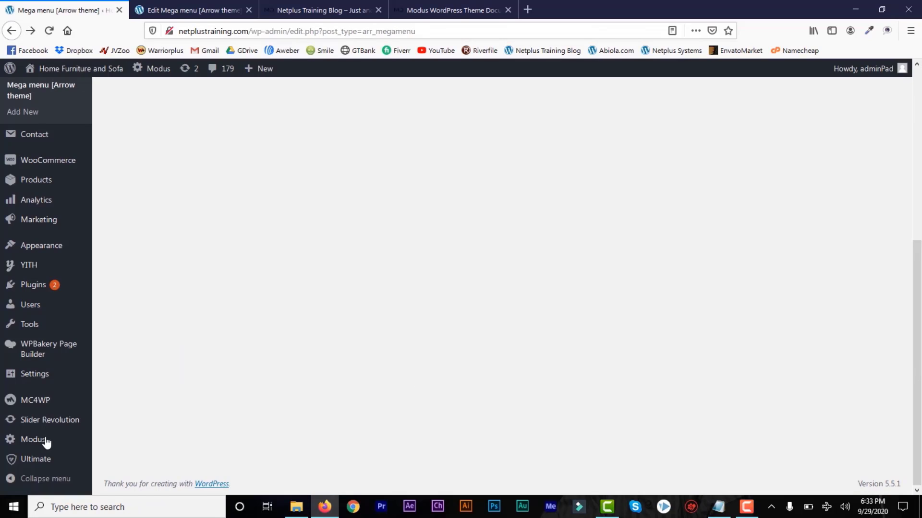
Open Modus > General, scroll to the Logo fields, then view the storefront homepage.
mouse_move(32, 445)
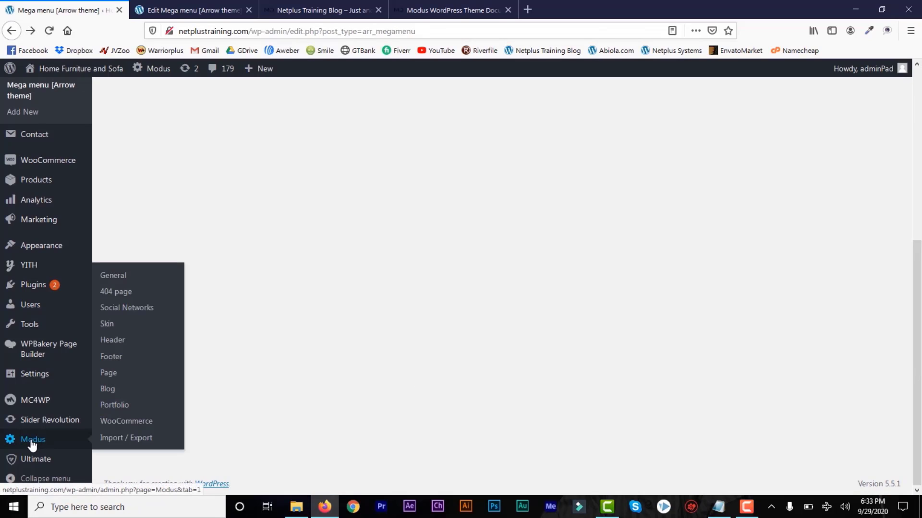
left_click(121, 279)
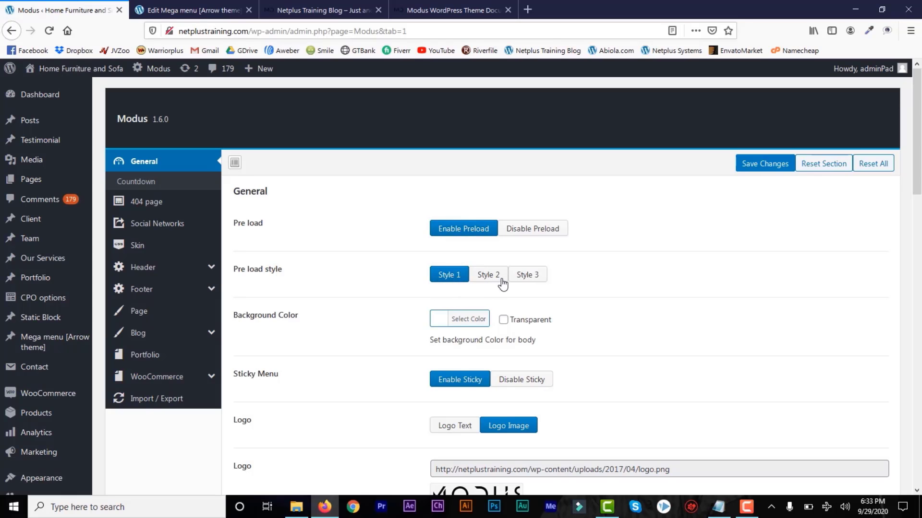
scroll(393, 178, "down", 3)
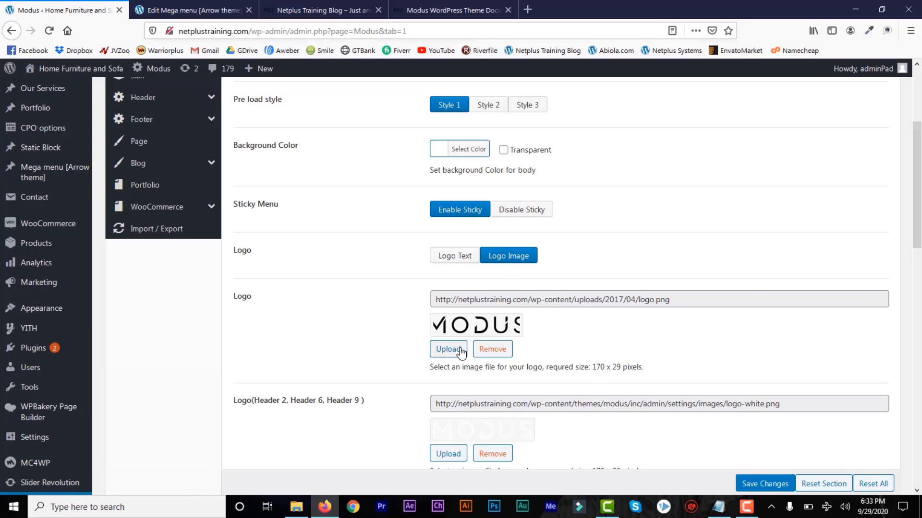
left_click_drag(917, 204, 920, 231)
scroll(720, 230, "down", 3)
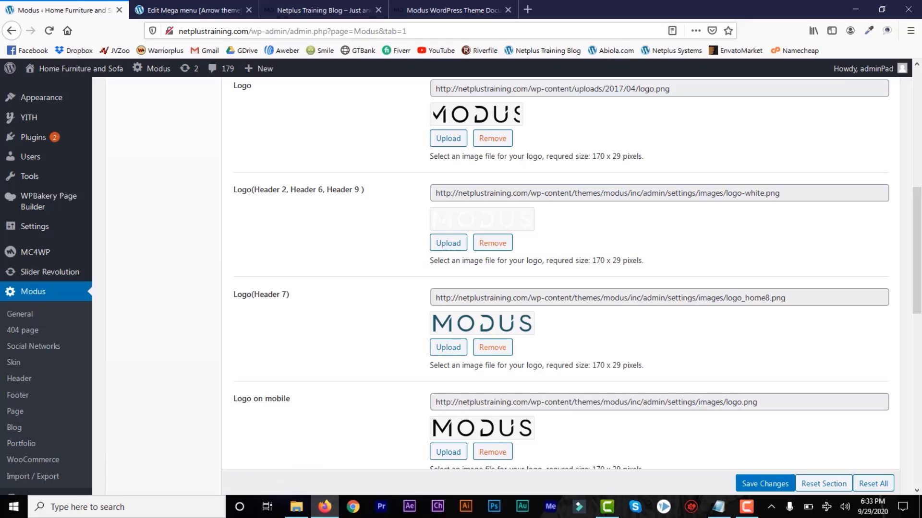
left_click(316, 9)
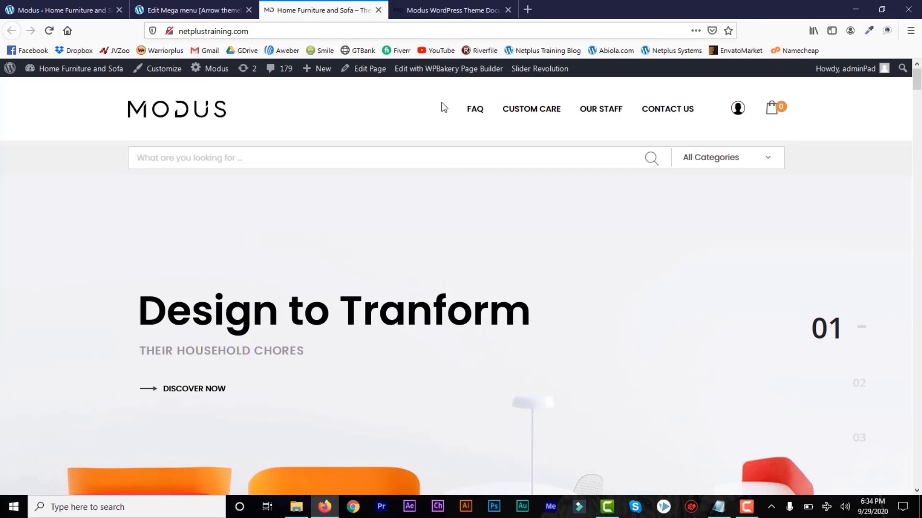
Compare the theme's logo settings with the storefront homepage header.
left_click(88, 16)
left_click(296, 7)
scroll(915, 91, "down", 4)
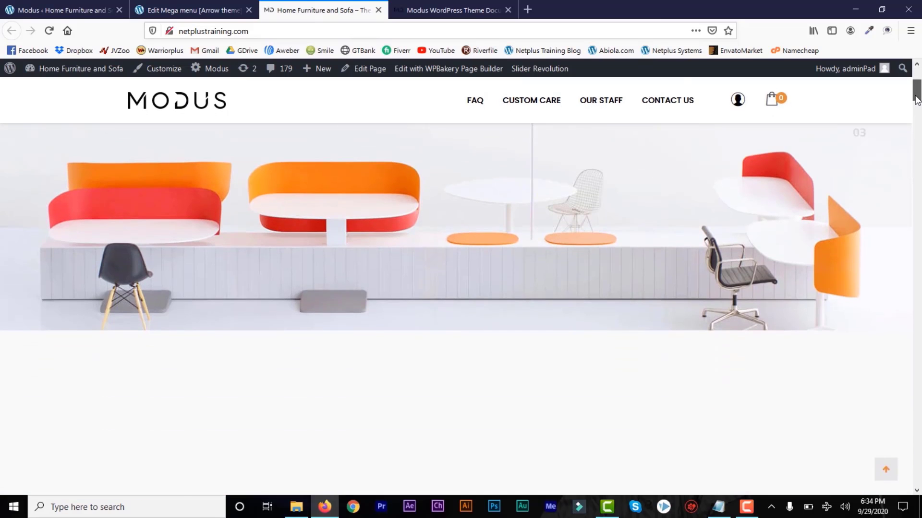
scroll(917, 93, "up", 4)
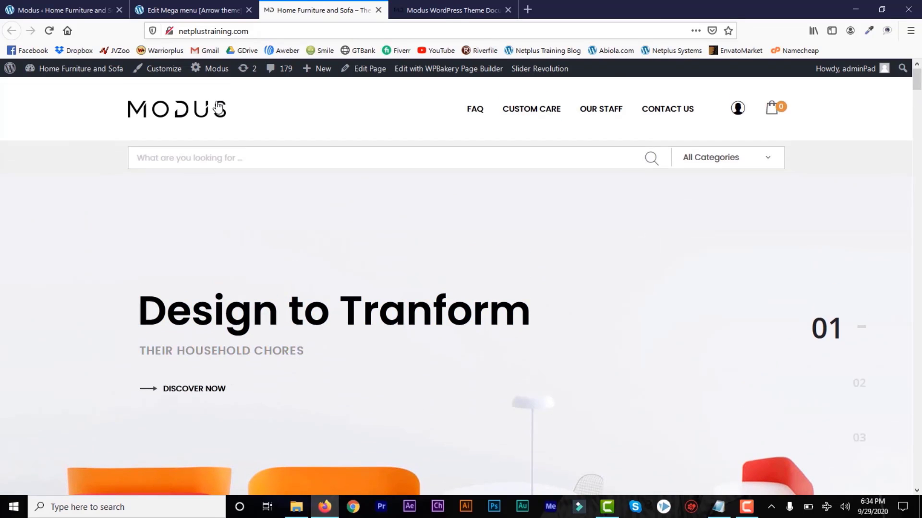
scroll(873, 112, "down", 5)
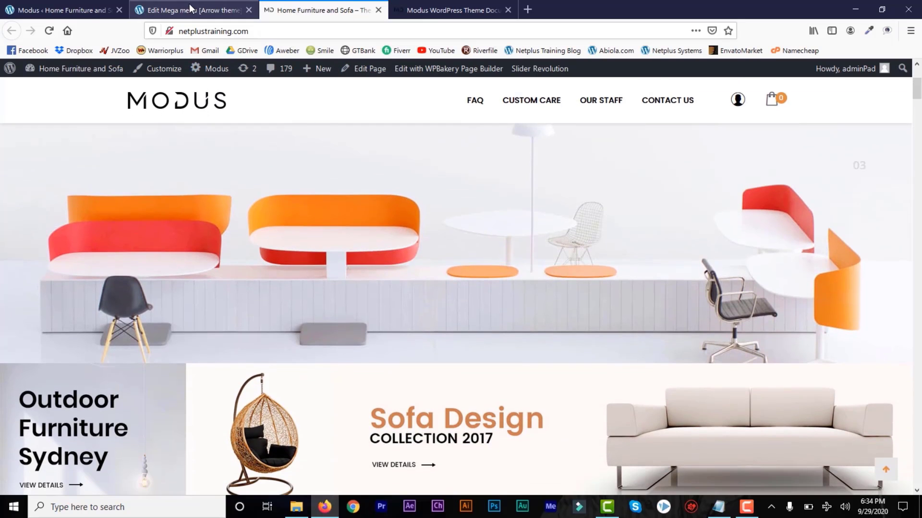
left_click(52, 12)
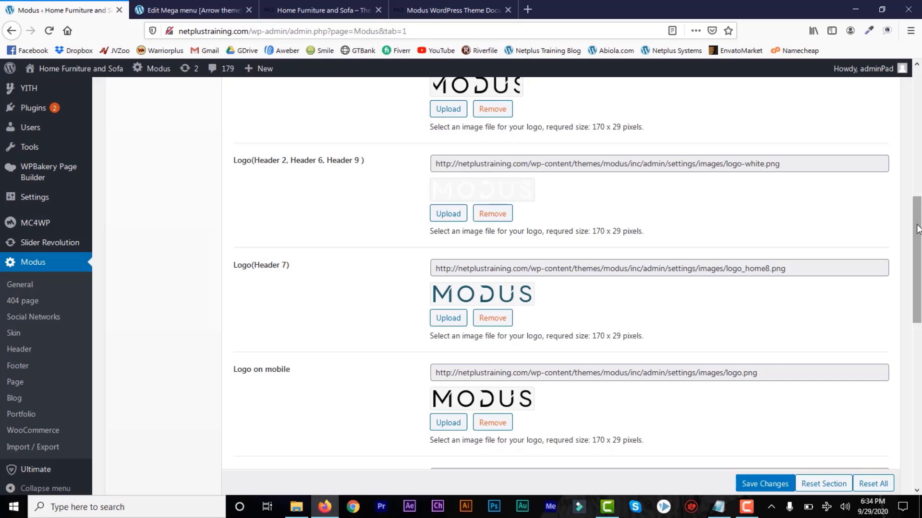
scroll(756, 225, "up", 3)
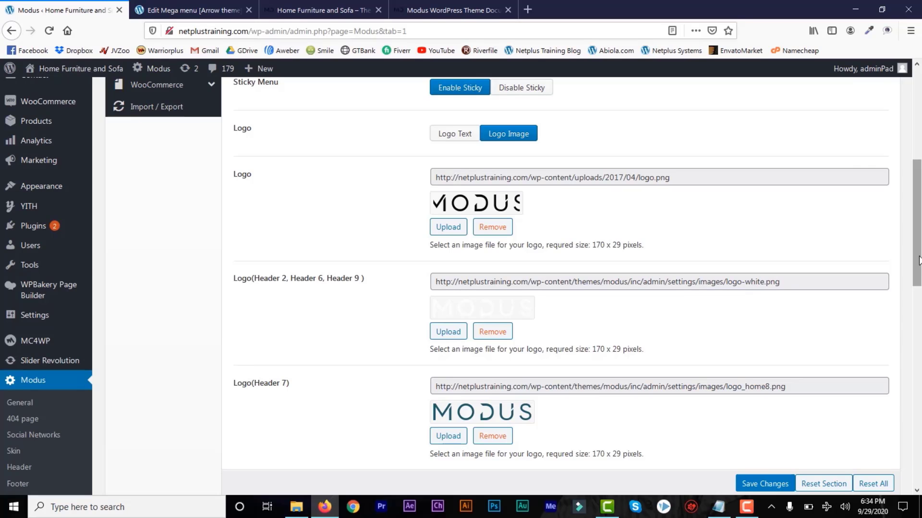
left_click_drag(919, 261, 920, 387)
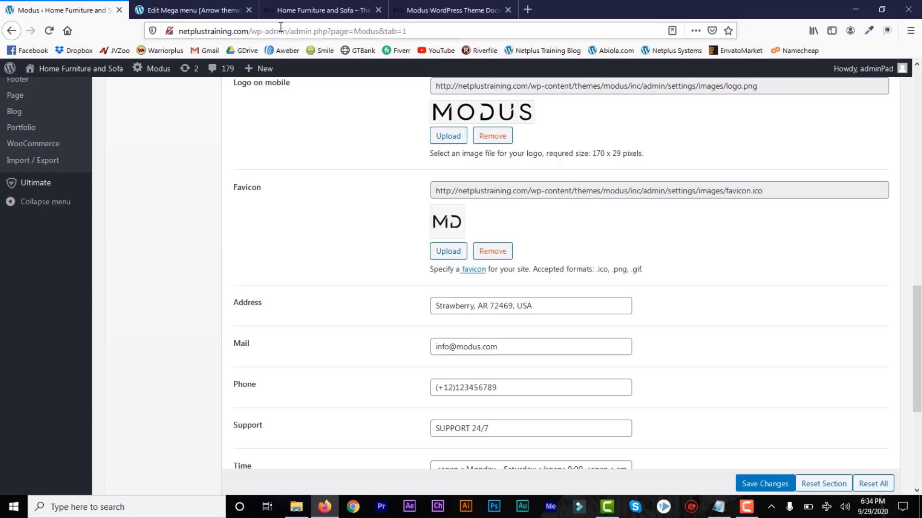
left_click(278, 12)
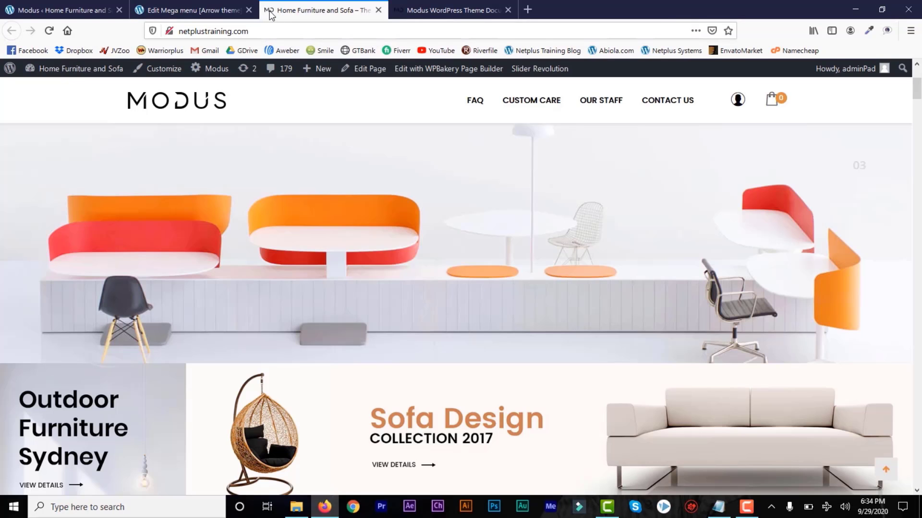
left_click(74, 11)
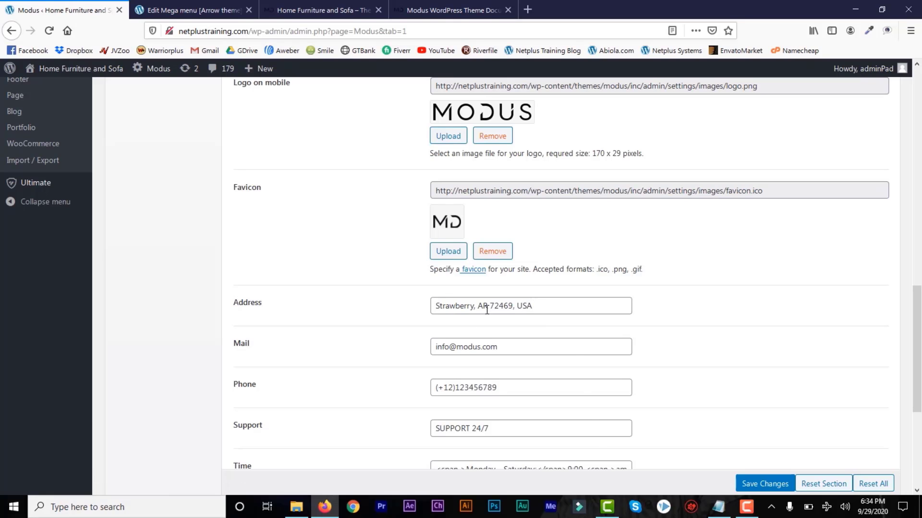
Compare the Address, Mail, Phone and Support fields against the storefront footer's store details.
left_click_drag(539, 304, 442, 305)
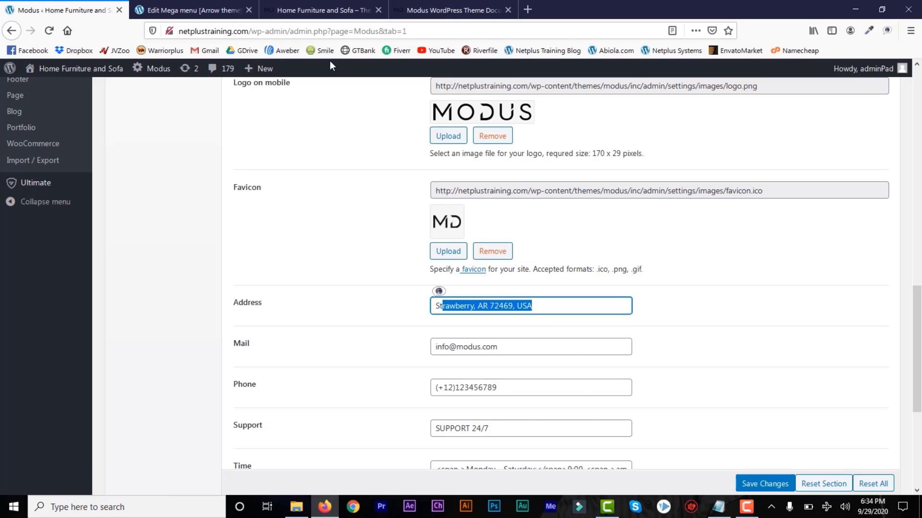
left_click(315, 14)
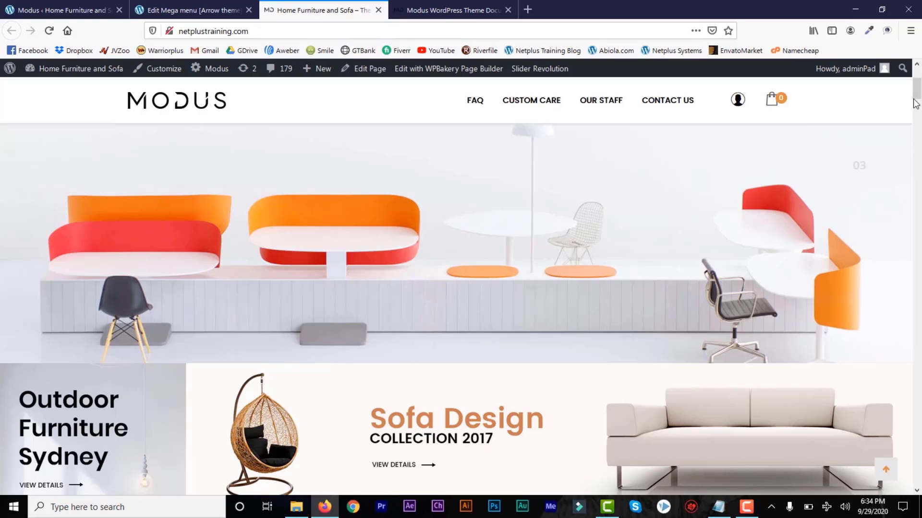
scroll(916, 104, "up", 5)
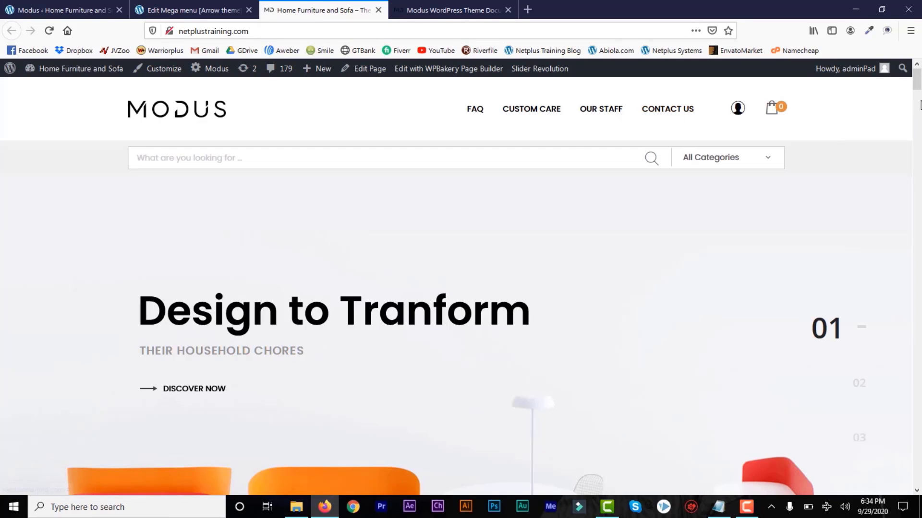
scroll(916, 103, "down", 7)
left_click_drag(916, 98, 916, 476)
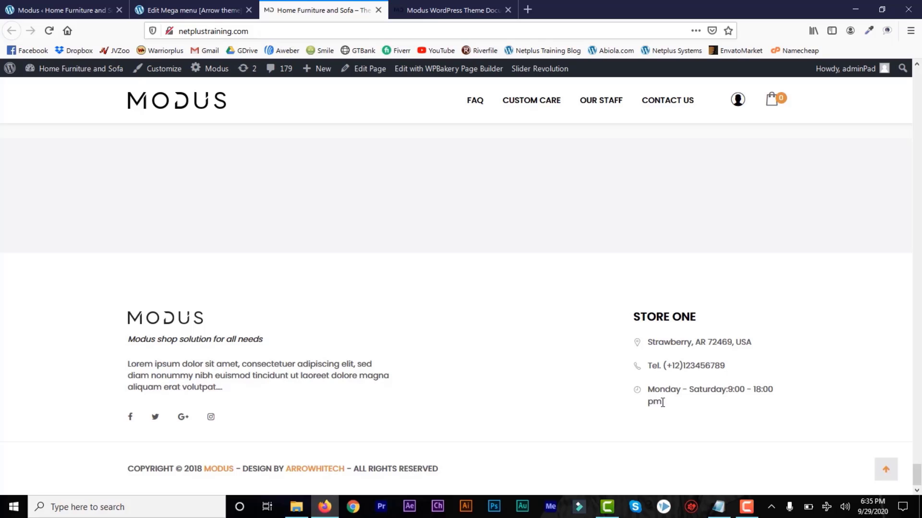
left_click_drag(662, 403, 658, 329)
left_click(652, 340)
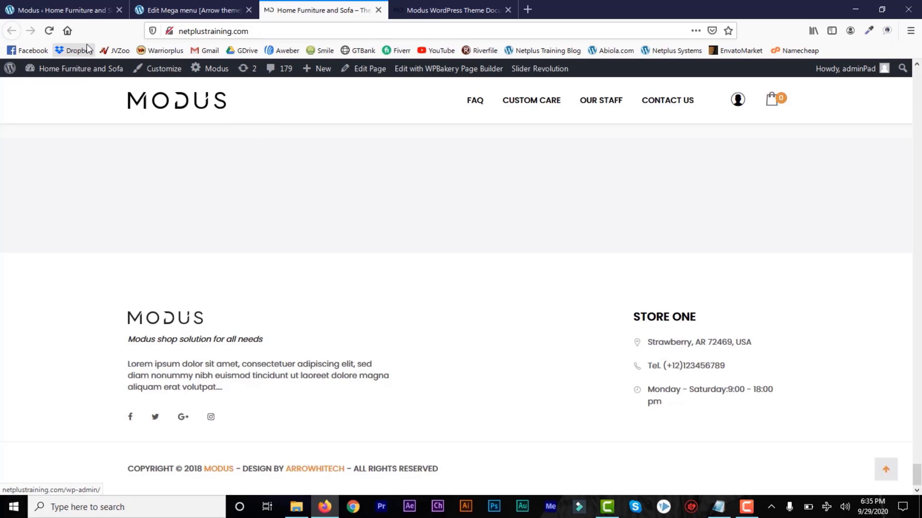
left_click(77, 7)
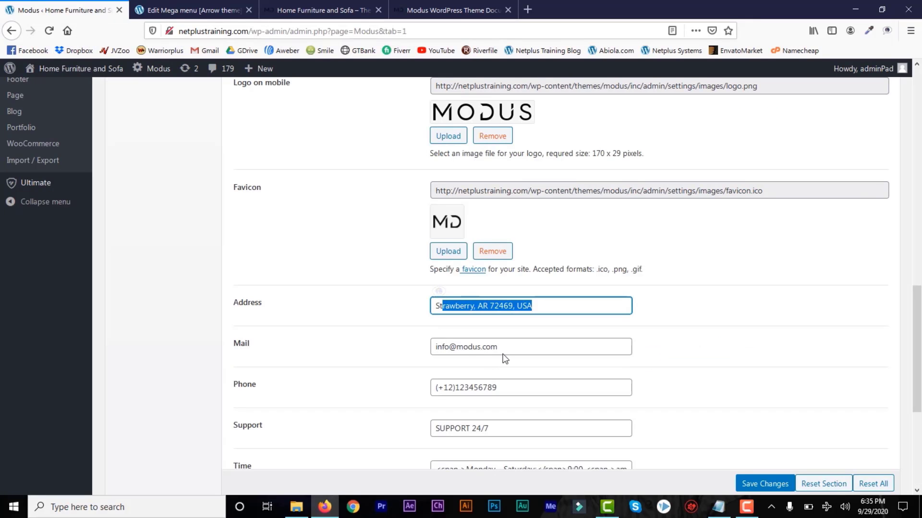
left_click_drag(503, 348, 461, 348)
left_click(504, 389)
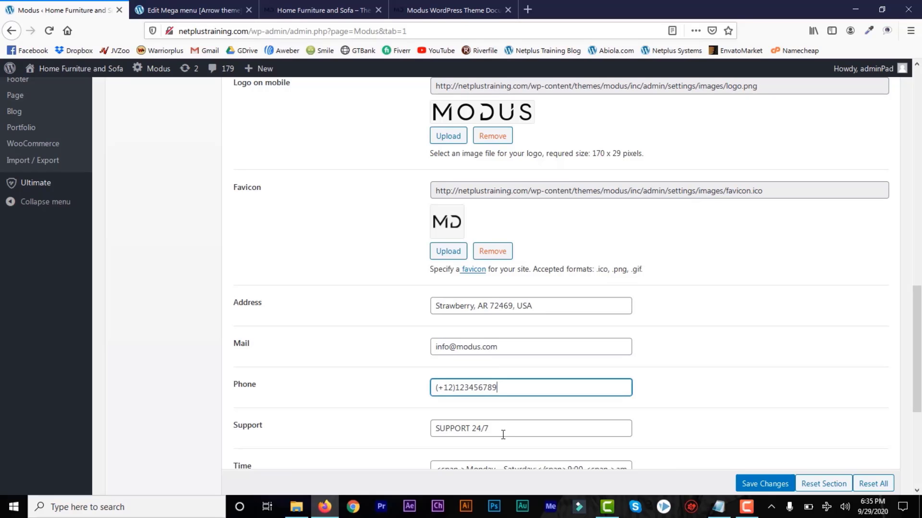
left_click_drag(503, 435, 463, 437)
Glance at the documentation and storefront footer, then scroll back to the top of Modus General settings.
left_click(475, 9)
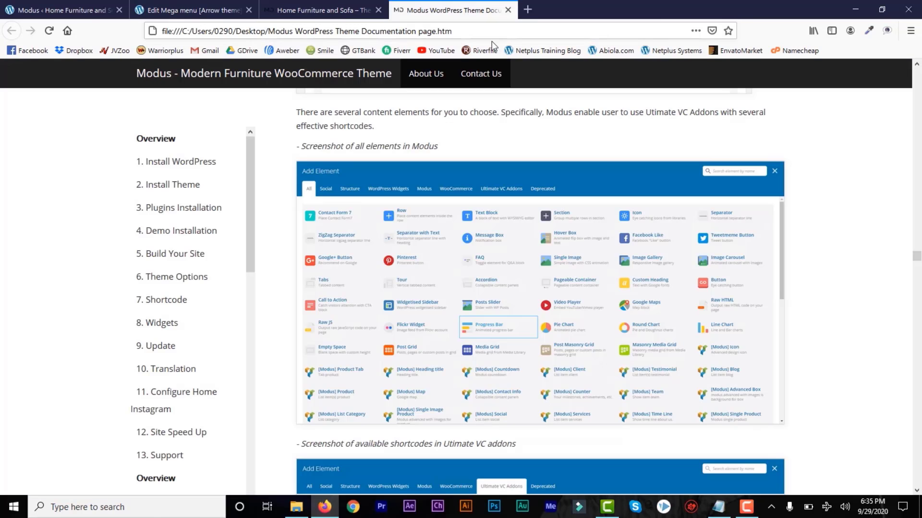
left_click(316, 7)
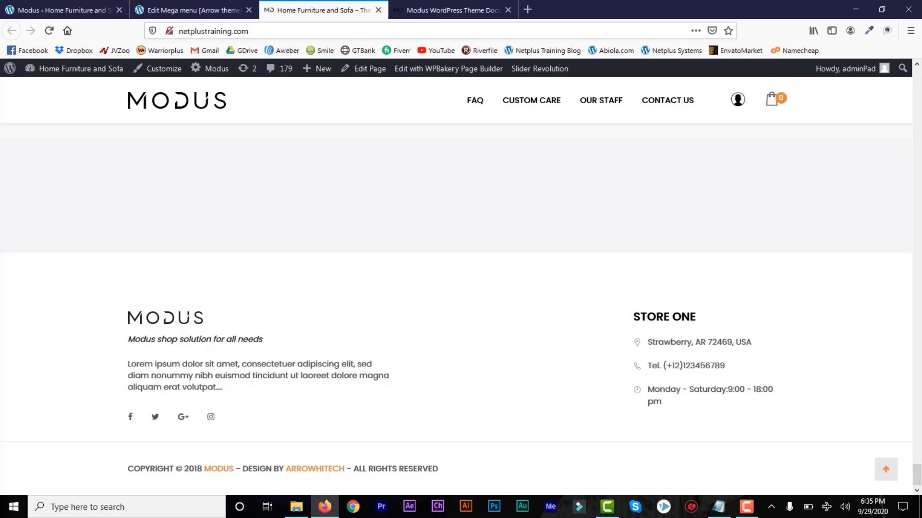
left_click(83, 10)
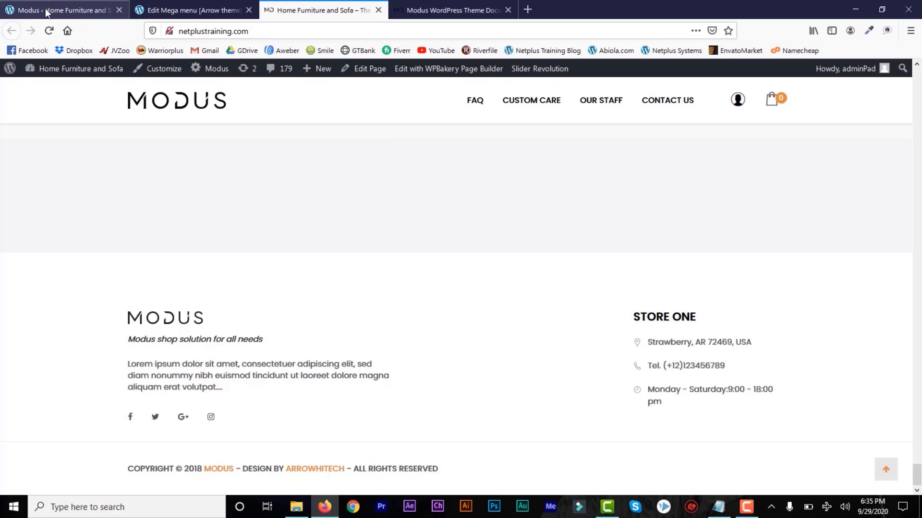
left_click_drag(915, 363, 917, 164)
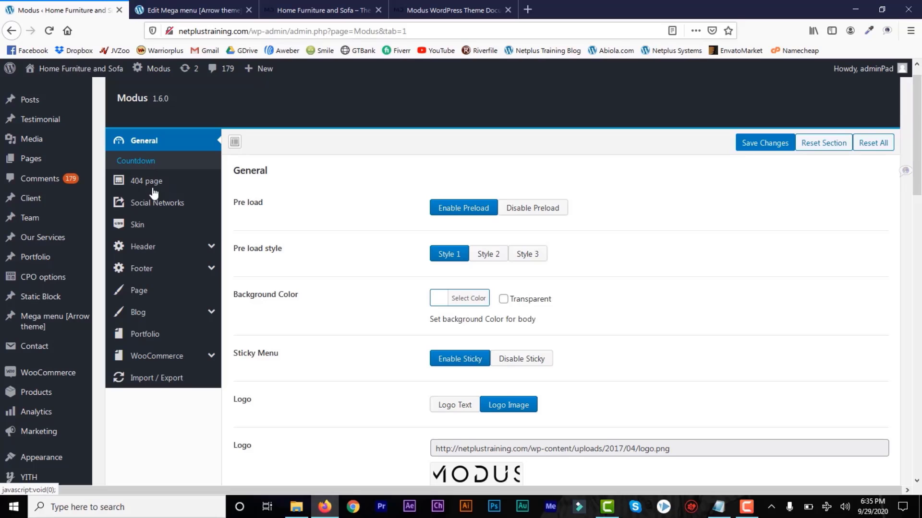
Compare the Modus header layouts Header 2, 3 and 4, settling on Header 6.
left_click(210, 247)
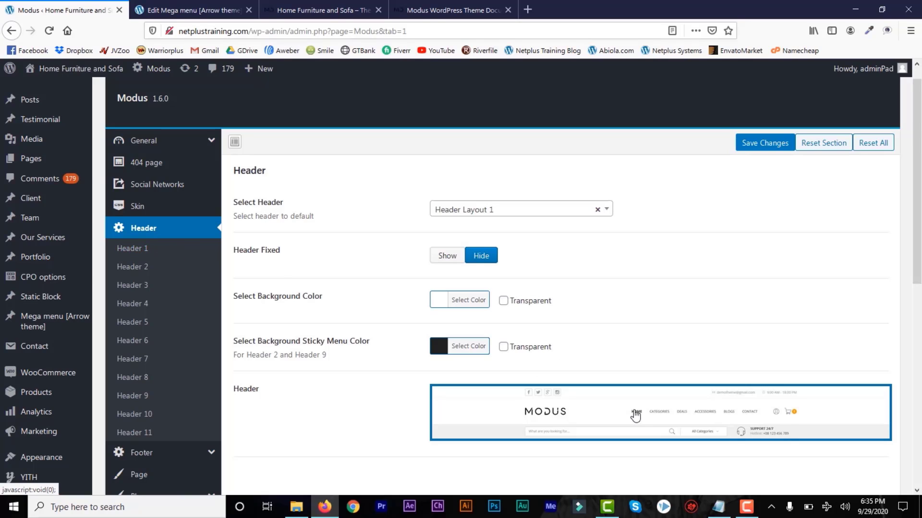
scroll(919, 186, "down", 2)
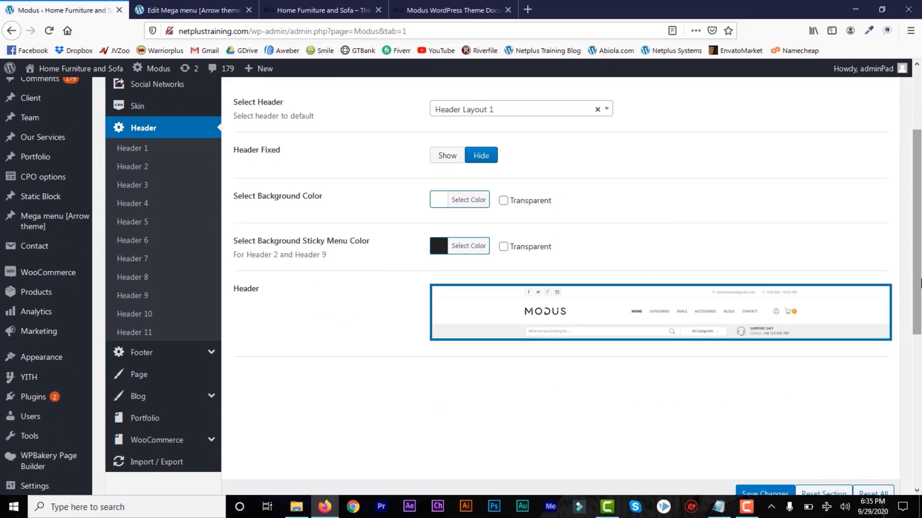
scroll(919, 297, "down", 1)
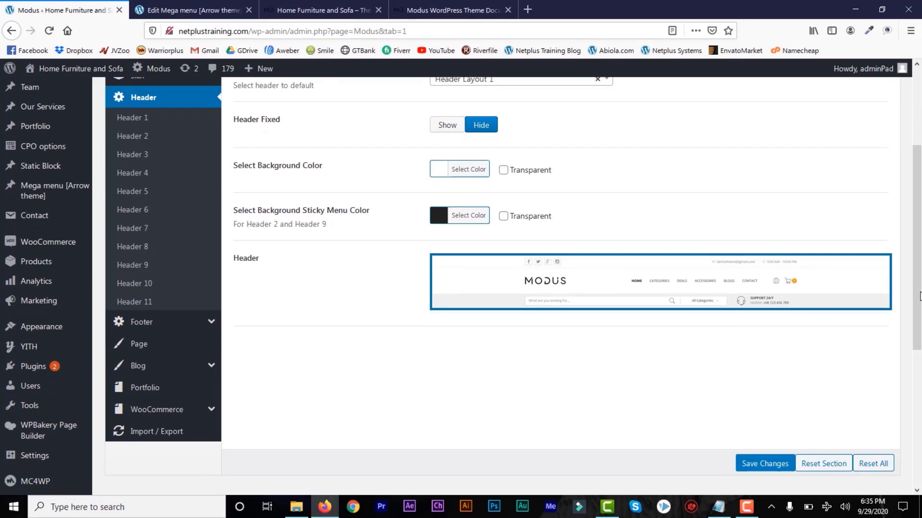
left_click(143, 142)
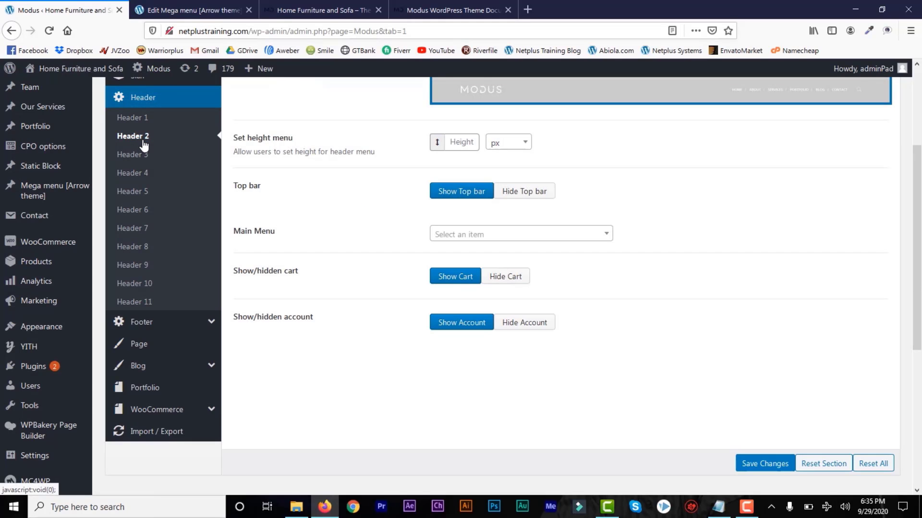
scroll(177, 185, "up", 3)
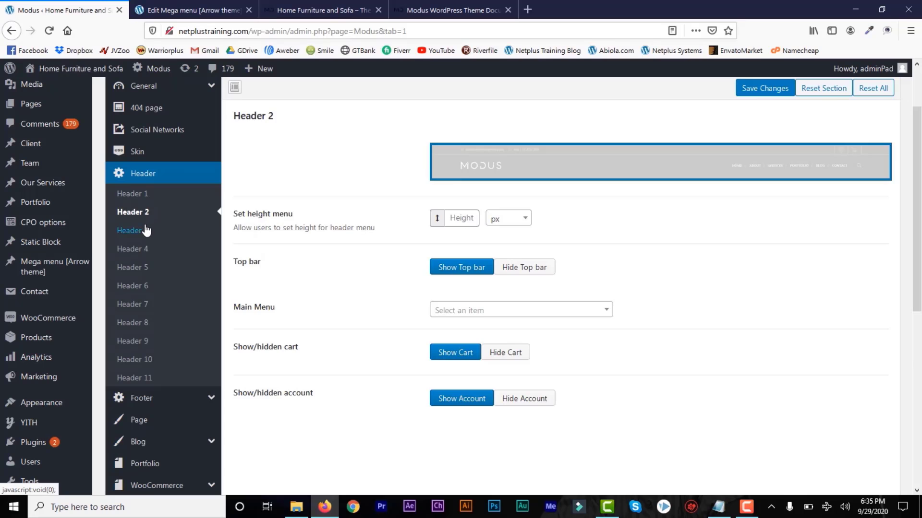
left_click(147, 231)
left_click(143, 253)
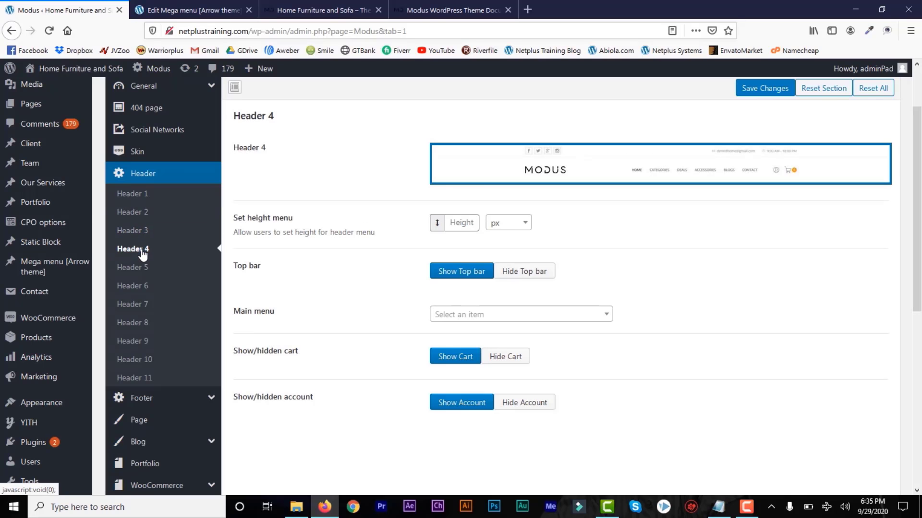
left_click(142, 288)
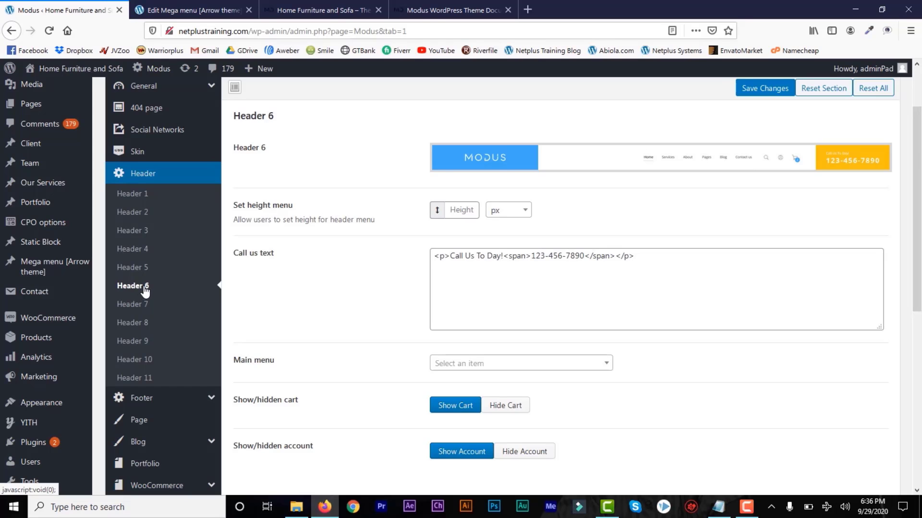
Check the Main menu list without changing it, then save the Header 6 options.
left_click_drag(917, 225, 914, 388)
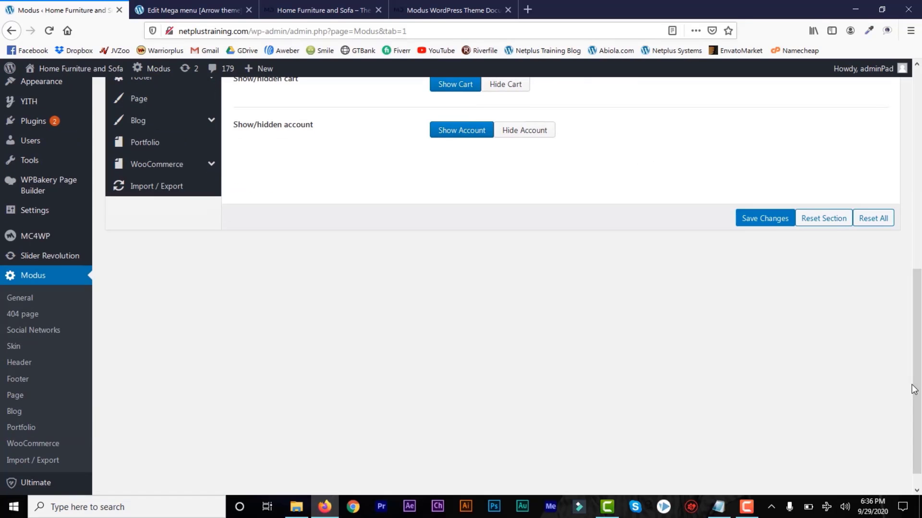
key("ctrl+a")
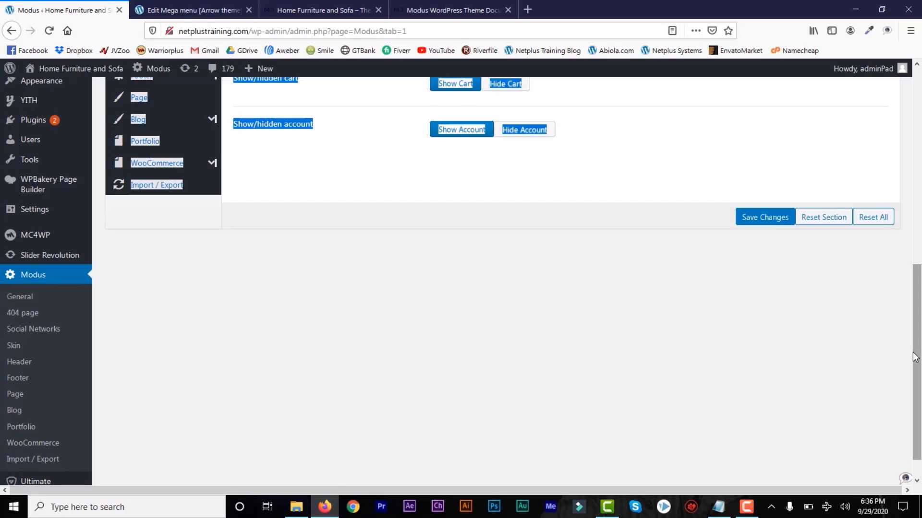
left_click_drag(907, 353, 919, 300)
left_click(613, 356)
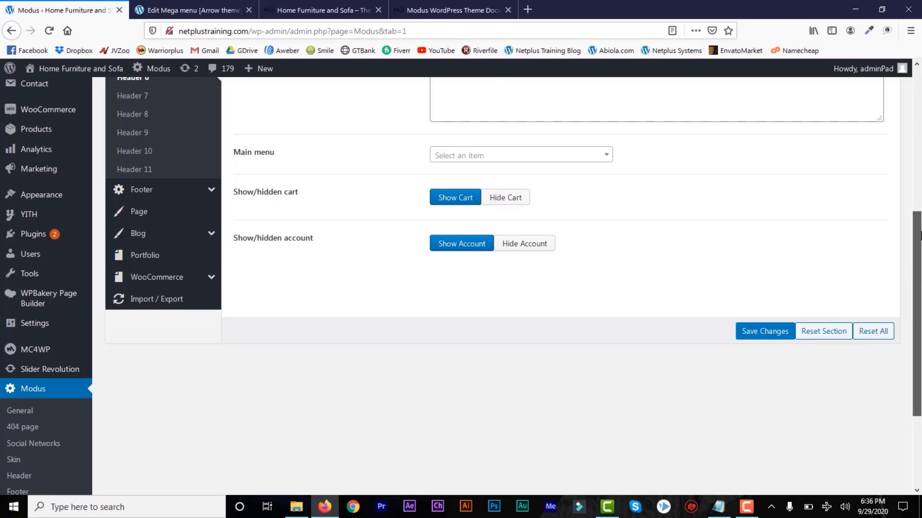
scroll(617, 226, "up", 2)
left_click(603, 244)
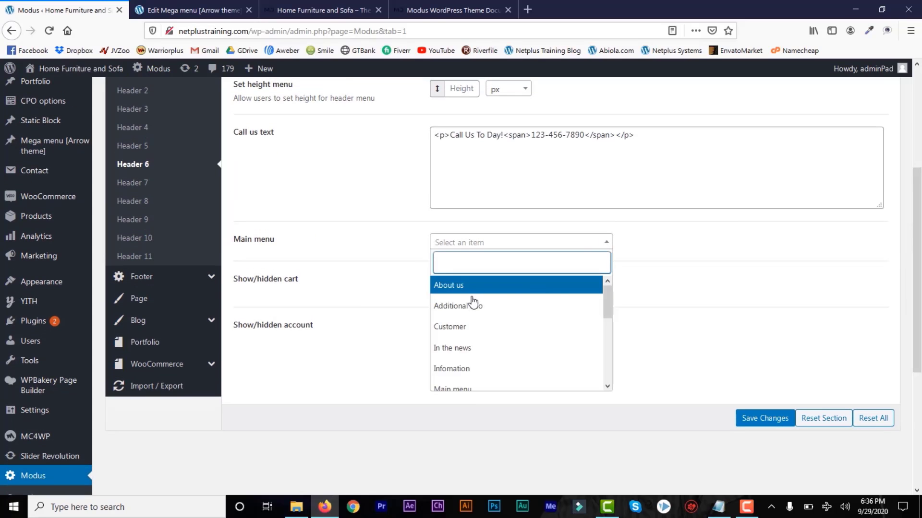
left_click(714, 267)
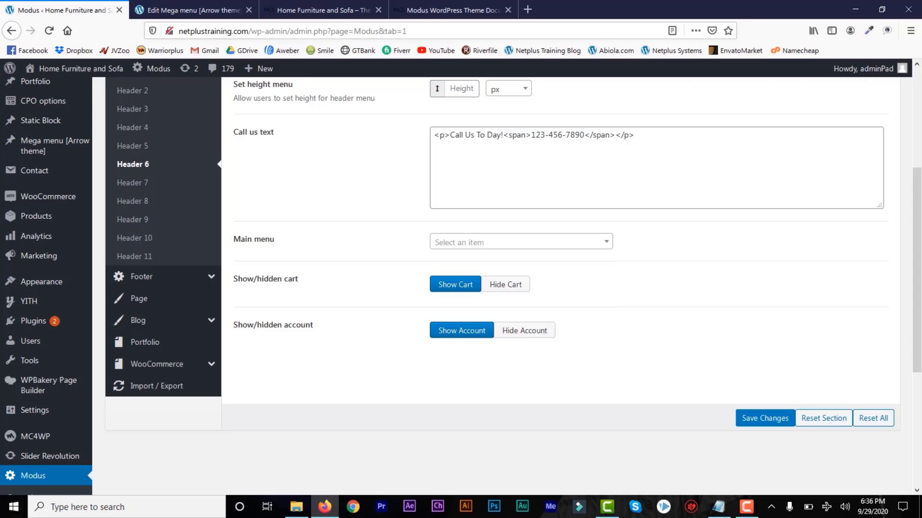
left_click_drag(920, 251, 920, 223)
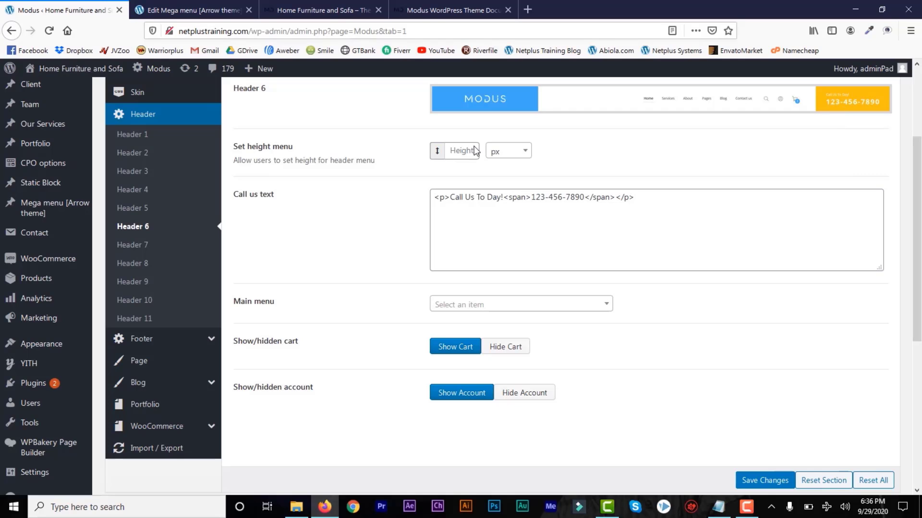
left_click(775, 480)
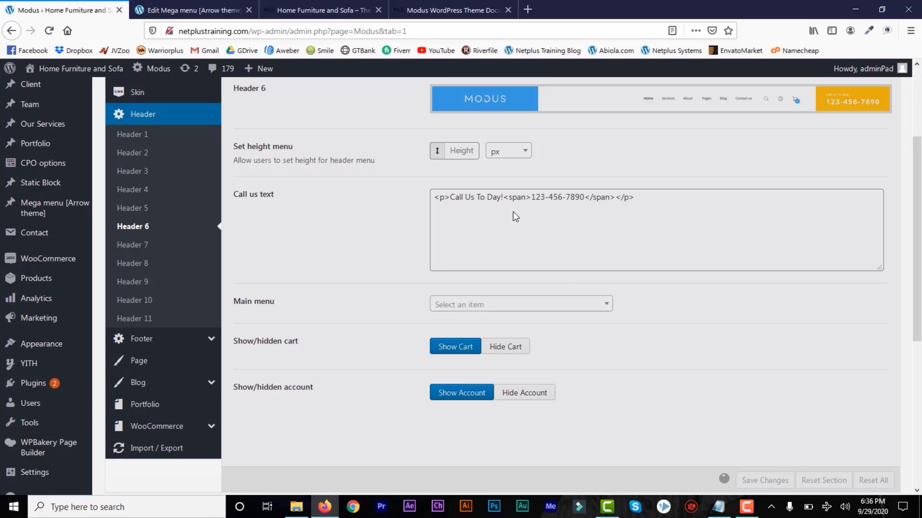
left_click_drag(920, 319, 920, 372)
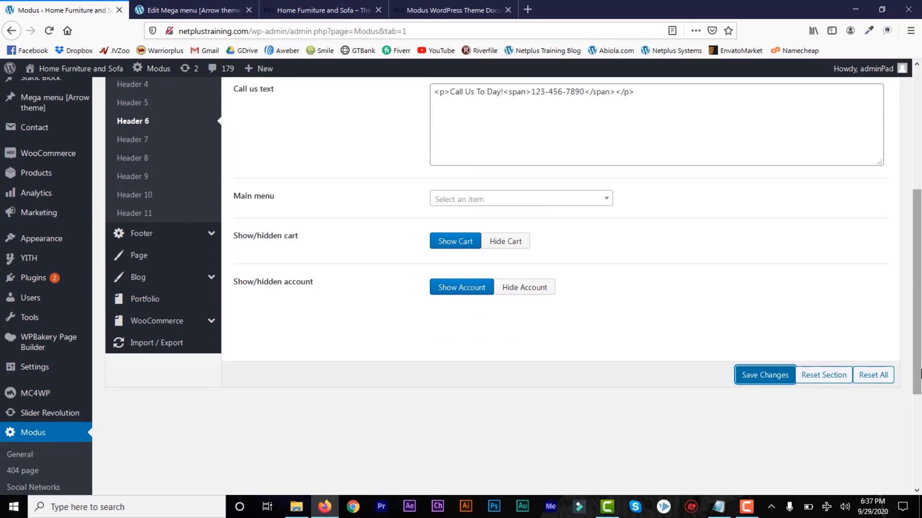
Look through the Modus footer options and then the blog options.
left_click(209, 234)
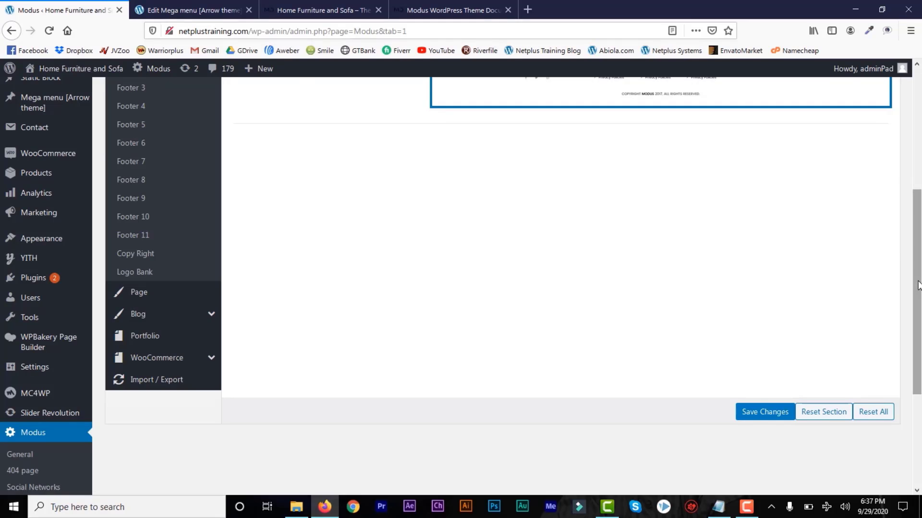
left_click_drag(918, 284, 918, 251)
left_click(212, 385)
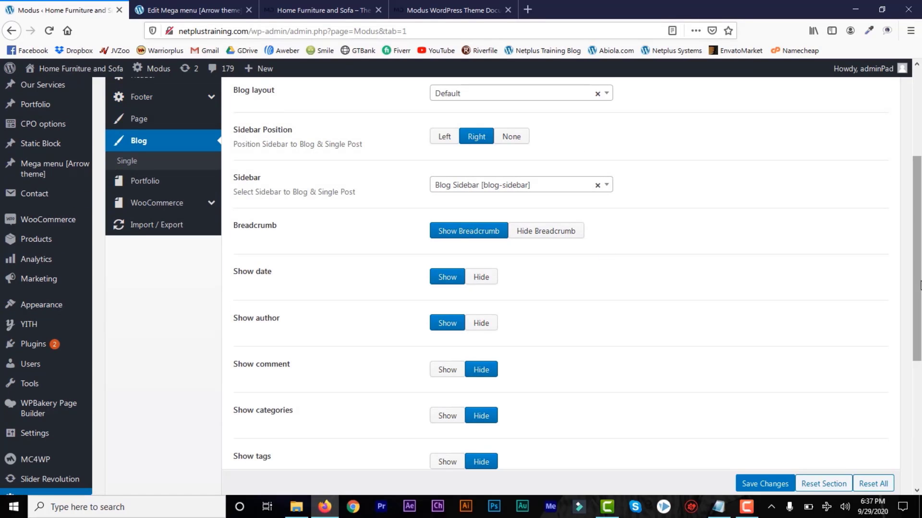
left_click_drag(918, 284, 919, 223)
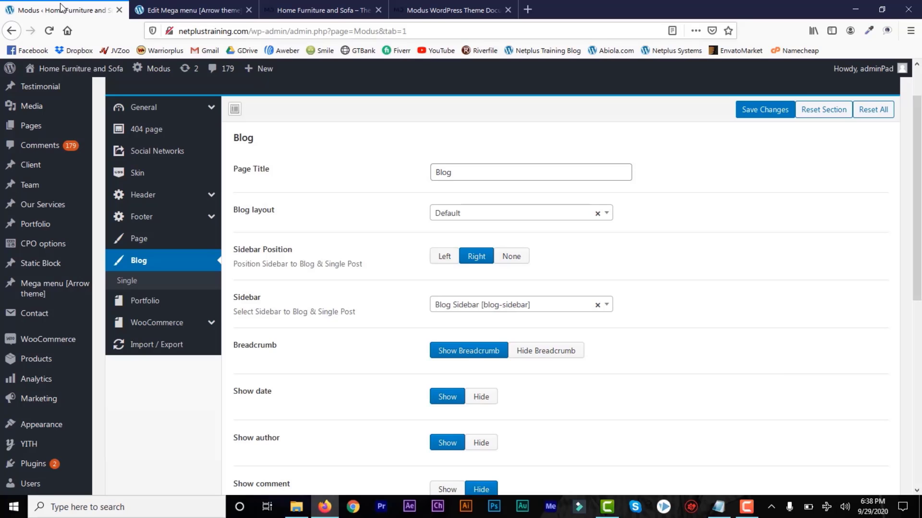
left_click_drag(918, 197, 921, 173)
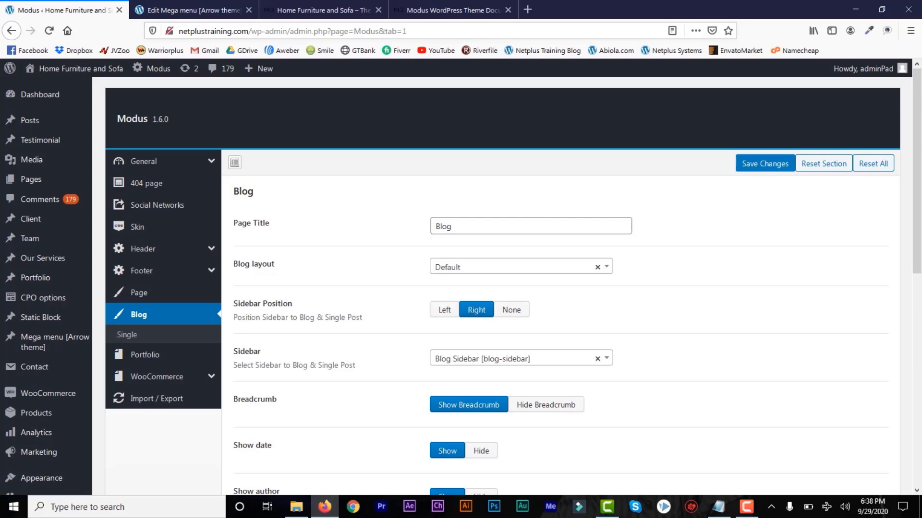
left_click_drag(921, 172, 918, 241)
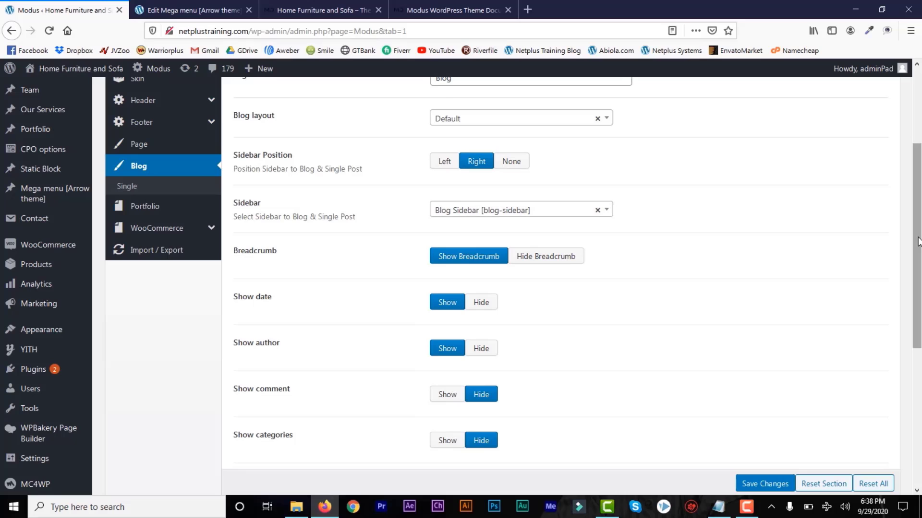
Review the portfolio and blog options again, finishing on the WooCommerce options.
left_click(150, 208)
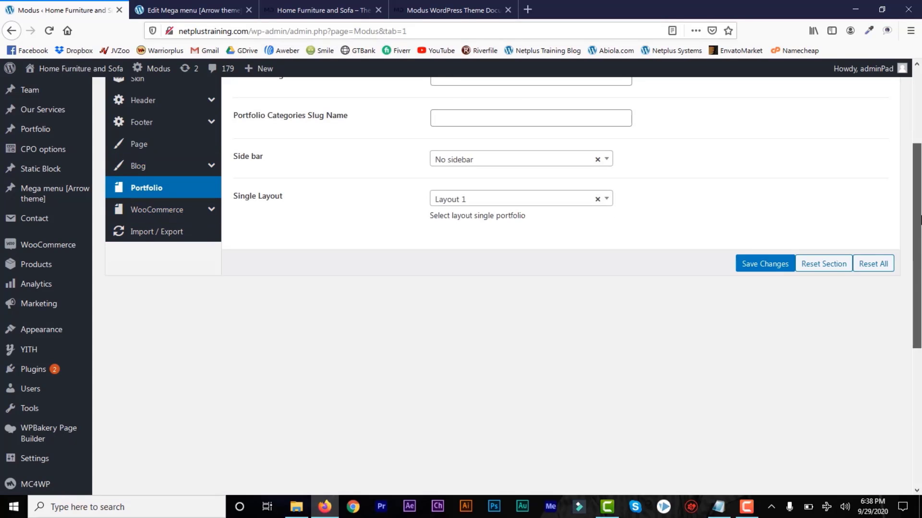
left_click_drag(919, 274, 919, 297)
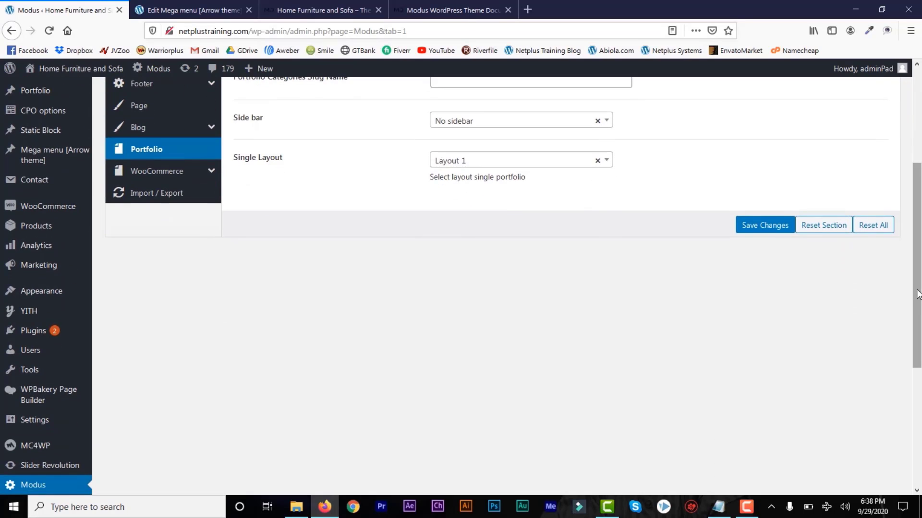
left_click_drag(917, 294, 920, 246)
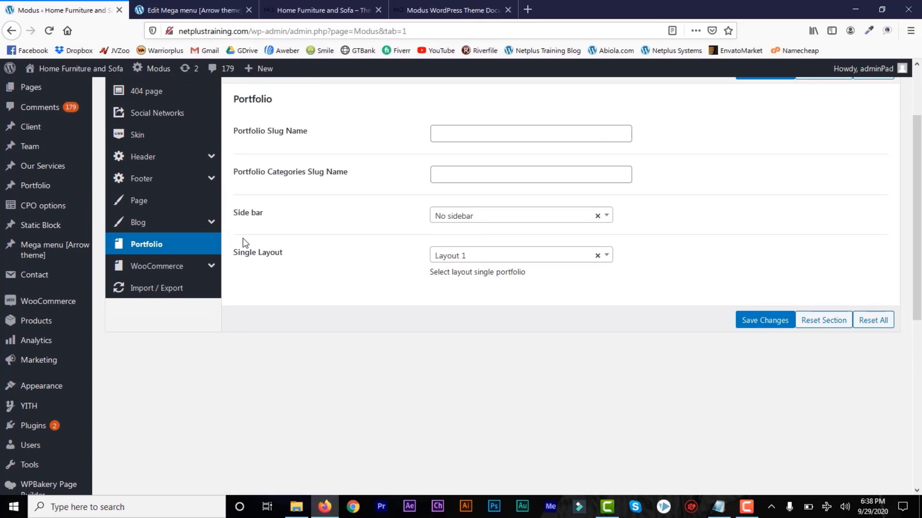
left_click(205, 224)
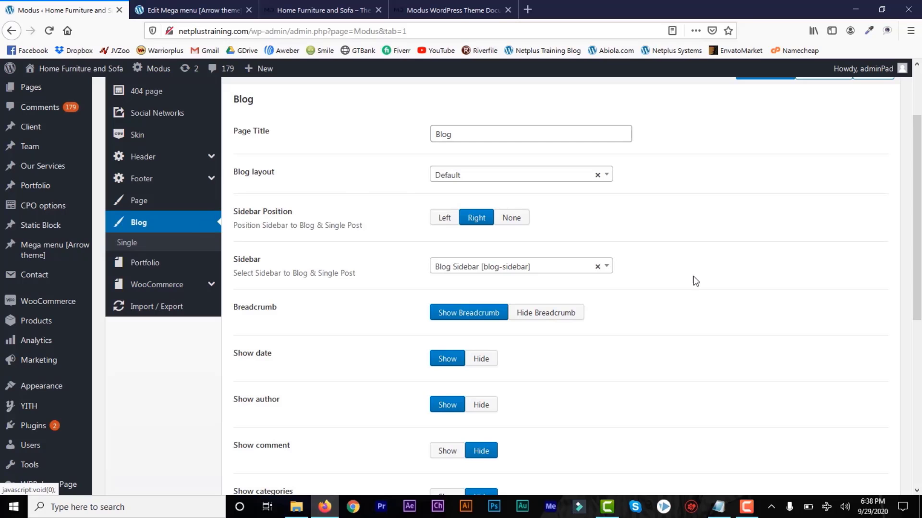
left_click_drag(914, 261, 906, 367)
scroll(918, 317, "up", 4)
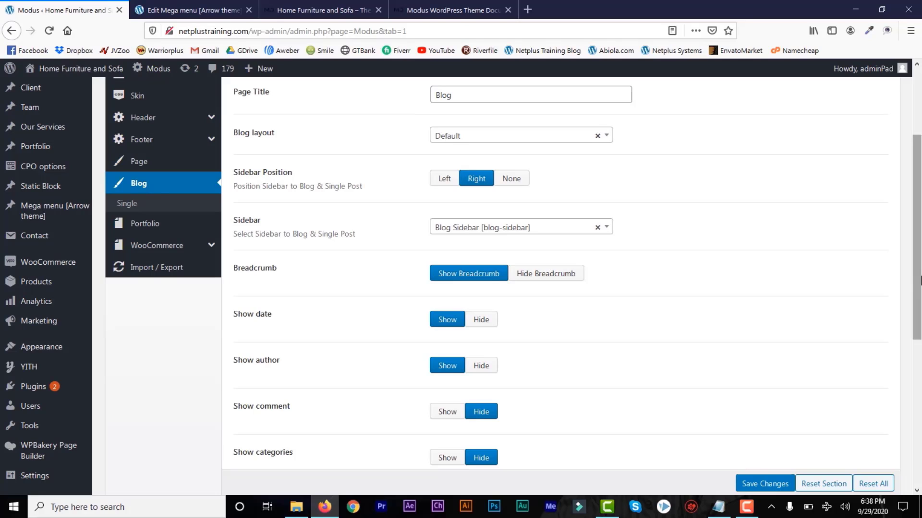
left_click(211, 247)
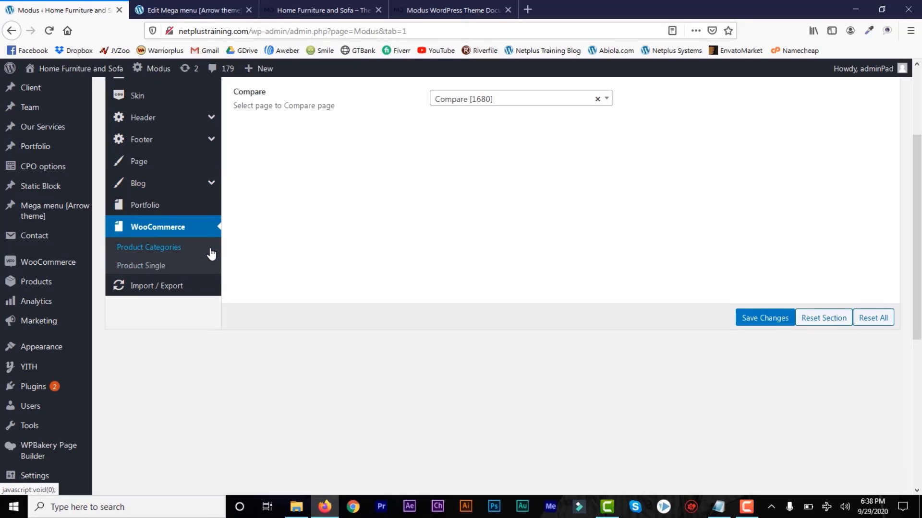
left_click_drag(917, 256, 920, 283)
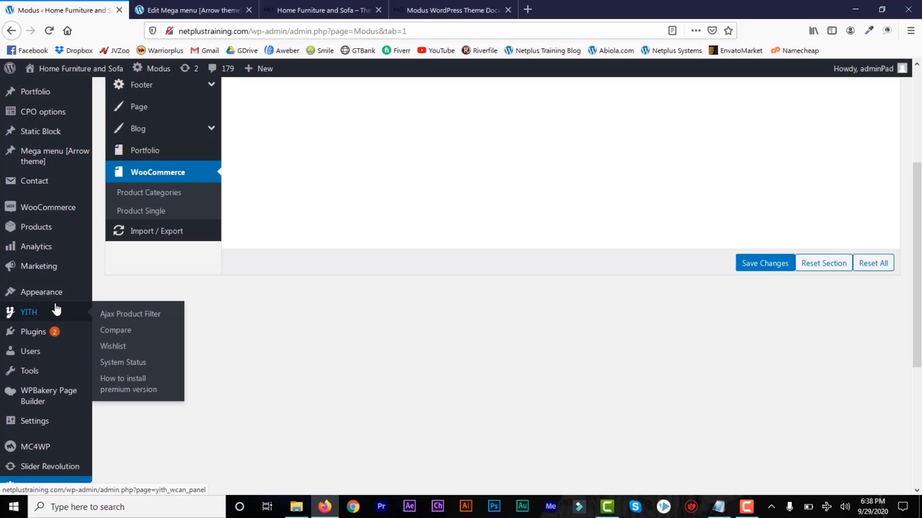
In the menu editor, select the My account, Checkout, Cart and Shop pages.
mouse_move(54, 298)
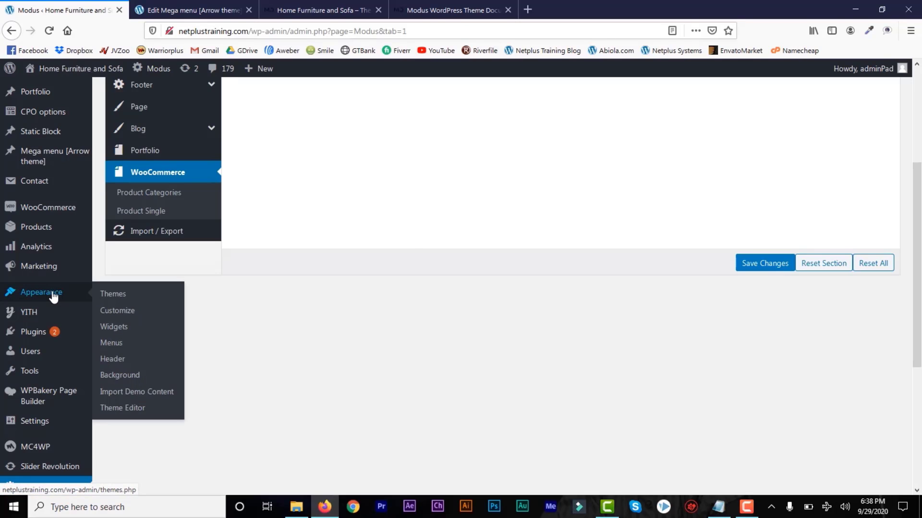
left_click(120, 346)
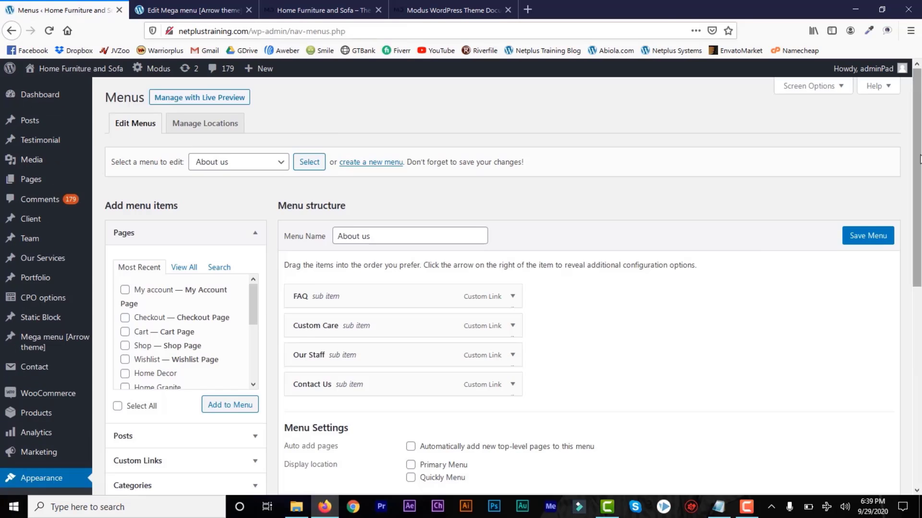
scroll(403, 247, "down", 3)
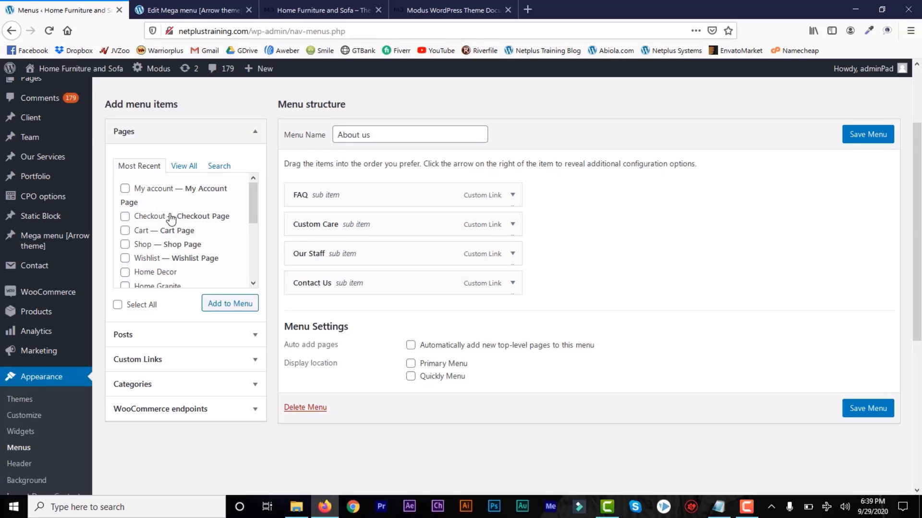
left_click(124, 189)
left_click(125, 217)
left_click(124, 231)
left_click(125, 246)
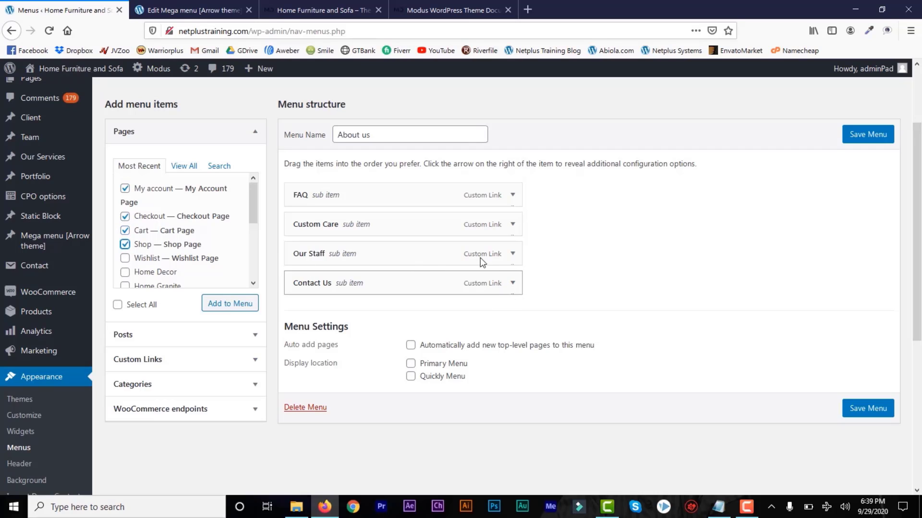
Remove Our Staff and add the selected pages to the About us menu.
left_click(512, 254)
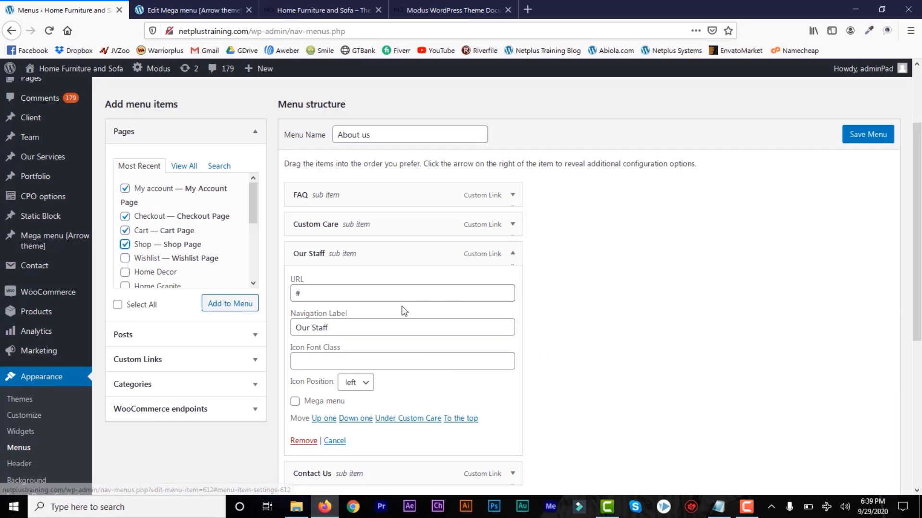
left_click(305, 441)
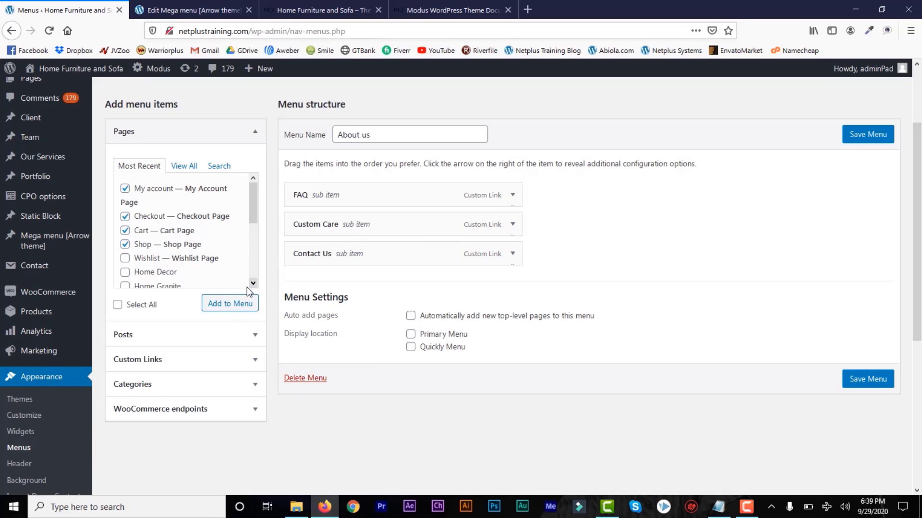
left_click(229, 307)
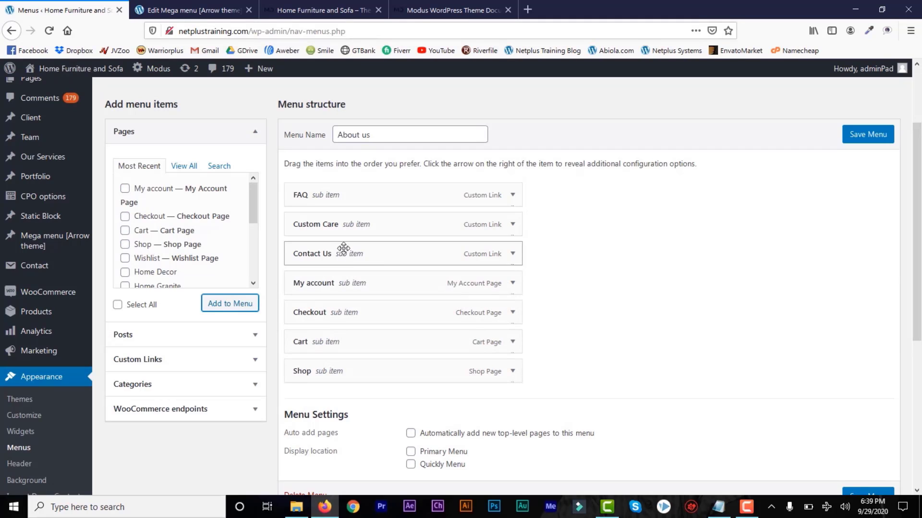
Reorder the menu: My account first, Checkout below it, Contact Us above Custom Care.
left_click_drag(343, 283, 339, 194)
left_click_drag(351, 319, 349, 219)
left_click_drag(334, 222, 331, 223)
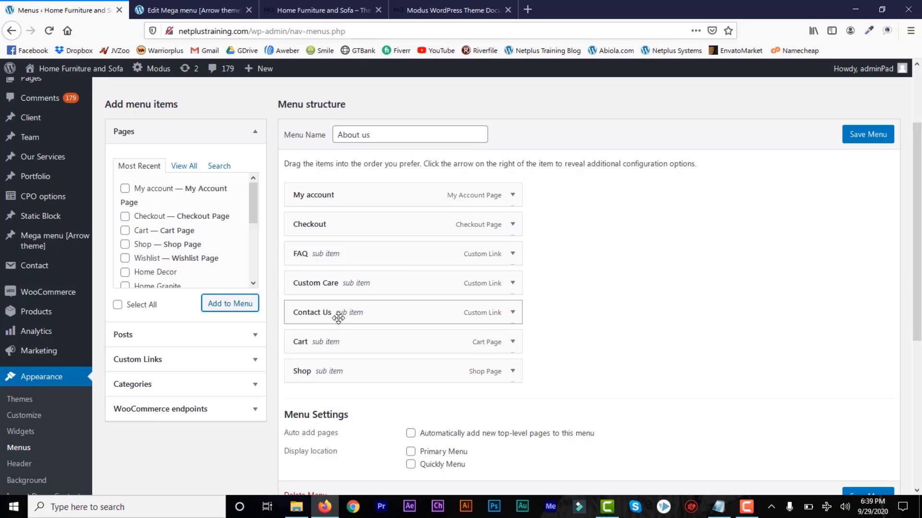
left_click_drag(338, 318, 338, 287)
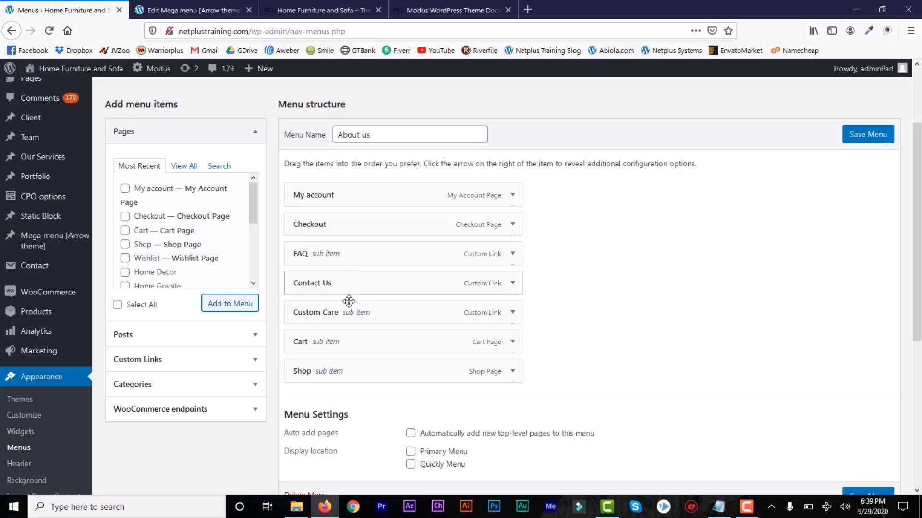
Remove Shop from the About us menu, save it, and go to the storefront.
left_click(512, 371)
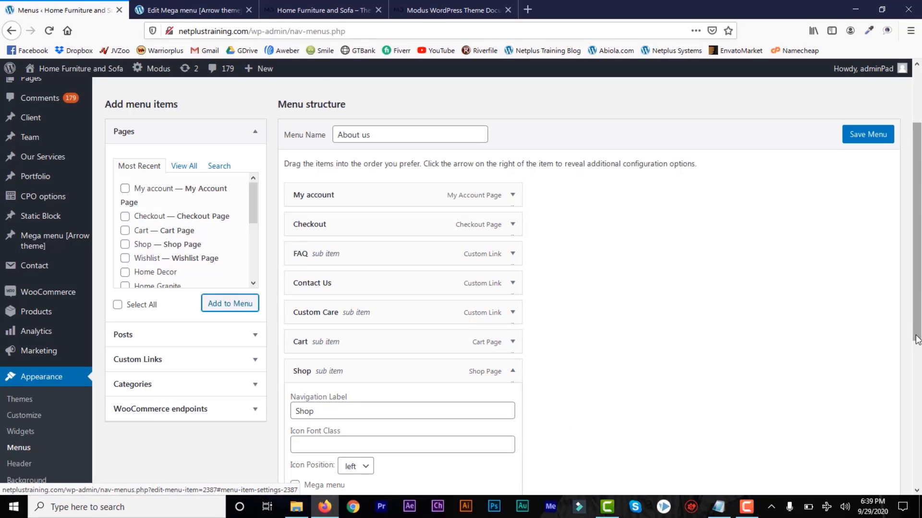
left_click_drag(917, 340, 917, 415)
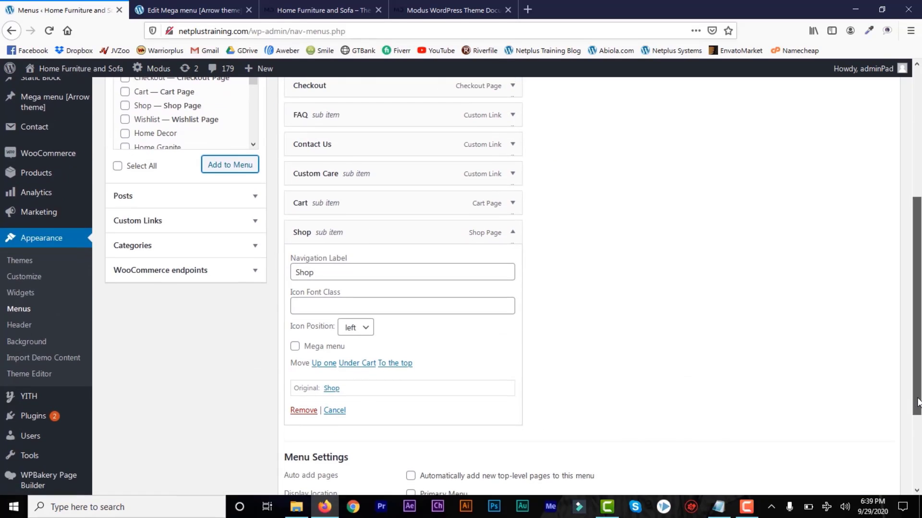
left_click(303, 408)
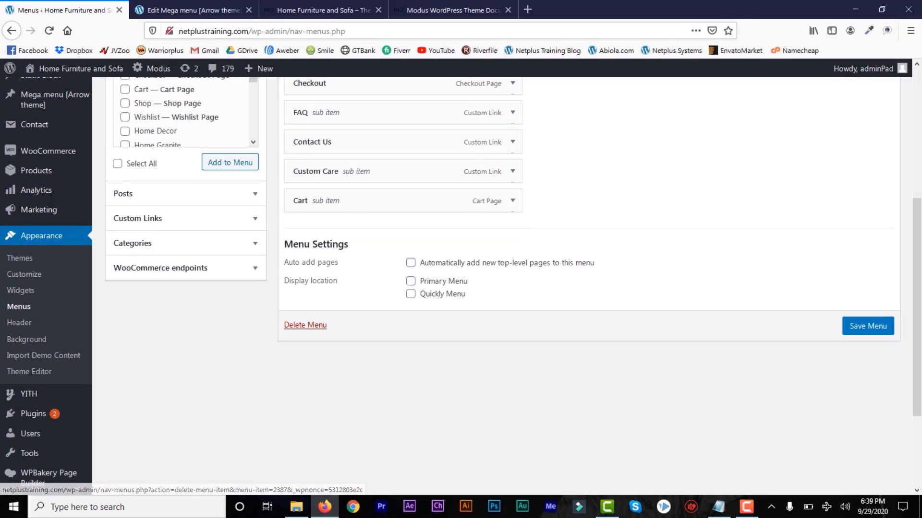
left_click(862, 331)
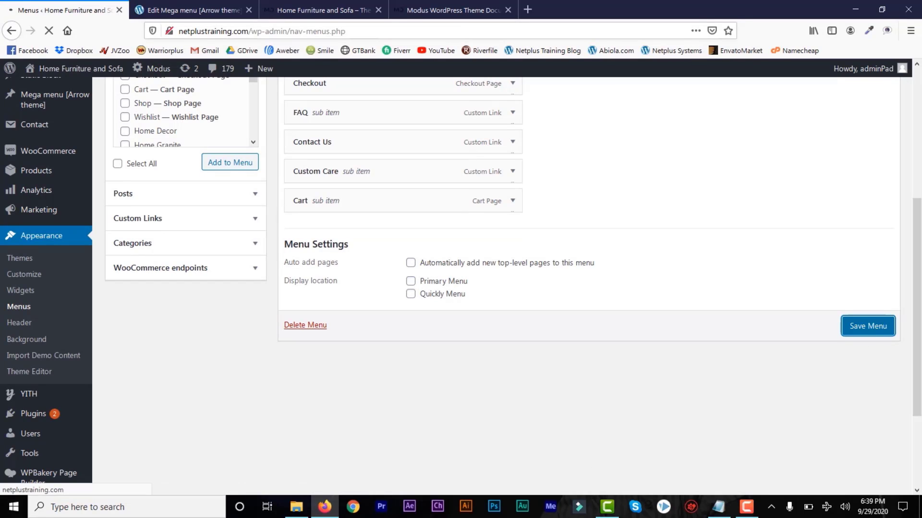
left_click_drag(919, 269, 919, 186)
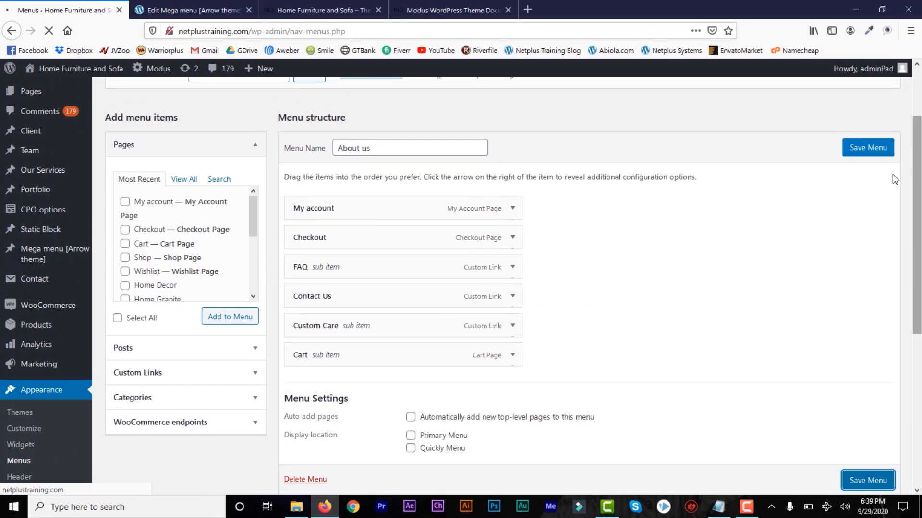
left_click(862, 152)
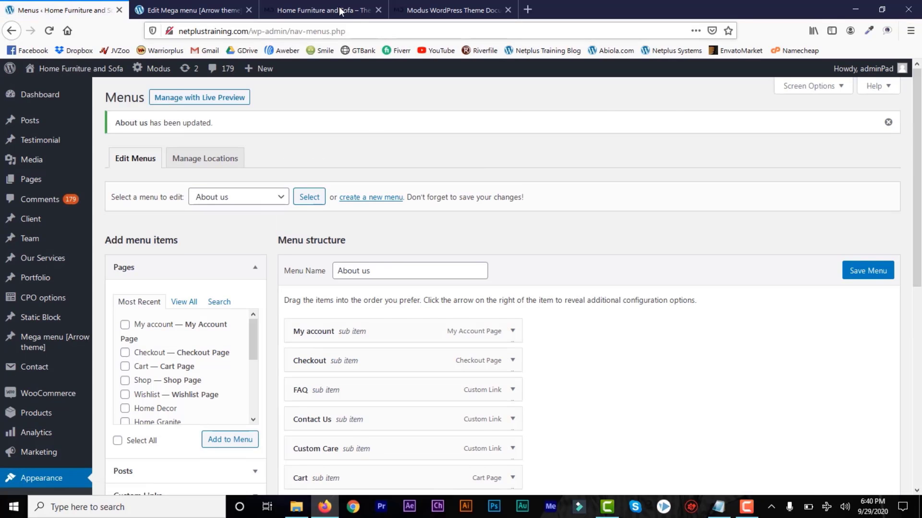
left_click(339, 10)
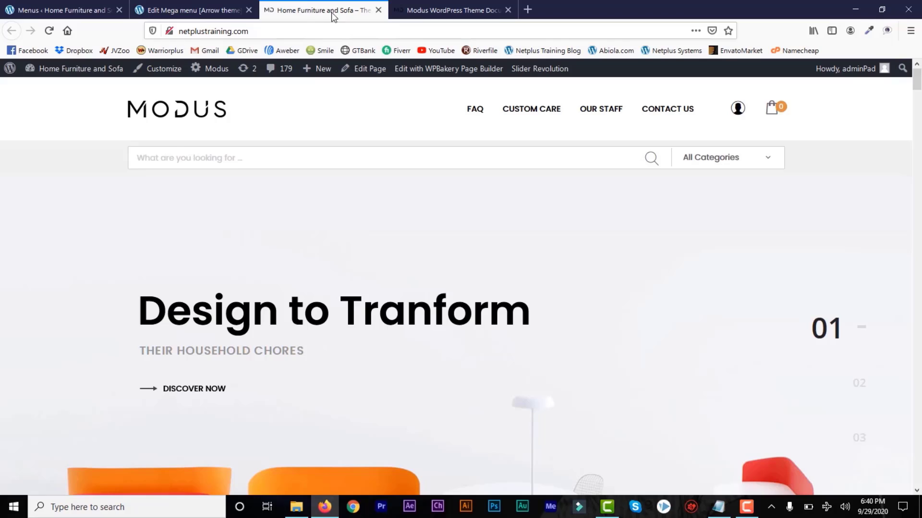
Reload the storefront, visit My Account's Orders and Account details, then return to Menus.
left_click(50, 32)
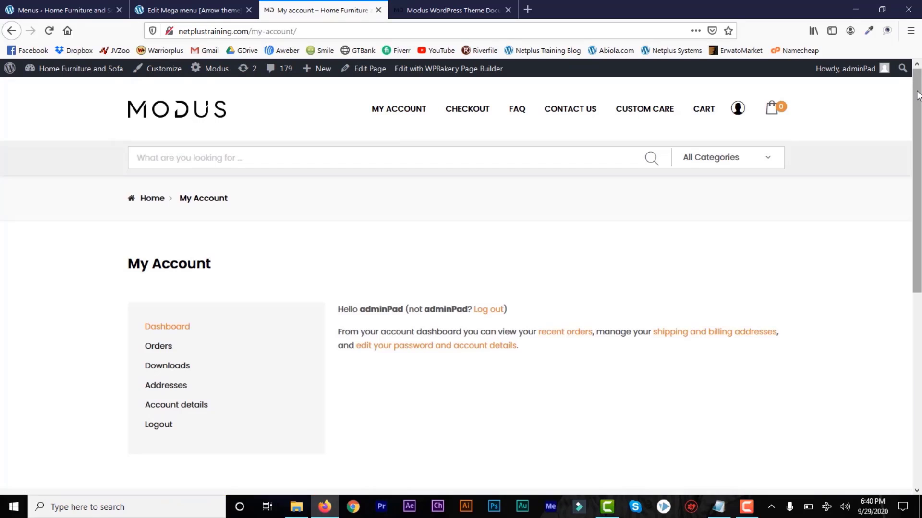
scroll(206, 277, "down", 2)
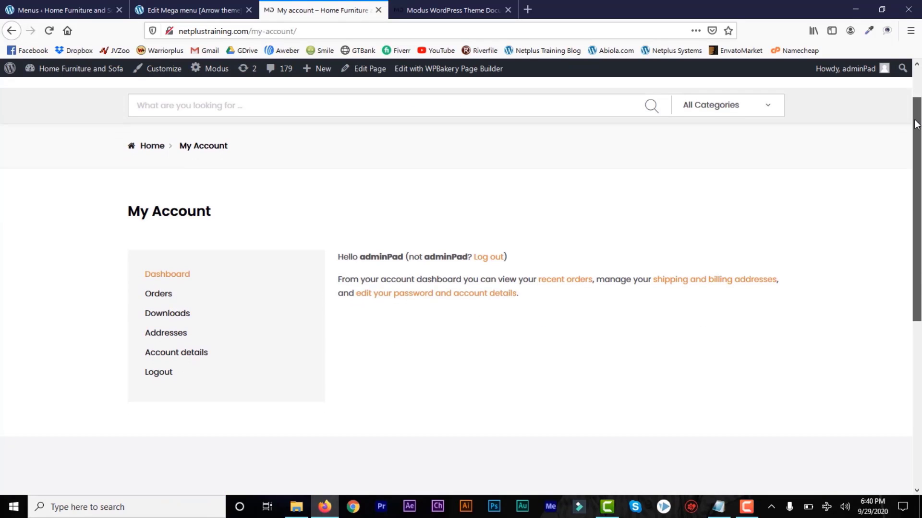
left_click(166, 297)
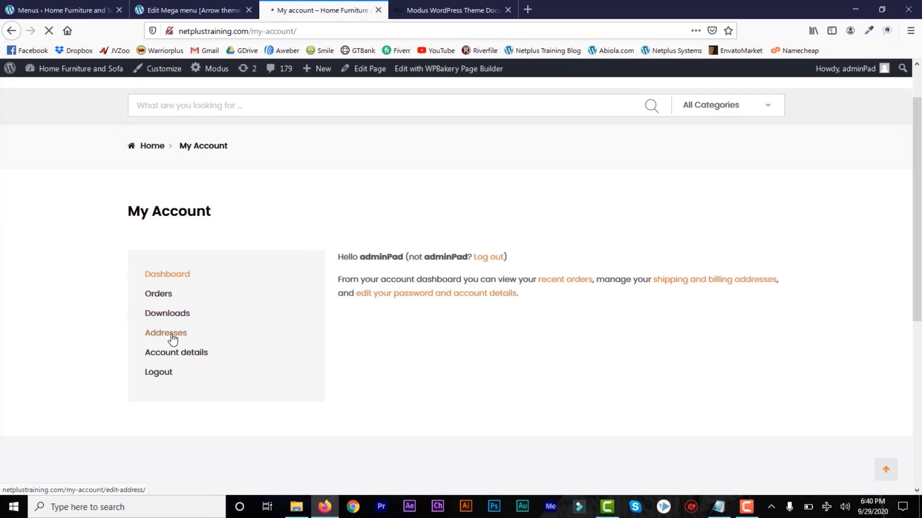
left_click(176, 355)
left_click(70, 9)
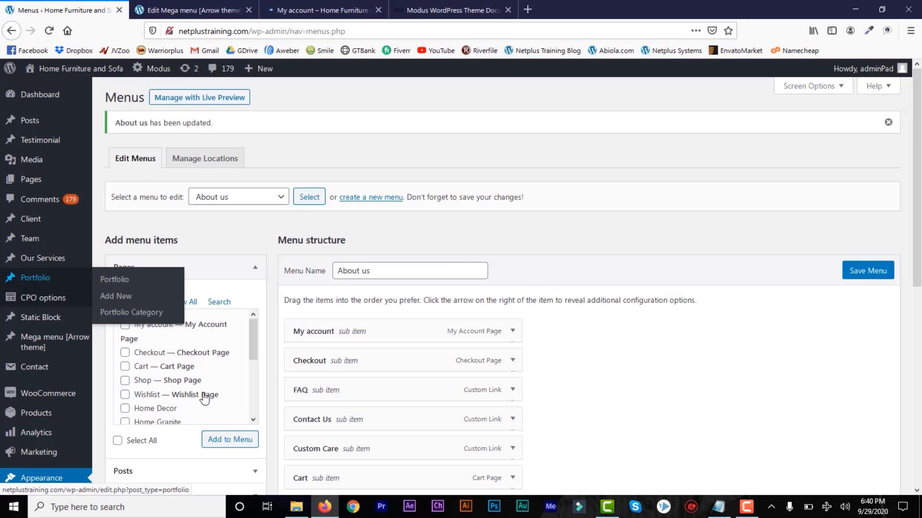
In WooCommerce product settings, restrict reviews to verified owners and save the changes.
mouse_move(60, 397)
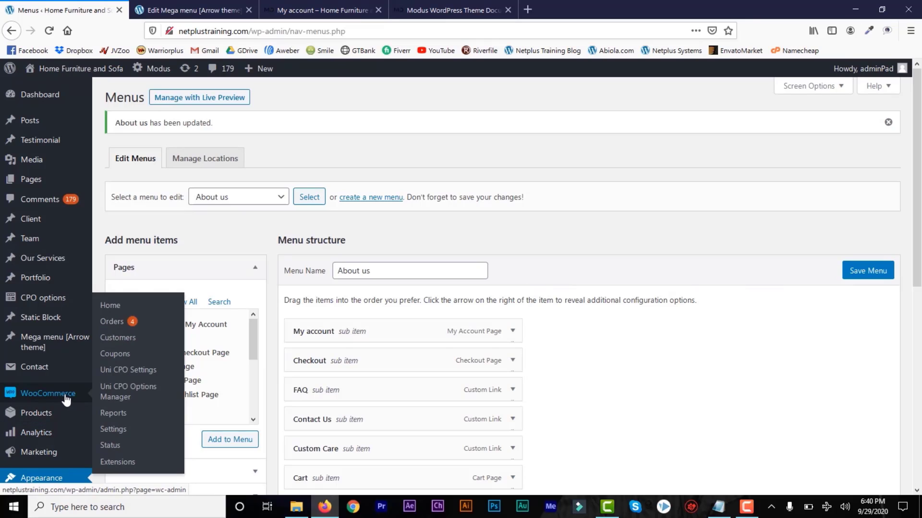
left_click(113, 430)
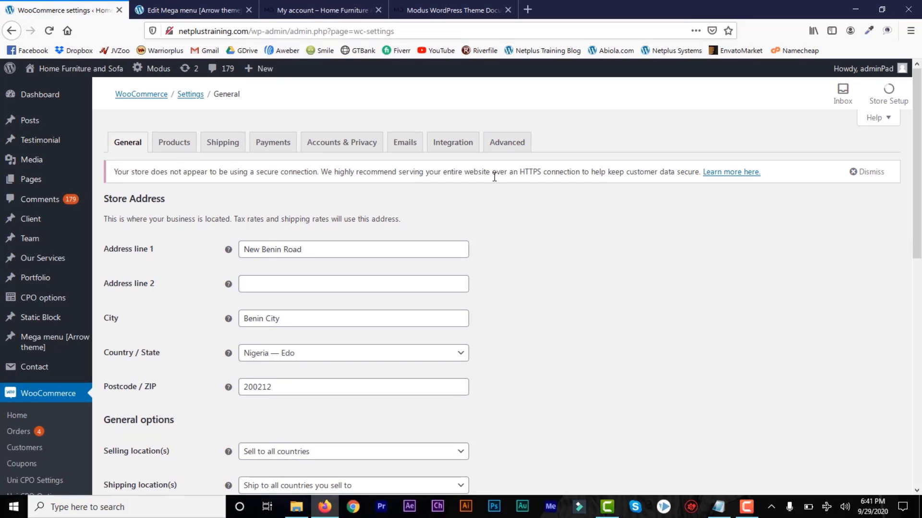
left_click_drag(920, 216, 920, 168)
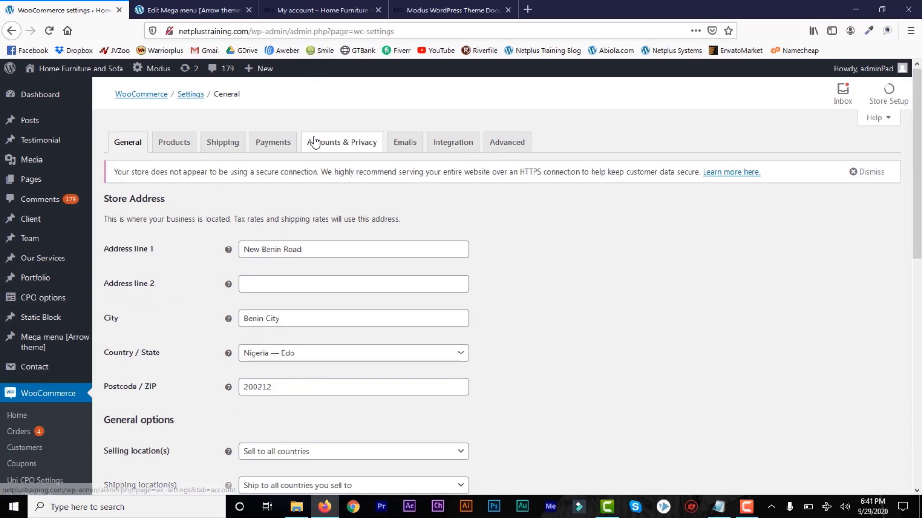
left_click(175, 148)
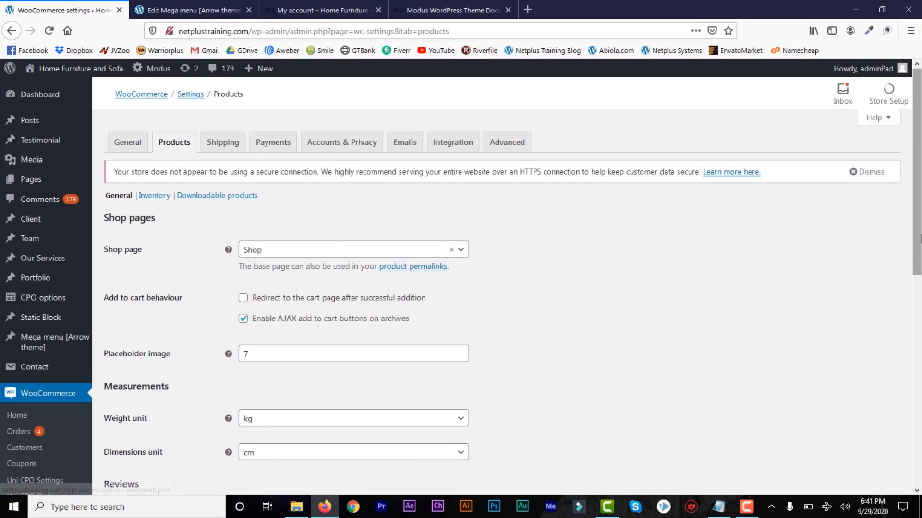
scroll(910, 315, "down", 5)
left_click_drag(908, 337, 908, 343)
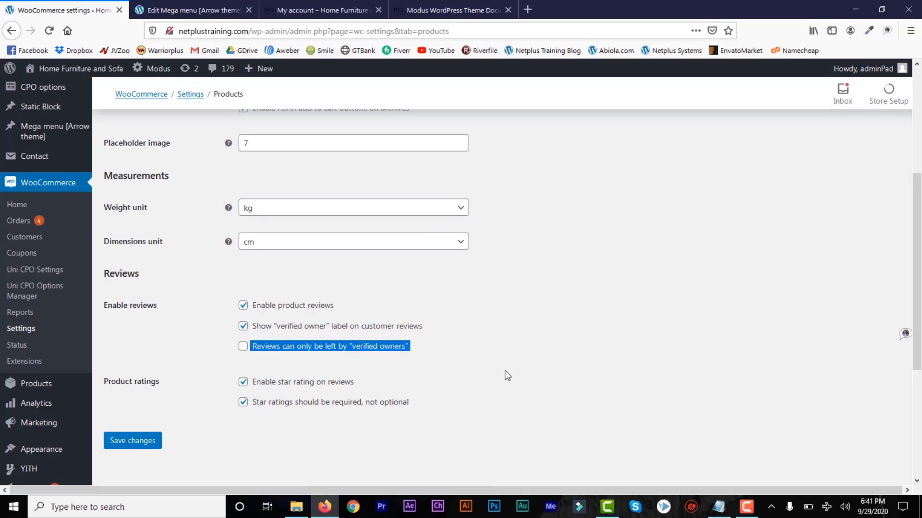
left_click(288, 369)
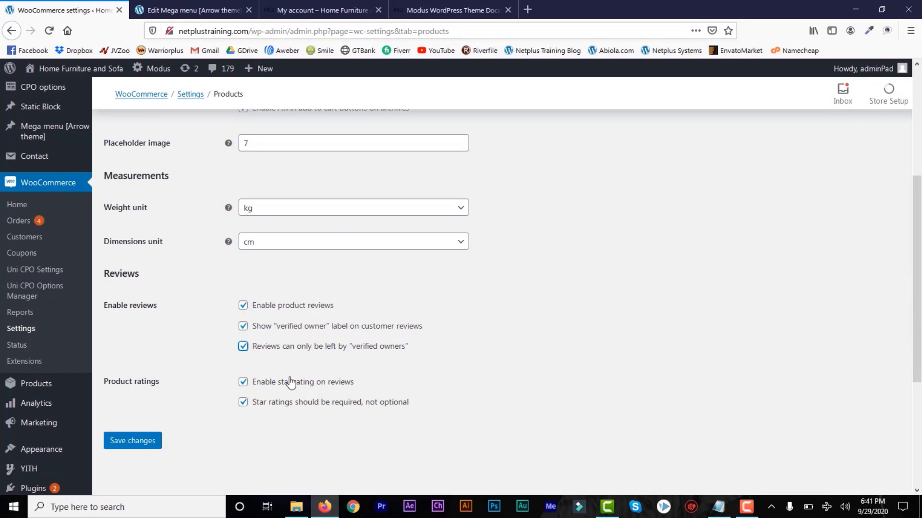
left_click(142, 444)
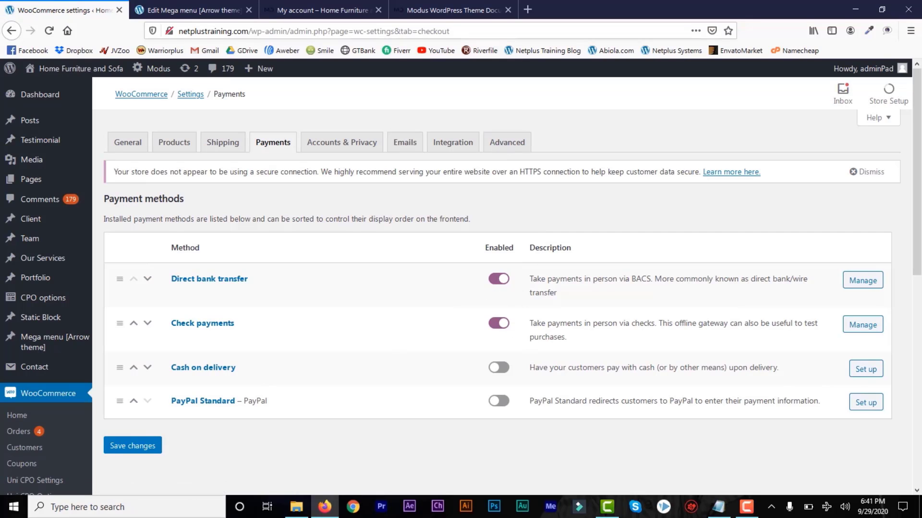
Move between the storefront's account details page and the payment settings, ending on account details.
left_click_drag(918, 265, 915, 240)
left_click(335, 13)
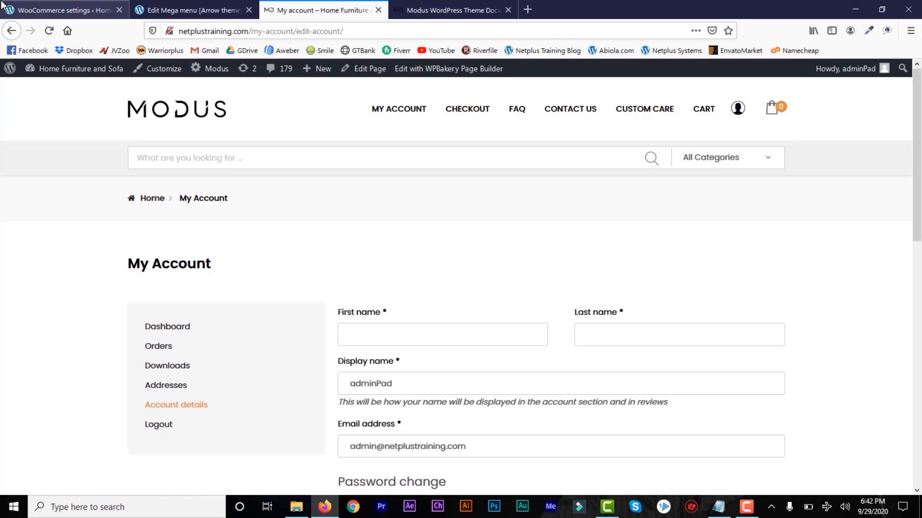
left_click(50, 12)
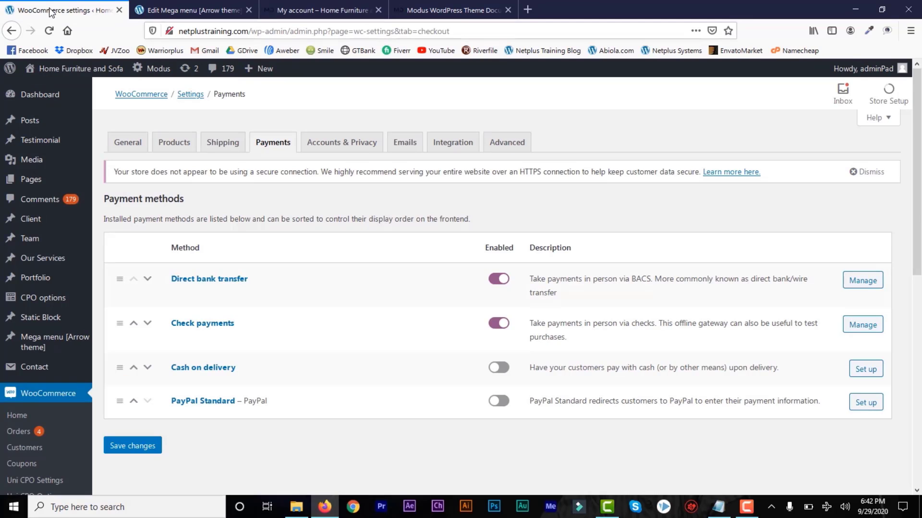
mouse_move(917, 201)
left_mouse_down()
mouse_move(910, 383)
mouse_move(916, 218)
left_mouse_up()
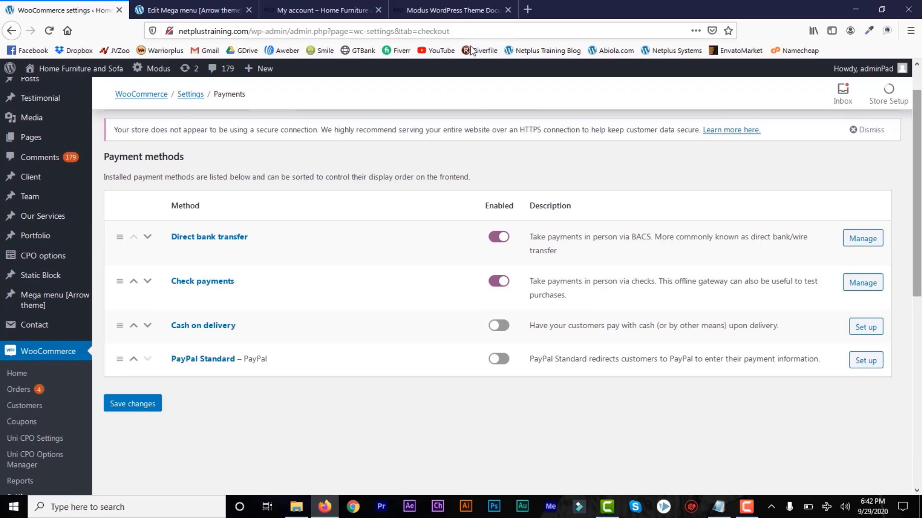
left_click(304, 11)
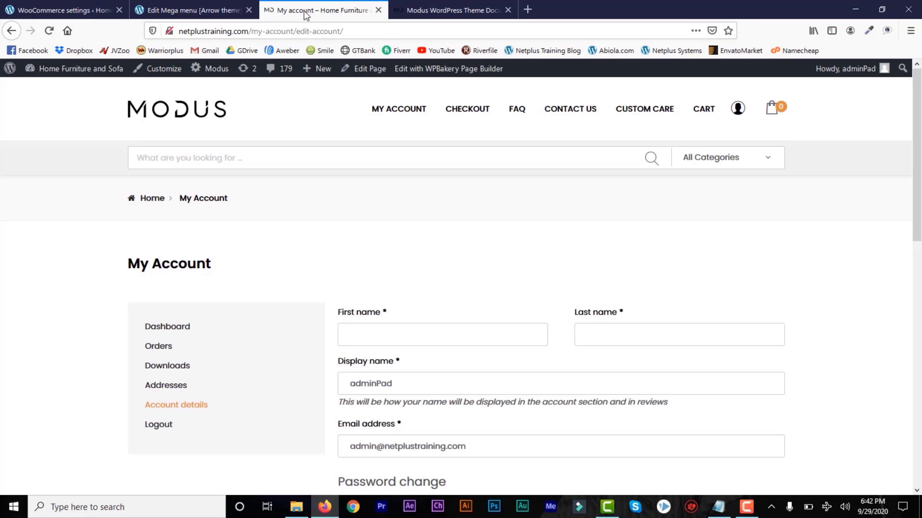
Open the My Account page in WPBakery Page Builder's front-end editor.
left_click(438, 72)
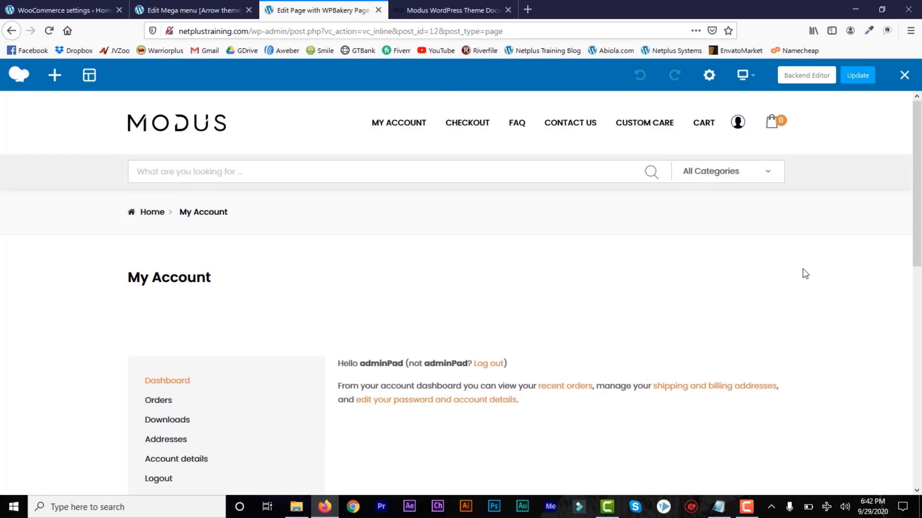
left_click(917, 364)
left_click_drag(918, 365, 918, 286)
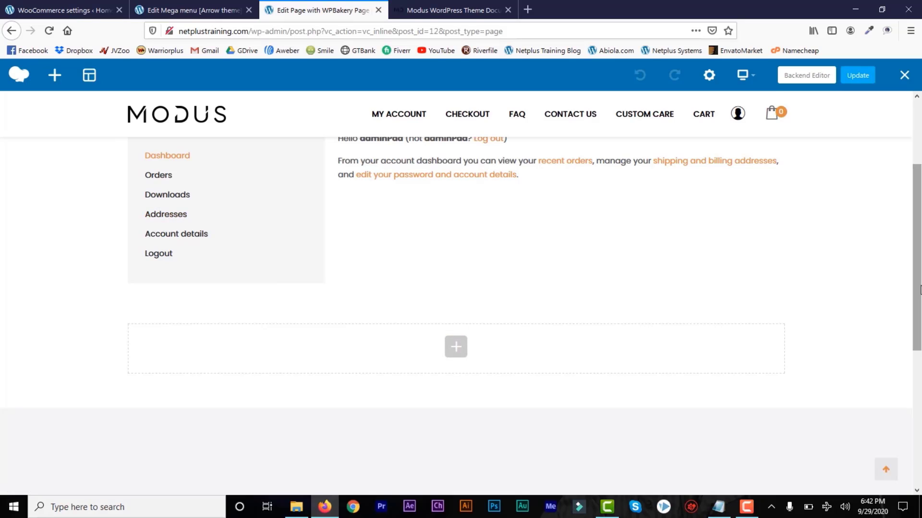
left_click_drag(920, 299, 920, 267)
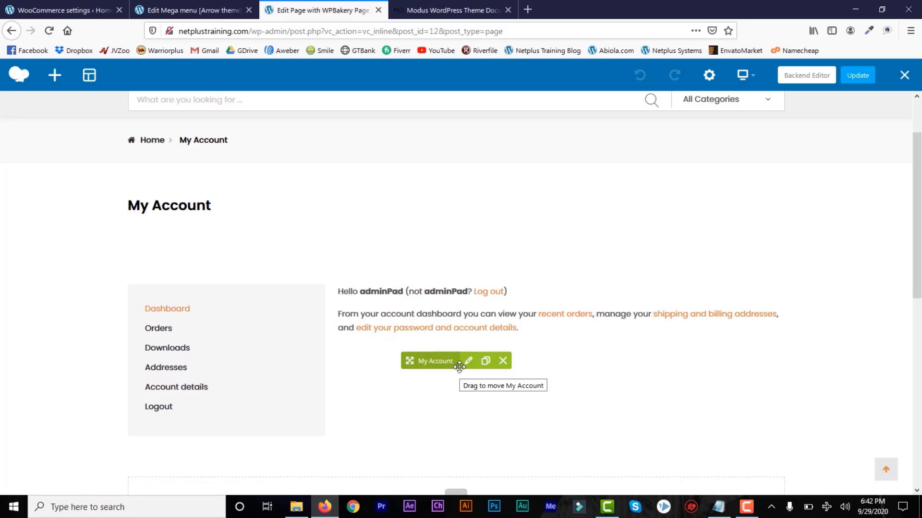
Browse and close the element list, then open Add Element for the empty row.
left_click(55, 75)
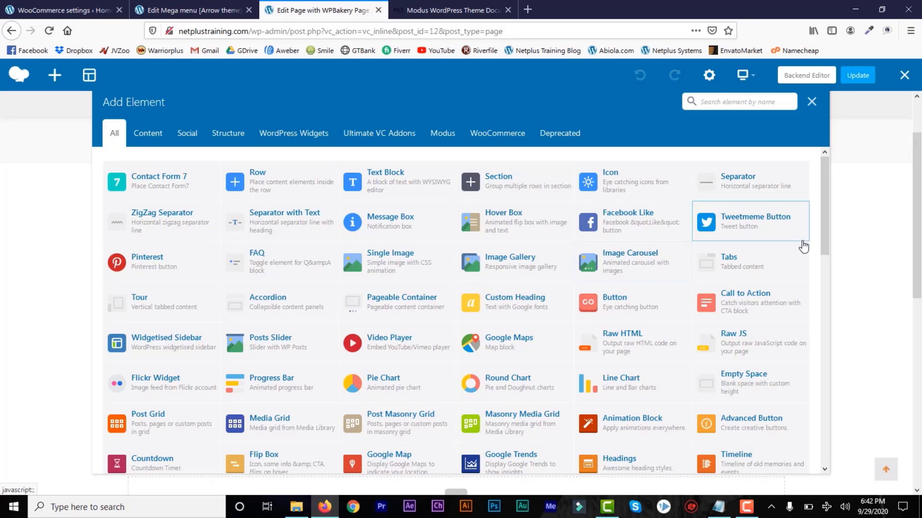
left_click_drag(825, 232, 820, 352)
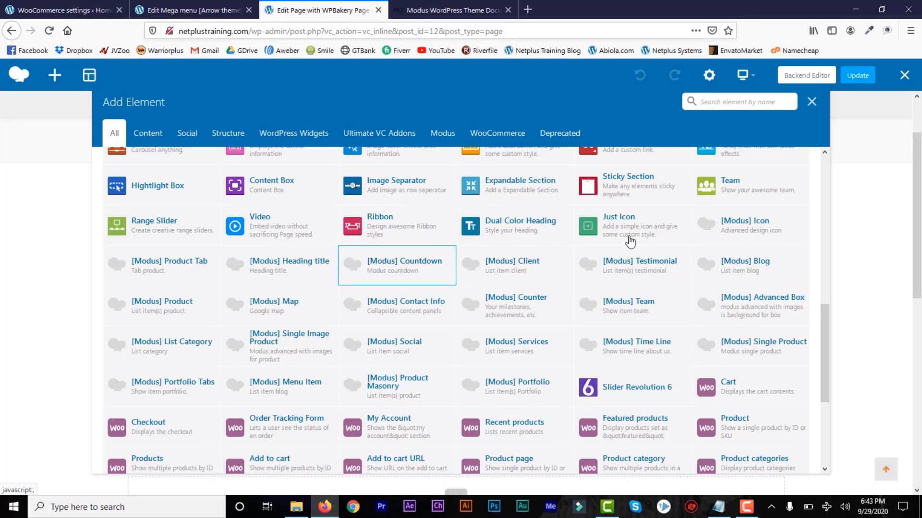
left_click(811, 102)
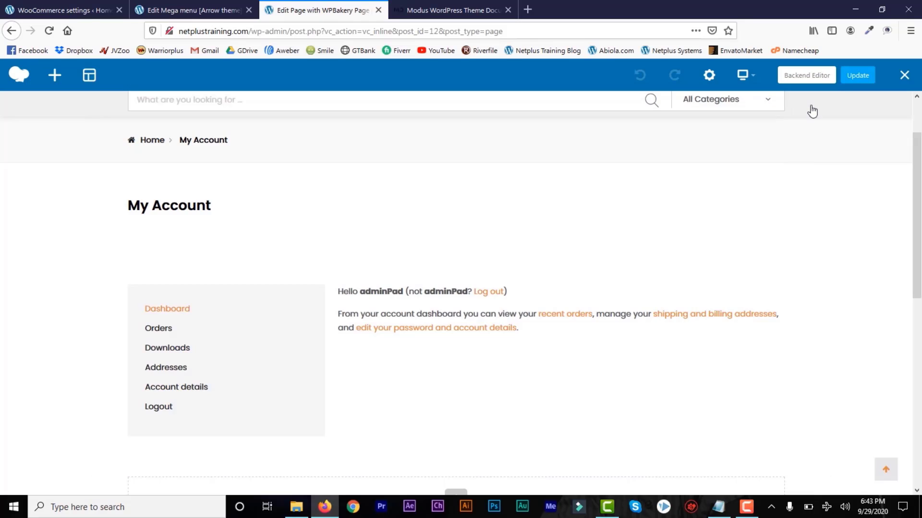
left_click_drag(917, 257, 918, 336)
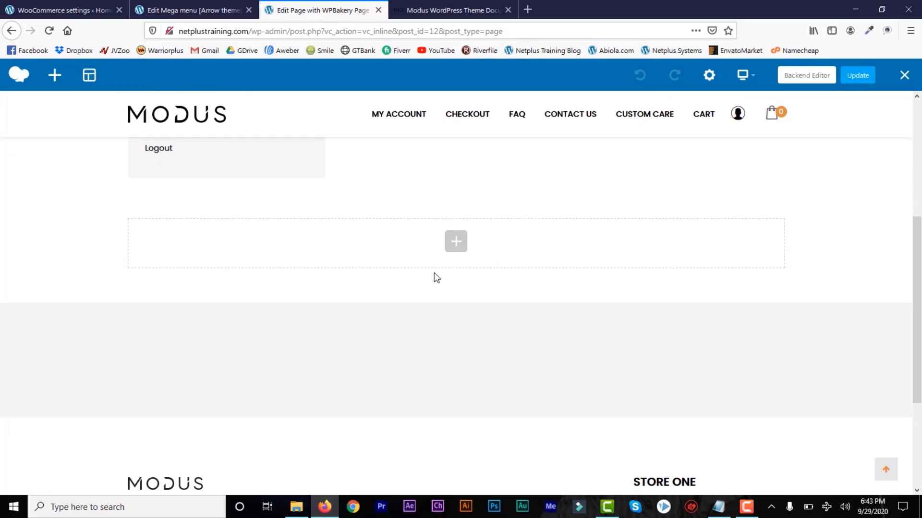
left_click(458, 244)
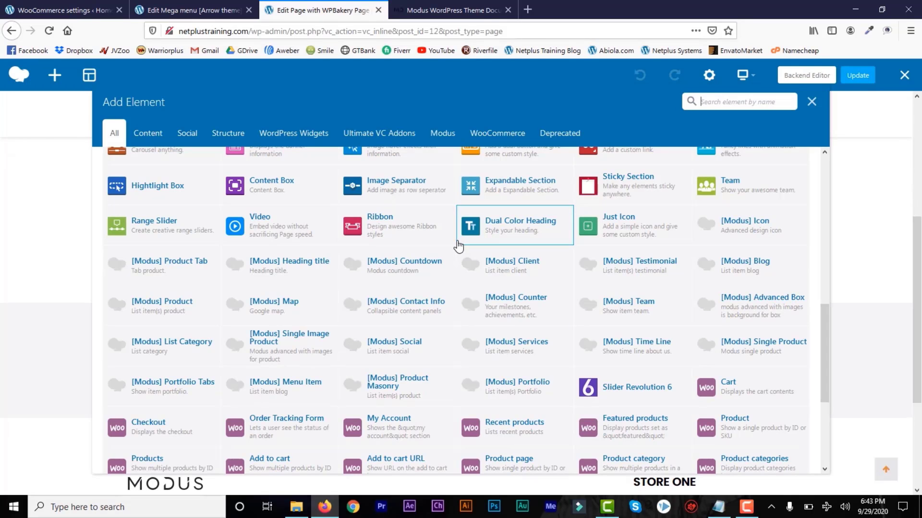
Insert a video element into the row and review its general settings and YouTube URL.
left_click(266, 229)
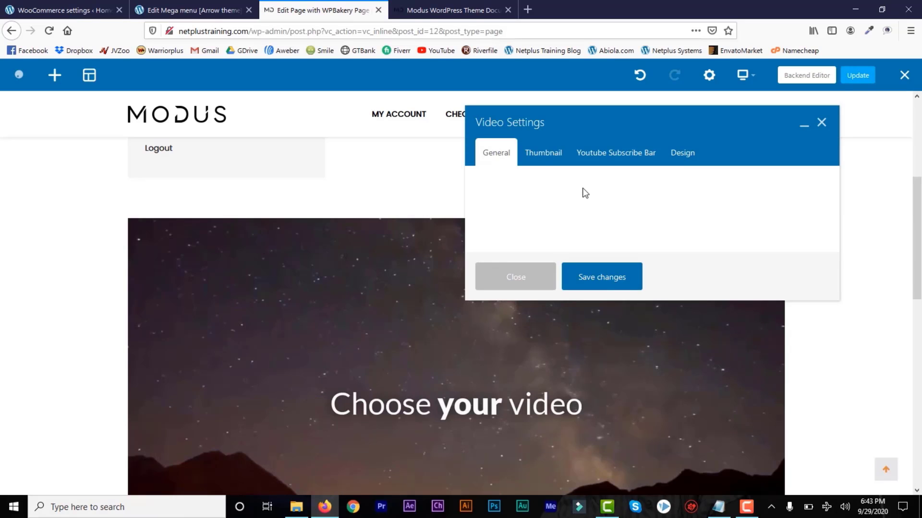
left_click(545, 164)
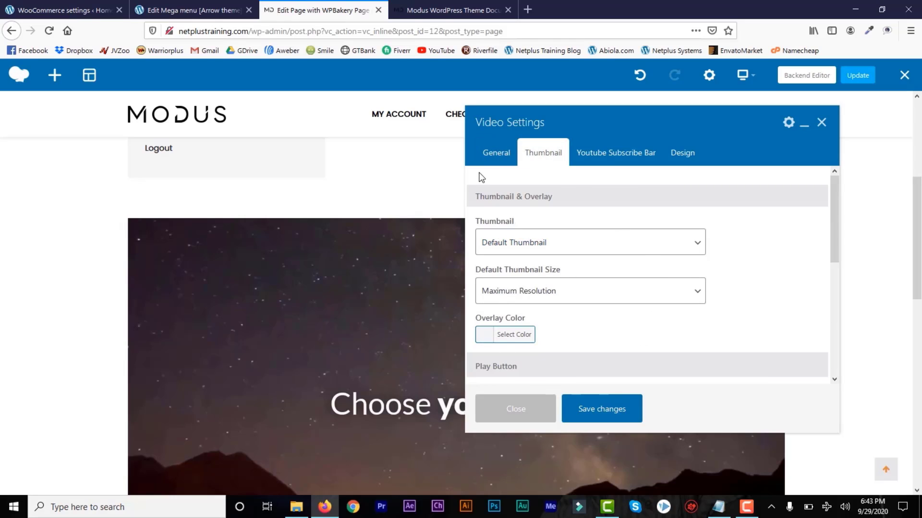
left_click(497, 153)
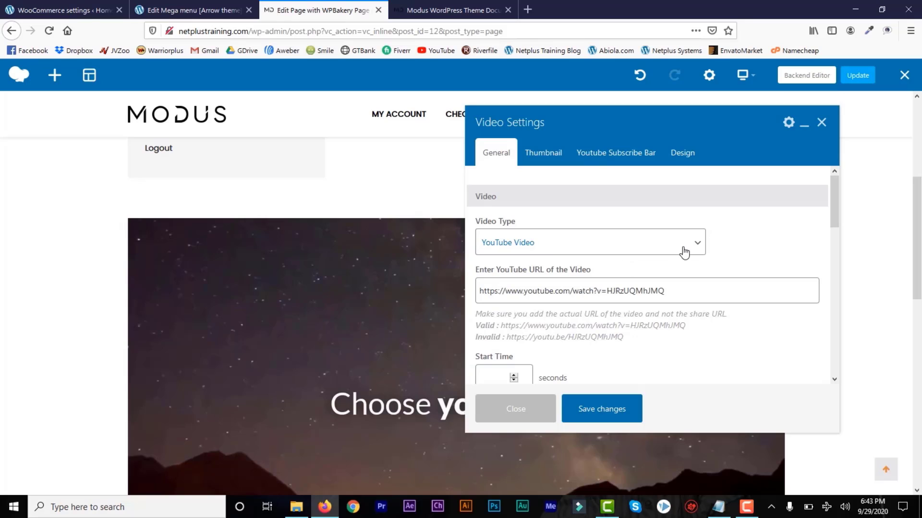
left_click_drag(673, 292, 505, 285)
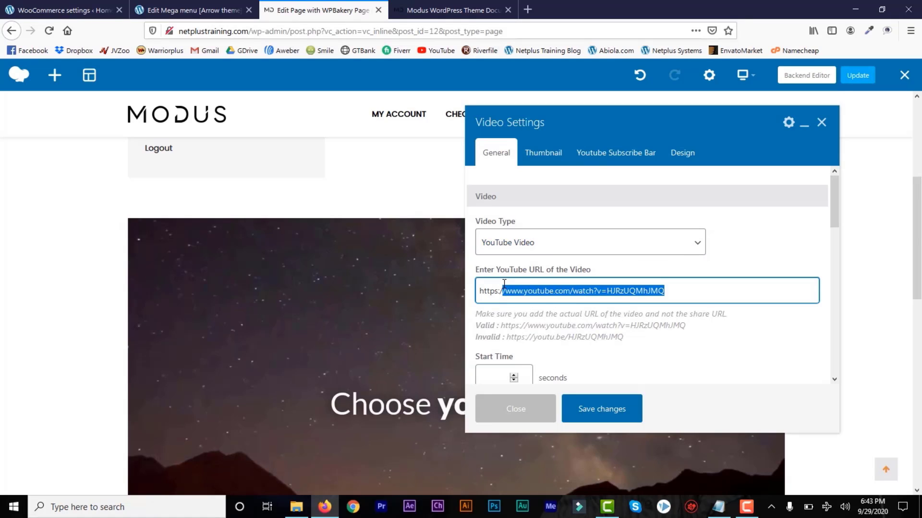
left_click(620, 291)
left_click_drag(836, 215, 831, 264)
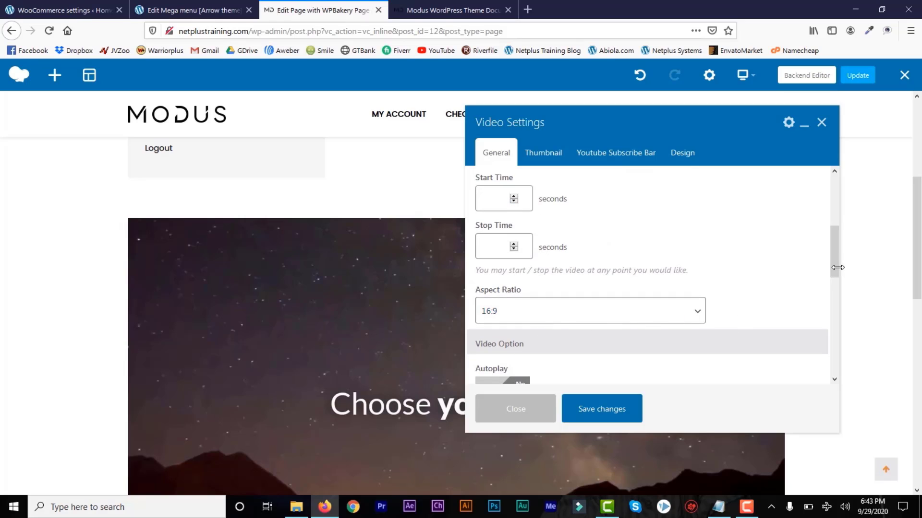
left_click_drag(834, 268, 833, 218)
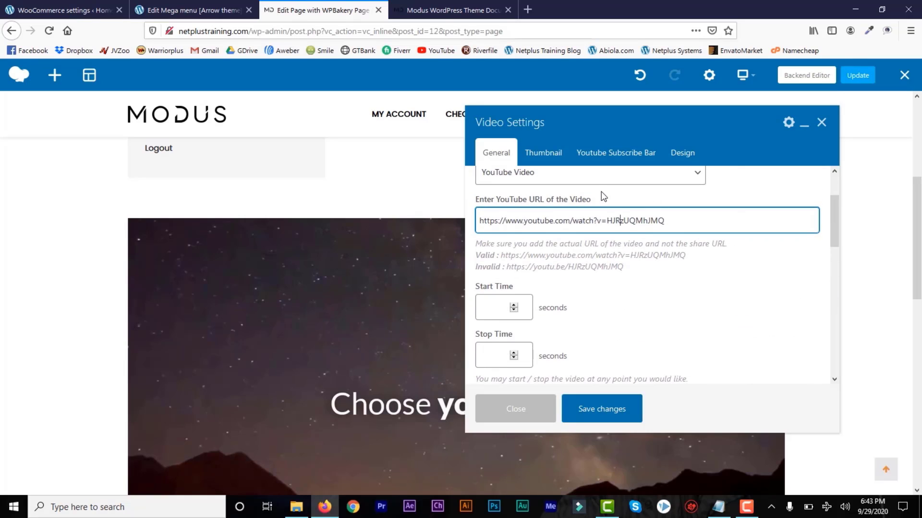
Scroll through the video's Thumbnail options, then show the Youtube Subscribe Bar options.
left_click(548, 153)
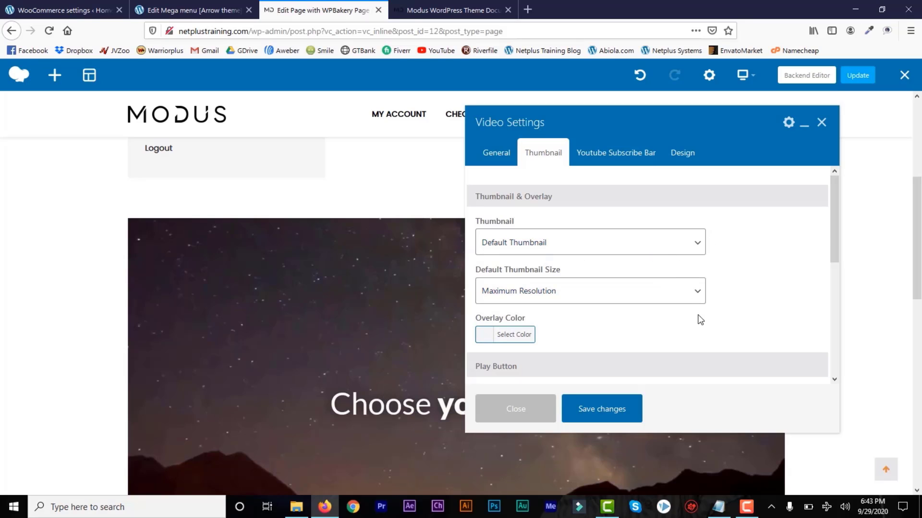
scroll(830, 296, "down", 2)
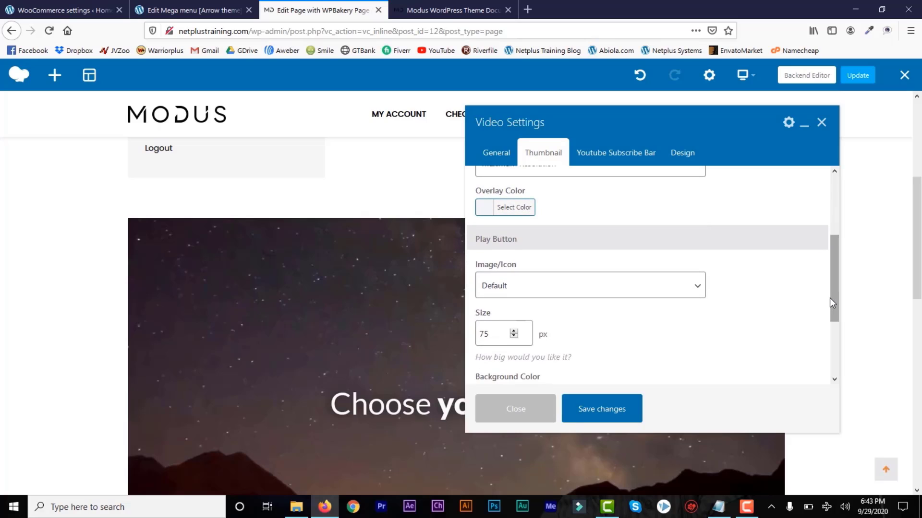
left_click_drag(836, 293, 833, 351)
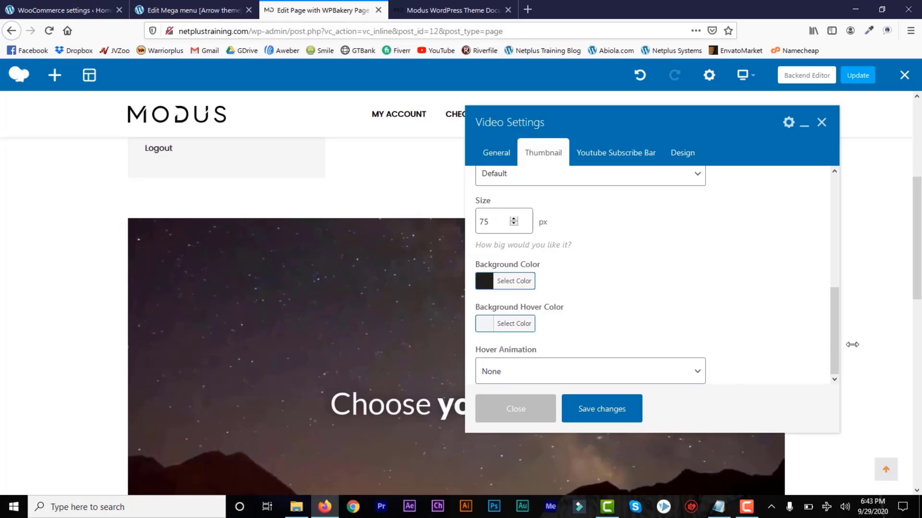
left_click(613, 157)
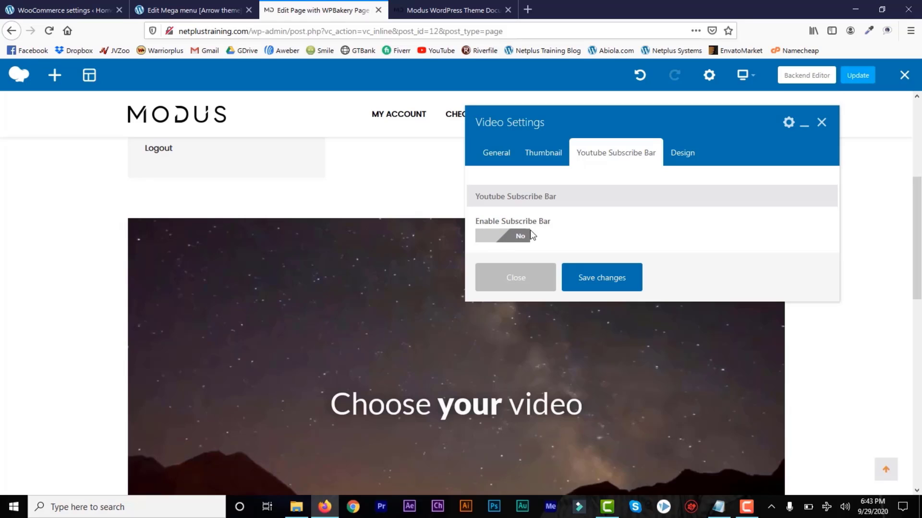
Enable the video's YouTube subscribe bar and check the channel name entry.
left_click(519, 236)
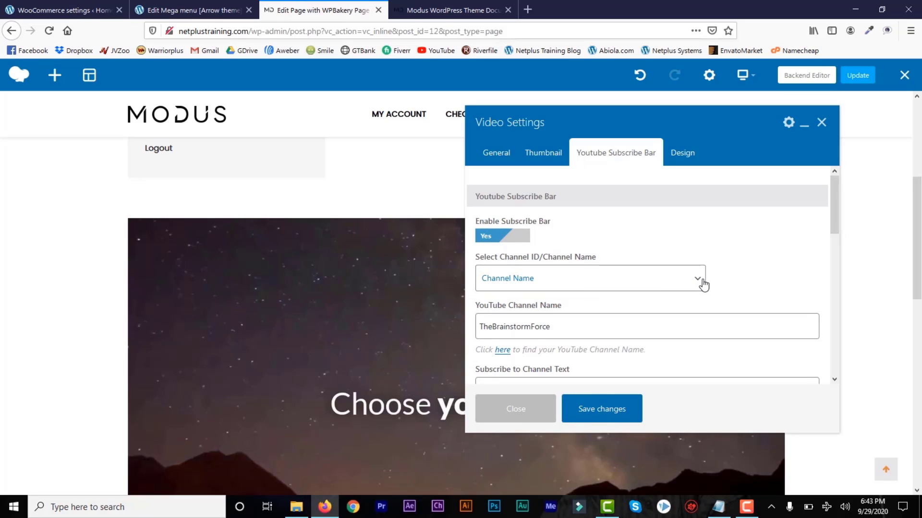
double_click(562, 333)
left_click(562, 331)
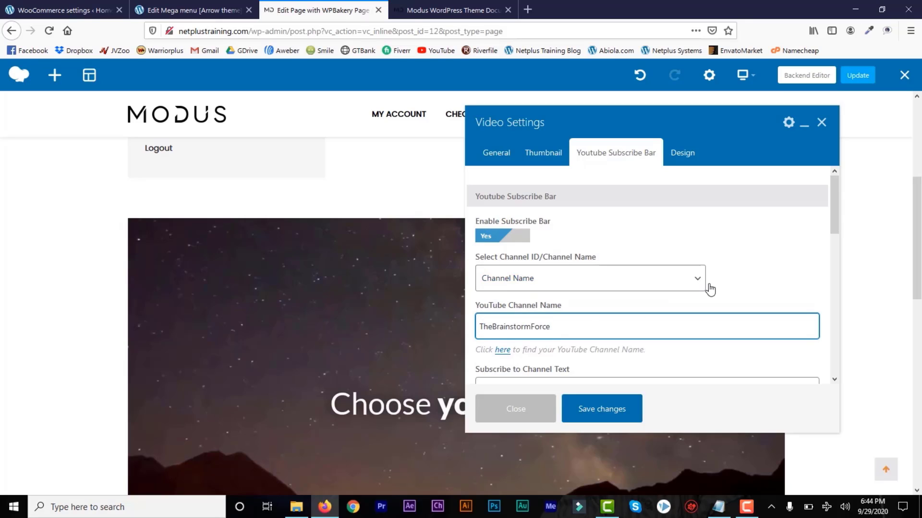
left_click_drag(834, 210, 836, 247)
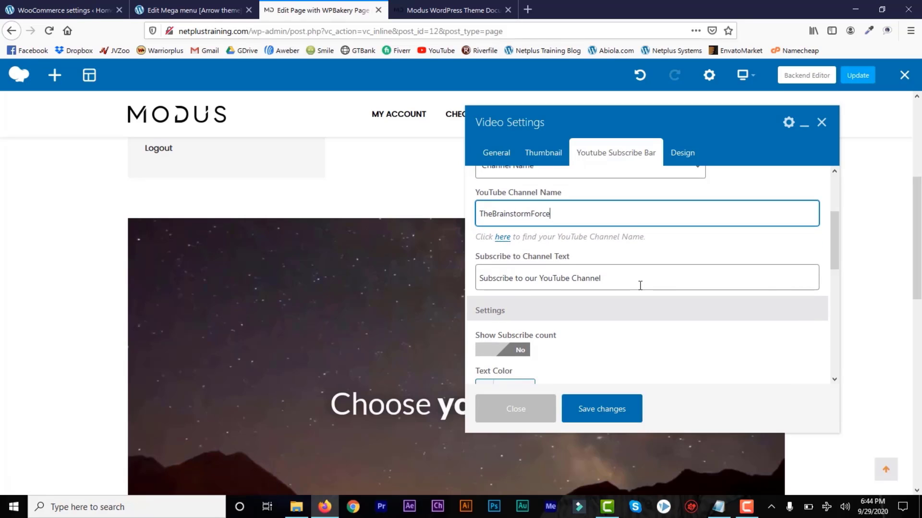
scroll(831, 292, "down", 3)
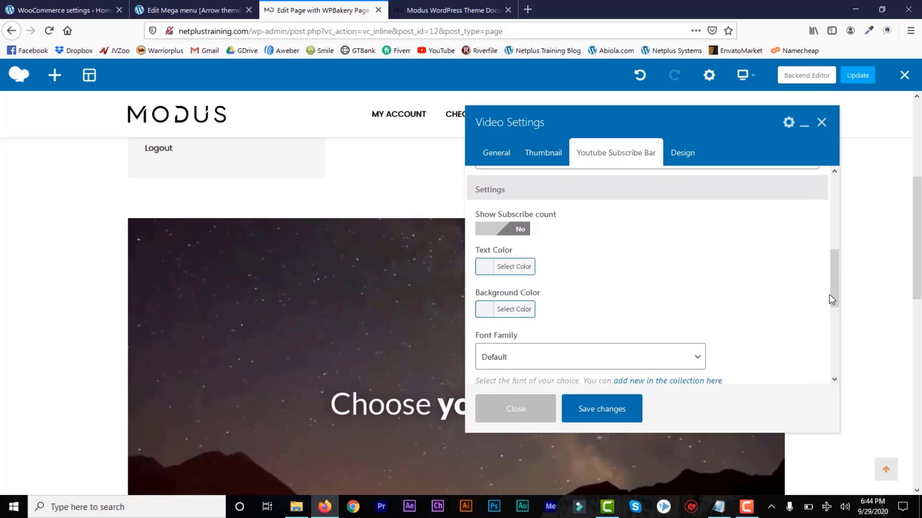
left_click_drag(832, 298, 833, 243)
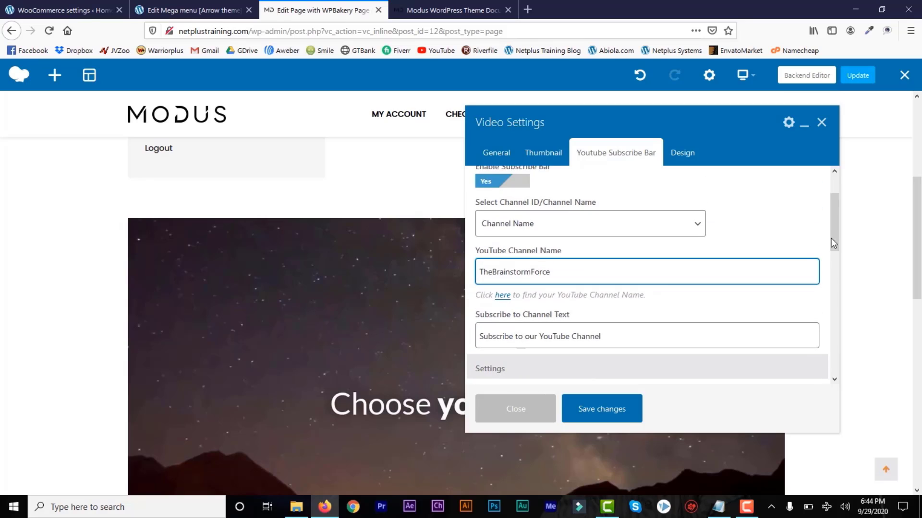
Give the video 20 px left and right margins, save, and close the settings panel.
left_click(684, 160)
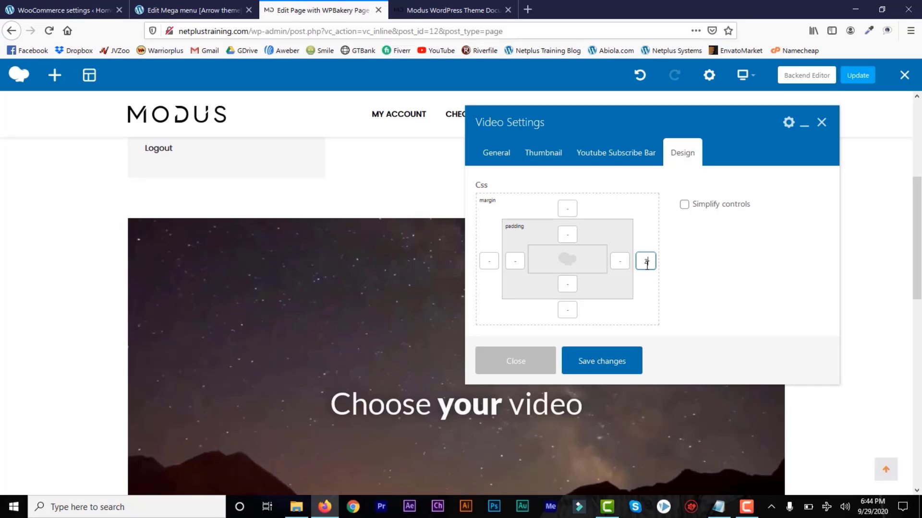
left_click(492, 261)
left_click(712, 299)
left_click(595, 365)
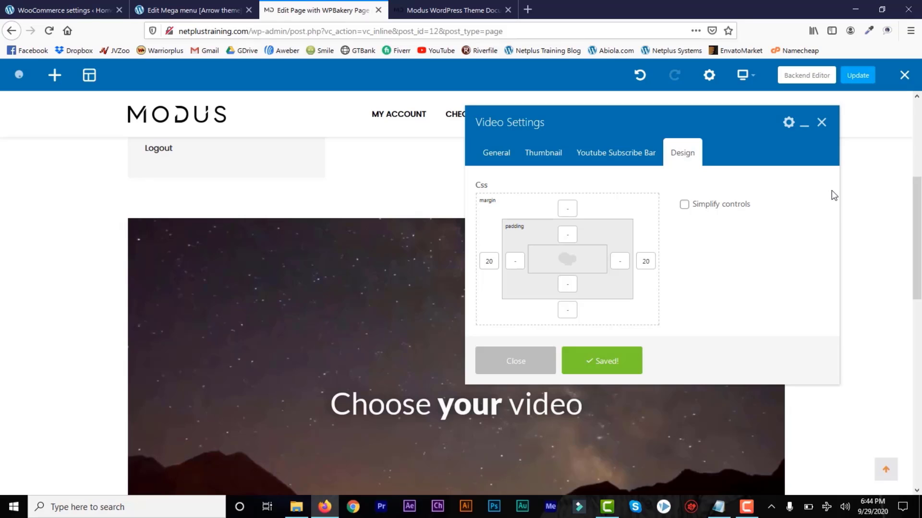
left_click(822, 126)
Check the subscribe bar below the video, then exit the WPBakery frontend editor to the live My Account page.
left_click_drag(918, 257, 907, 376)
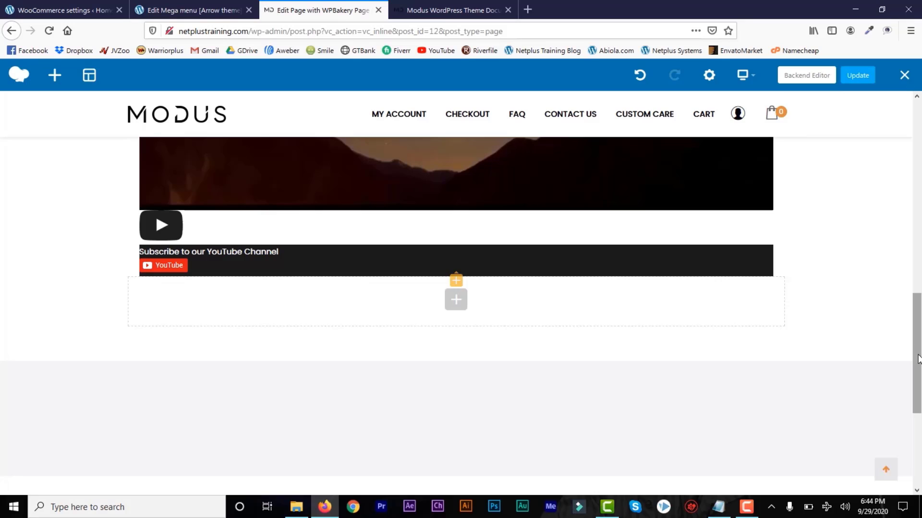
left_click_drag(918, 358, 919, 226)
left_click_drag(921, 179, 919, 146)
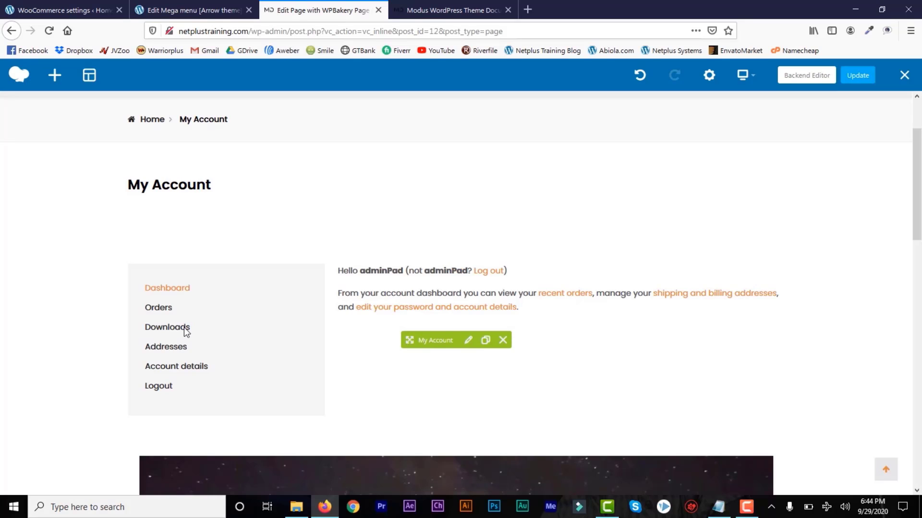
left_click_drag(914, 232, 918, 204)
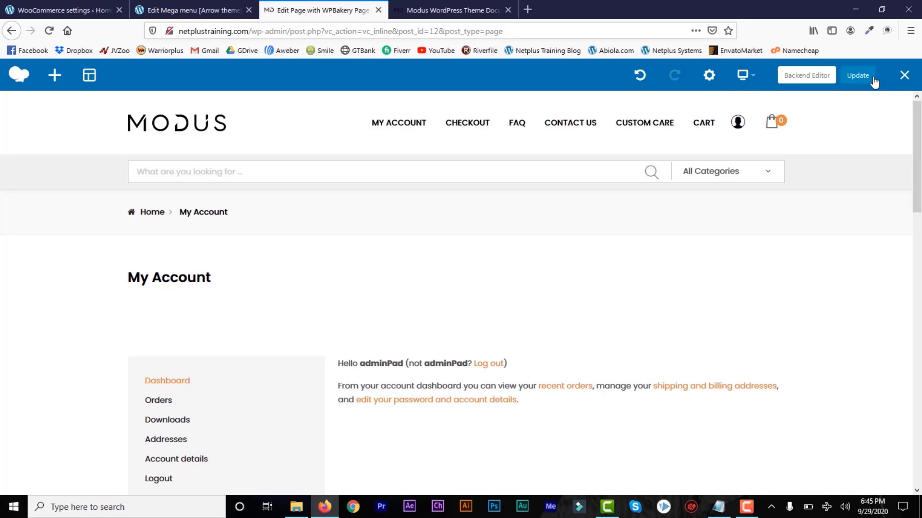
left_click(901, 77)
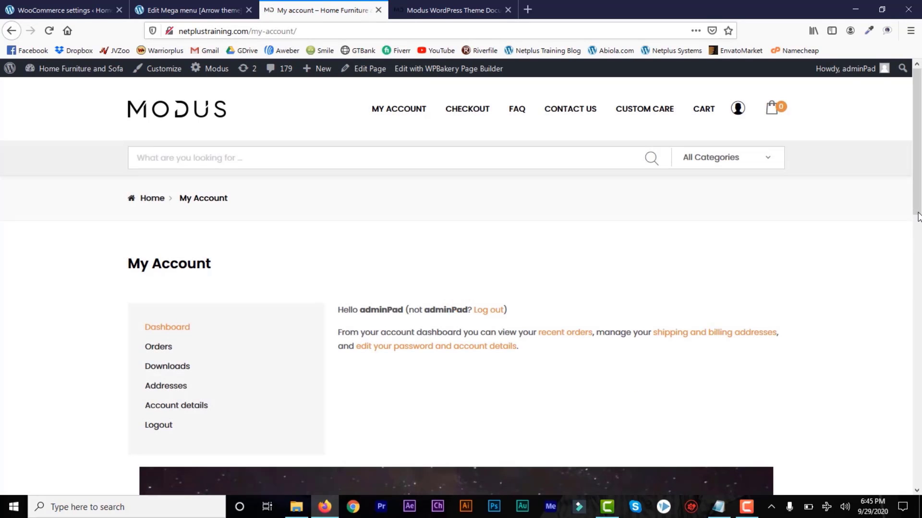
From the home page product listing, open the corona classic chair product page.
scroll(918, 217, "down", 6)
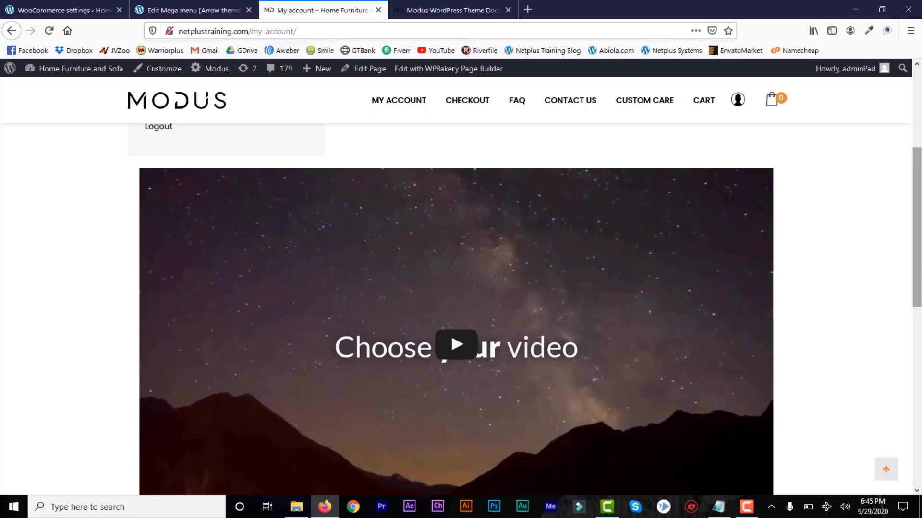
left_click_drag(916, 259, 919, 176)
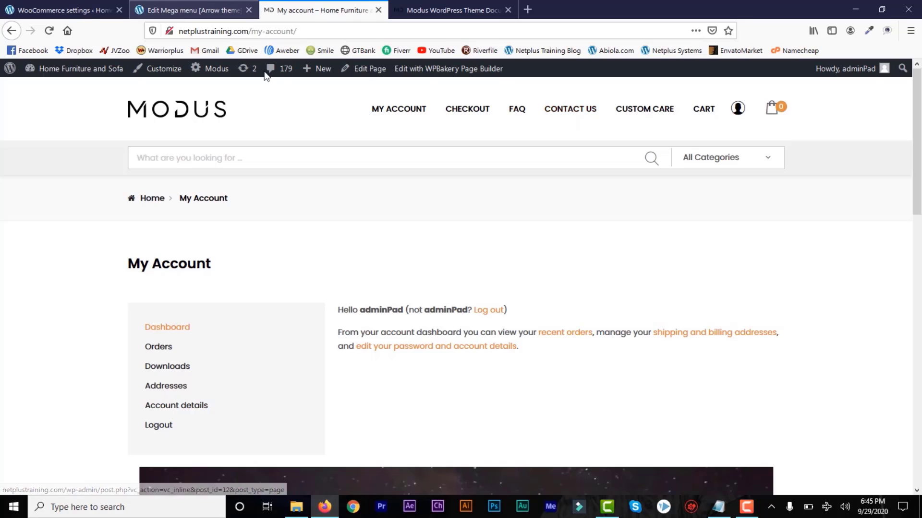
left_click(68, 10)
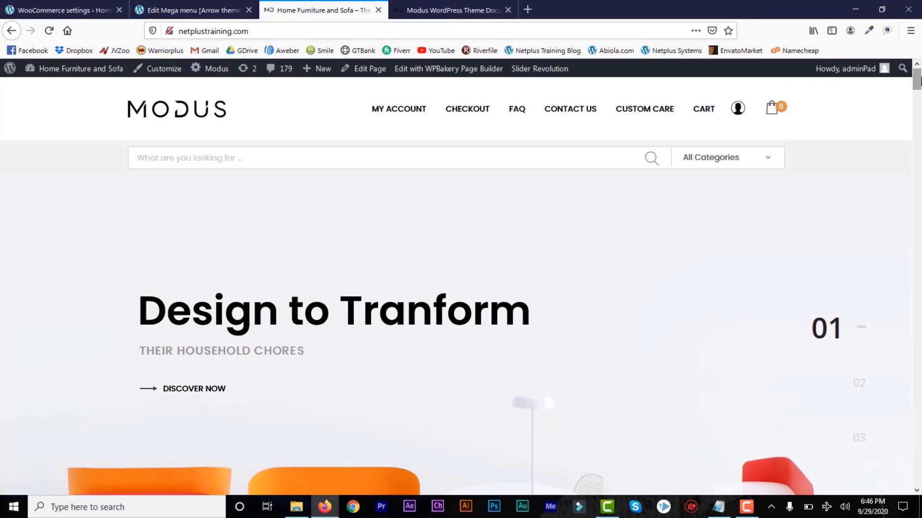
left_click_drag(918, 82, 918, 126)
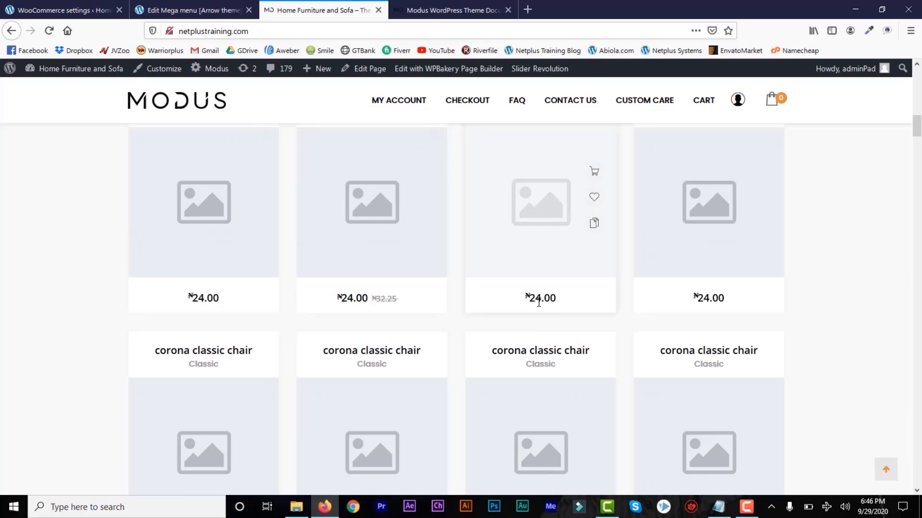
left_click(382, 216)
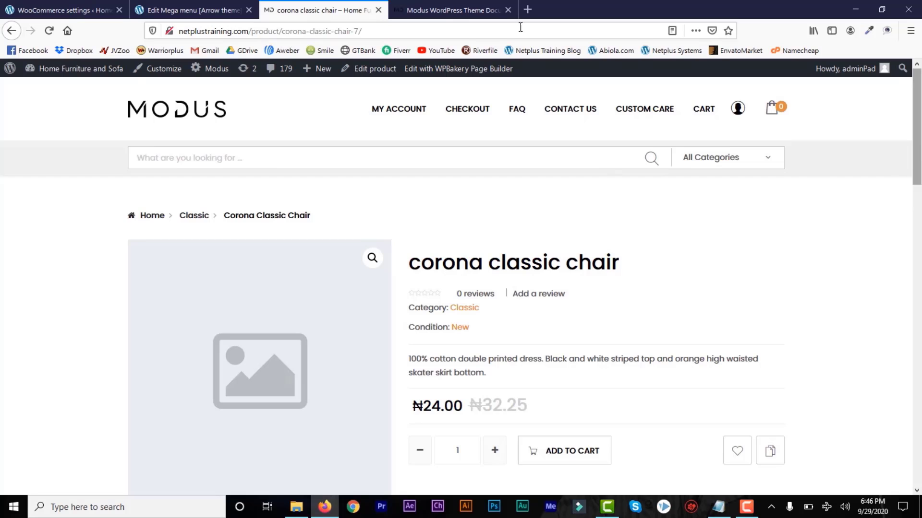
In the admin tab, open Pages > All Pages and go to page 2 of the list.
left_click(97, 9)
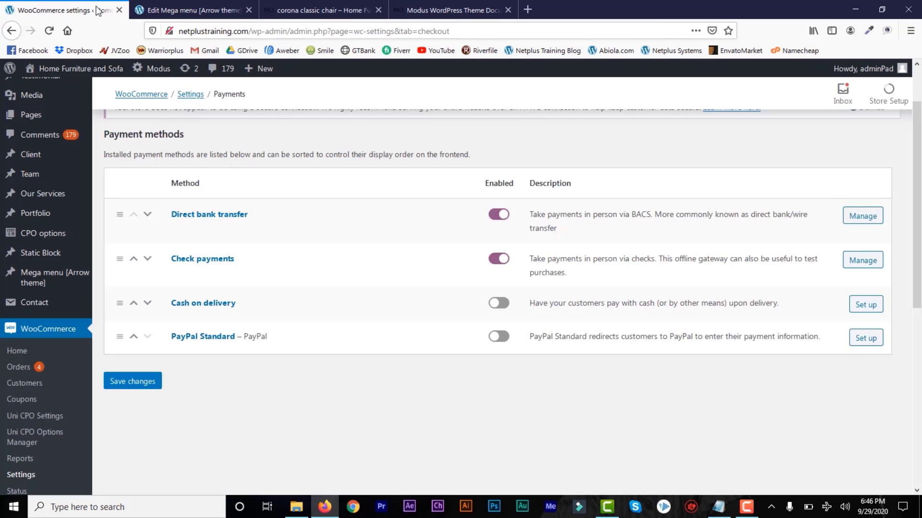
mouse_move(31, 115)
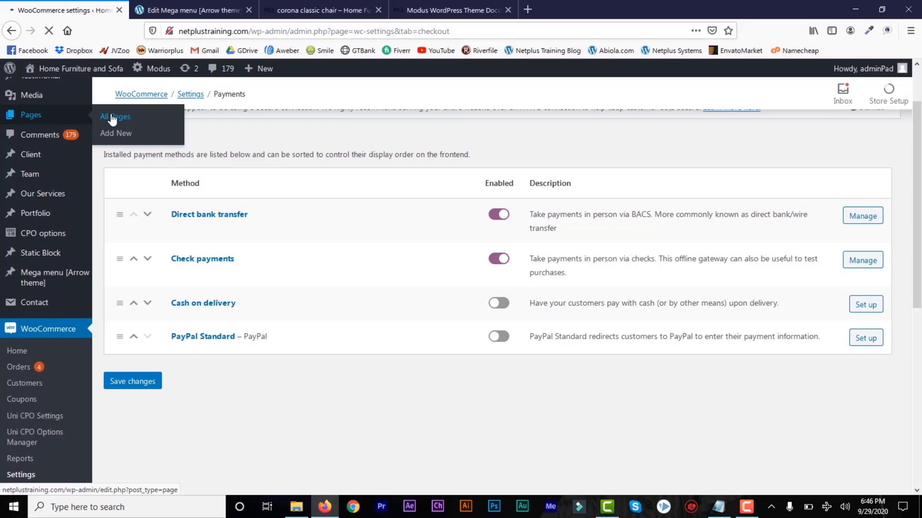
left_click(112, 117)
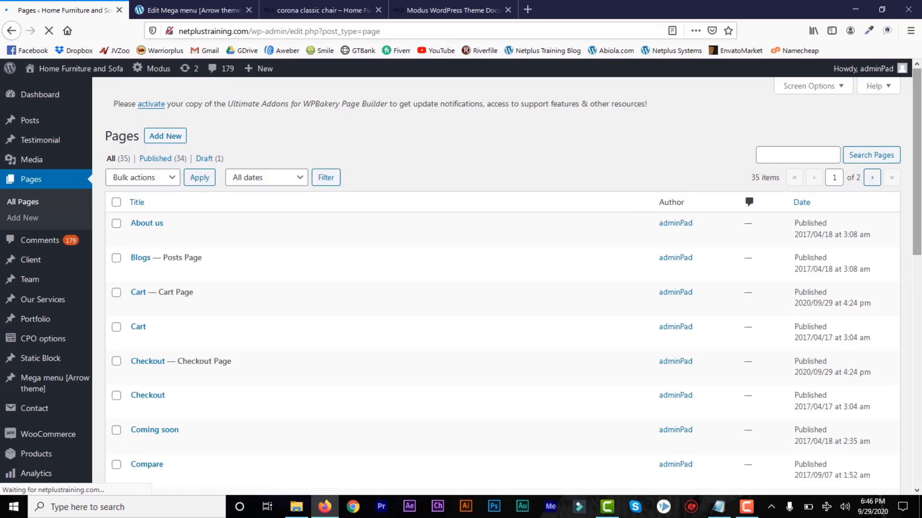
left_click(914, 341)
left_click_drag(915, 341, 914, 437)
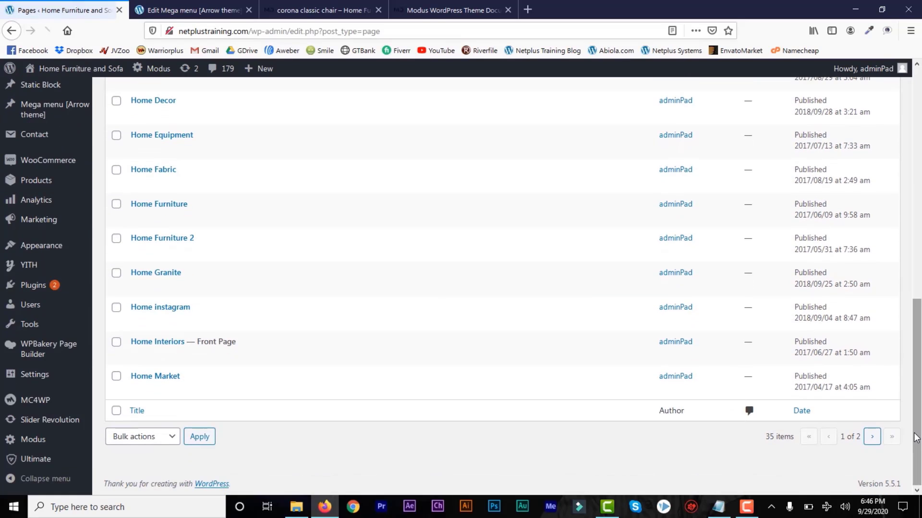
left_click(874, 443)
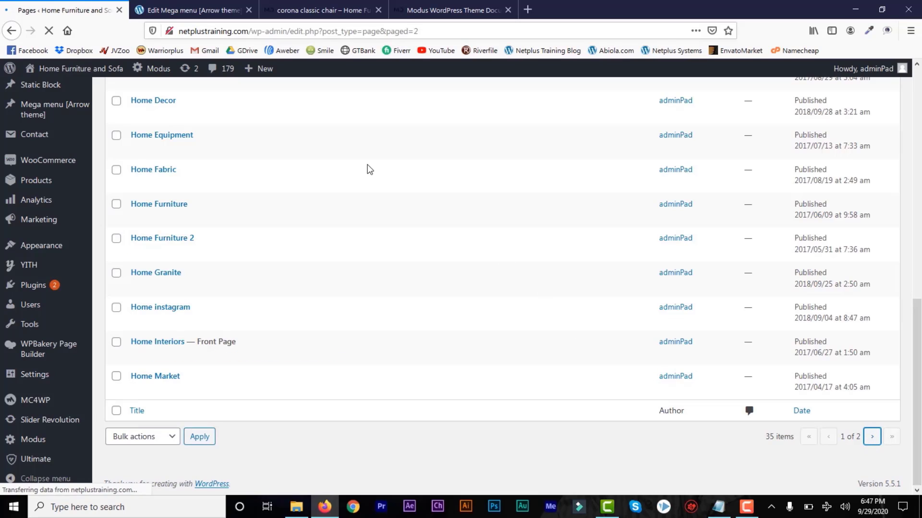
Check the chair product tab, then return to admin and open Posts > All Posts.
left_click(315, 4)
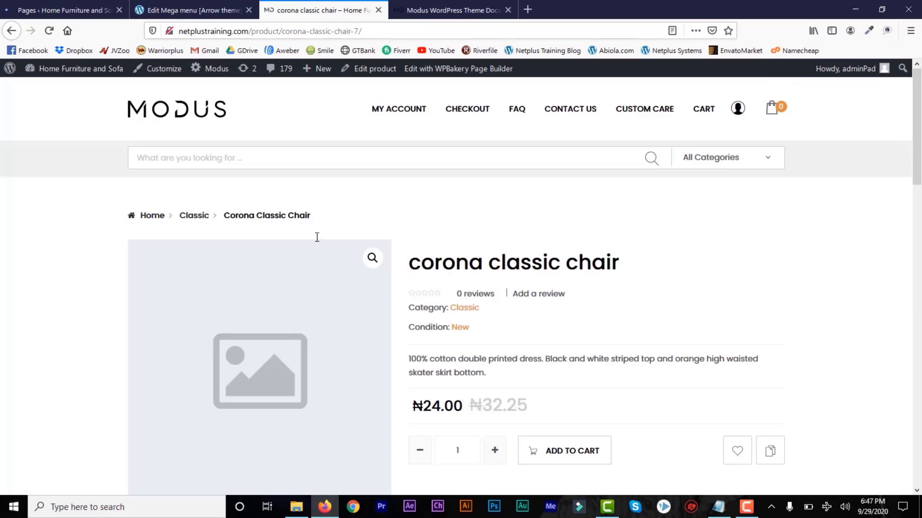
left_click(65, 9)
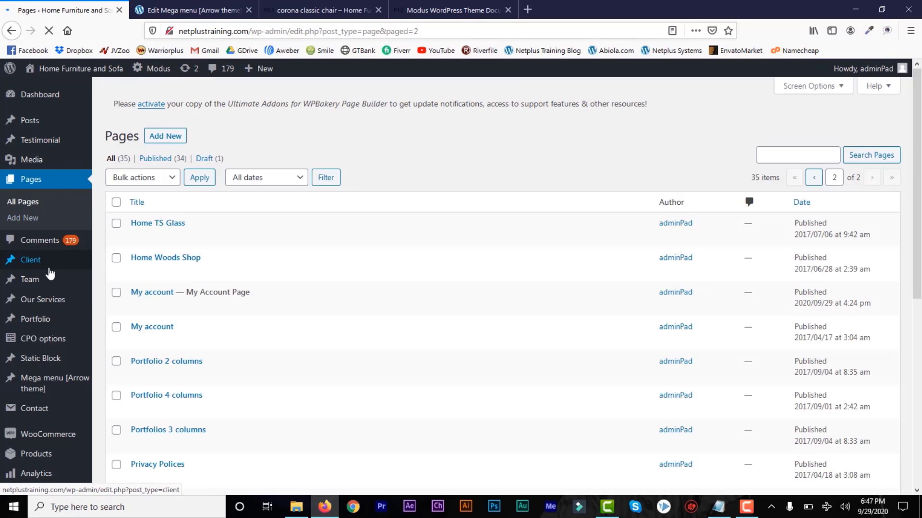
mouse_move(56, 320)
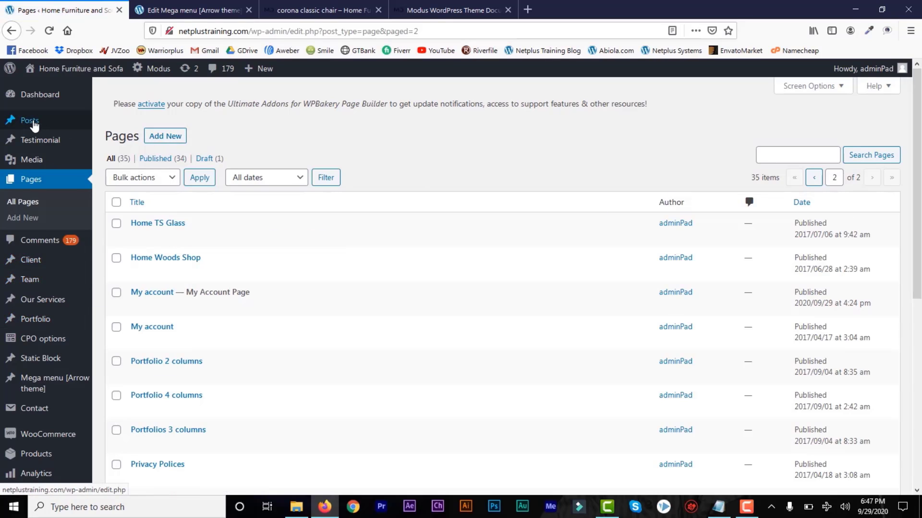
mouse_move(30, 120)
left_click(125, 127)
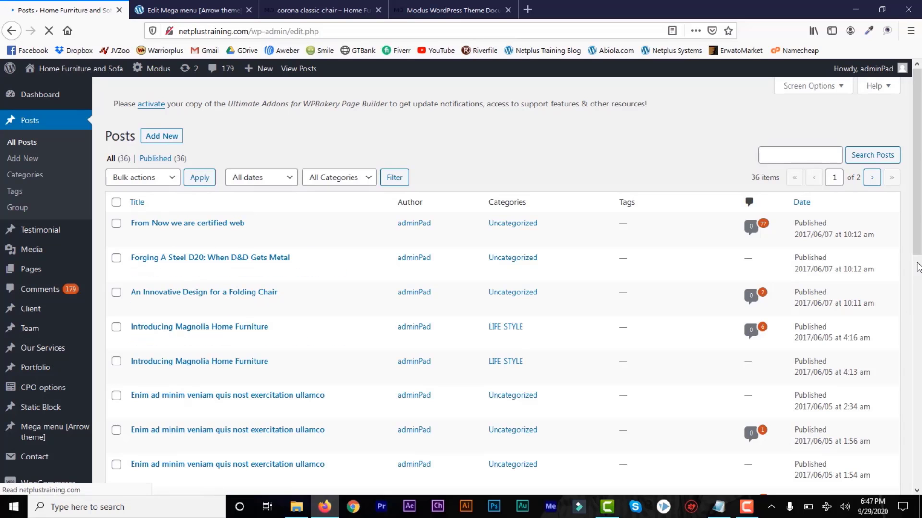
Scroll down the Posts list and open the Building Solutions post for editing.
scroll(845, 298, "down", 8)
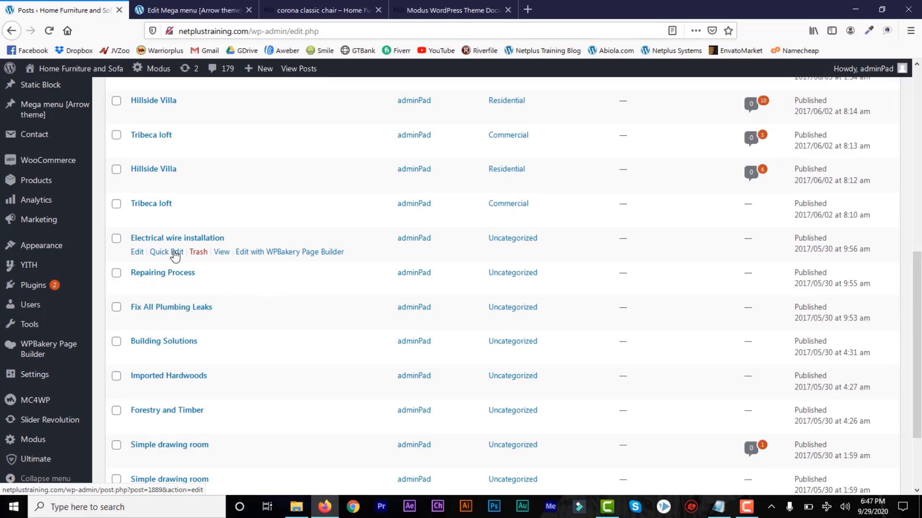
scroll(917, 364, "down", 2)
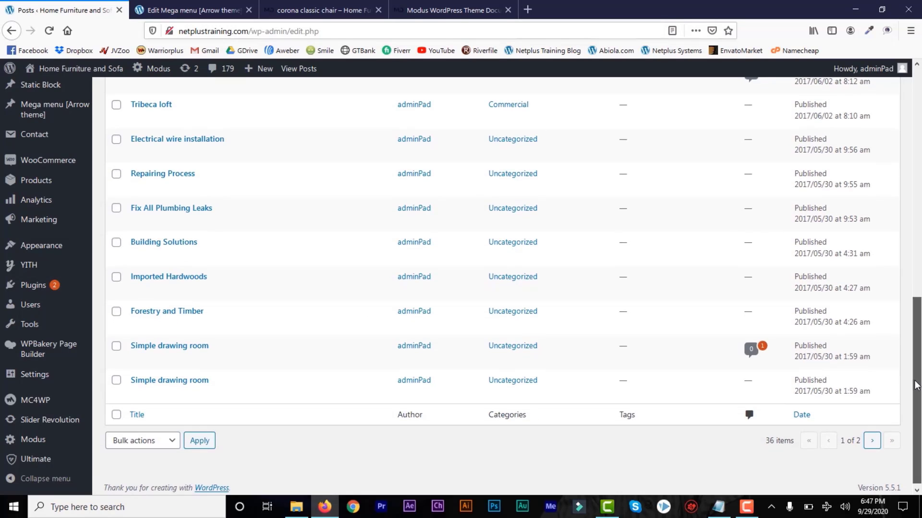
left_click(141, 257)
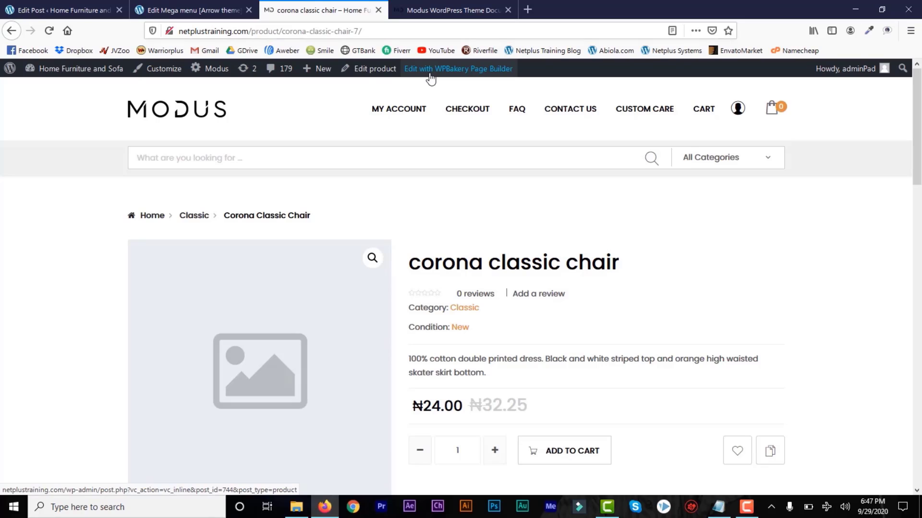
Open the corona classic chair in the product editor and review its short description.
left_click(368, 68)
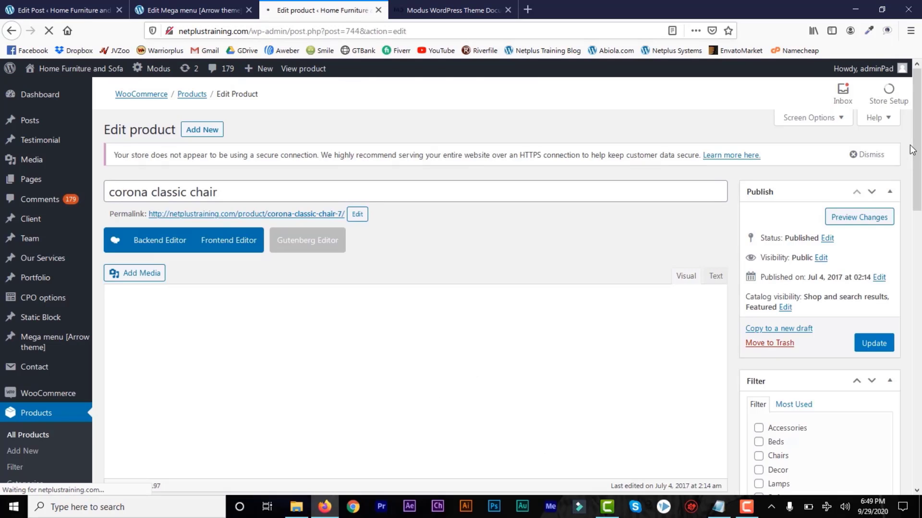
left_click_drag(916, 150, 917, 341)
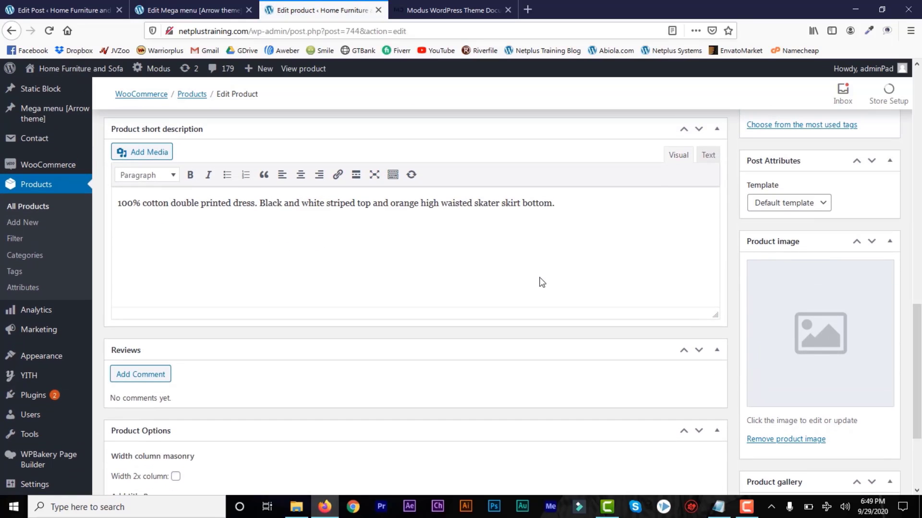
triple_click(114, 204)
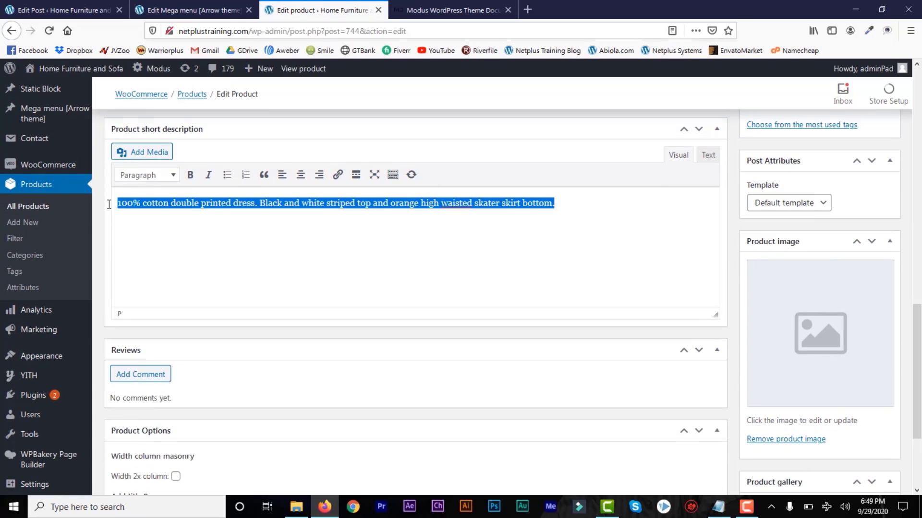
left_click(191, 217)
left_click_drag(916, 339, 918, 124)
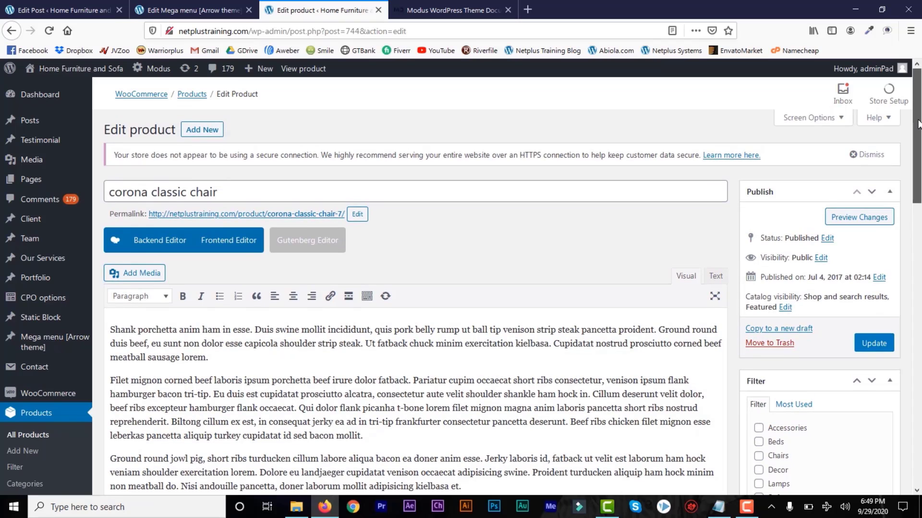
Open the product permalink in a new tab, view it, then return to the Edit product tab.
right_click(255, 215)
left_click(266, 220)
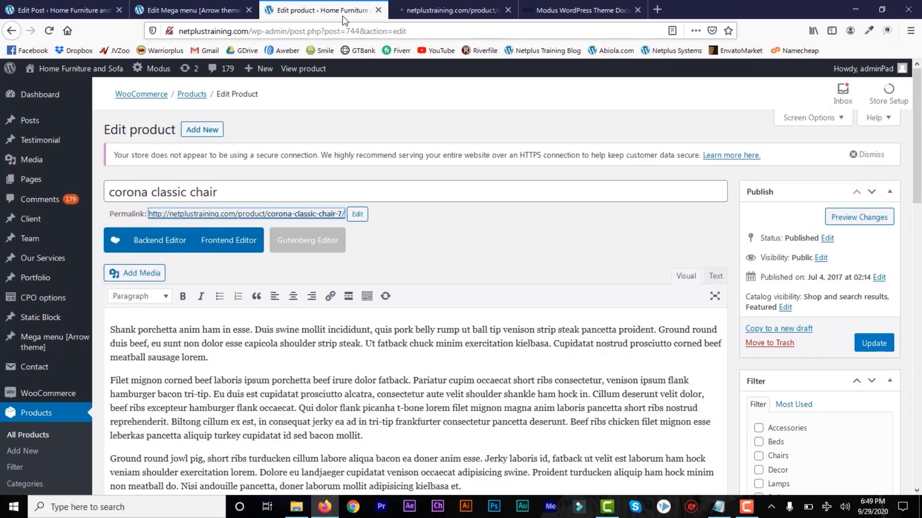
scroll(528, 240, "down", 3)
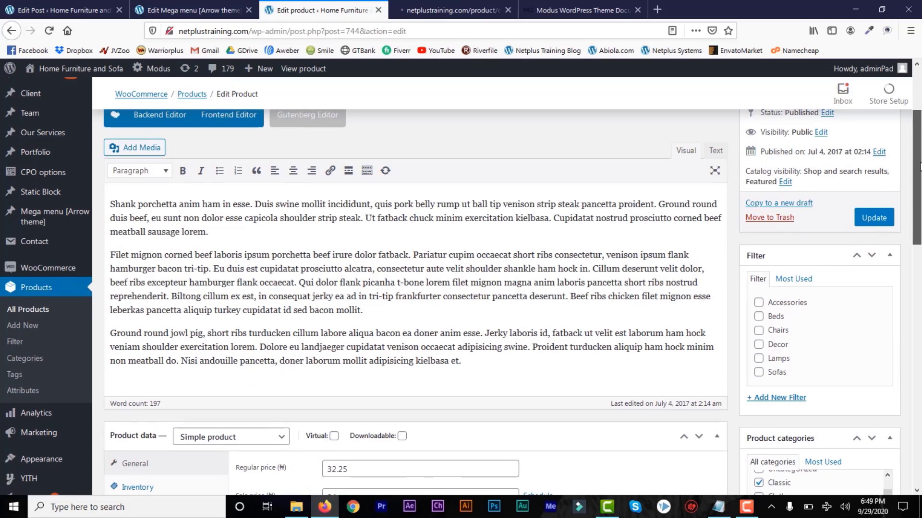
left_click_drag(424, 281, 110, 253)
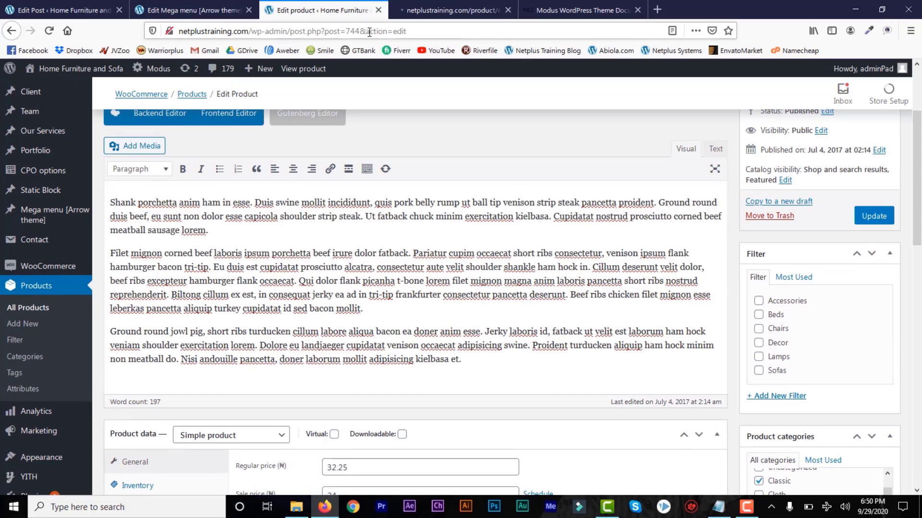
left_click(425, 12)
left_click(307, 6)
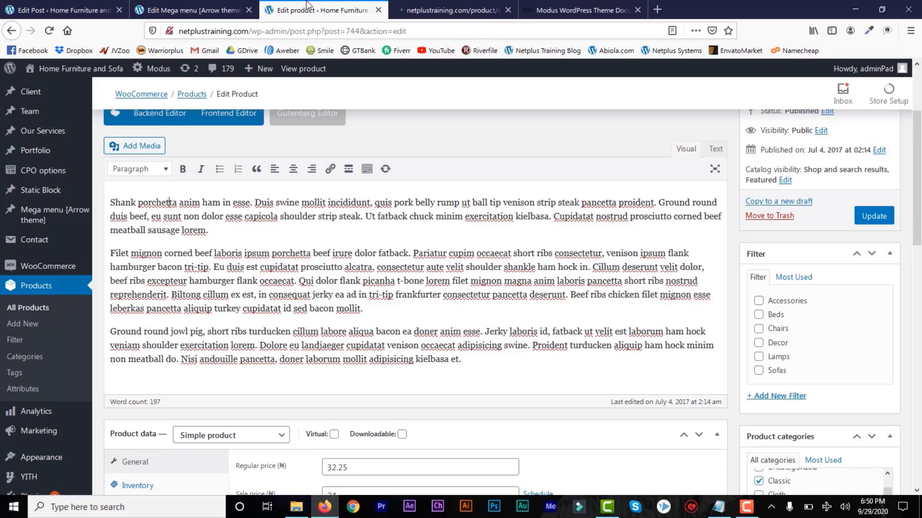
scroll(768, 250, "down", 1)
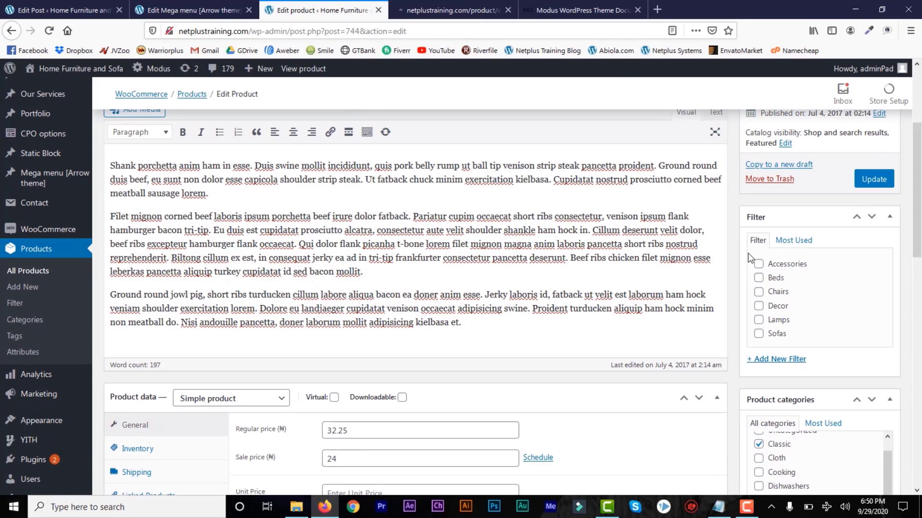
Change regular price from 32.25 to 2002.25 and sale price from 24 to 2000, and enter unit price 10.
scroll(404, 247, "down", 4)
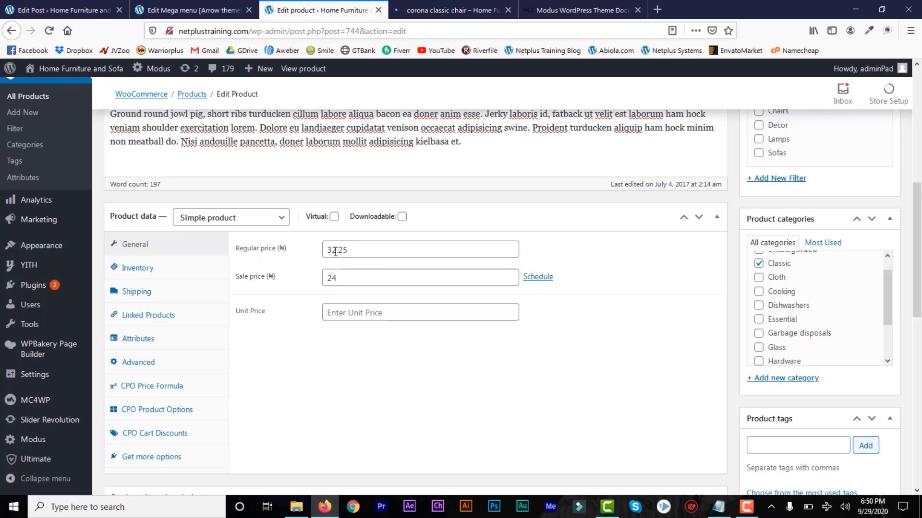
left_click_drag(331, 250, 327, 250)
type("200")
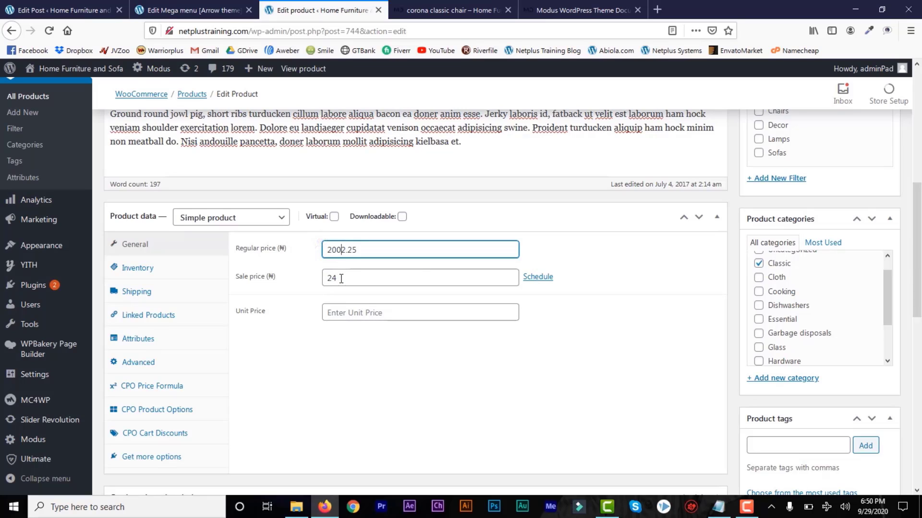
left_click_drag(336, 279, 328, 280)
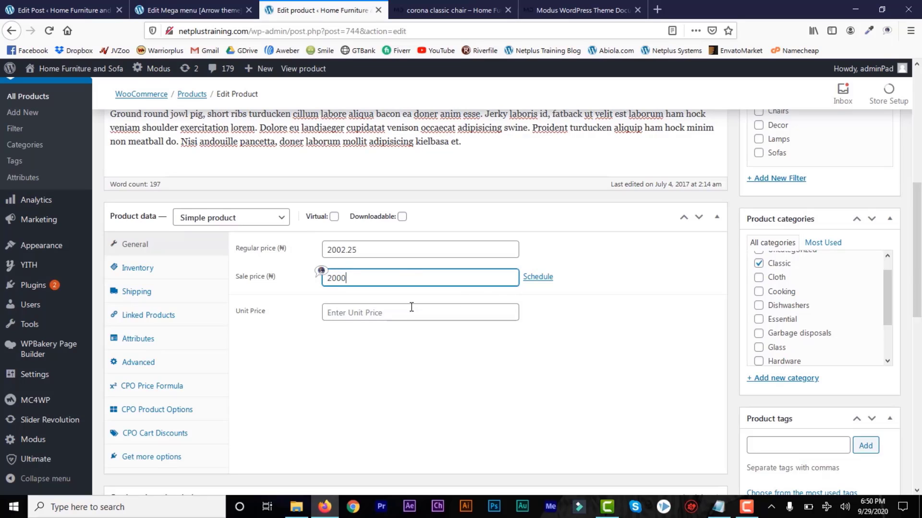
left_click(365, 315)
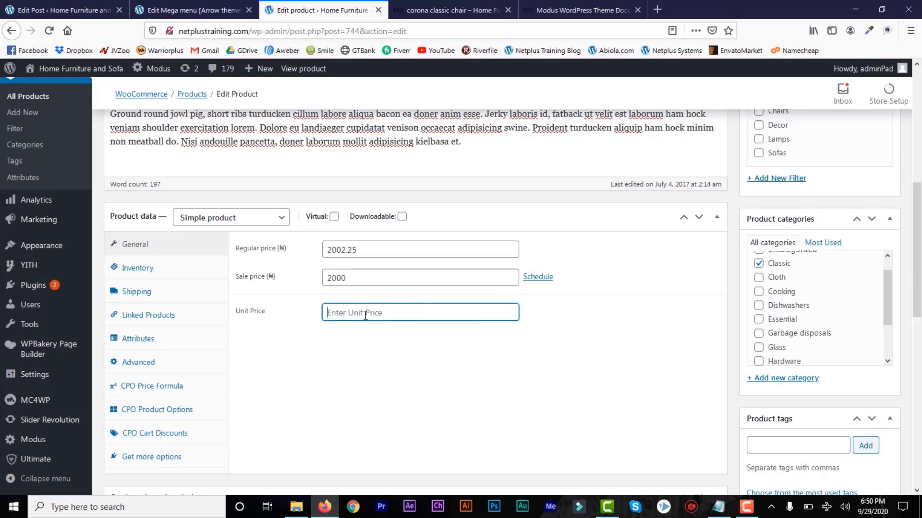
type("10")
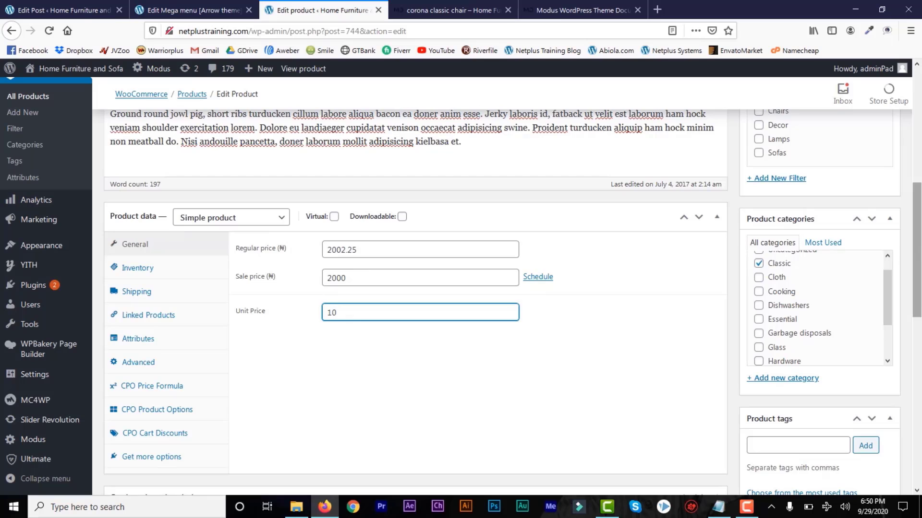
left_click(915, 329)
scroll(510, 241, "down", 2)
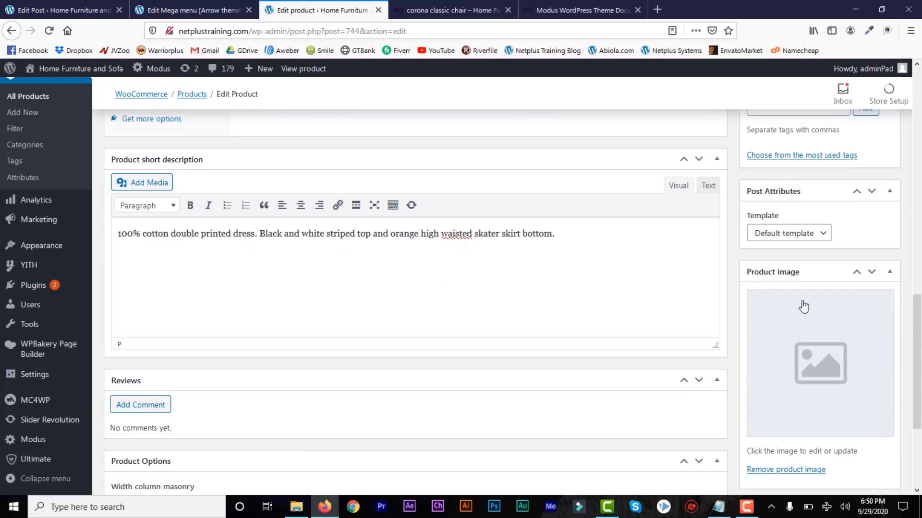
left_click_drag(918, 342, 917, 376)
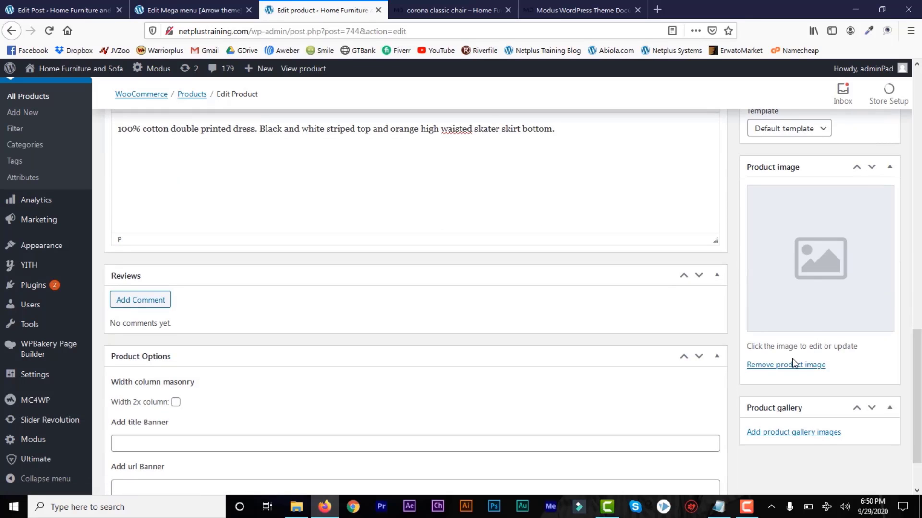
Remove the placeholder image and set decor2.jpg from the Media Library as the product image.
left_click(780, 368)
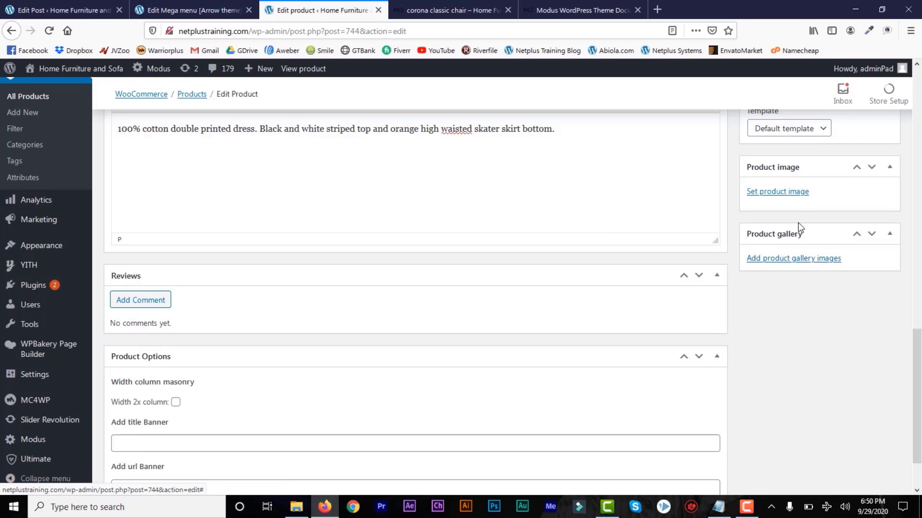
left_click(794, 195)
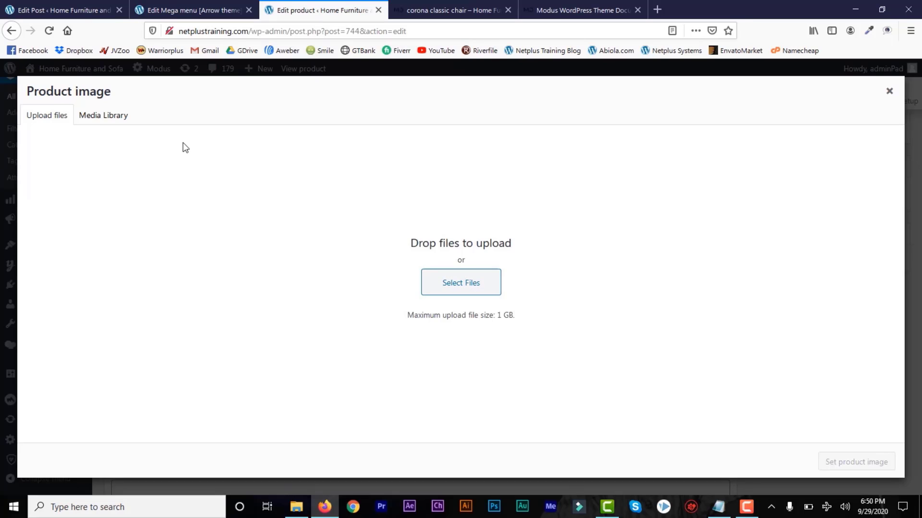
left_click(106, 115)
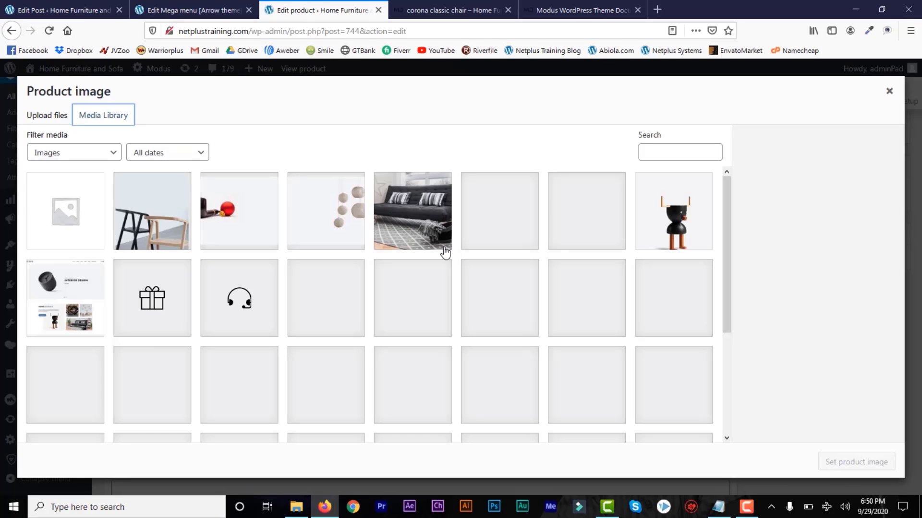
left_click(491, 233)
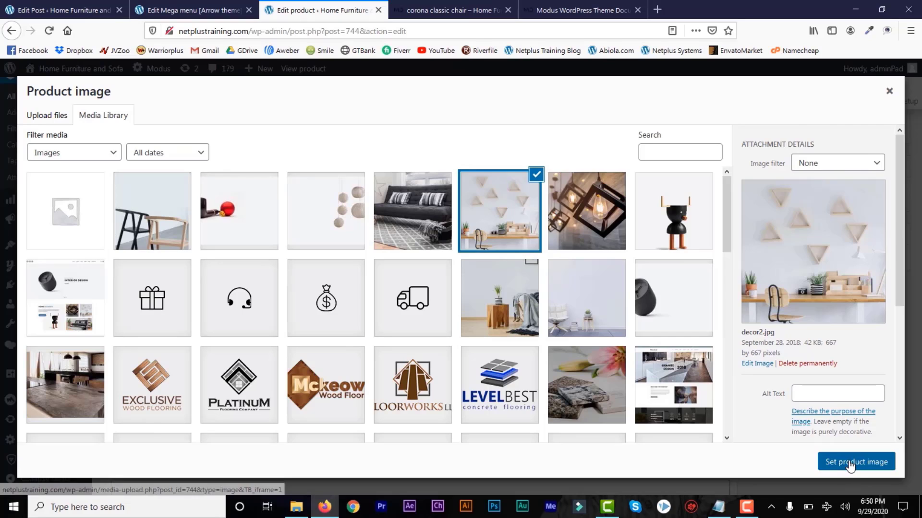
left_click(847, 462)
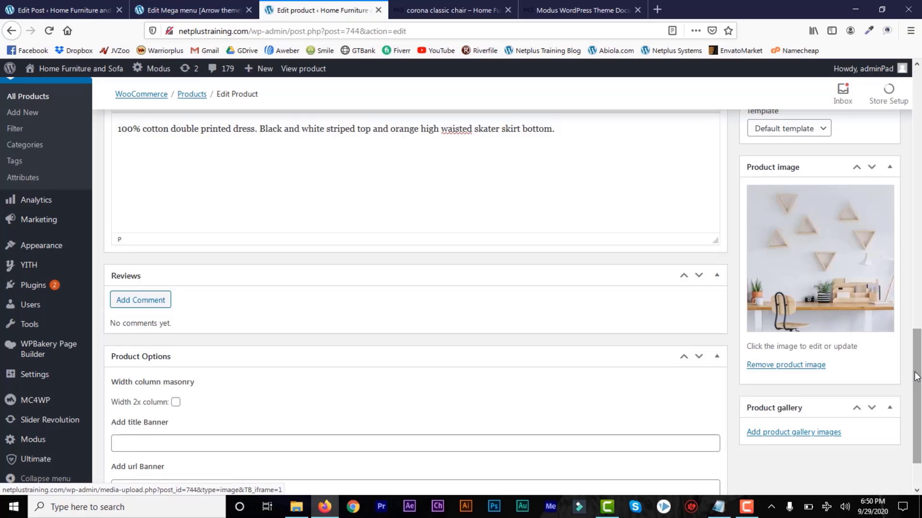
Tick Dishwashers in Product categories alongside Classic.
left_click_drag(915, 379, 914, 441)
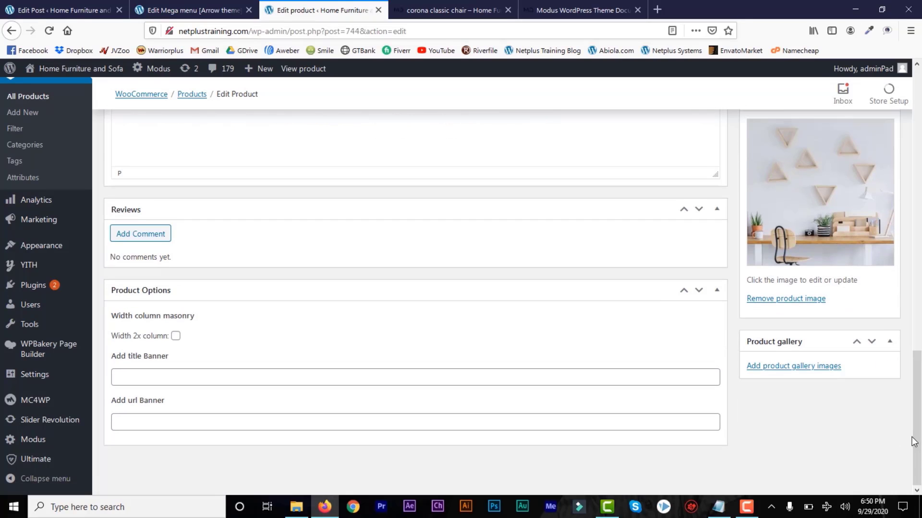
left_click(152, 378)
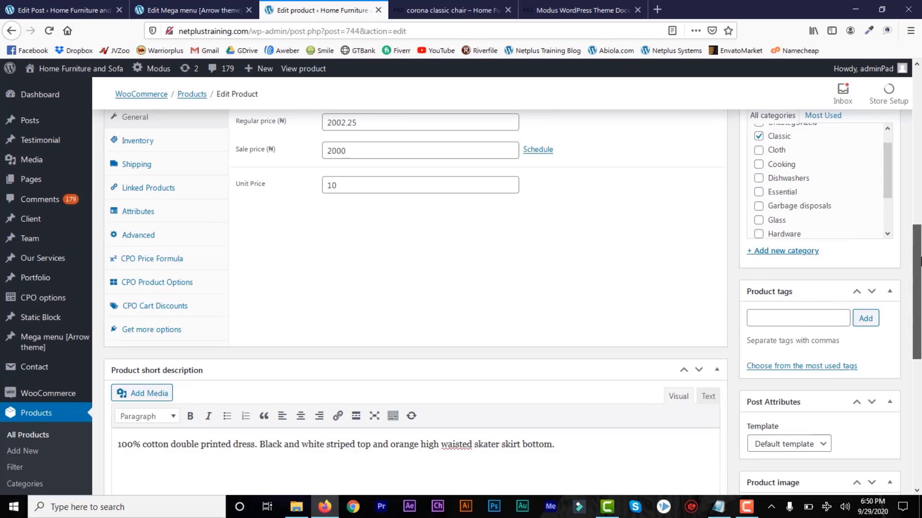
left_click_drag(914, 367, 920, 249)
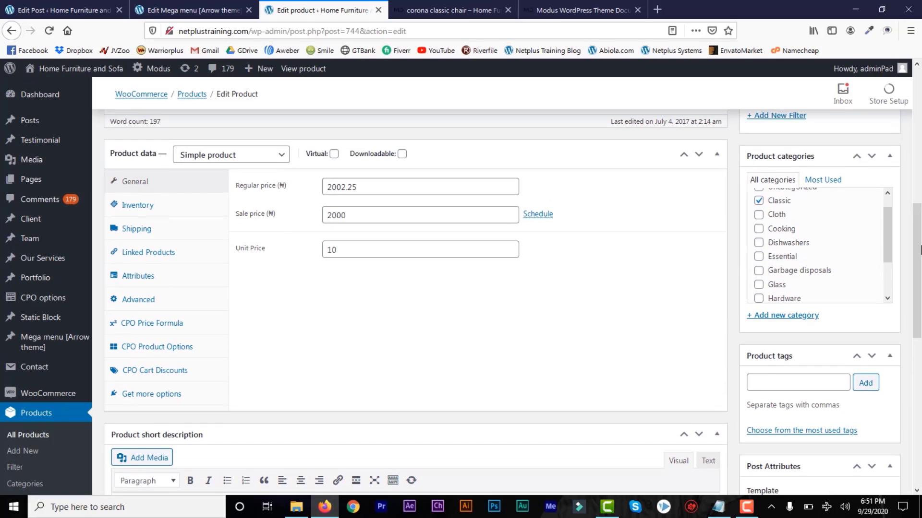
left_click(759, 243)
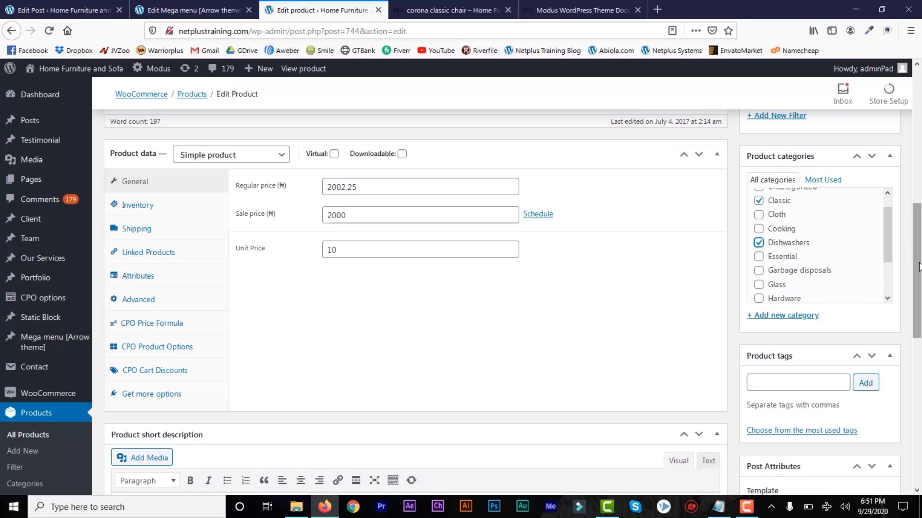
Save the product changes with Update in the Publish box.
left_click_drag(917, 277, 916, 269)
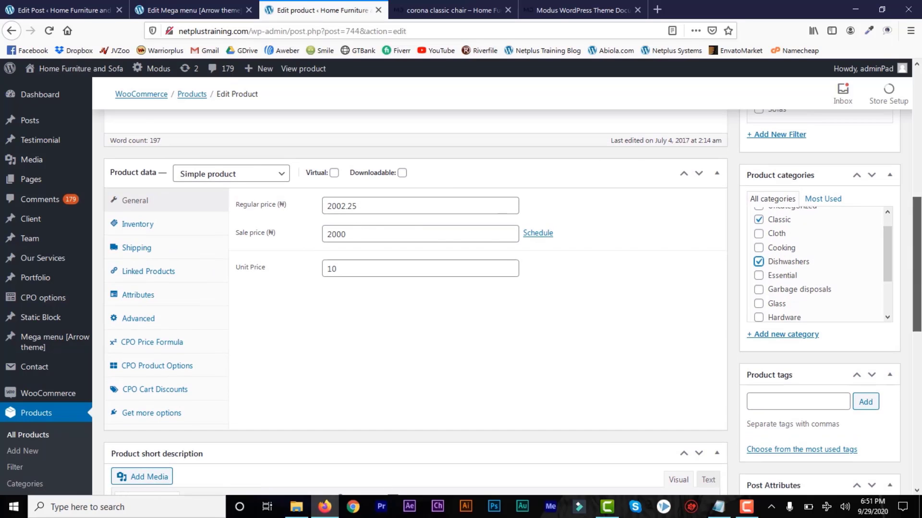
left_click_drag(918, 277, 920, 189)
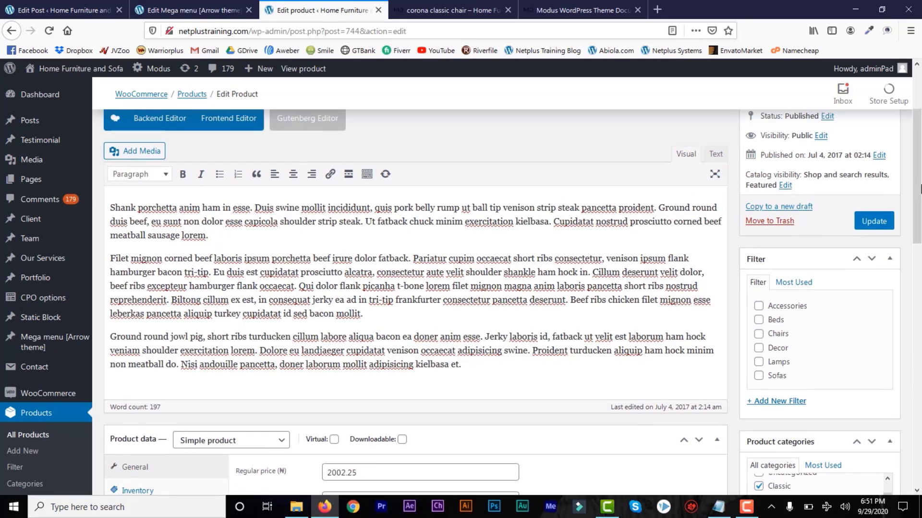
left_click(867, 228)
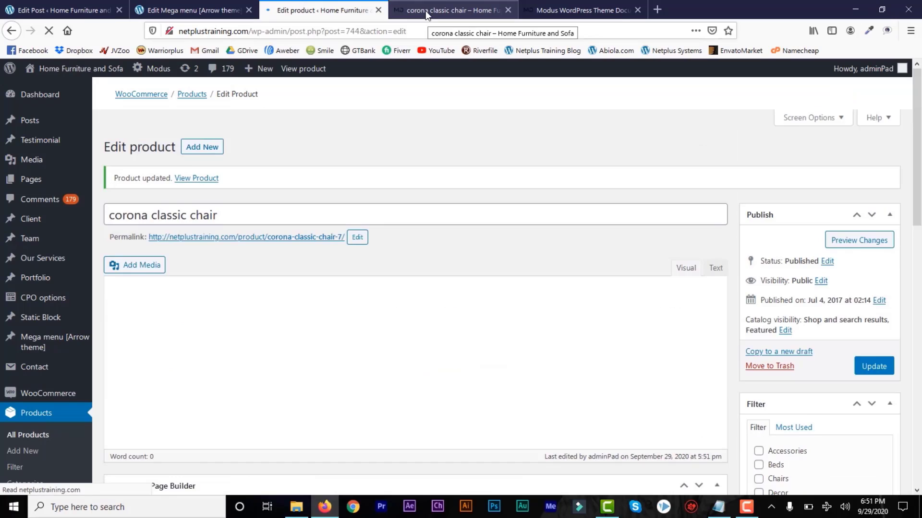
Reload the corona classic chair storefront tab to load the updated product.
left_click(425, 10)
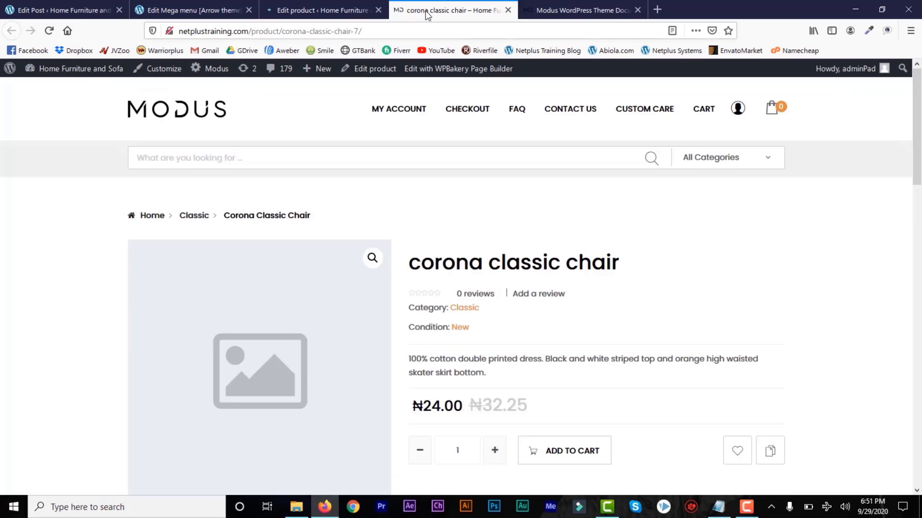
left_click(49, 31)
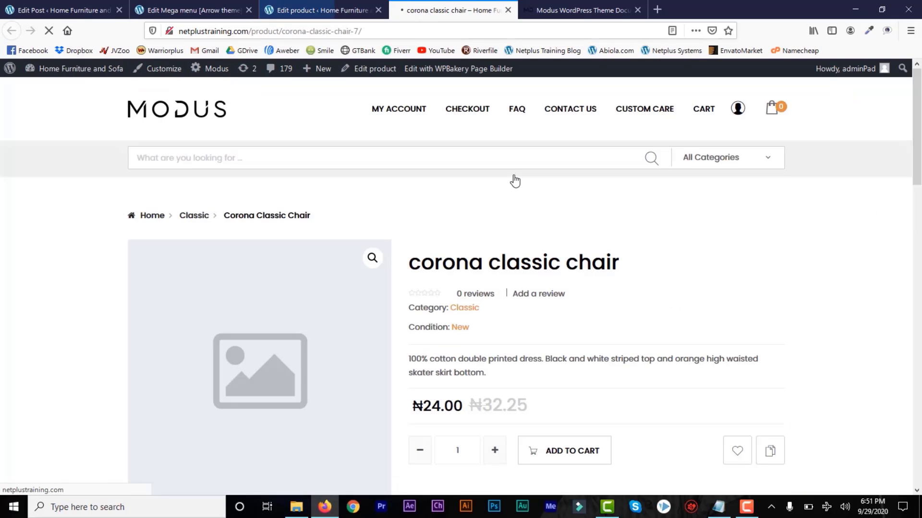
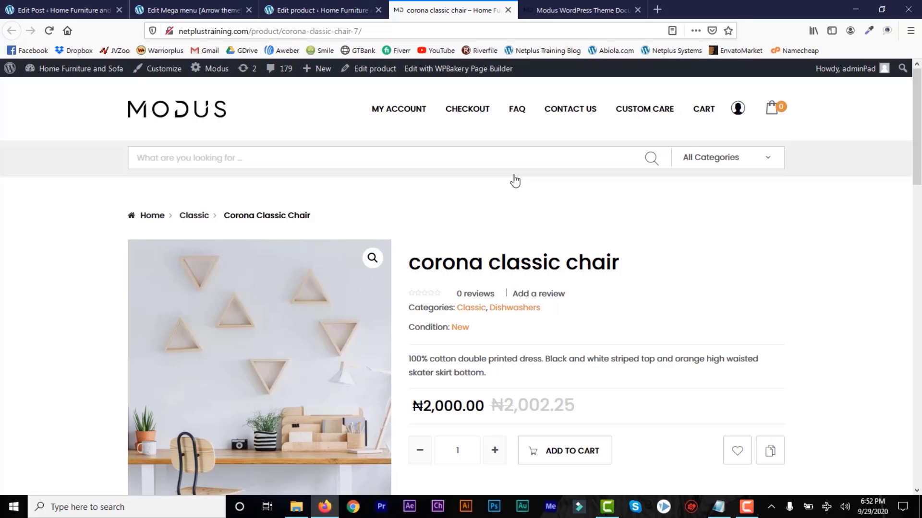
Scroll to Related Products and open Mini Desk in a background tab.
left_click(918, 210)
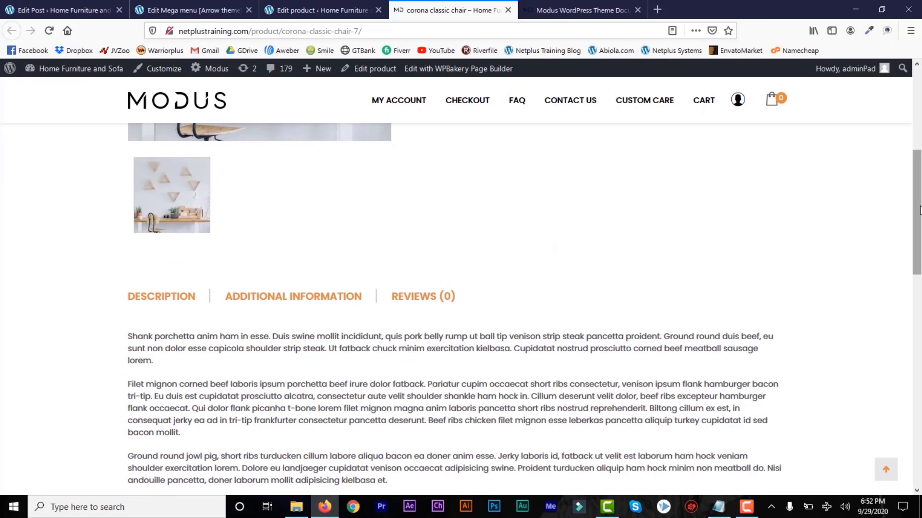
left_click_drag(918, 210, 918, 341)
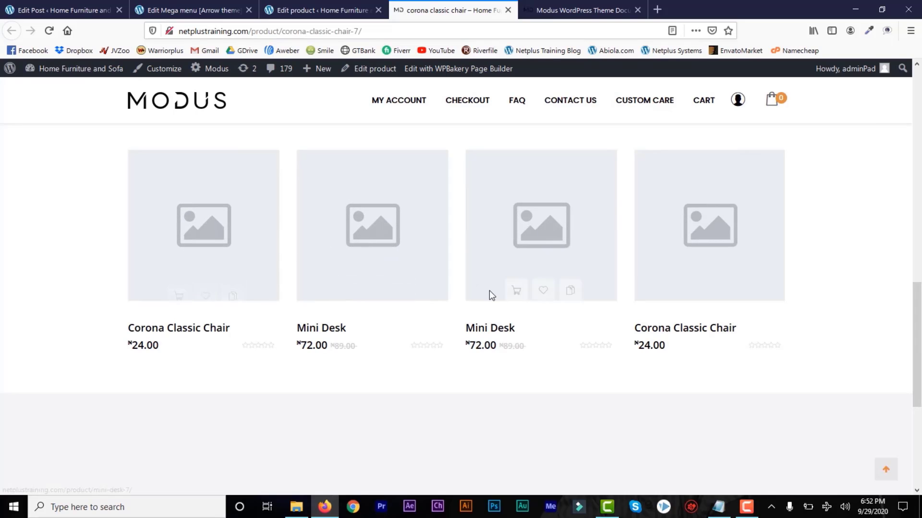
right_click(317, 335)
left_click(346, 340)
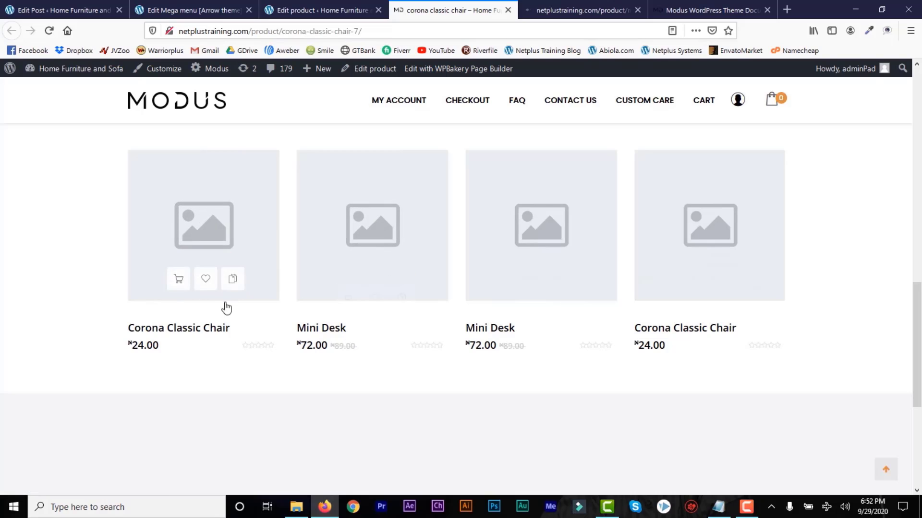
Switch the post-editor tab to the WooCommerce All Products list.
left_click(304, 10)
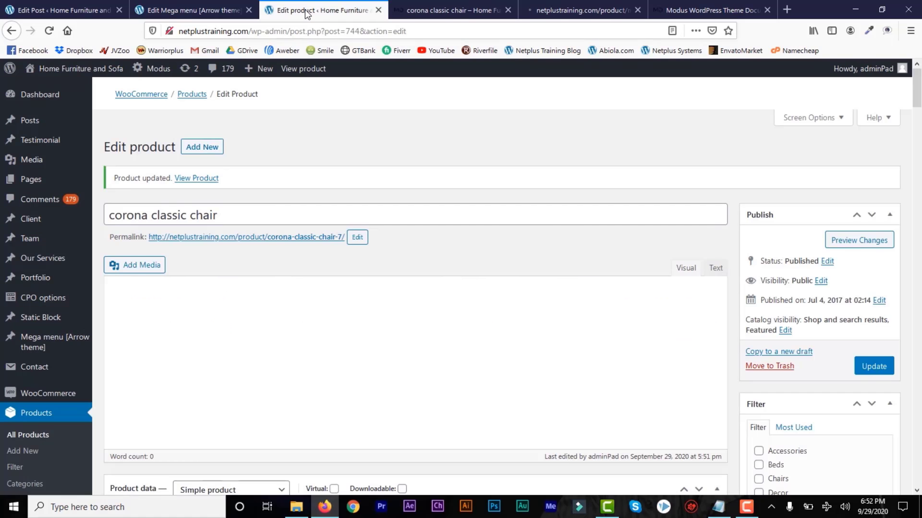
left_click(67, 10)
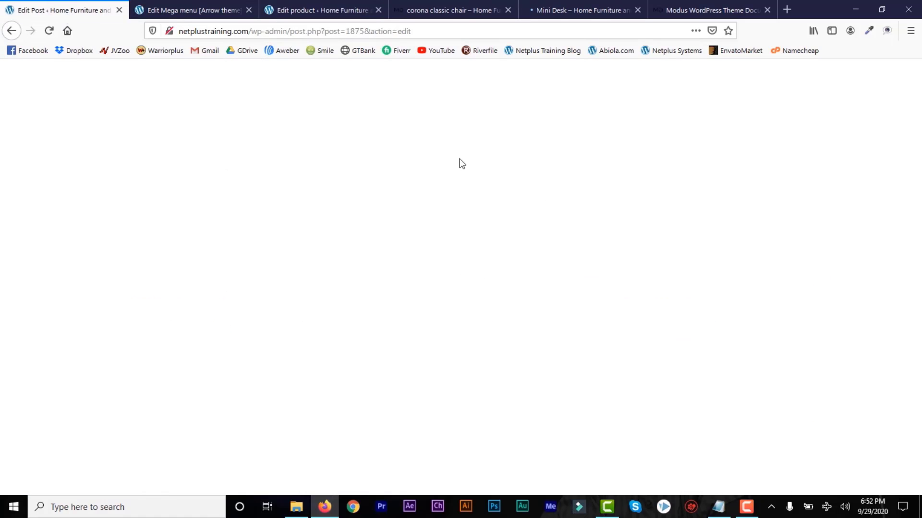
left_click(9, 32)
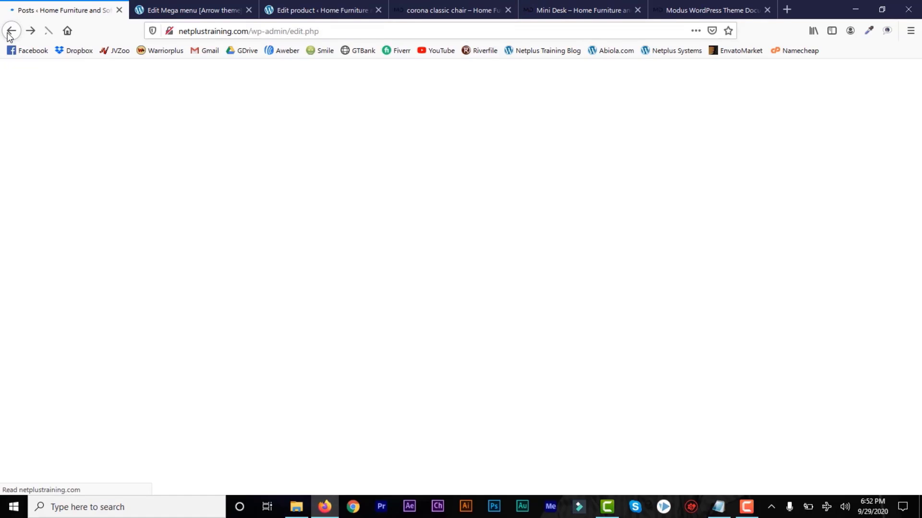
mouse_move(36, 185)
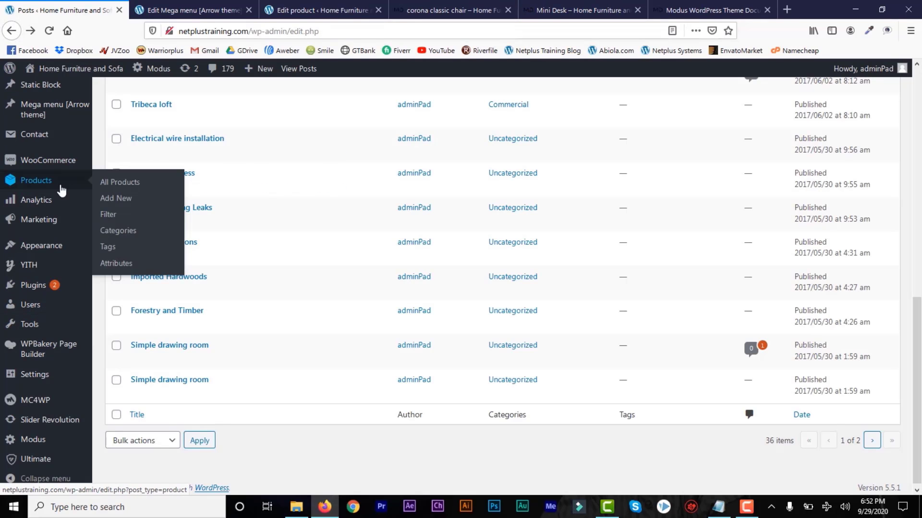
left_click(125, 189)
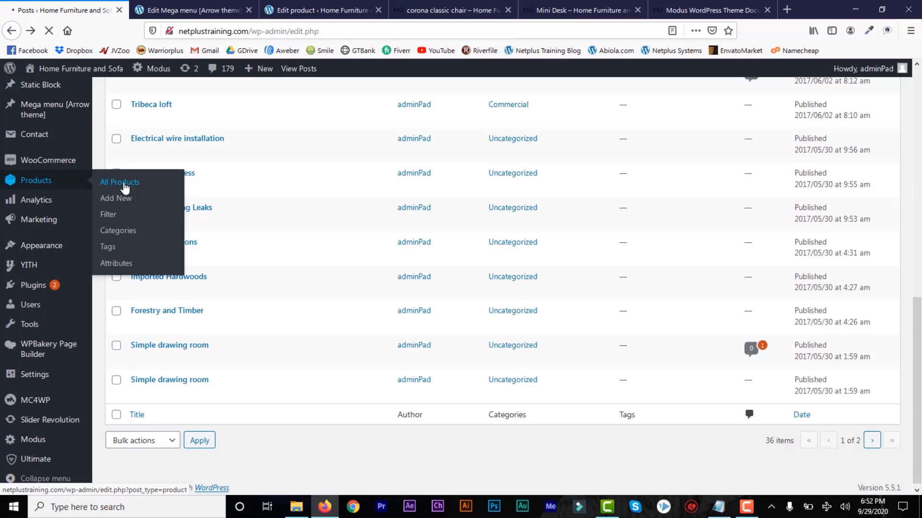
Scroll the products list to the Mini desk entries and return to the chair's product editor.
left_click_drag(918, 178, 919, 415)
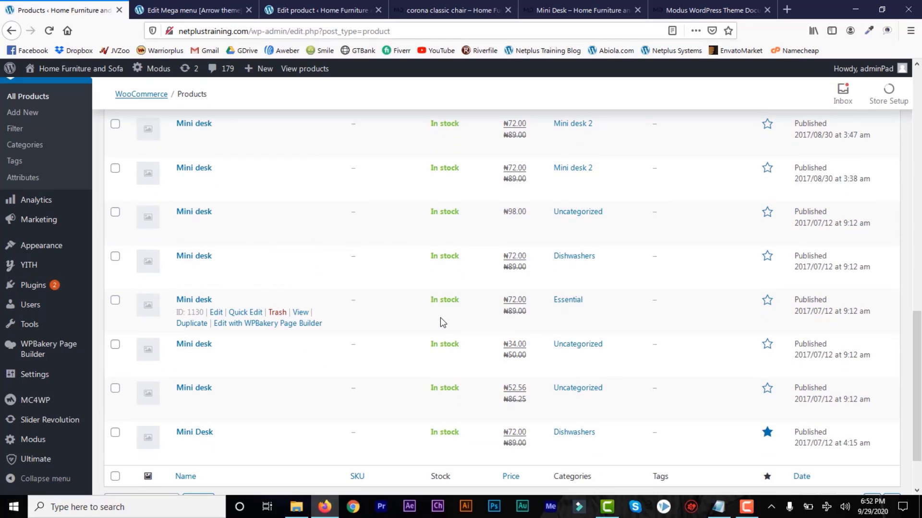
left_click(425, 14)
left_click(338, 10)
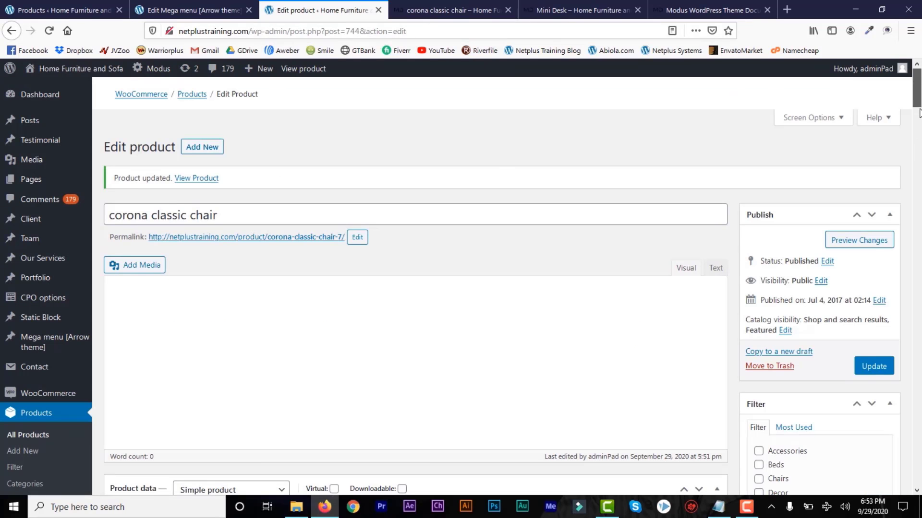
left_click(918, 132)
left_click_drag(918, 133, 893, 129)
left_click(144, 198)
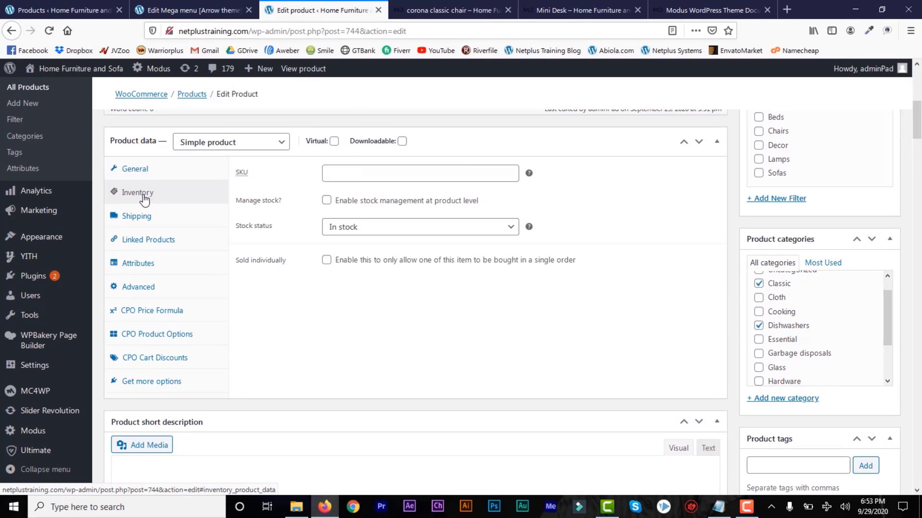
left_click(498, 233)
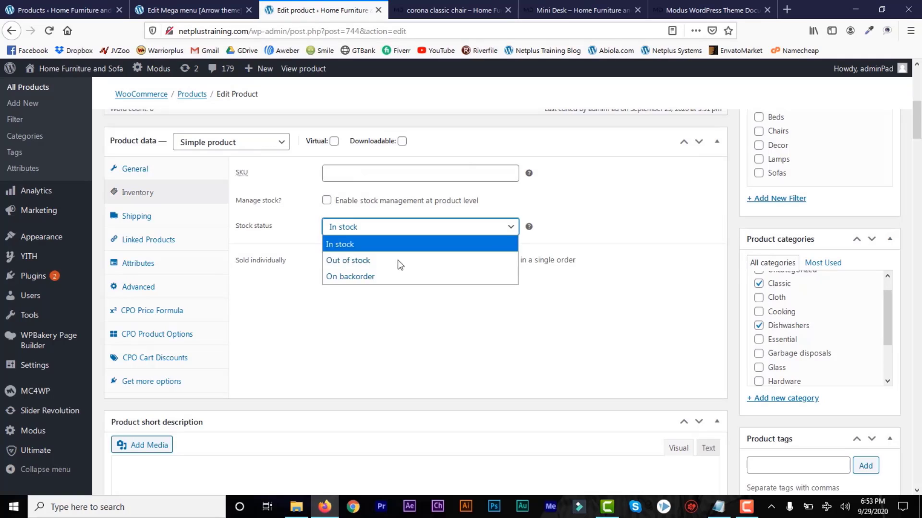
left_click(428, 231)
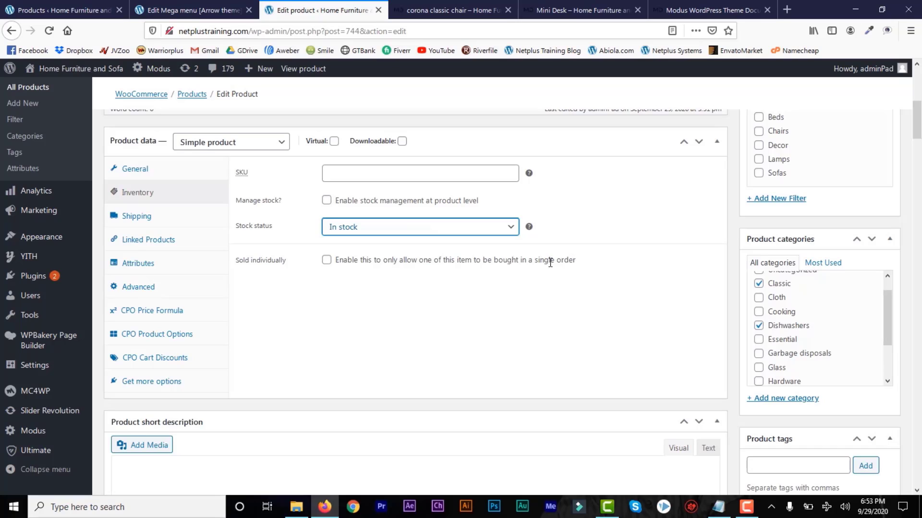
left_click(136, 216)
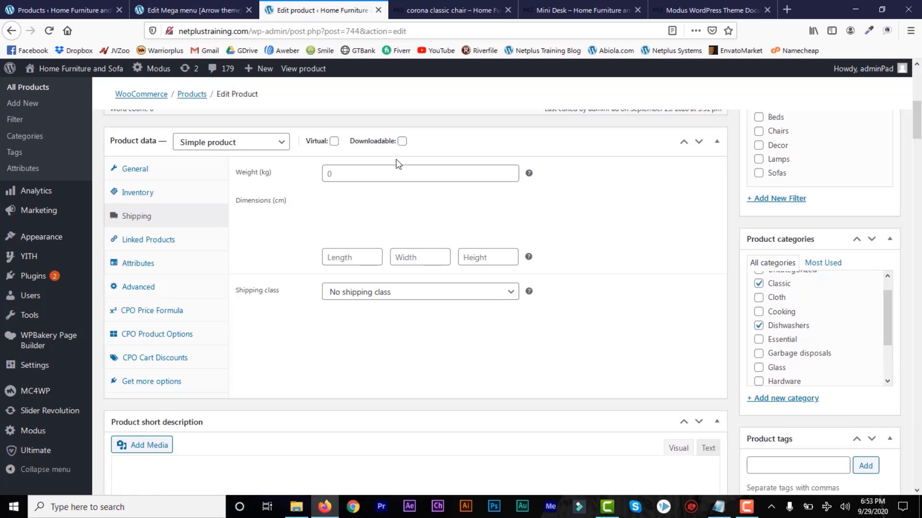
left_click(331, 174)
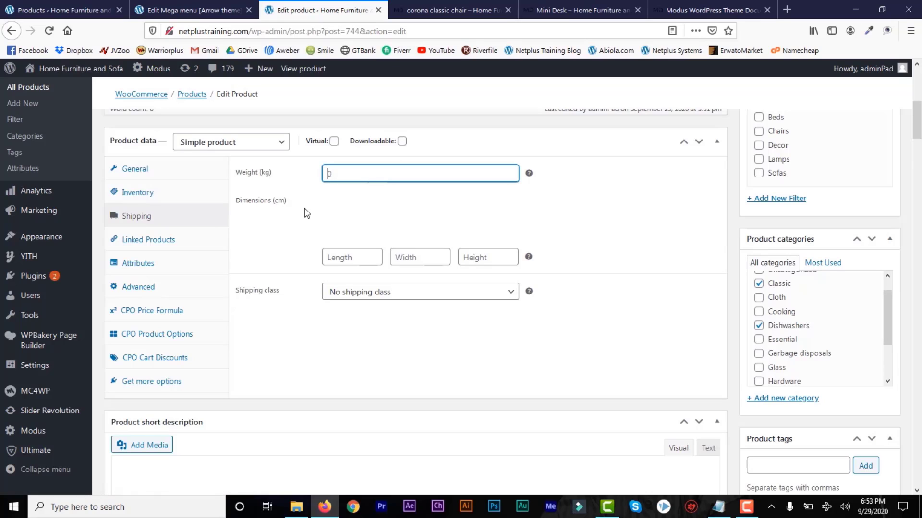
left_click(355, 258)
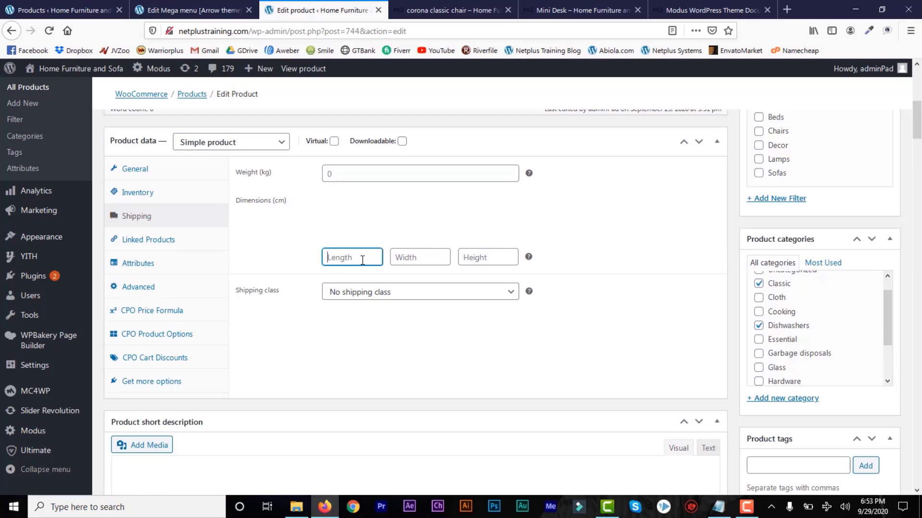
left_click(439, 260)
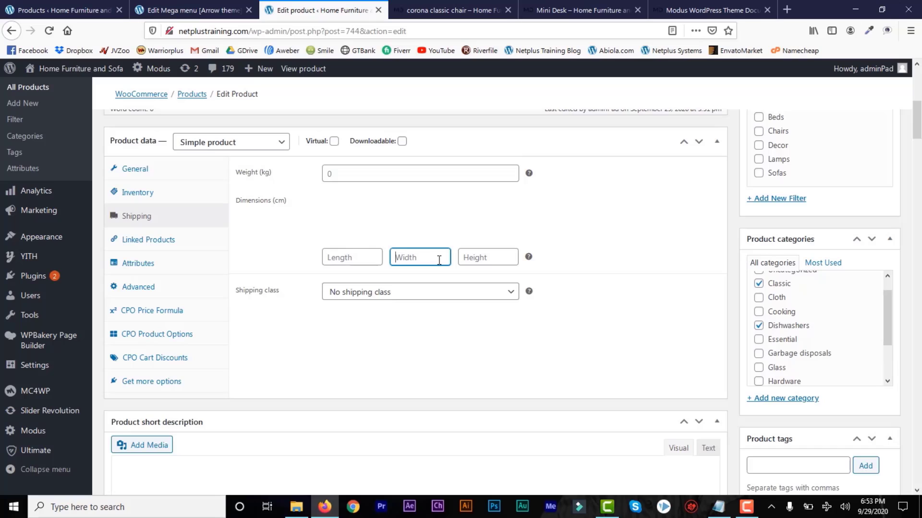
left_click(509, 295)
left_click(509, 296)
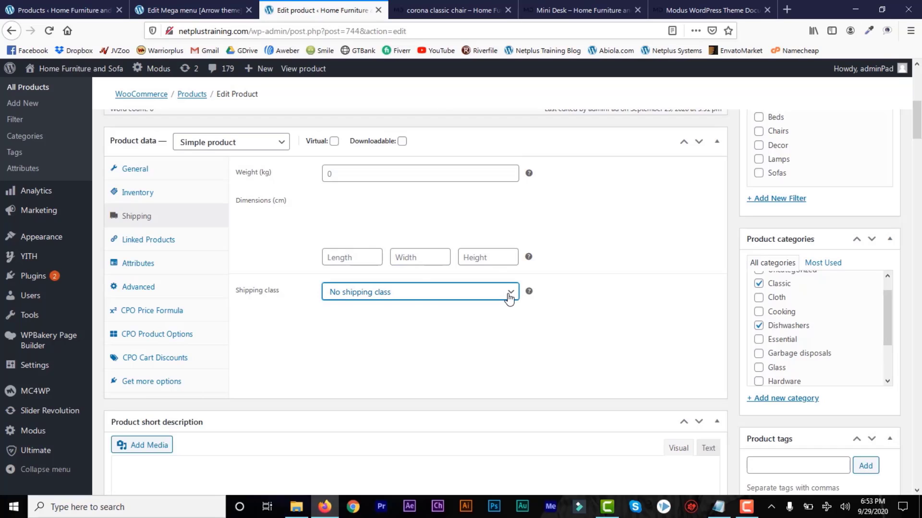
left_click(157, 242)
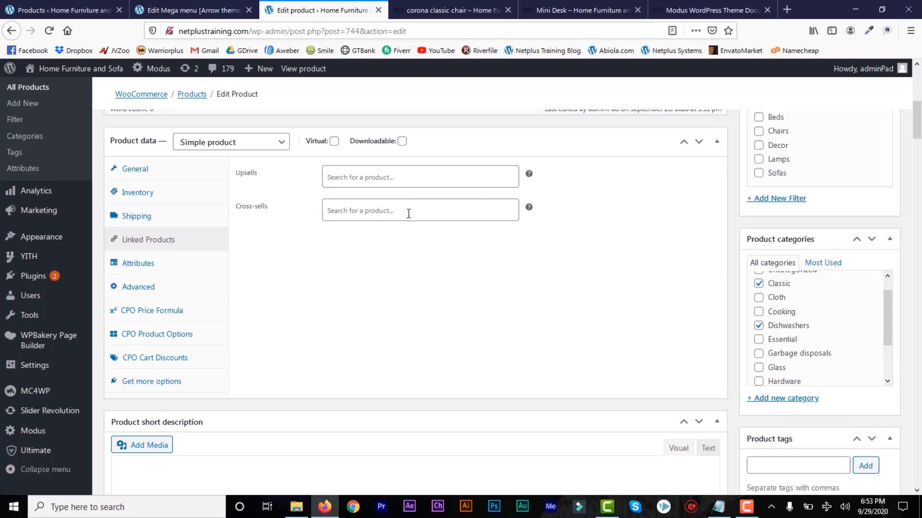
left_click(139, 263)
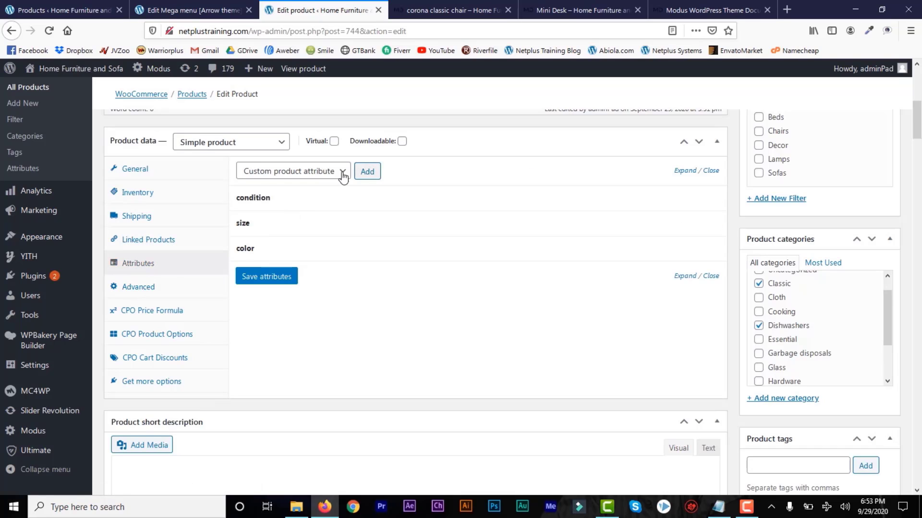
left_click(147, 291)
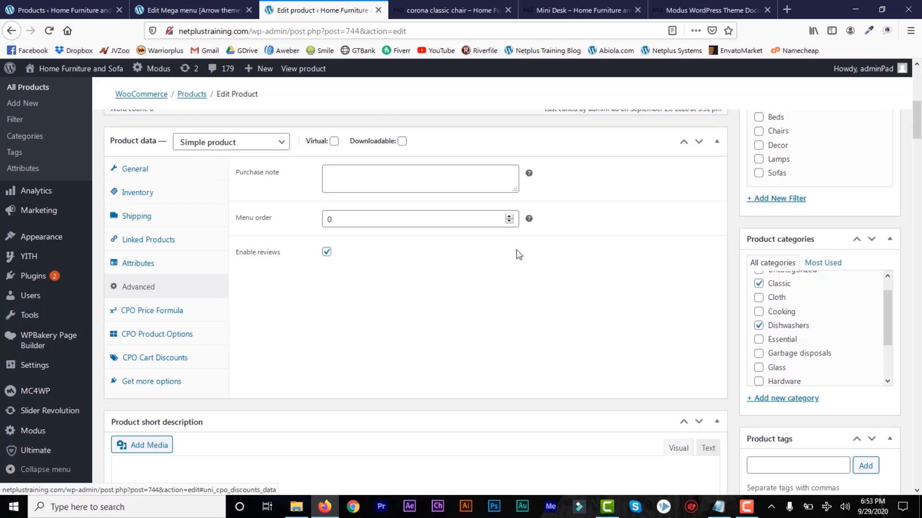
left_click_drag(919, 105, 920, 68)
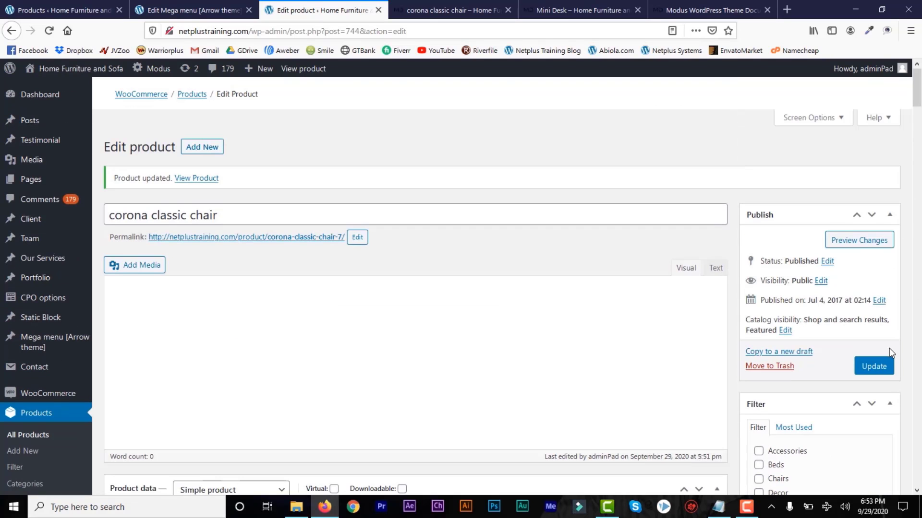
Update the corona classic chair product and check the storefront and Mini Desk tabs.
left_click(875, 368)
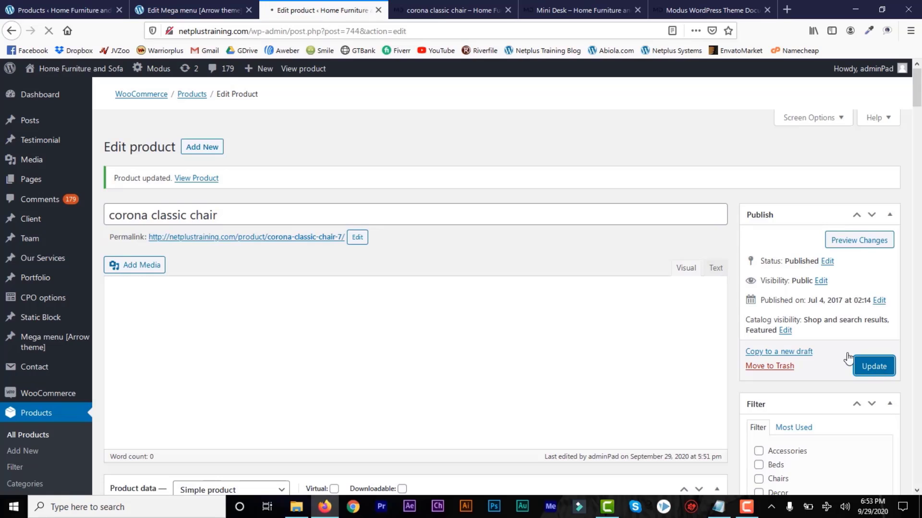
left_click(434, 12)
left_click(570, 14)
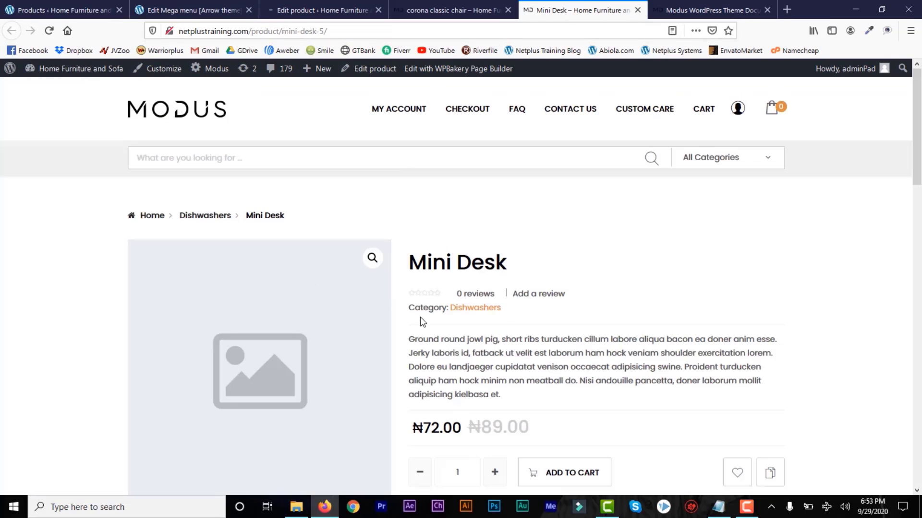
left_click(325, 11)
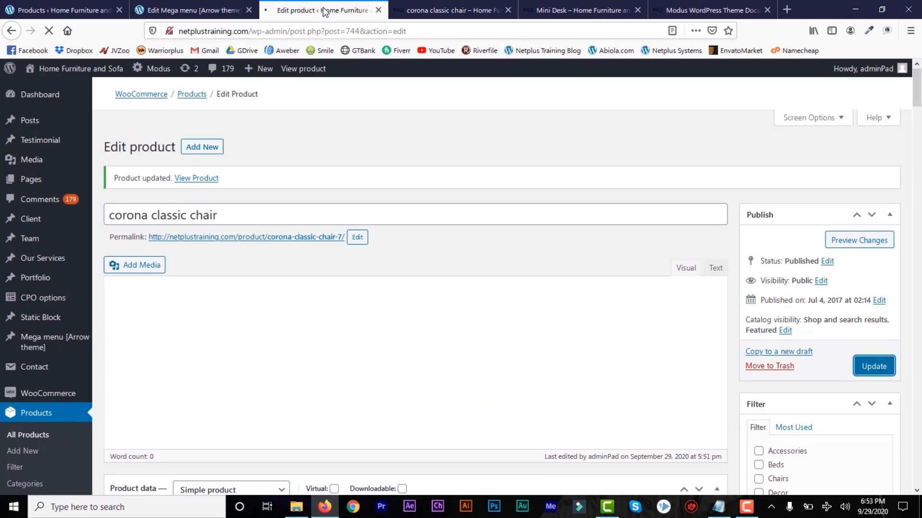
left_click(473, 11)
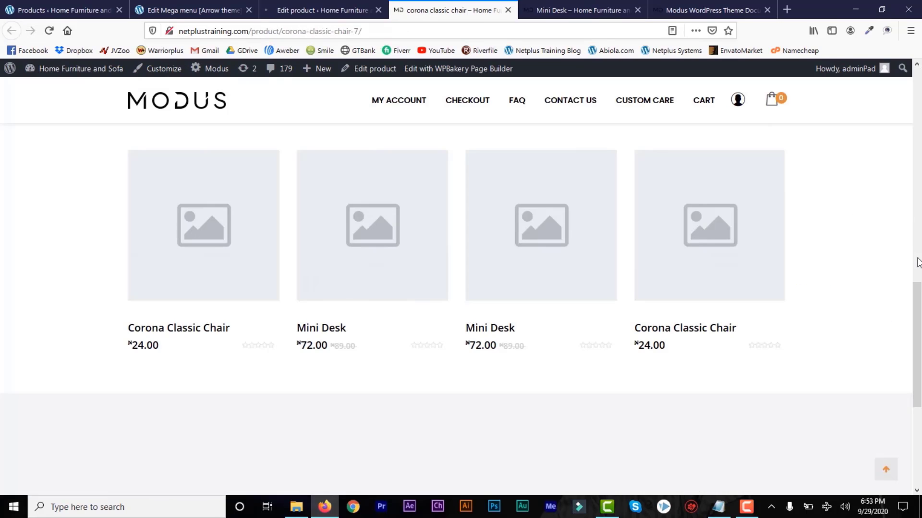
Inspect the chair's storefront page and its ₦2,000.00 price.
left_click_drag(917, 288, 920, 102)
key("ctrl+a")
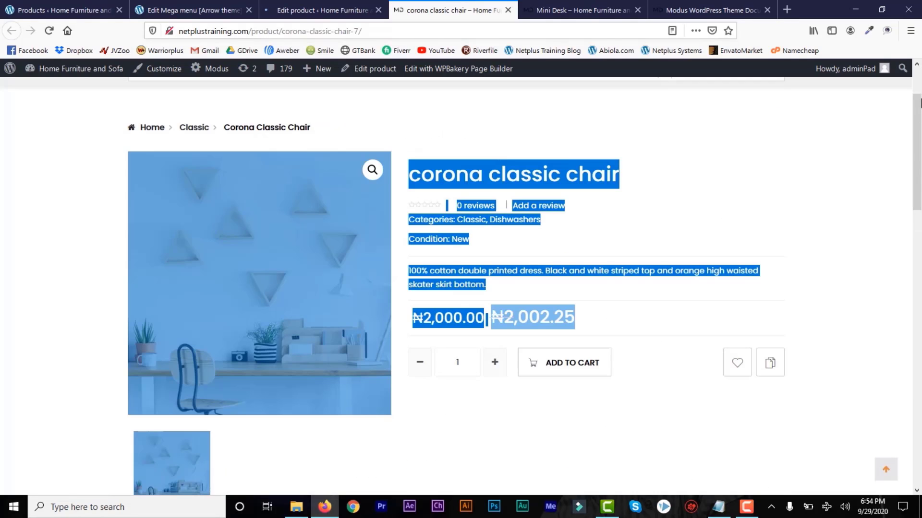
left_click(845, 185)
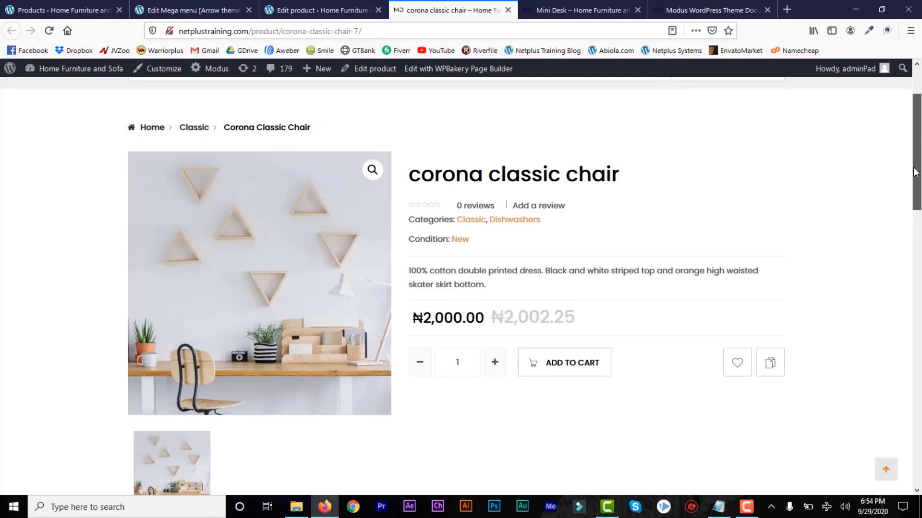
left_click_drag(915, 173, 516, 353)
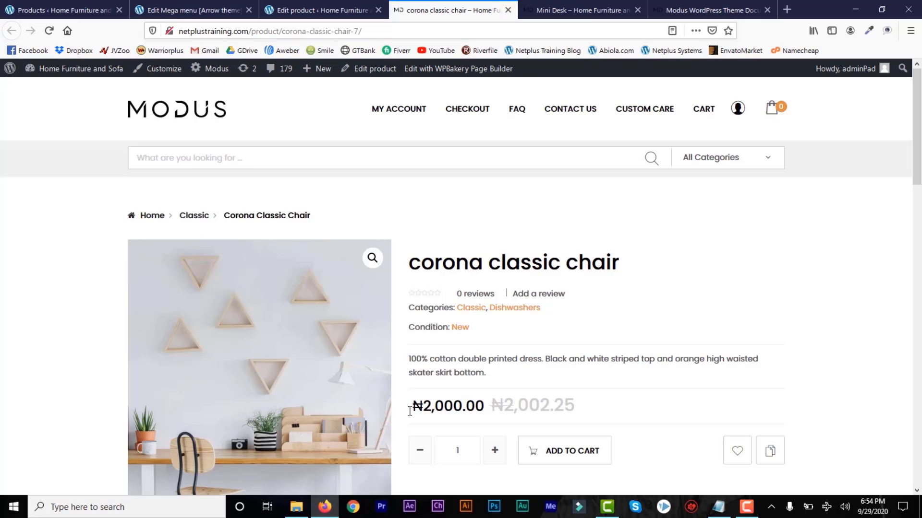
left_click_drag(409, 412, 483, 406)
left_click(475, 400)
Load Appearance > Menus in the admin tab, then go to the store home page tab.
left_click(66, 12)
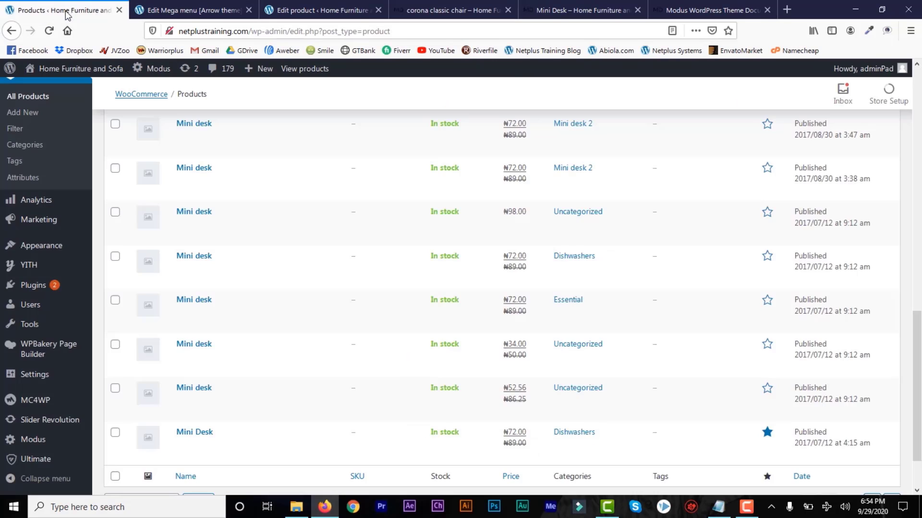
mouse_move(46, 253)
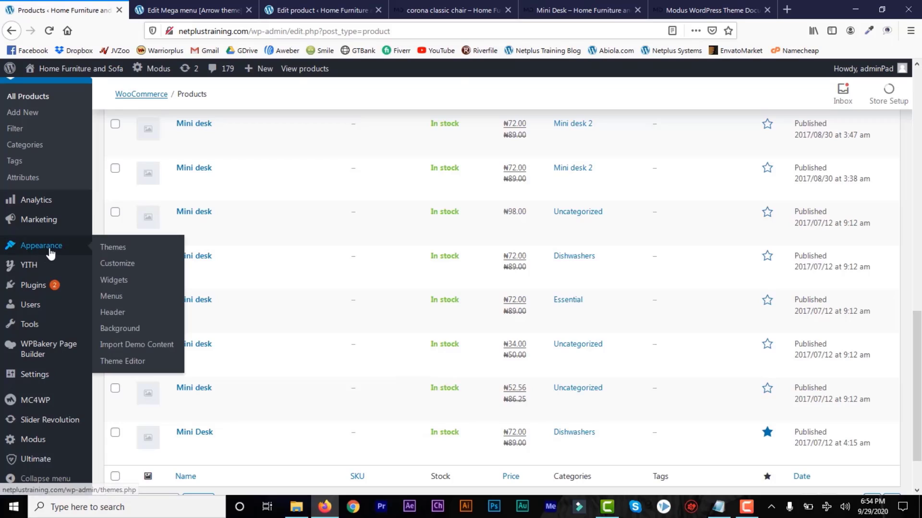
left_click(125, 298)
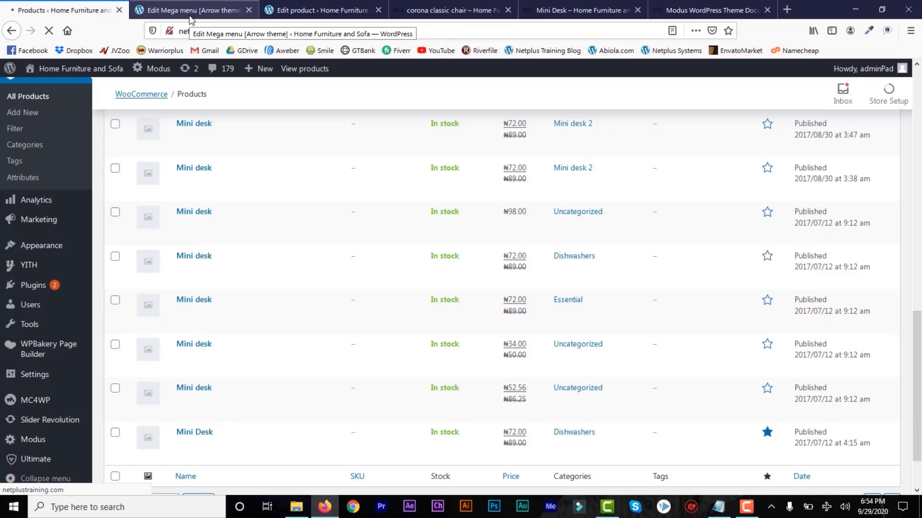
left_click(422, 11)
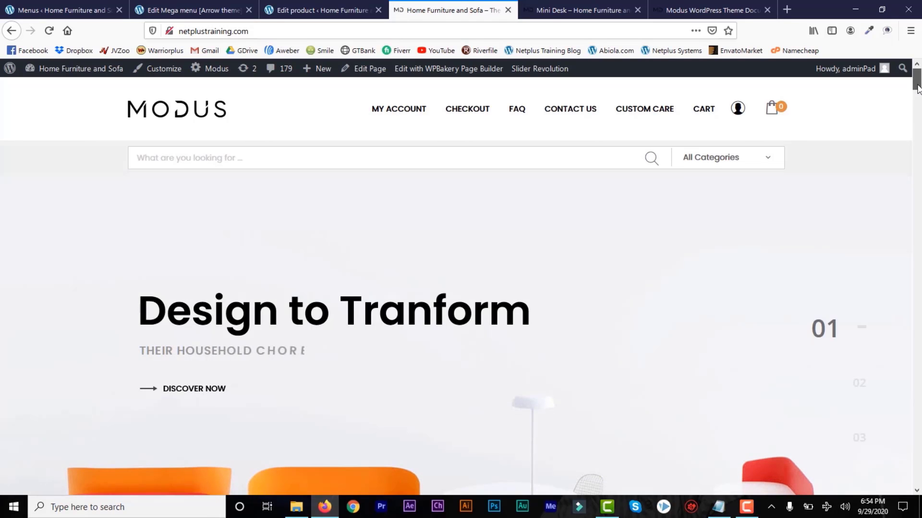
Scroll down the Modus home page below the 'Design to Tranform' slider.
left_click_drag(917, 86, 917, 131)
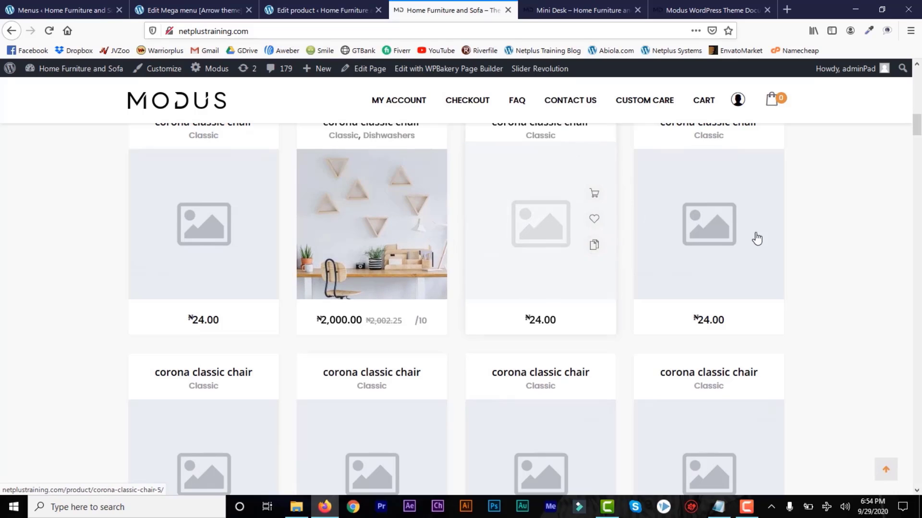
mouse_move(917, 133)
left_mouse_down()
mouse_move(918, 173)
mouse_move(918, 140)
left_mouse_up()
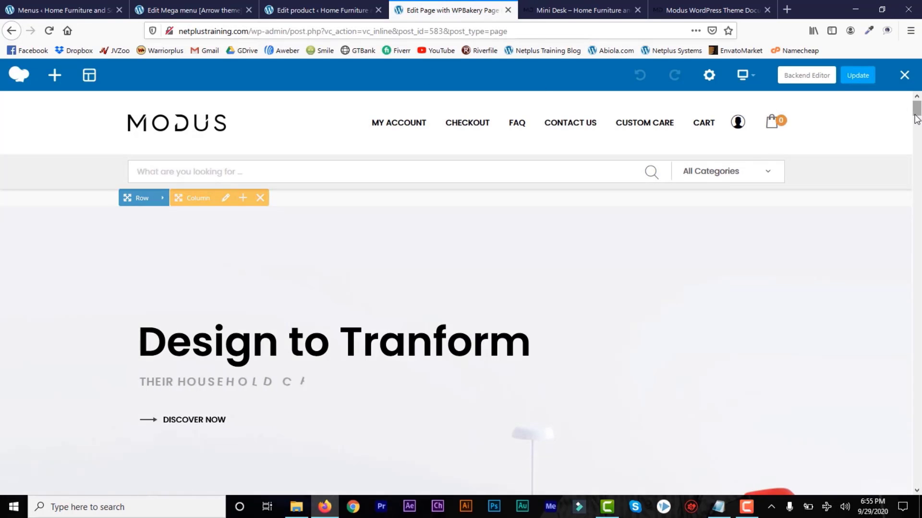
left_click_drag(917, 113, 917, 124)
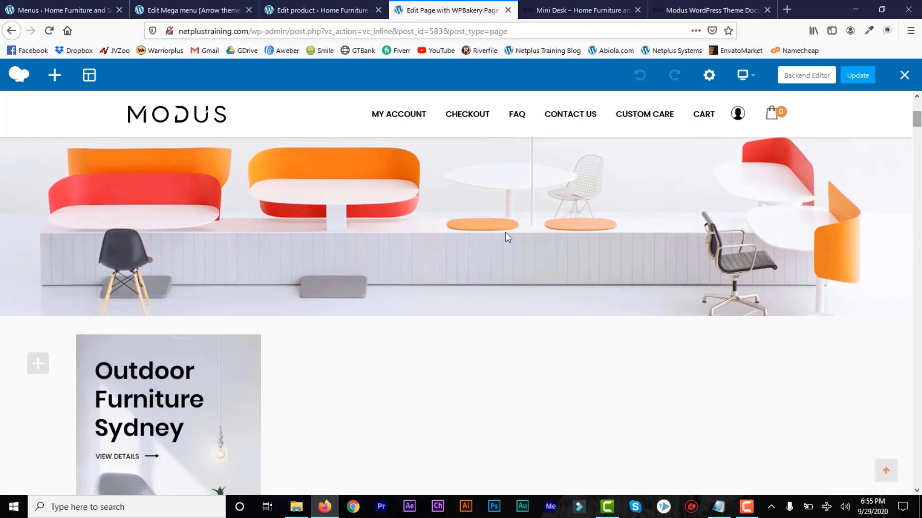
mouse_move(409, 269)
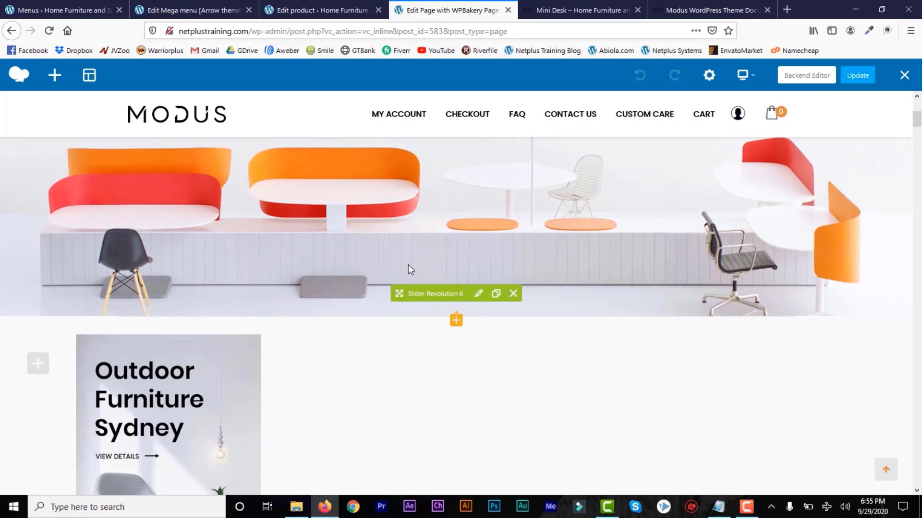
left_click(479, 294)
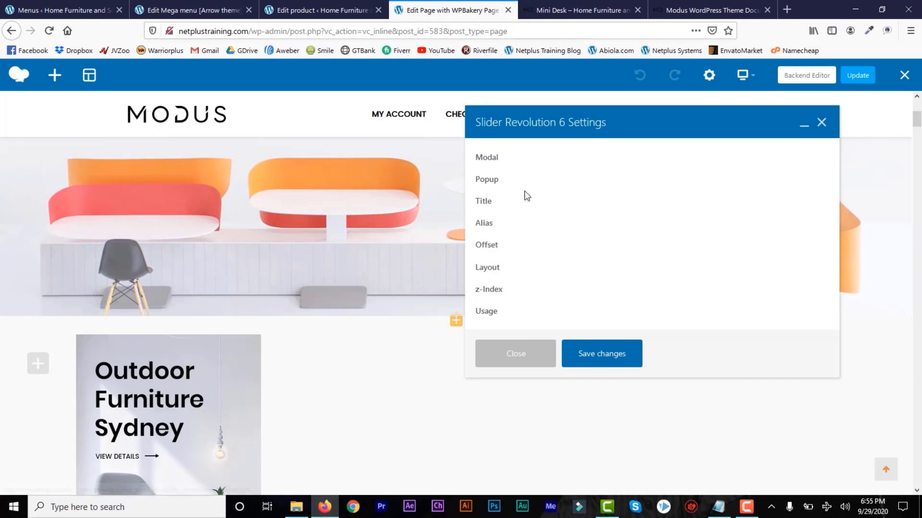
left_click_drag(918, 126, 917, 134)
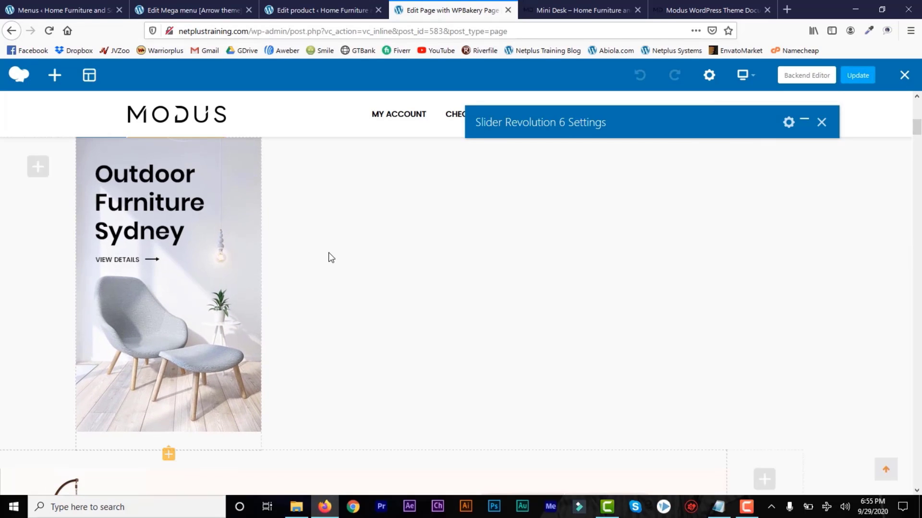
left_click_drag(917, 131, 918, 161)
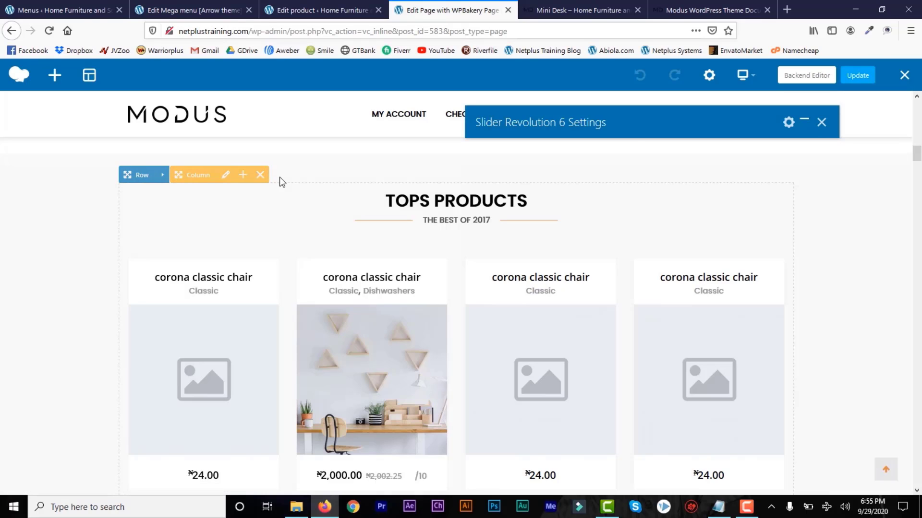
left_click_drag(918, 158, 919, 171)
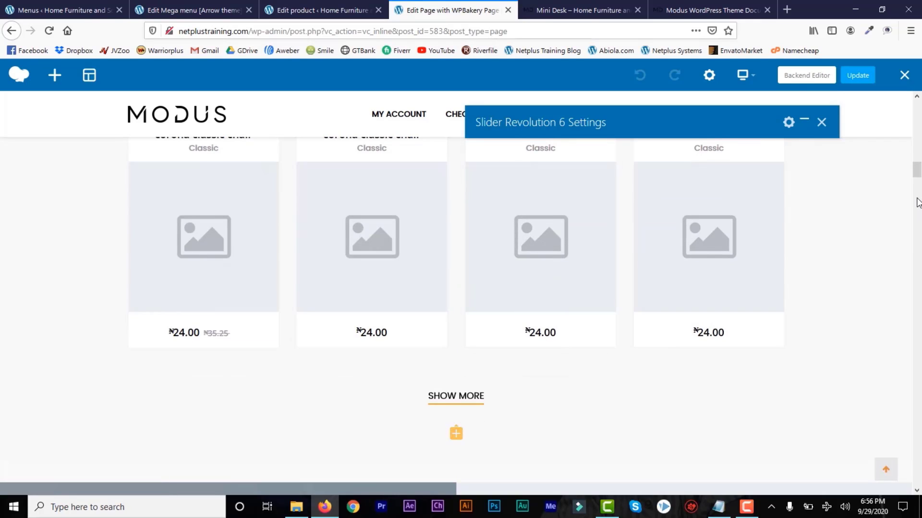
left_click_drag(916, 176, 917, 184)
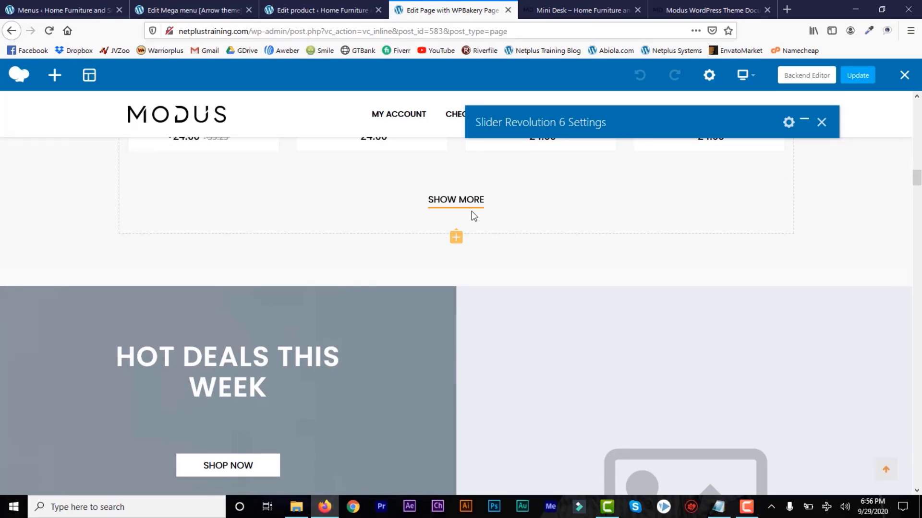
mouse_move(449, 205)
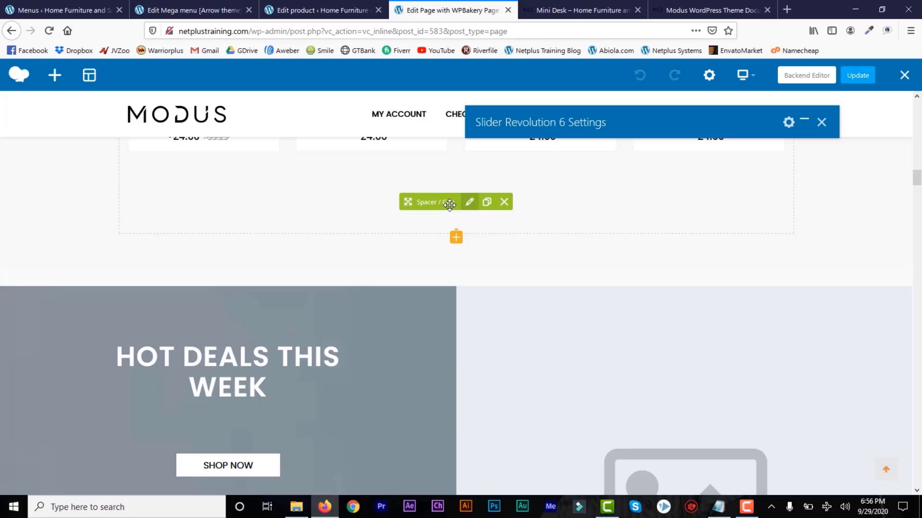
left_click(456, 237)
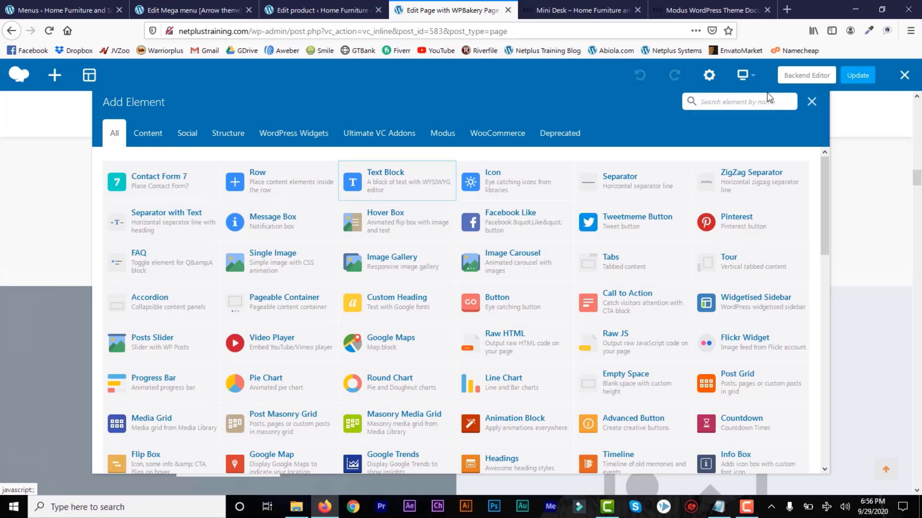
left_click(812, 102)
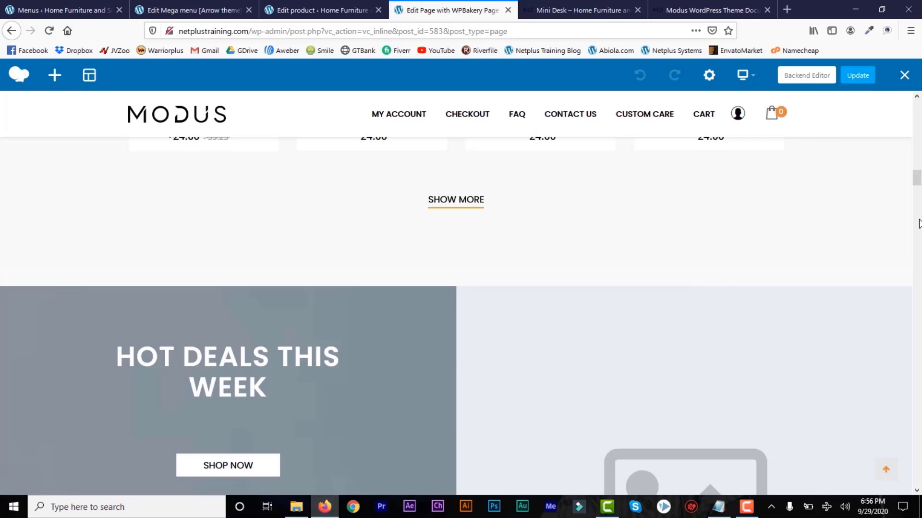
left_click_drag(917, 185, 917, 180)
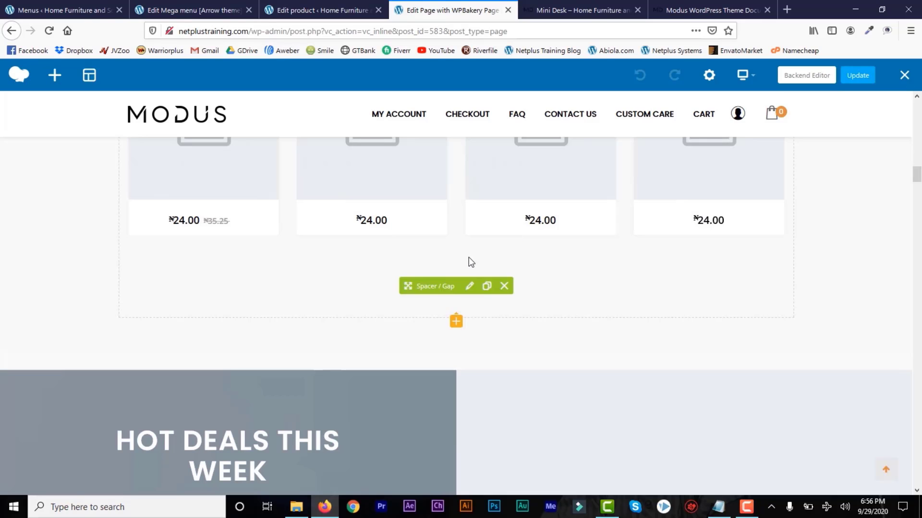
left_click(456, 322)
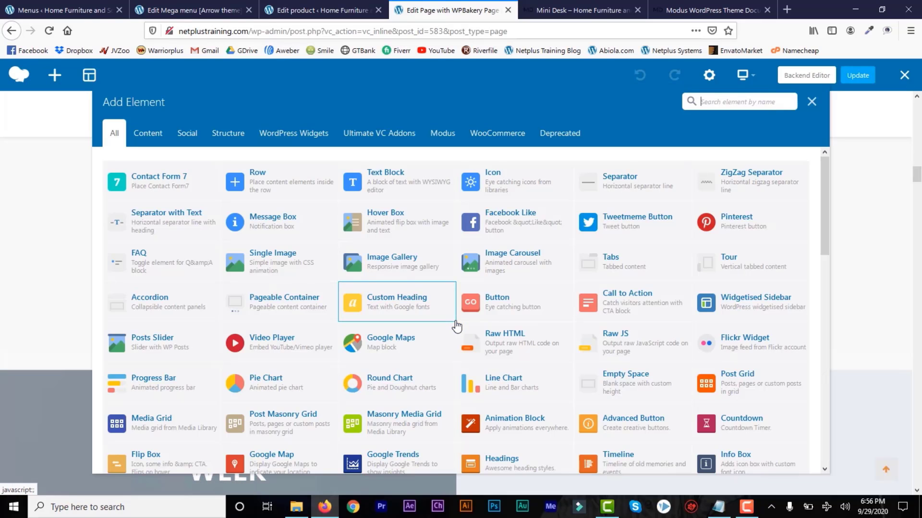
scroll(456, 327, "down", 10)
left_click(812, 101)
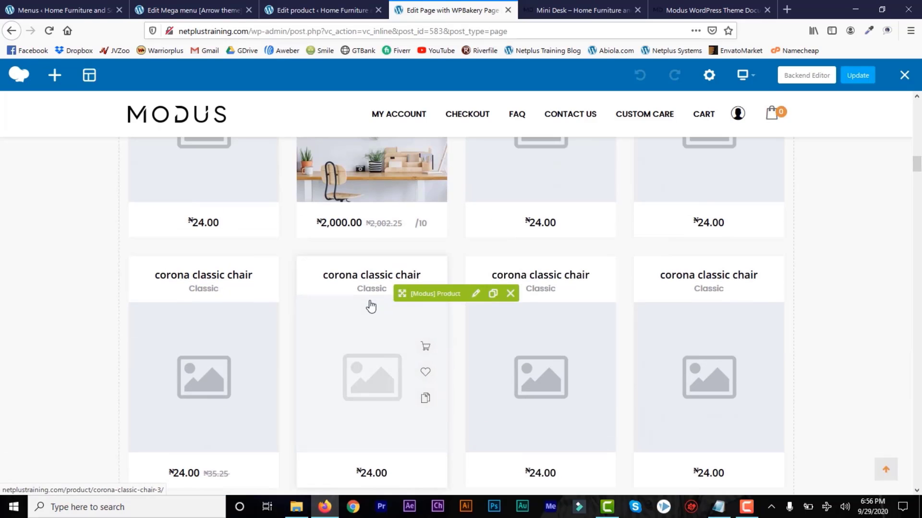
left_click(494, 296)
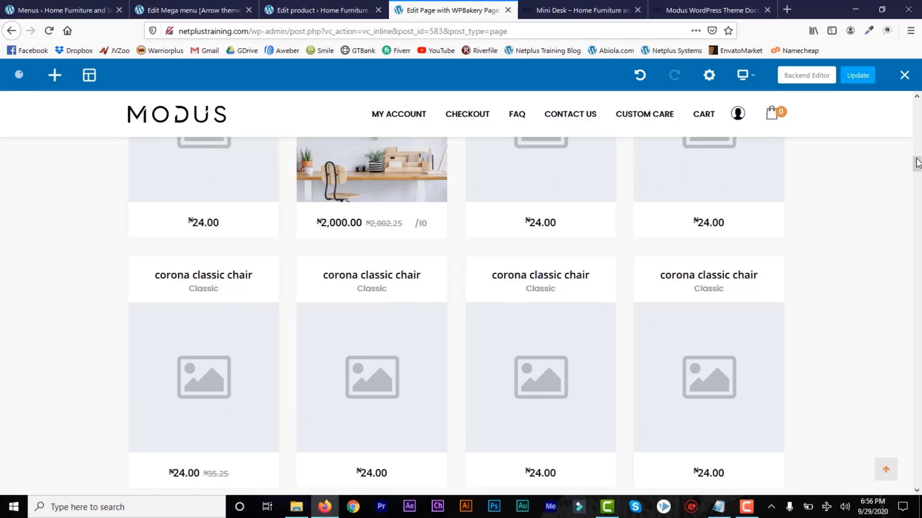
mouse_move(915, 159)
left_mouse_down()
mouse_move(916, 170)
mouse_move(917, 148)
mouse_move(919, 167)
left_mouse_up()
mouse_move(475, 345)
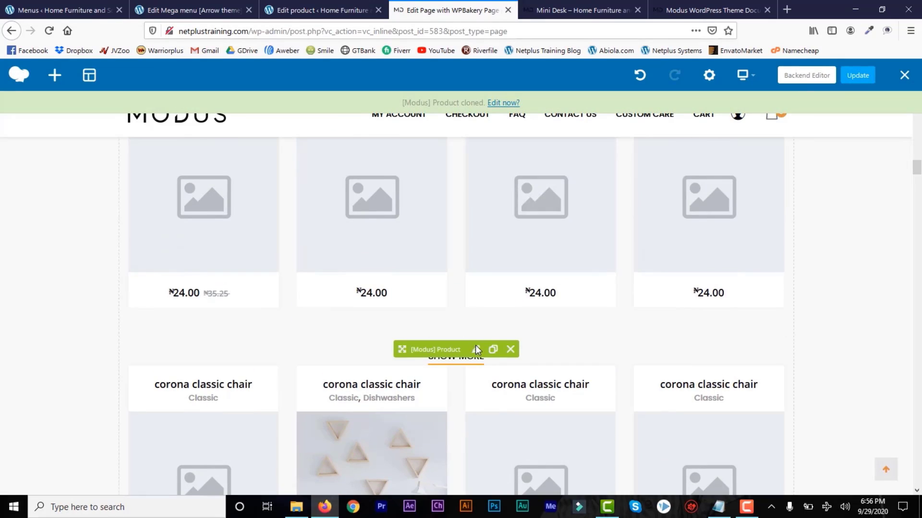
left_click(510, 350)
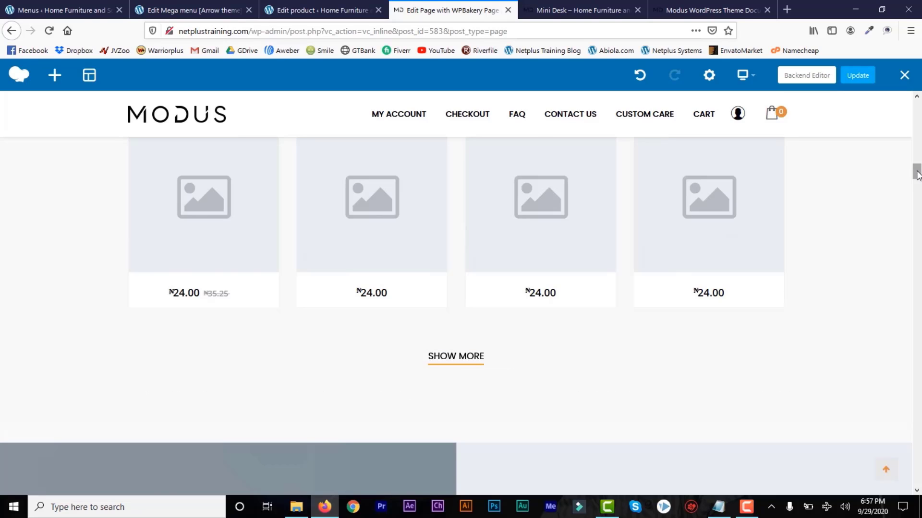
Delete the Hot Deals This Week column, its [Modus] Single Product element, and the emptied column.
scroll(917, 174, "down", 5)
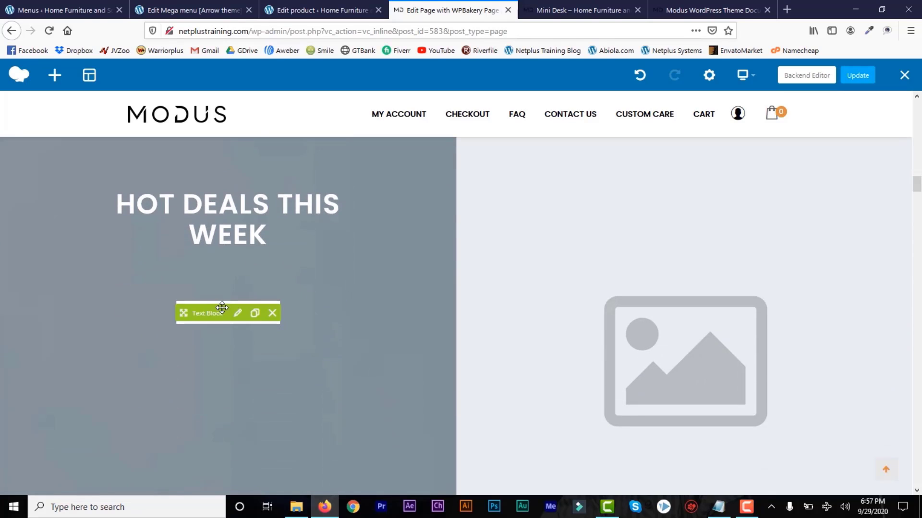
scroll(917, 188, "down", 2)
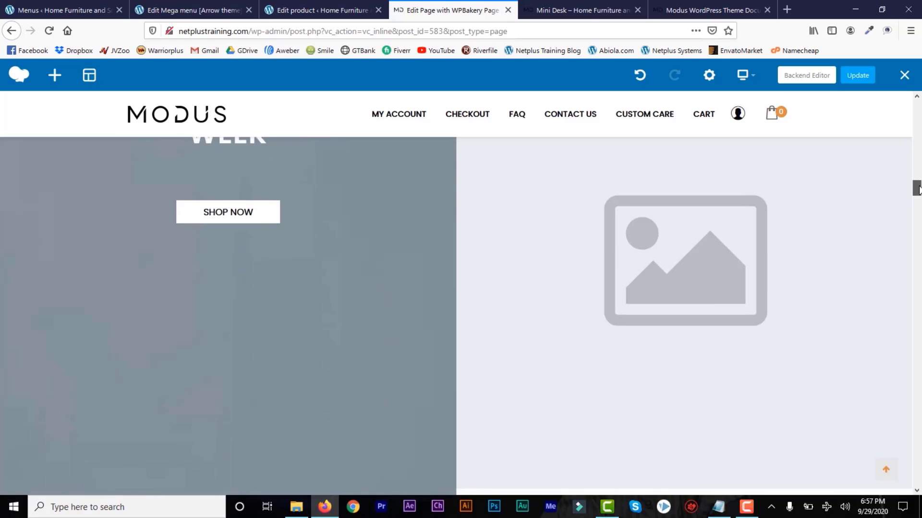
mouse_move(917, 188)
left_mouse_down()
mouse_move(919, 233)
mouse_move(920, 178)
left_mouse_up()
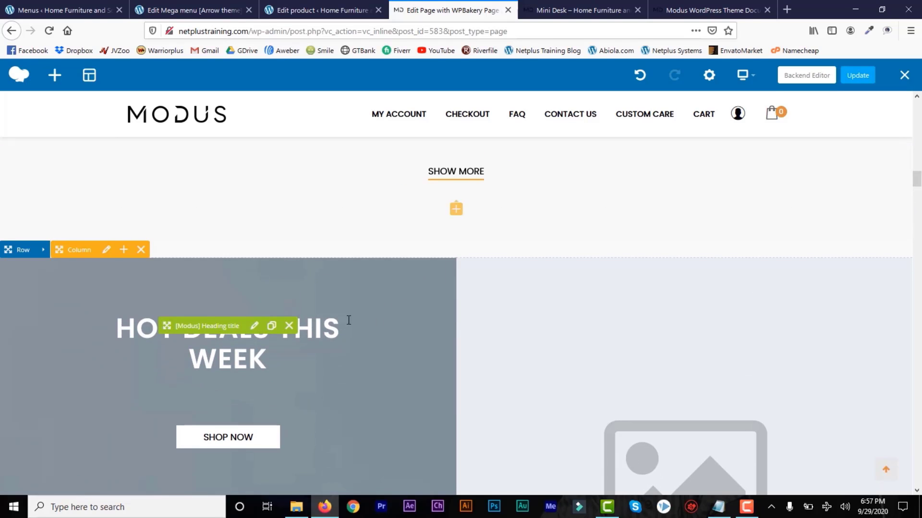
left_click(142, 250)
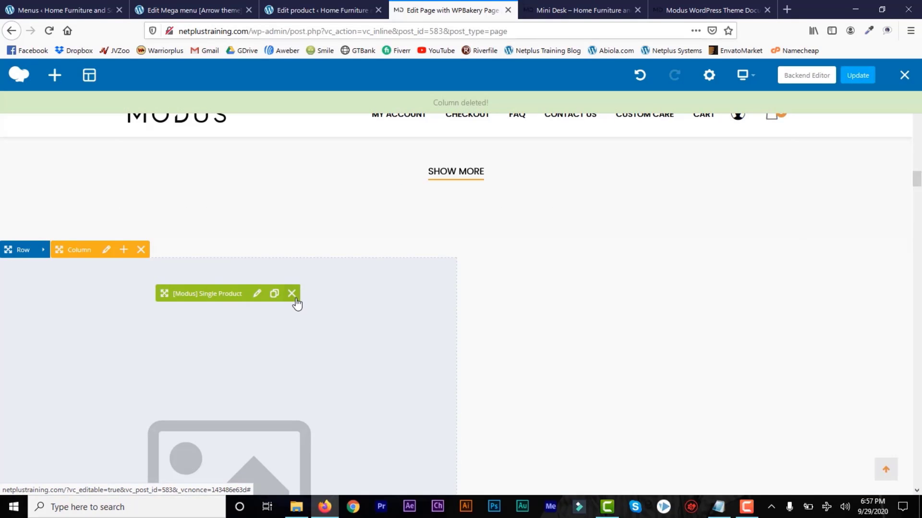
left_click(292, 295)
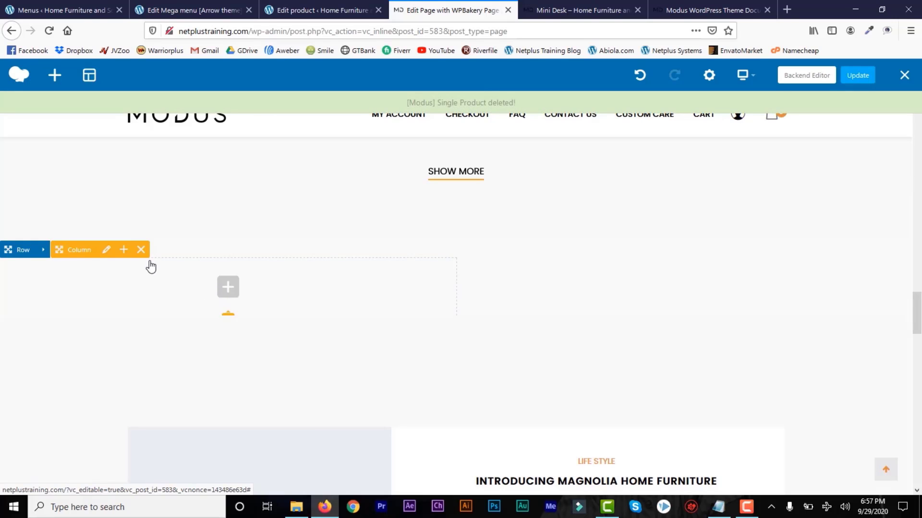
left_click(141, 250)
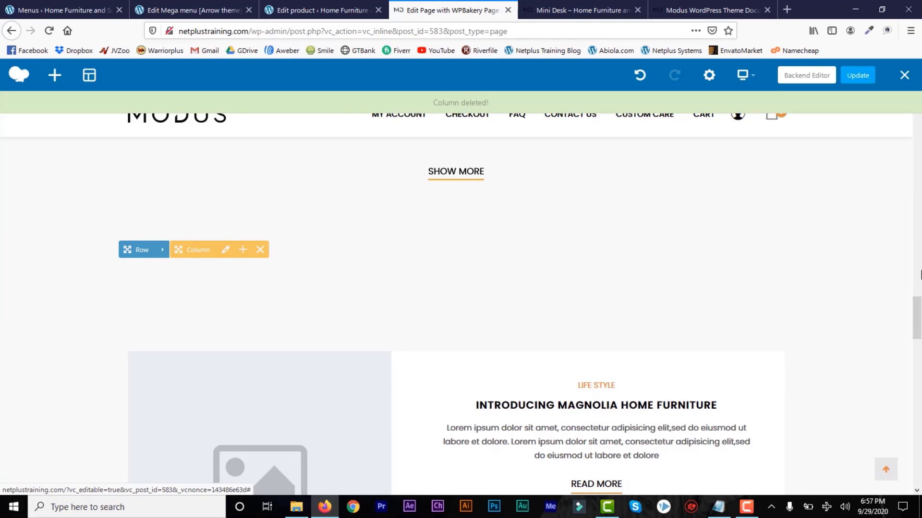
left_click_drag(919, 341, 917, 320)
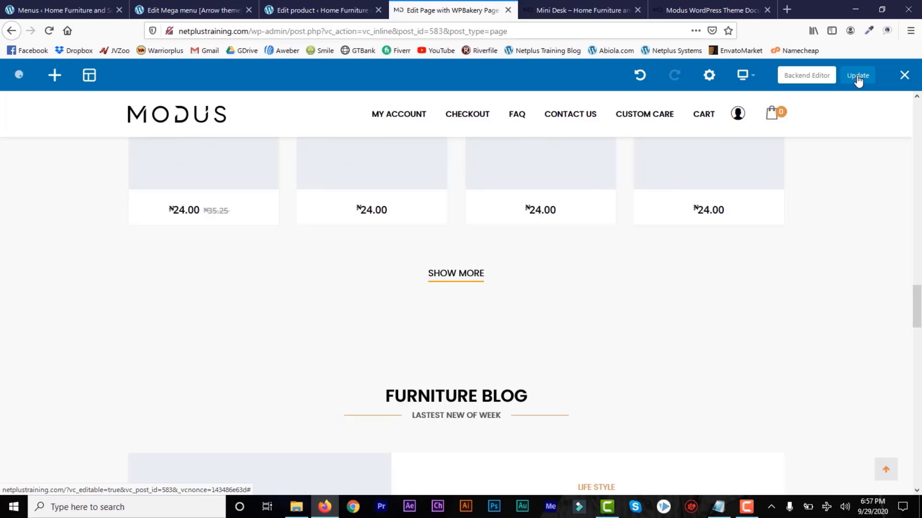
Return to the live storefront and scroll to the Tops Products grid of corona classic chairs.
left_click(547, 6)
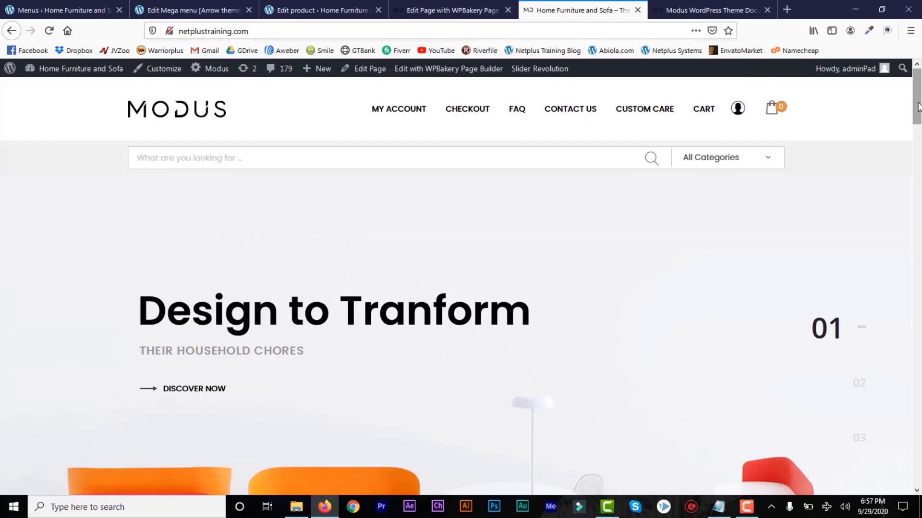
left_click_drag(918, 107, 918, 419)
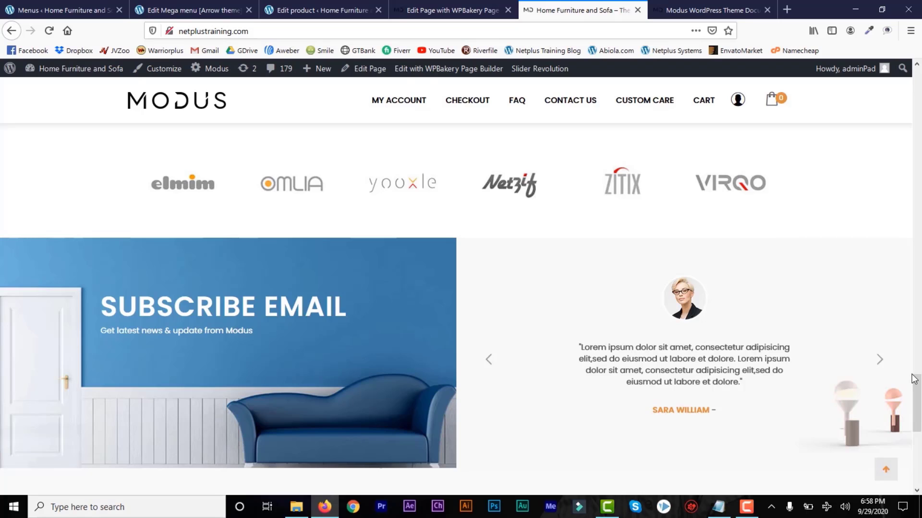
scroll(916, 405, "down", 3)
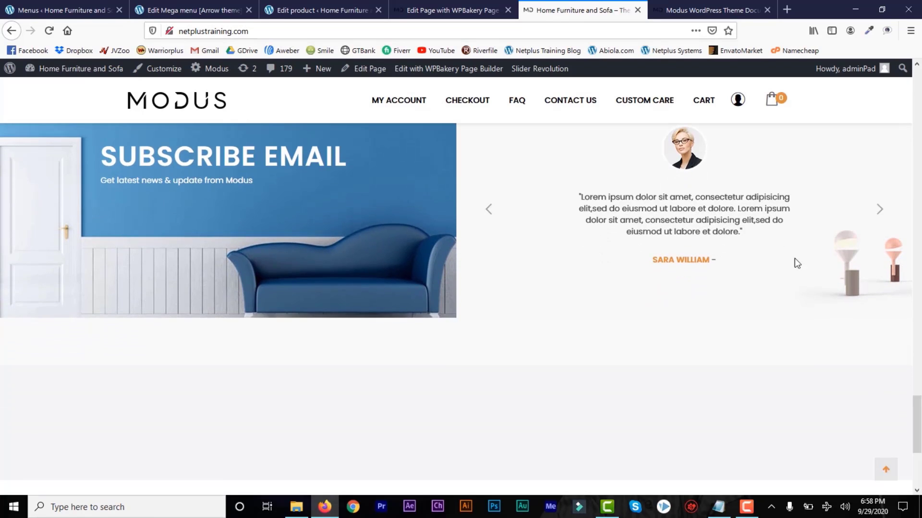
left_click_drag(919, 433, 915, 219)
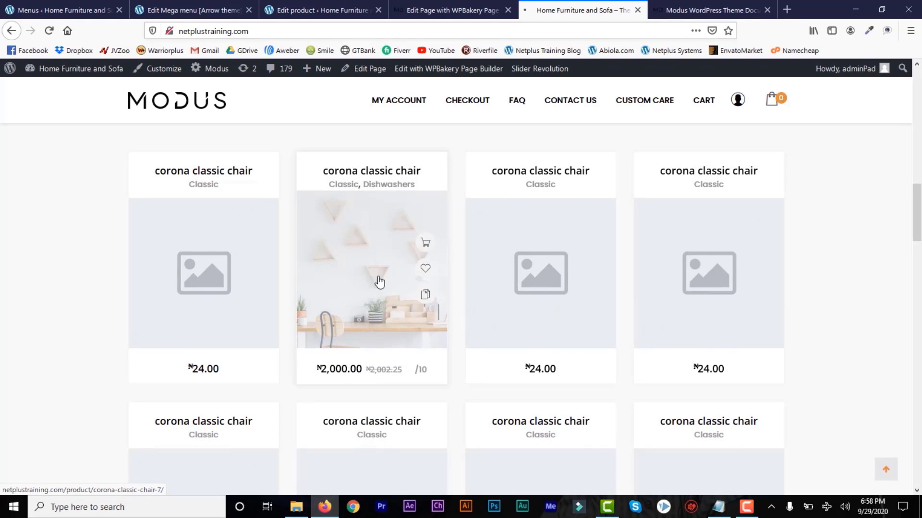
Add one corona classic chair to the cart and proceed to checkout totalling ₦2,000.00.
left_click(379, 282)
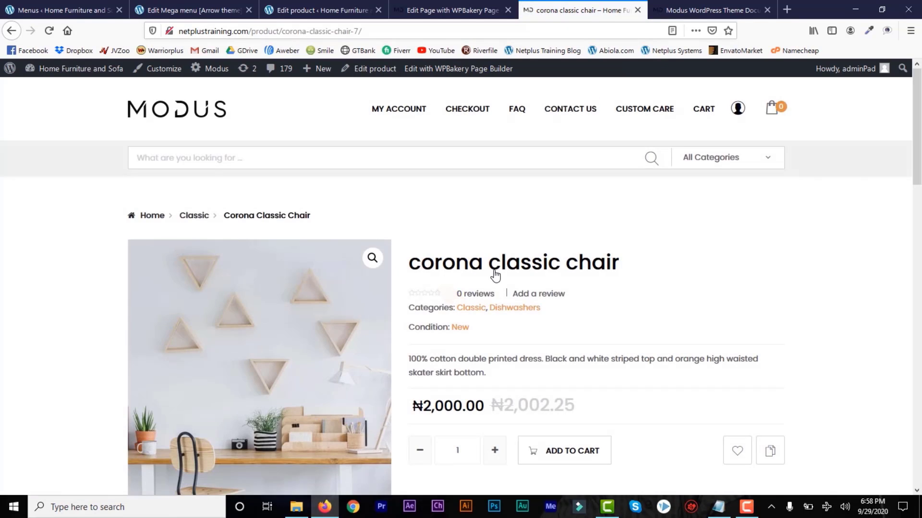
left_click_drag(918, 119, 920, 156)
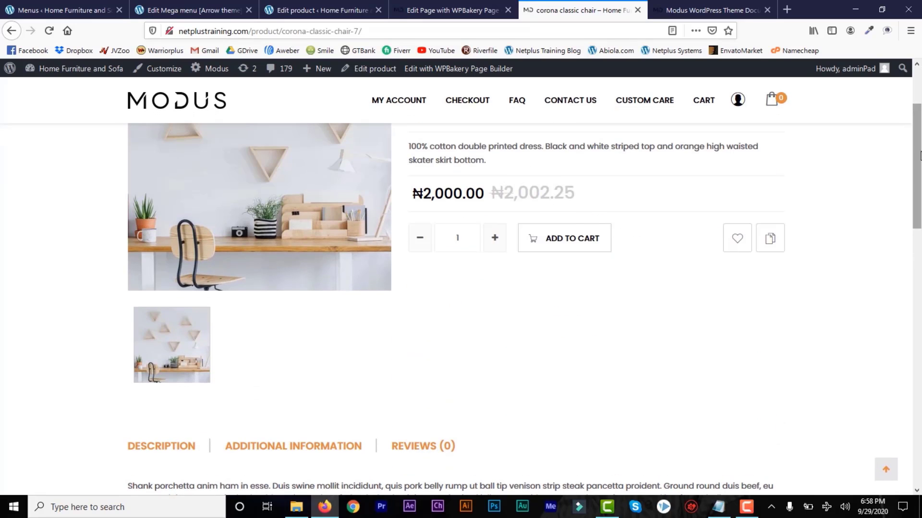
left_click(563, 245)
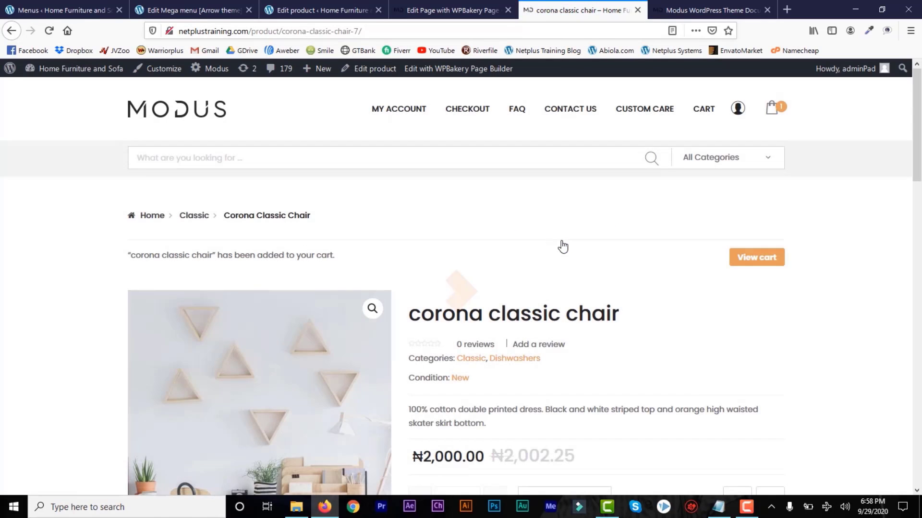
left_click_drag(914, 172, 915, 142)
left_click(780, 113)
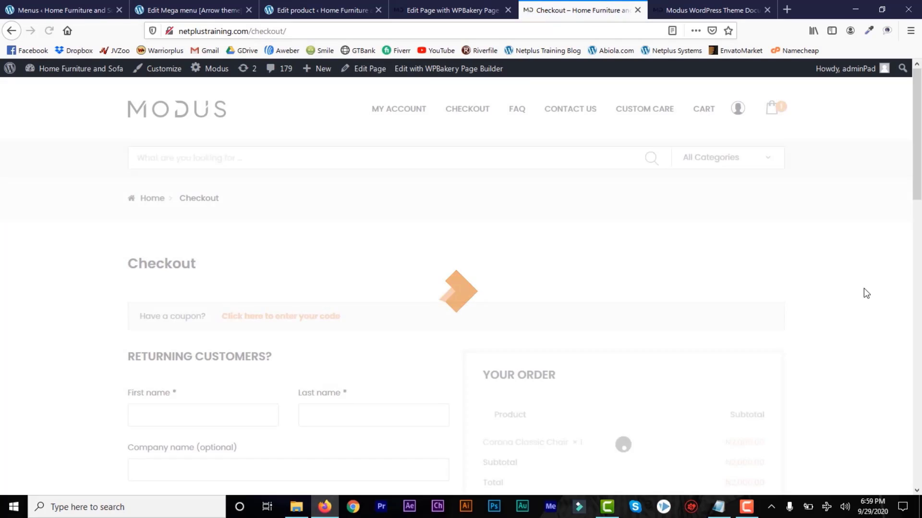
left_click_drag(916, 179, 916, 234)
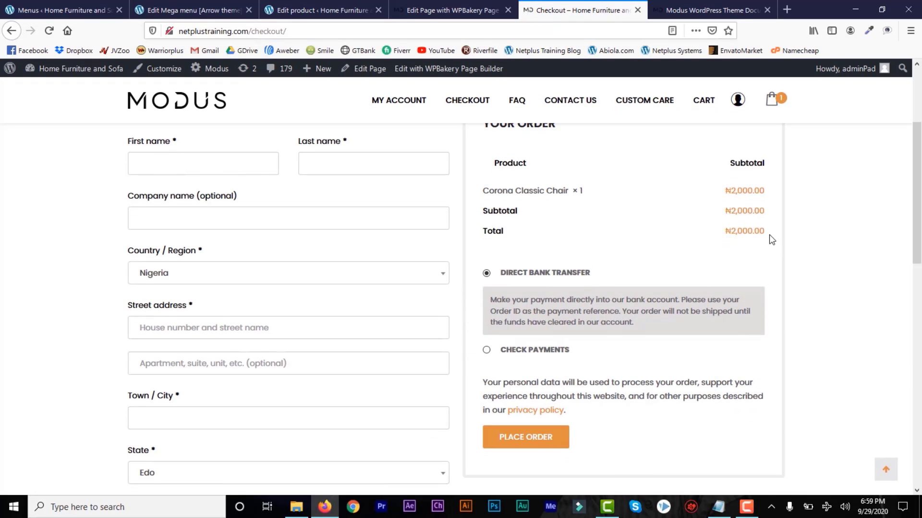
scroll(624, 207, "down", 2)
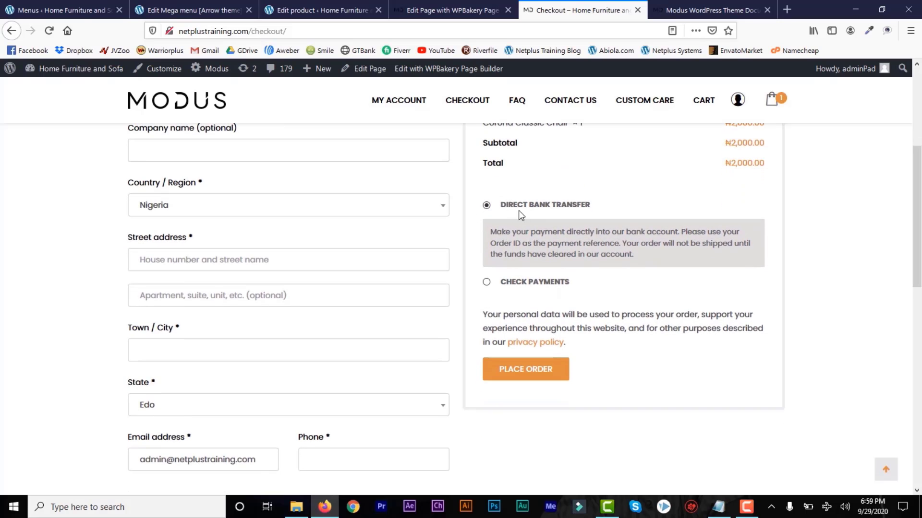
Enable Cash on delivery under WooCommerce Settings > Payments and save the changes.
left_click(35, 8)
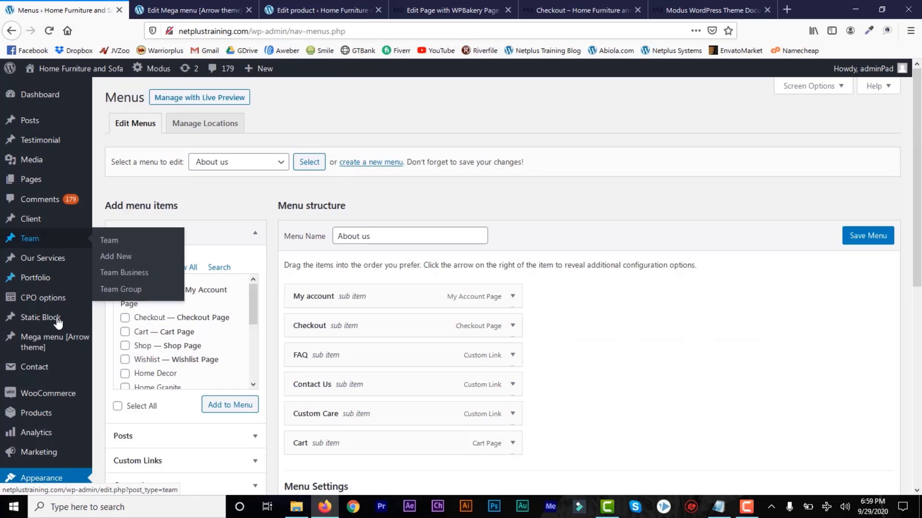
mouse_move(48, 400)
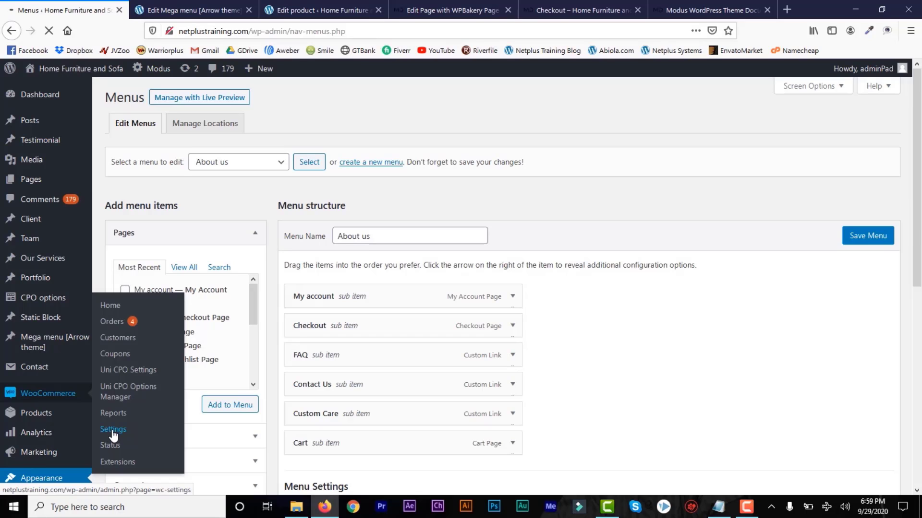
left_click(114, 431)
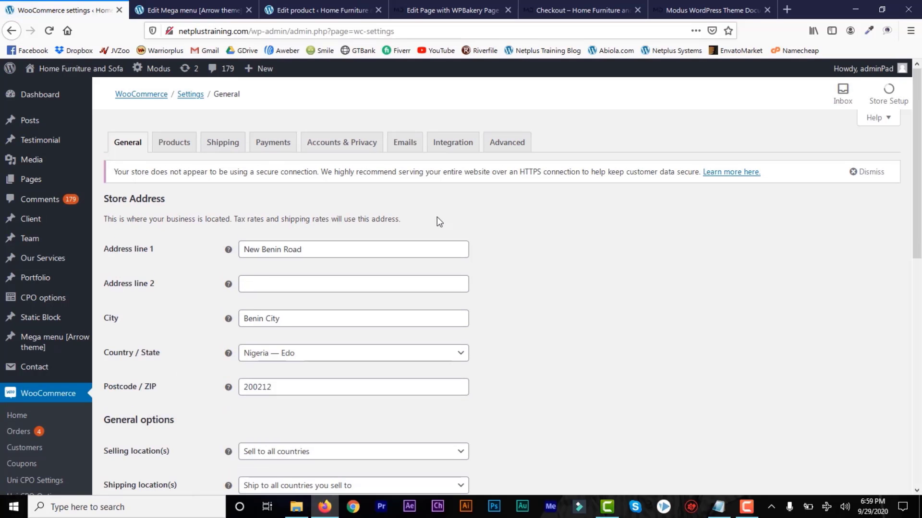
left_click(281, 146)
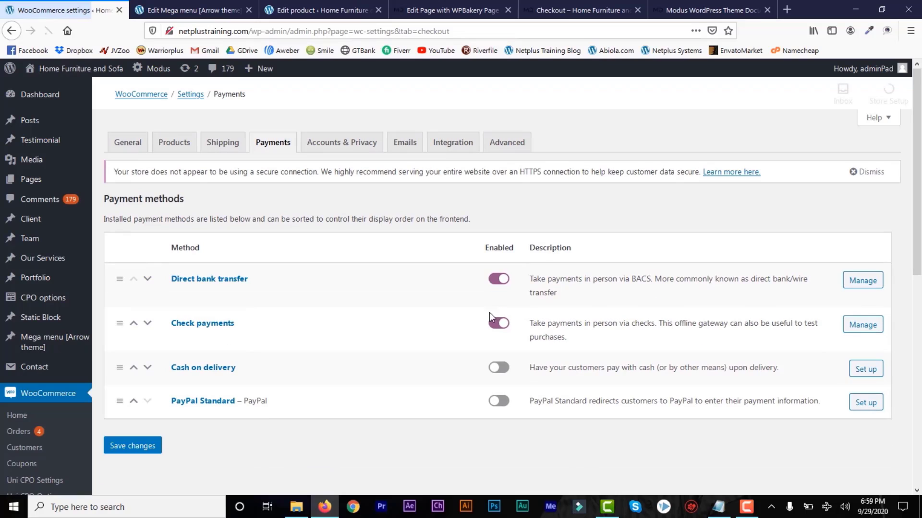
left_click(507, 370)
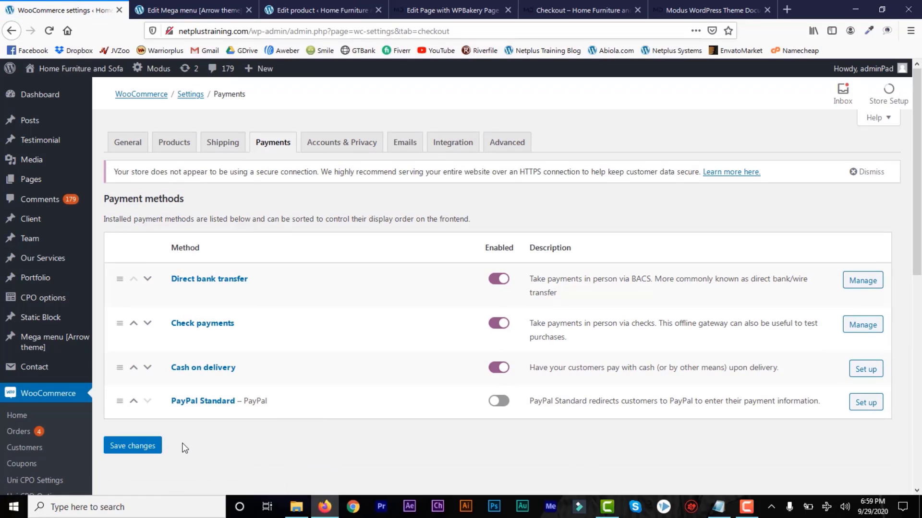
left_click(139, 450)
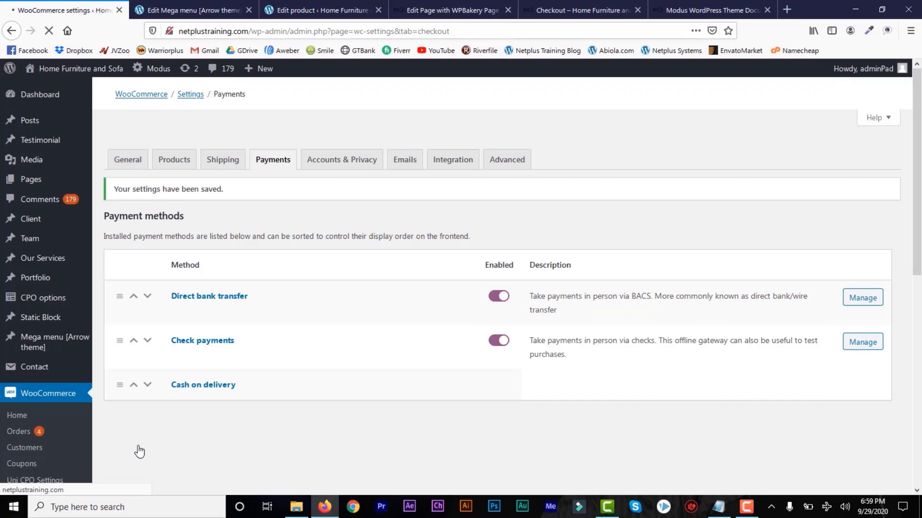
left_click(565, 11)
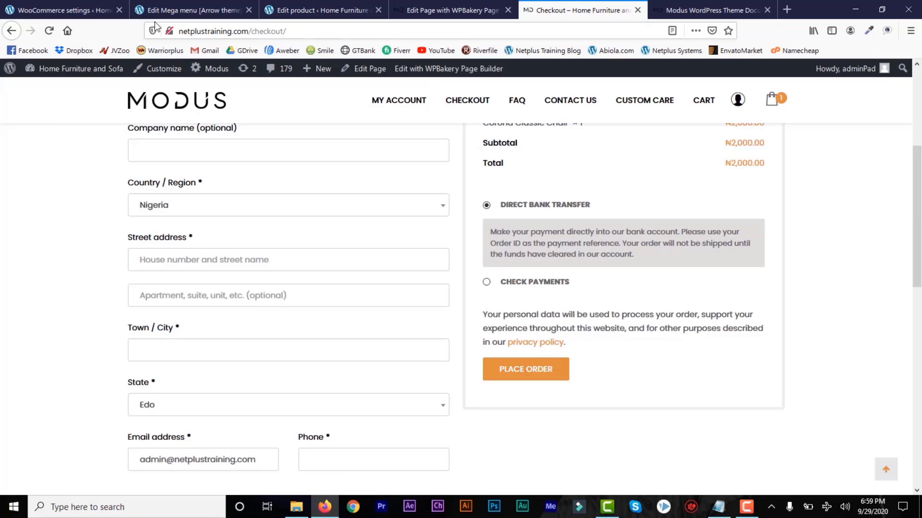
Reload the checkout and select Cash on Delivery for the ₦2,000.00 order.
left_click(96, 13)
left_click(571, 6)
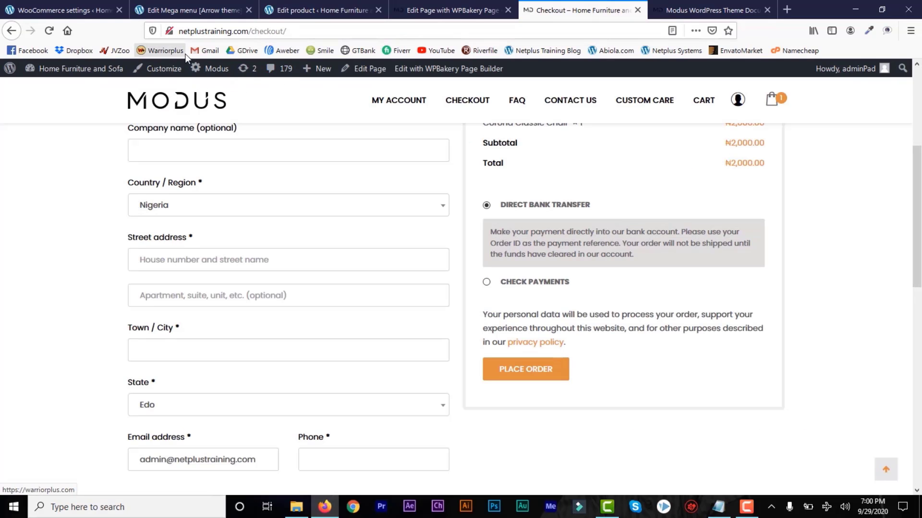
left_click(49, 31)
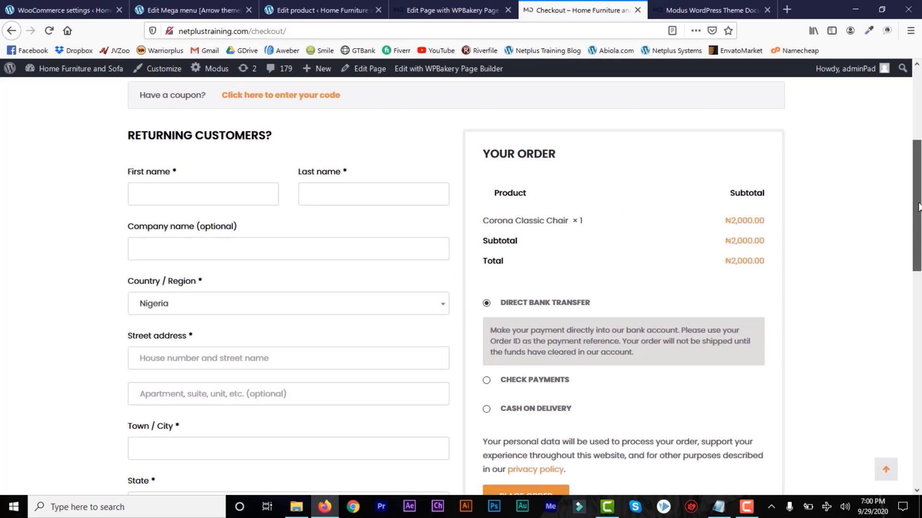
scroll(919, 217, "down", 4)
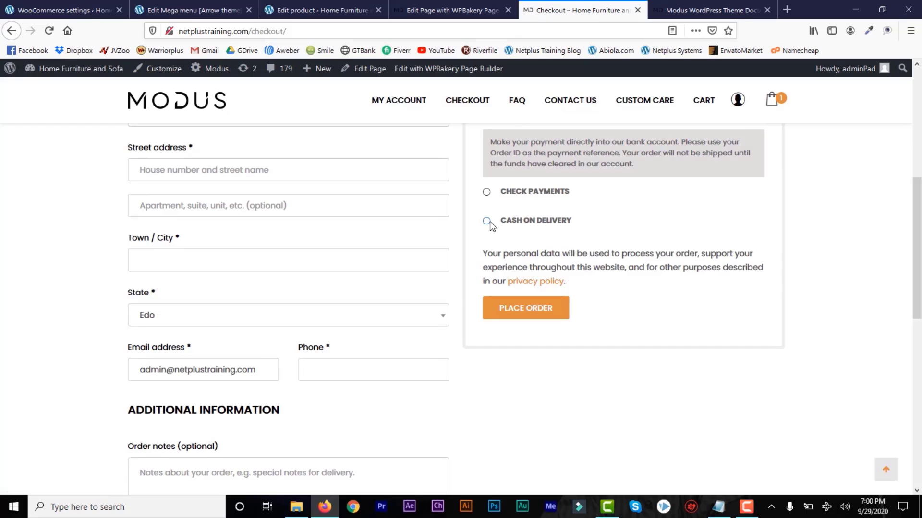
left_click(489, 221)
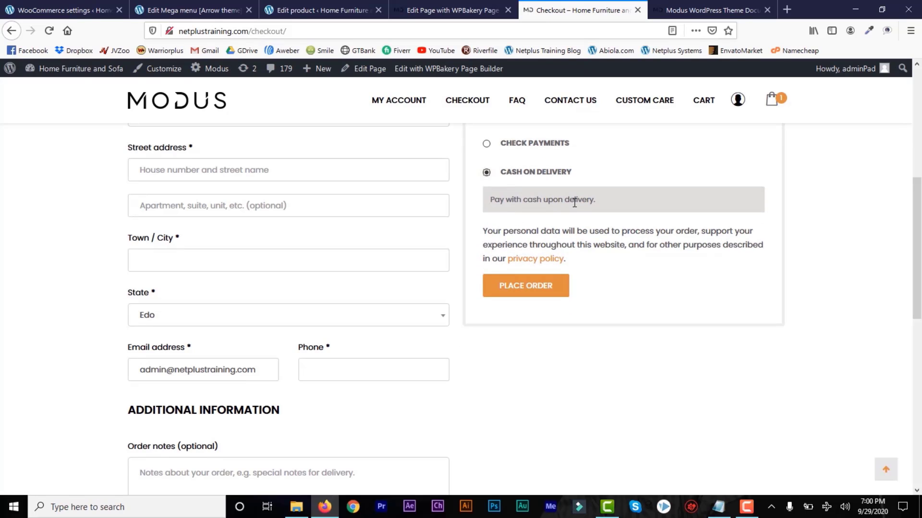
scroll(914, 282, "up", 2)
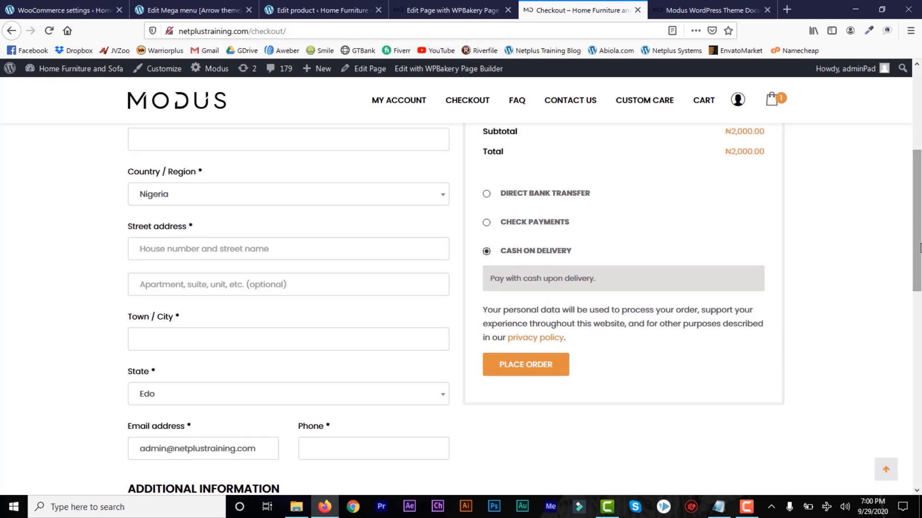
left_click_drag(919, 249, 920, 154)
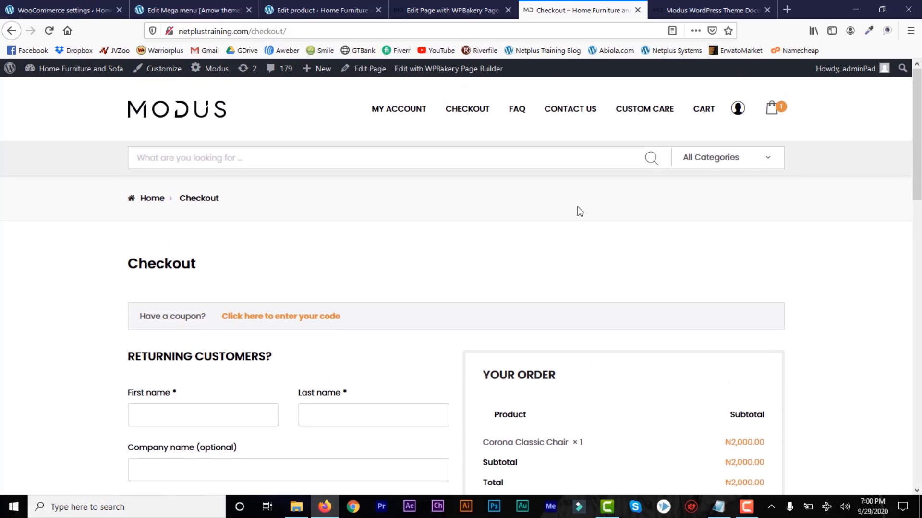
Search new plugins for 'paystack woocommerce payment gateway', then install and activate Paystack.
left_click(57, 10)
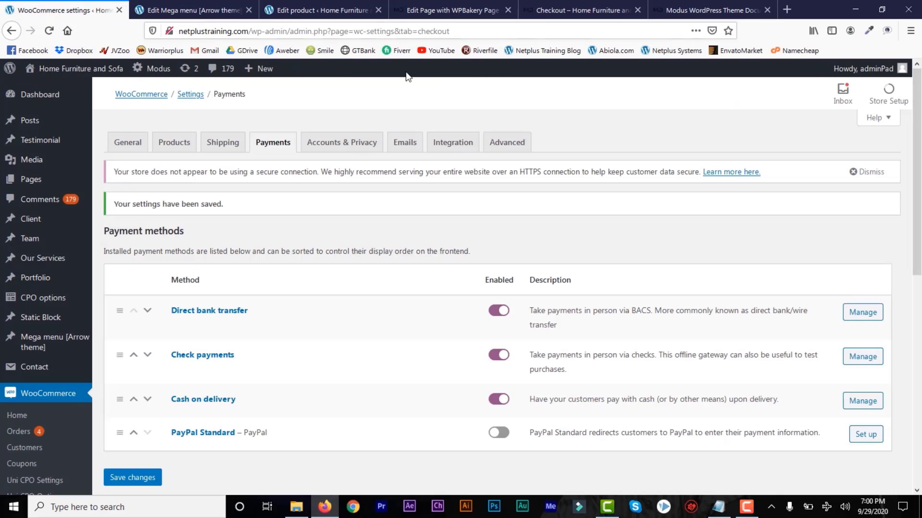
scroll(264, 158, "down", 7)
mouse_move(95, 352)
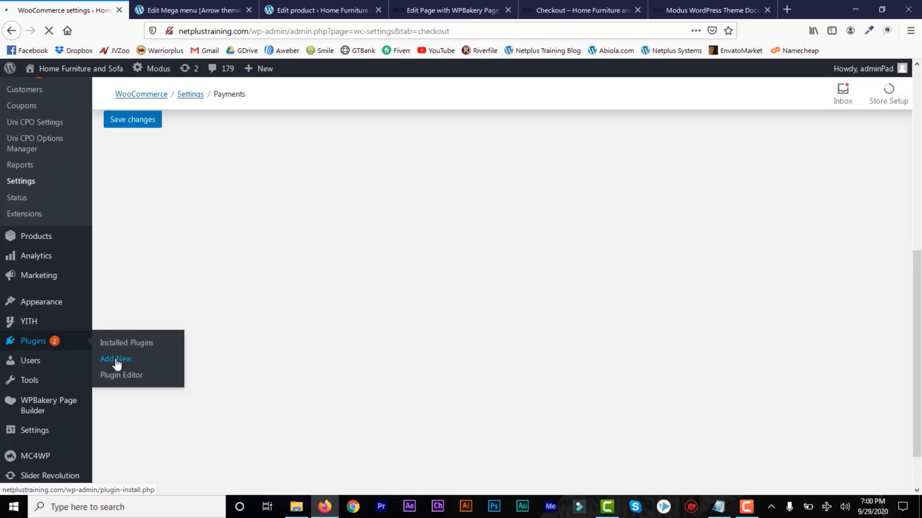
left_click(116, 361)
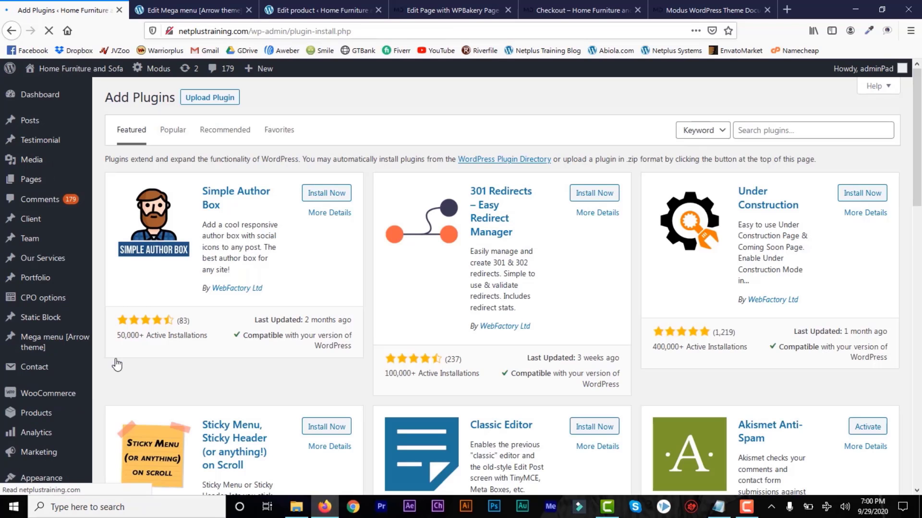
left_click(743, 135)
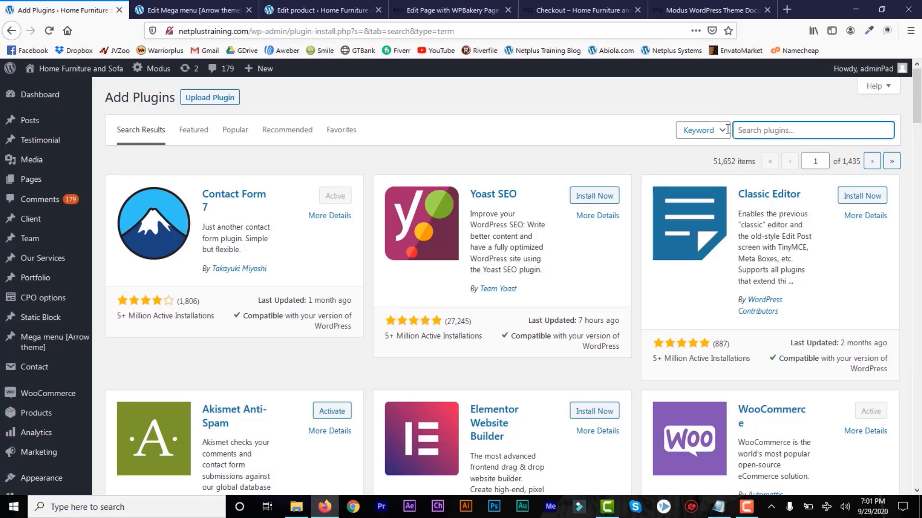
type("paystack woocommerce payment gateway")
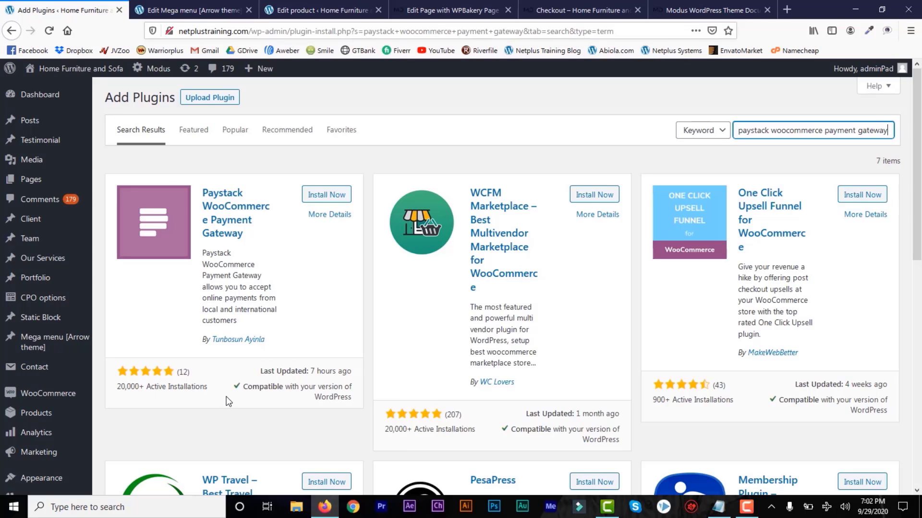
left_click(323, 195)
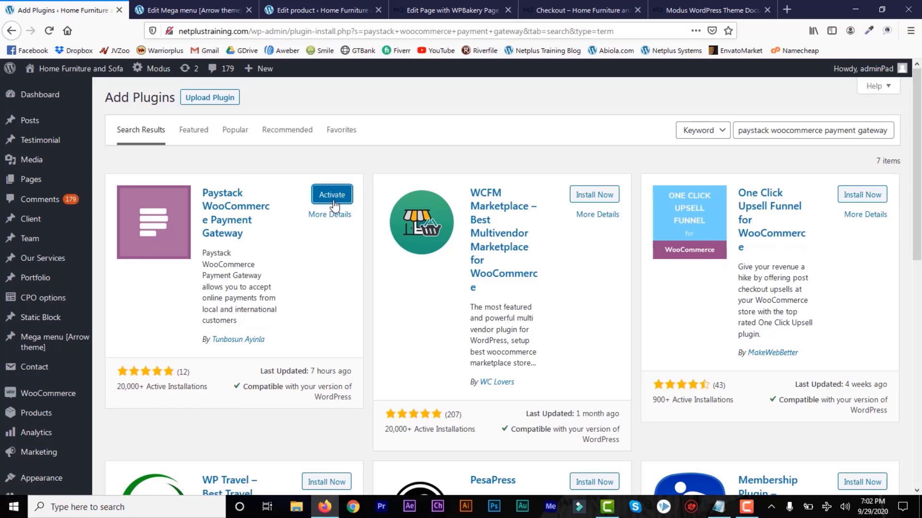
left_click(331, 197)
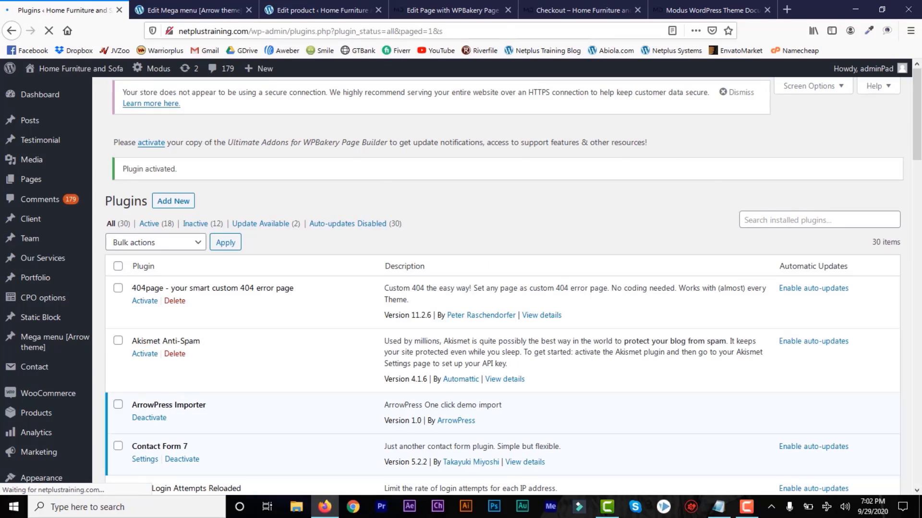
Go to the WooCommerce Settings Payments list.
scroll(537, 154, "down", 2)
mouse_move(41, 281)
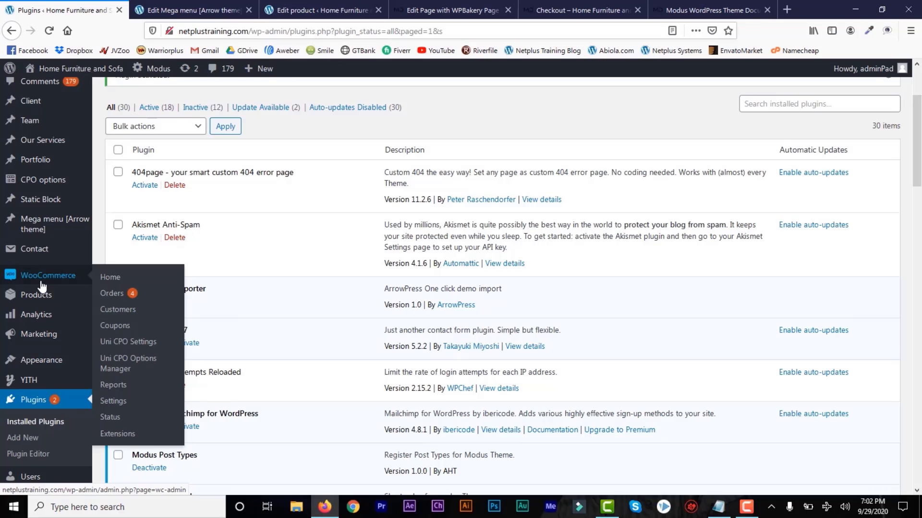
left_click(117, 407)
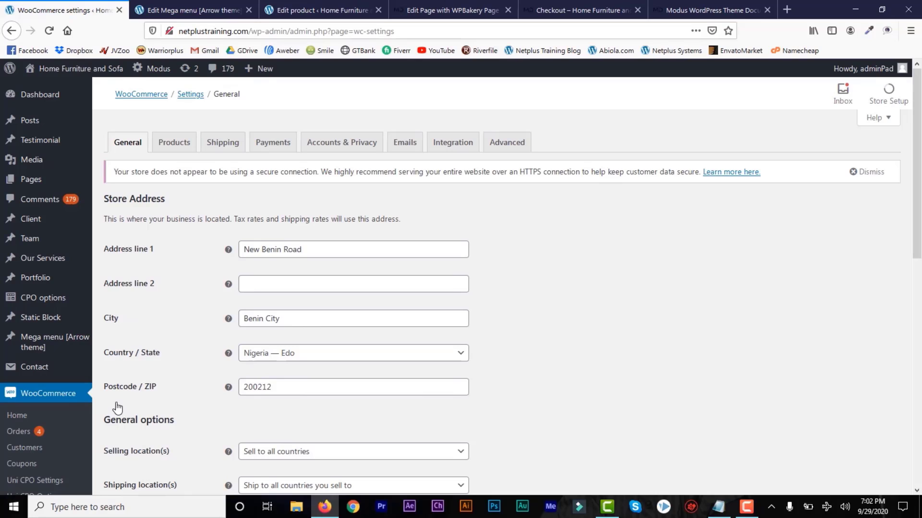
left_click(273, 144)
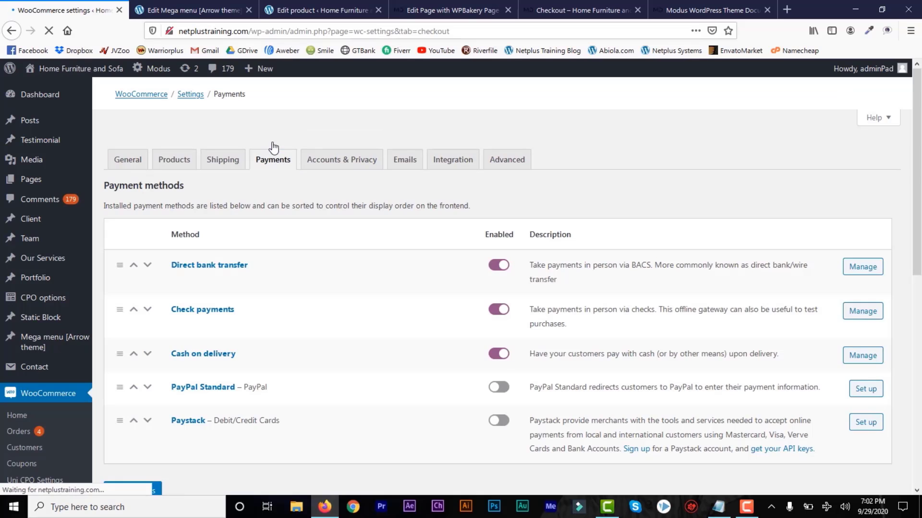
Switch on the Paystack toggle and open its Set up page.
scroll(915, 224, "down", 3)
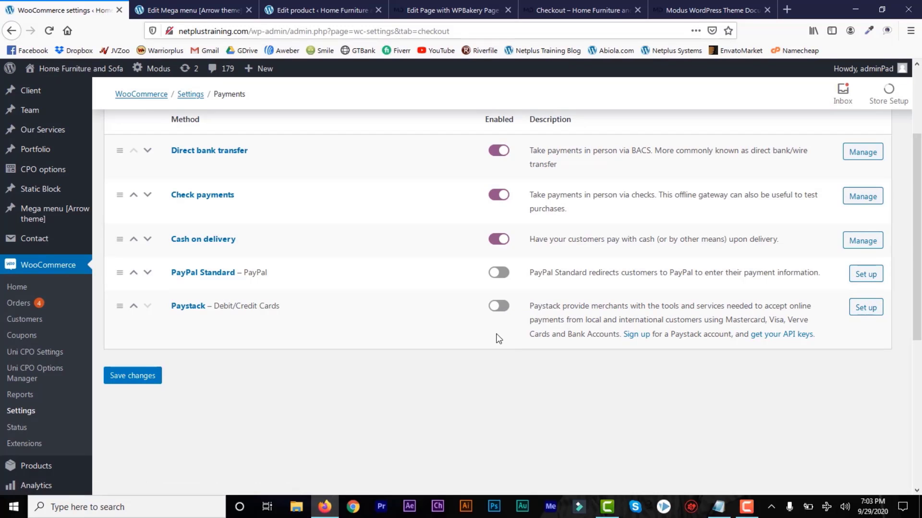
left_click(504, 309)
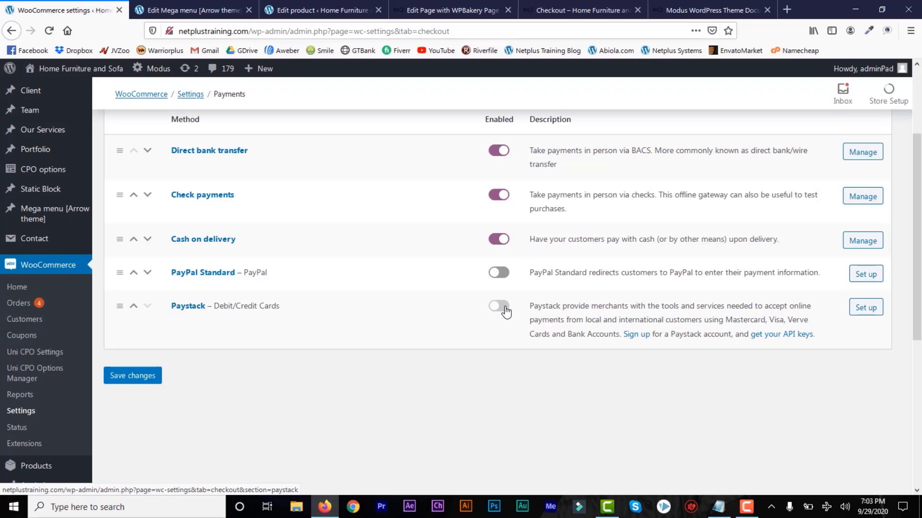
left_click(859, 312)
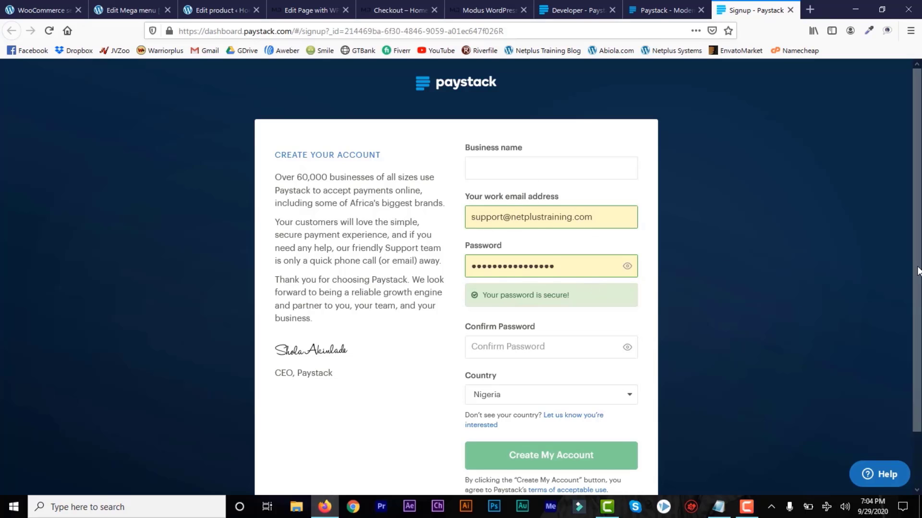
Close the extra Paystack tab and the Paystack signup tab.
scroll(672, 364, "down", 2)
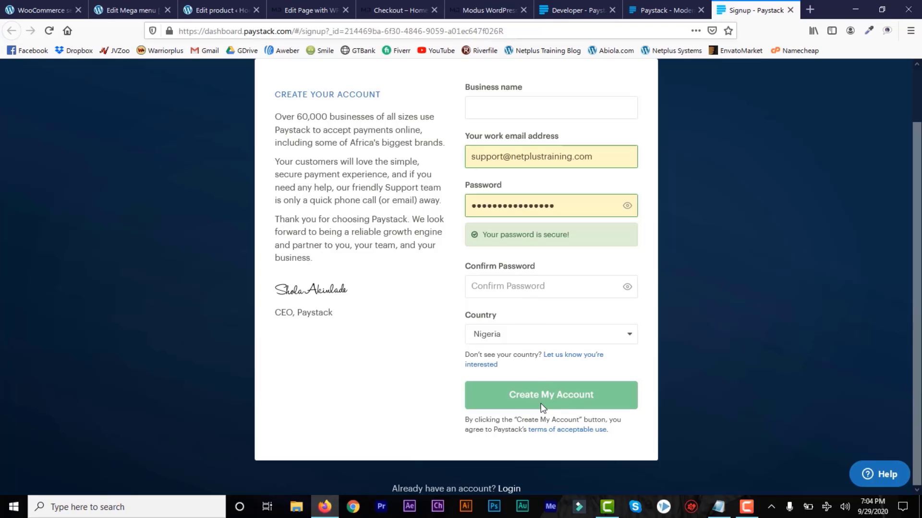
left_click(701, 10)
left_click(701, 10)
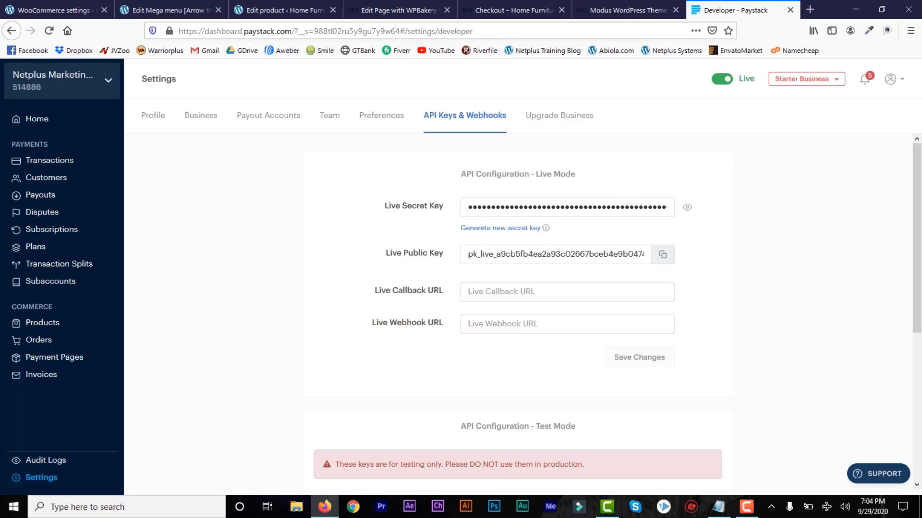
Open Paystack Settings > API Keys & Webhooks and scroll to the Test Mode keys.
left_click(869, 79)
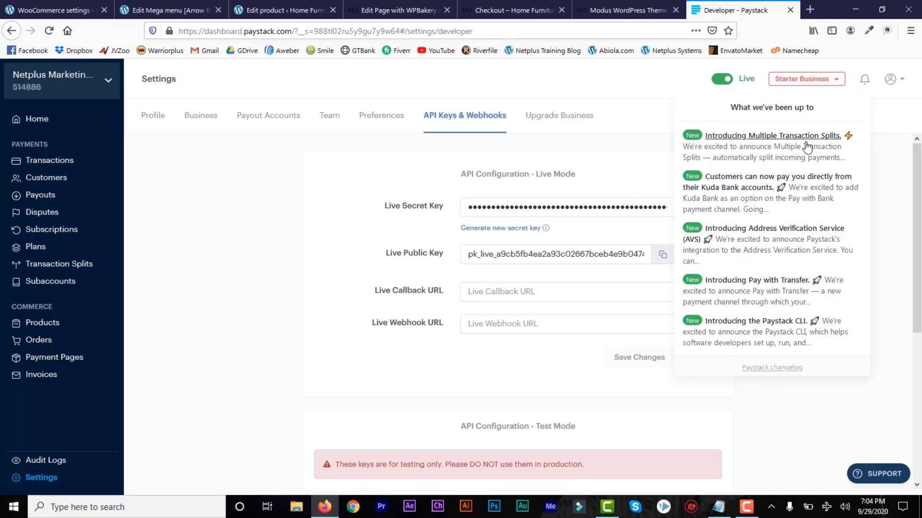
left_click(680, 84)
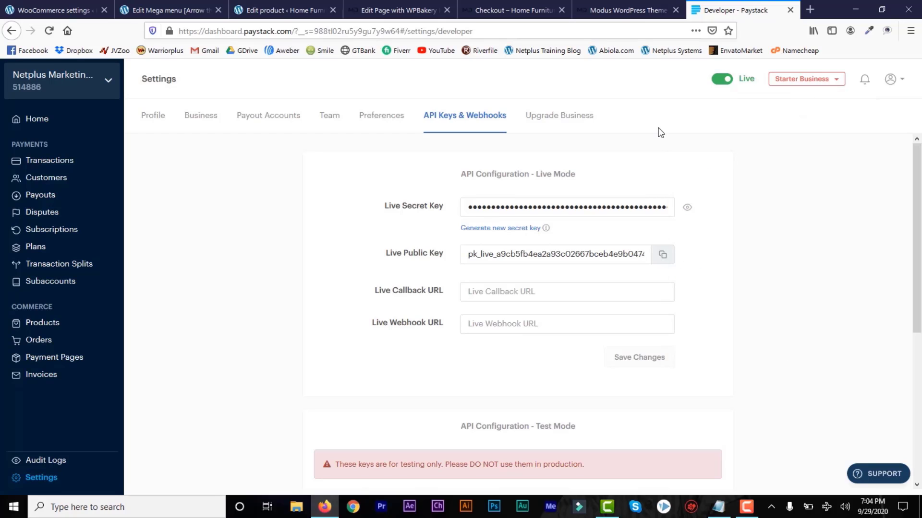
left_click(49, 481)
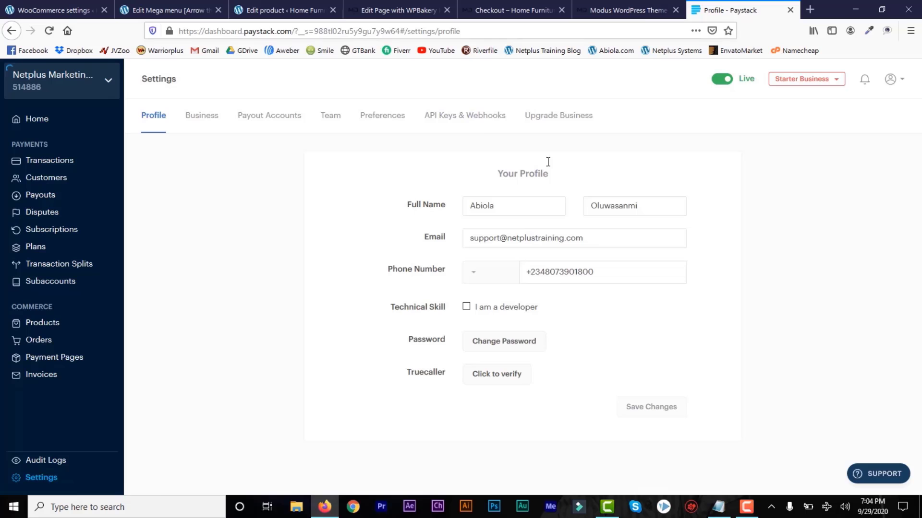
left_click(462, 117)
left_click_drag(916, 166, 906, 321)
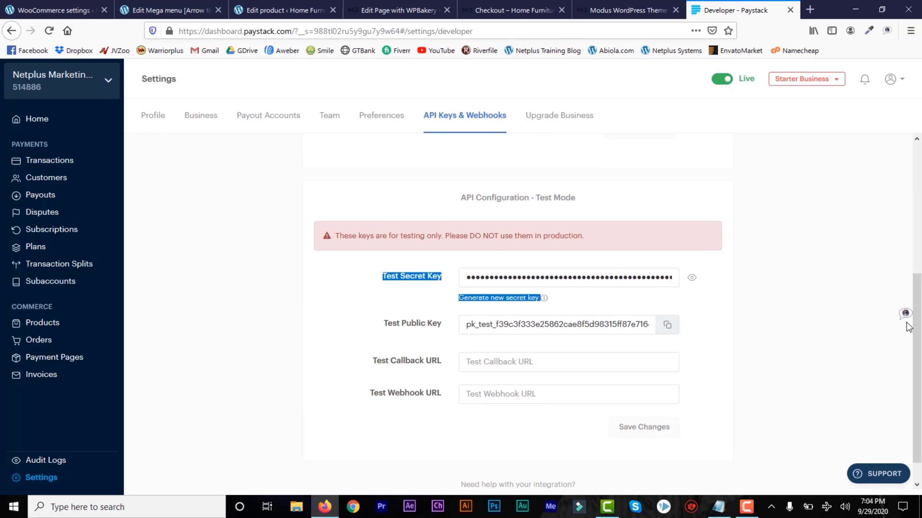
left_click(601, 206)
scroll(438, 271, "down", 1)
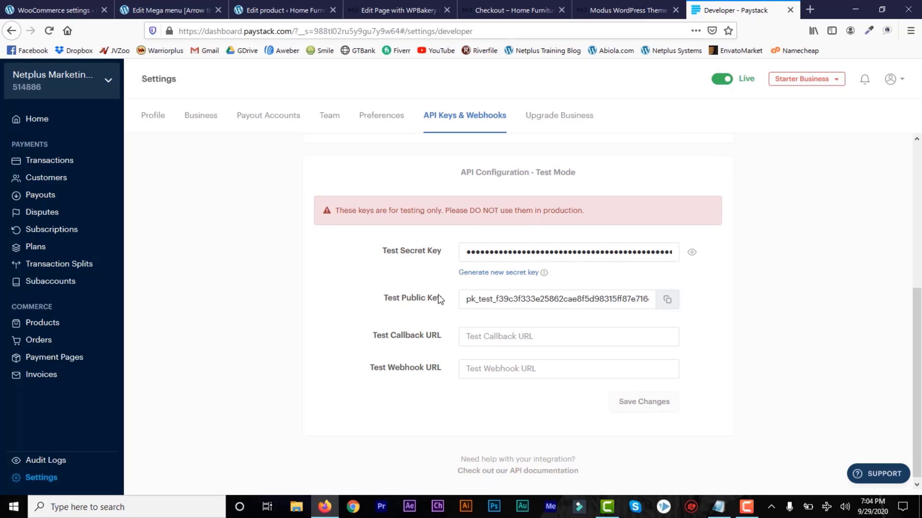
Set Paystack's Payment Page option to Inline in WooCommerce.
left_click(27, 13)
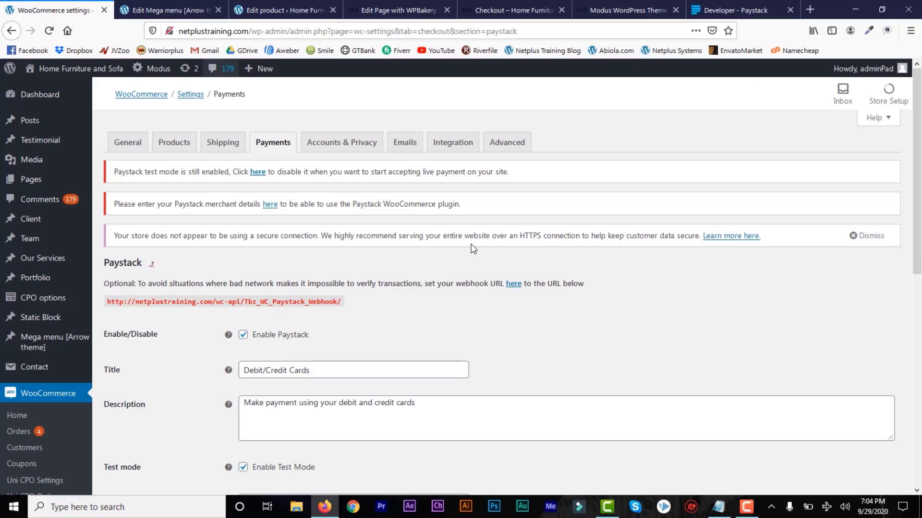
scroll(919, 228, "down", 4)
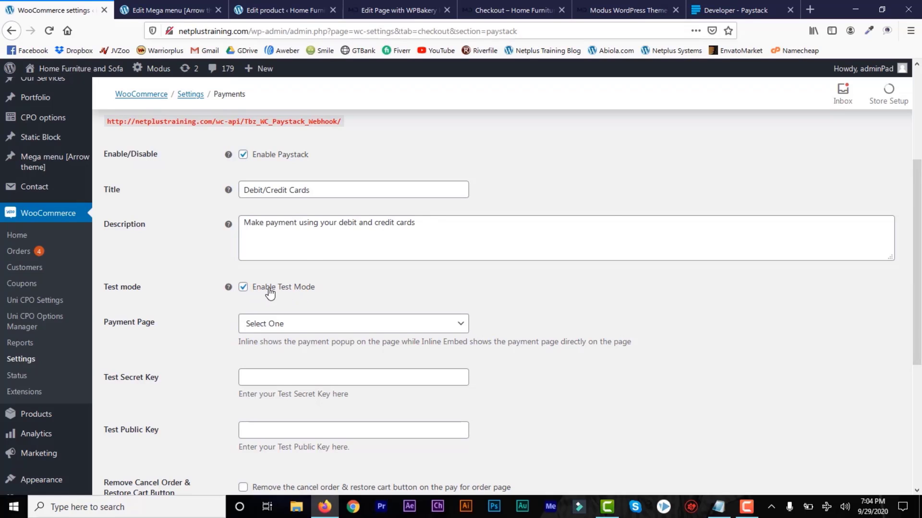
scroll(169, 183, "down", 3)
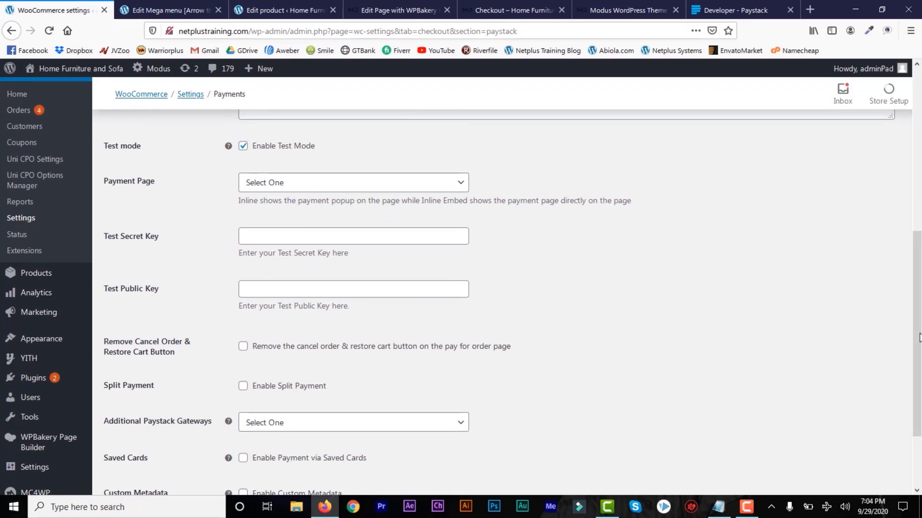
left_click(453, 187)
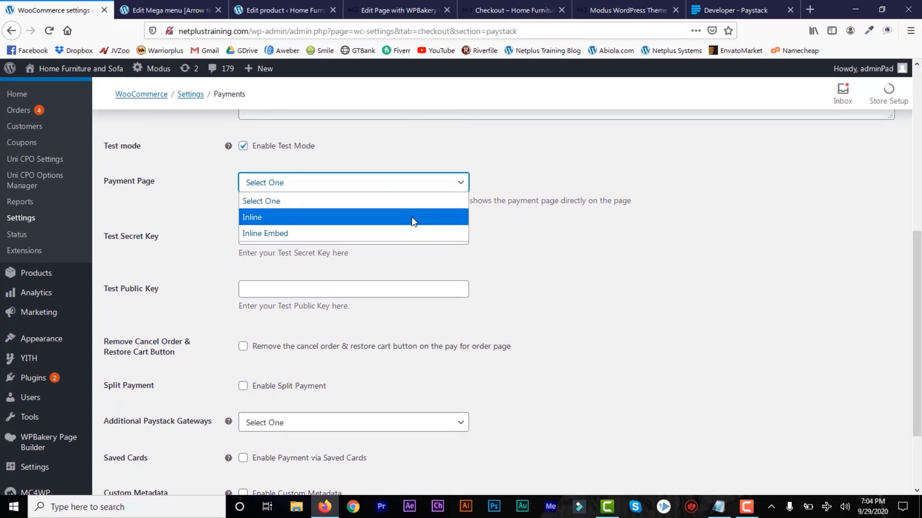
left_click(411, 217)
left_click(459, 190)
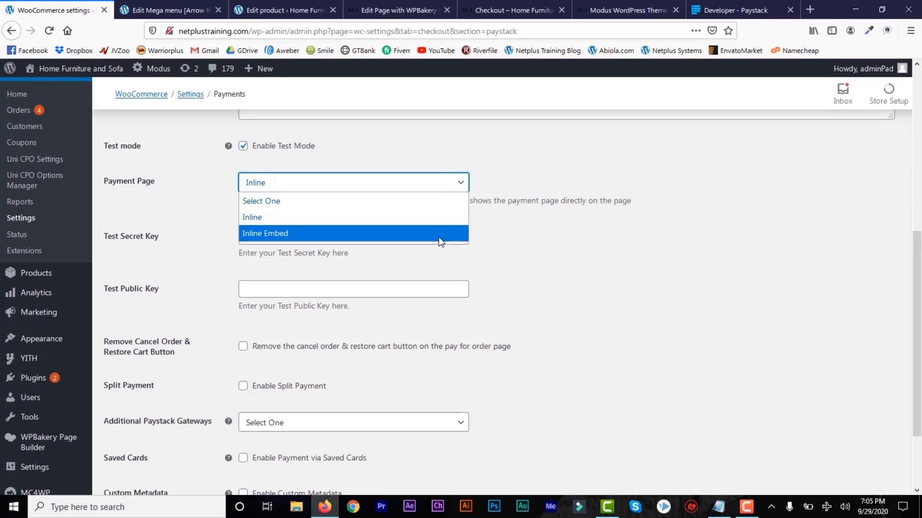
left_click(462, 183)
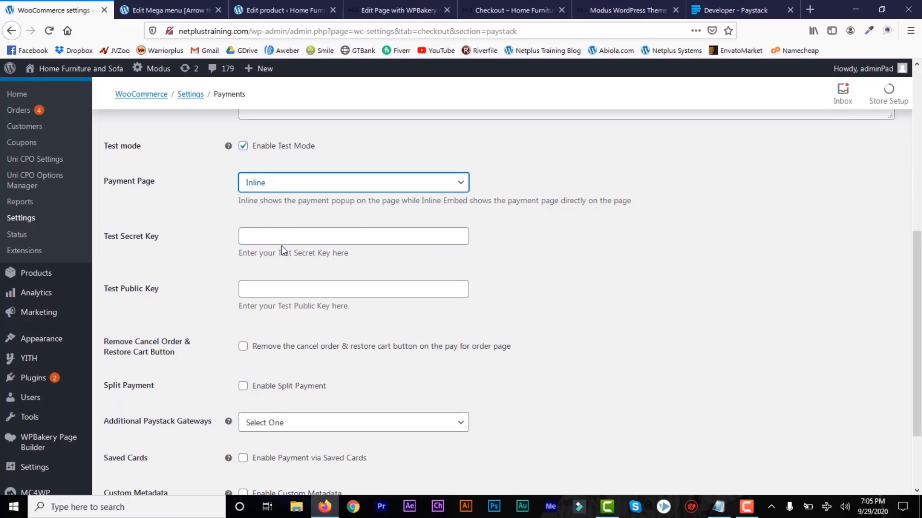
Copy the Test Secret Key from Paystack and paste it into WooCommerce's Test Secret Key field.
left_click(737, 14)
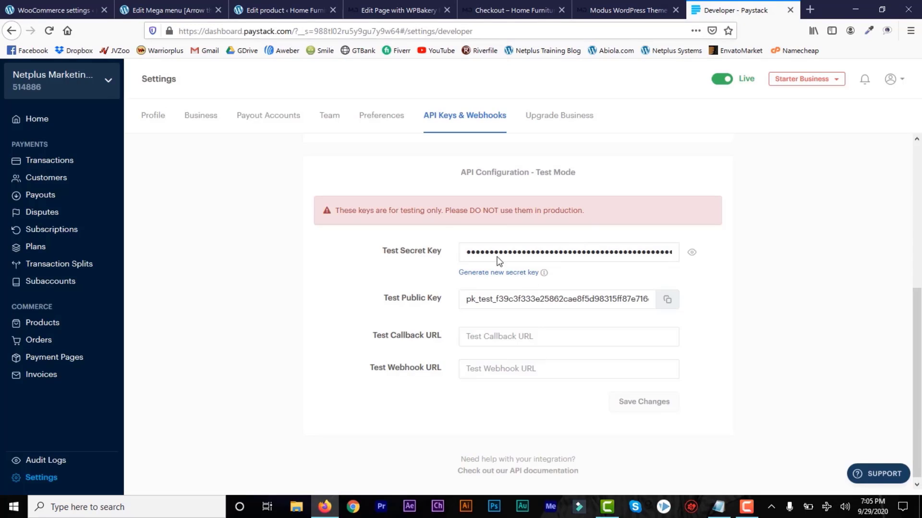
left_click(690, 253)
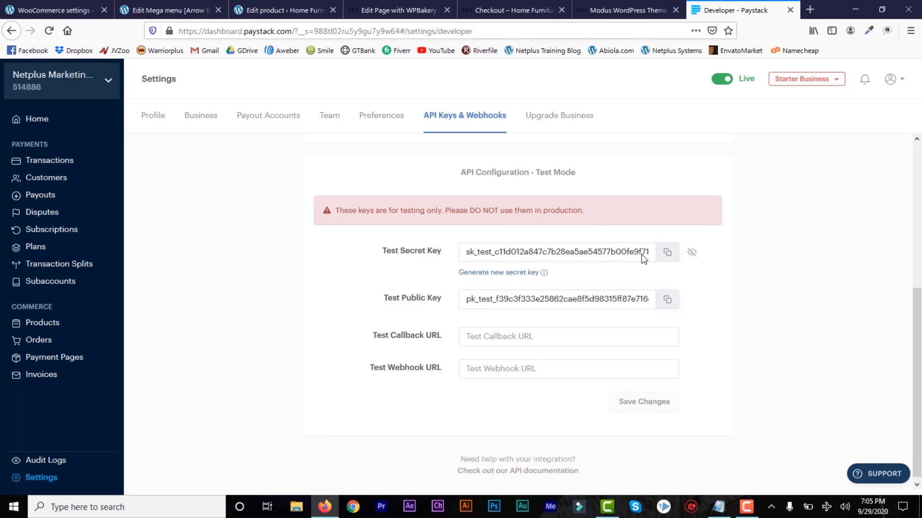
left_click(667, 253)
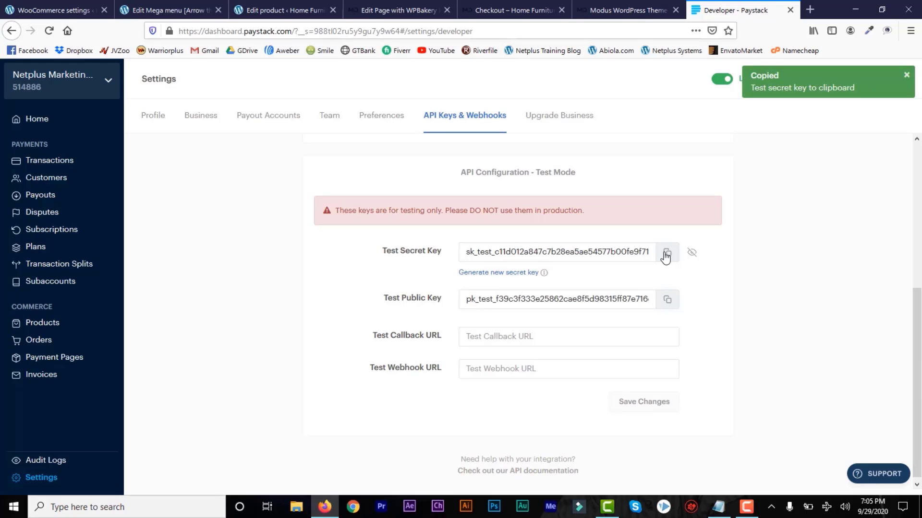
left_click(45, 1)
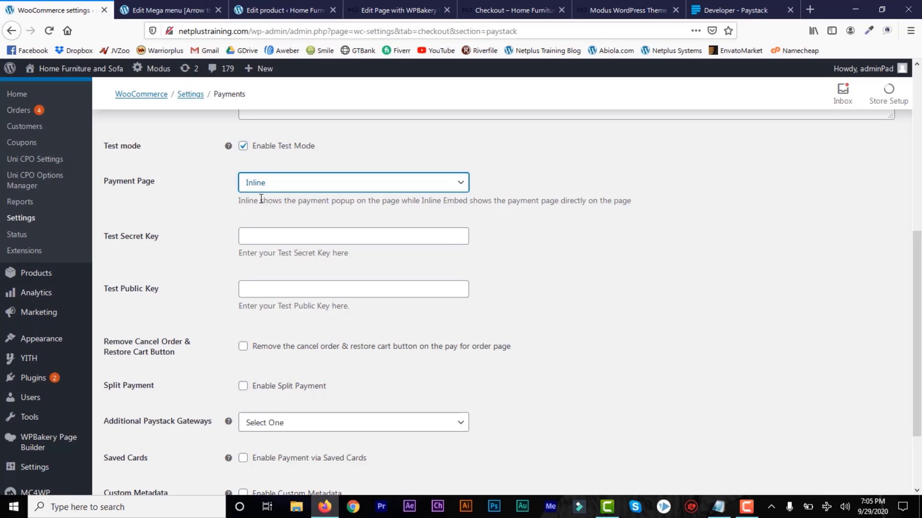
left_click(271, 240)
key("ctrl+v")
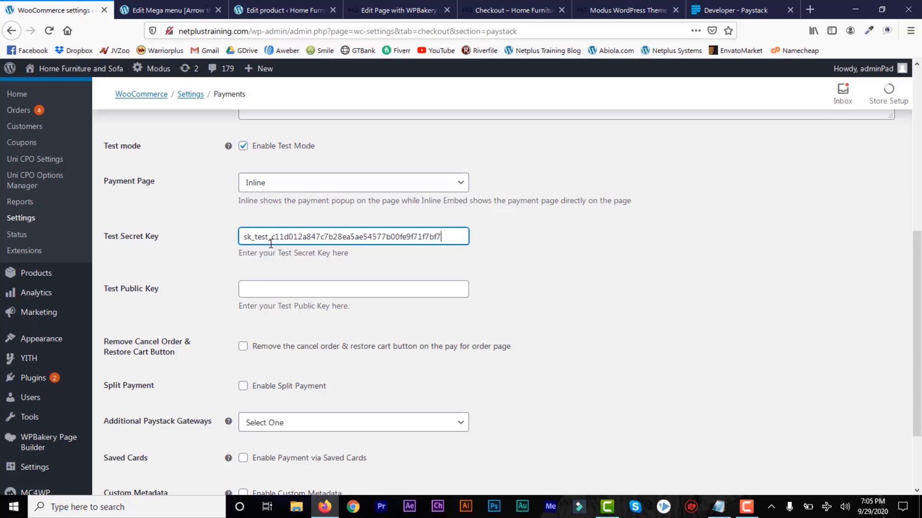
Copy the Test Public Key from Paystack and paste it into the Test Public Key field.
left_click(736, 12)
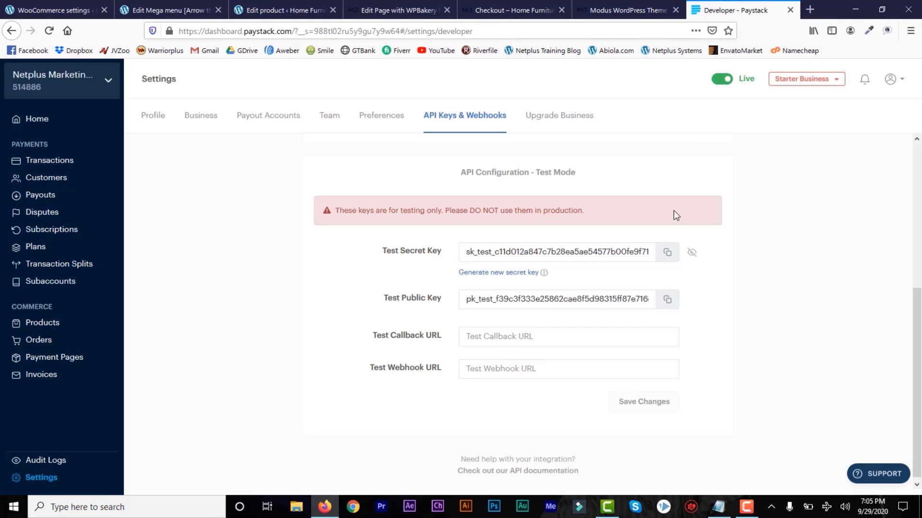
left_click(668, 302)
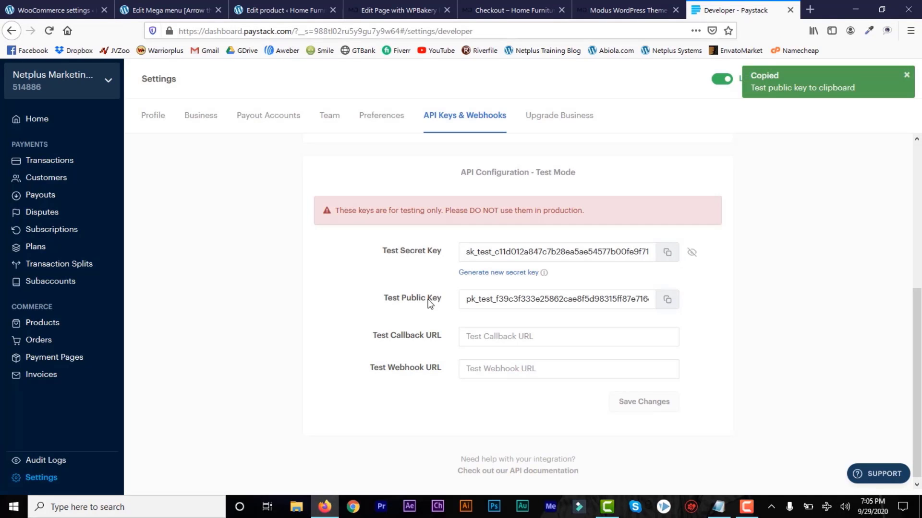
left_click(73, 8)
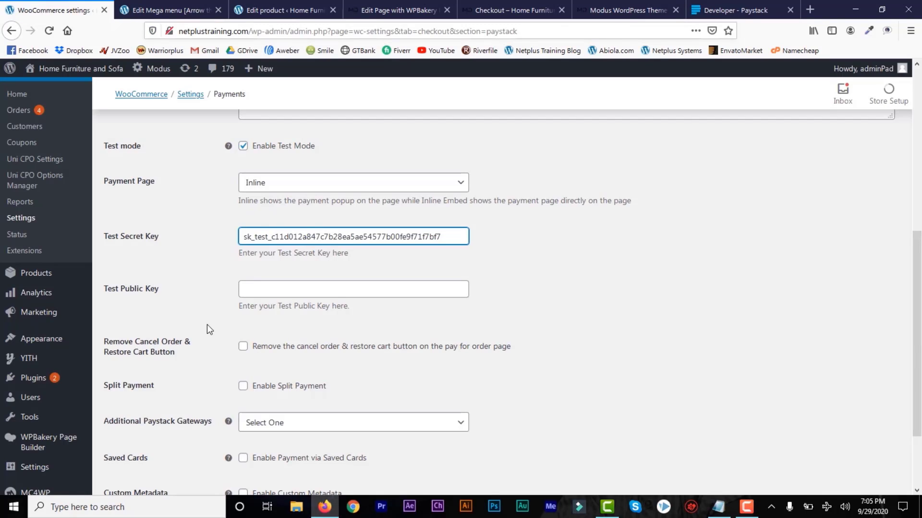
left_click(301, 292)
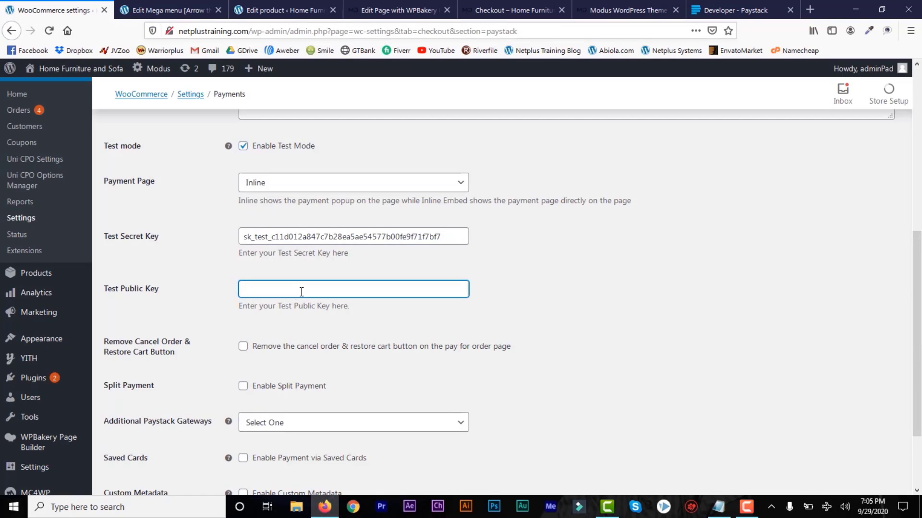
key("ctrl+v")
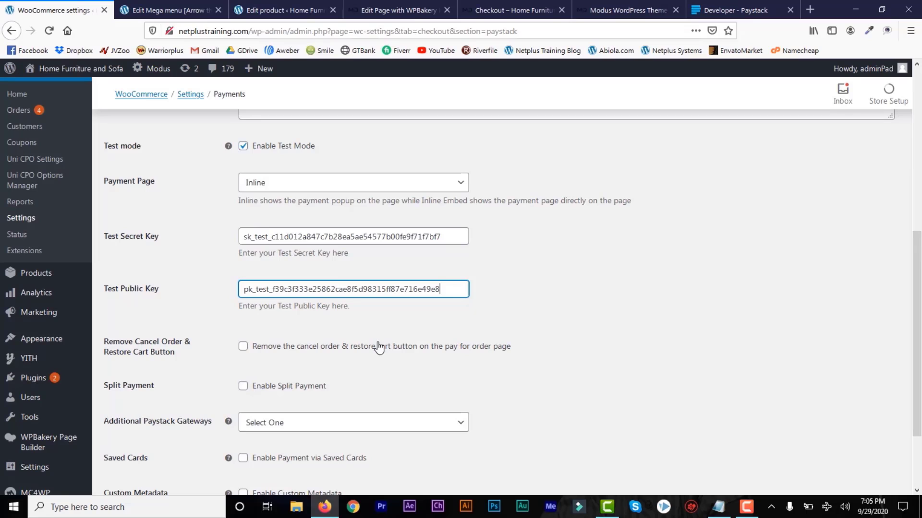
Leave additional Paystack gateways unset and enable saved-card payments and Custom Metadata.
scroll(468, 306, "down", 2)
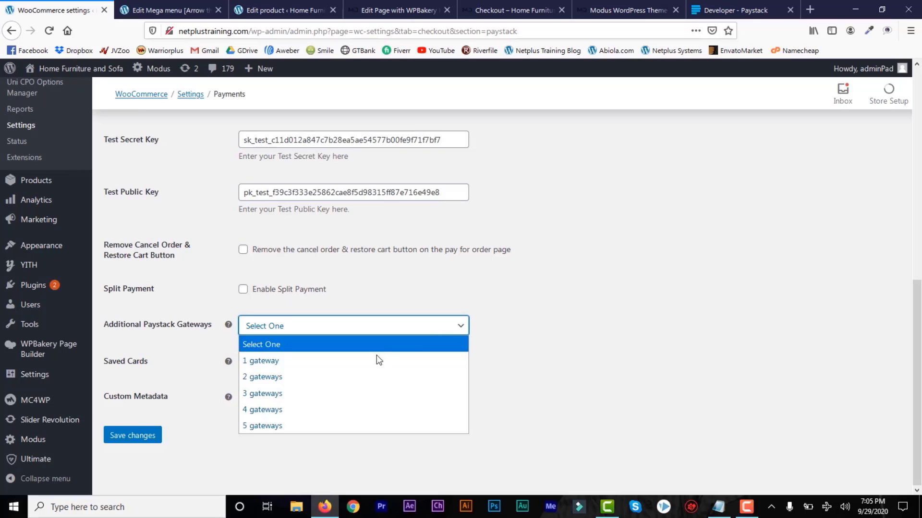
left_click(460, 326)
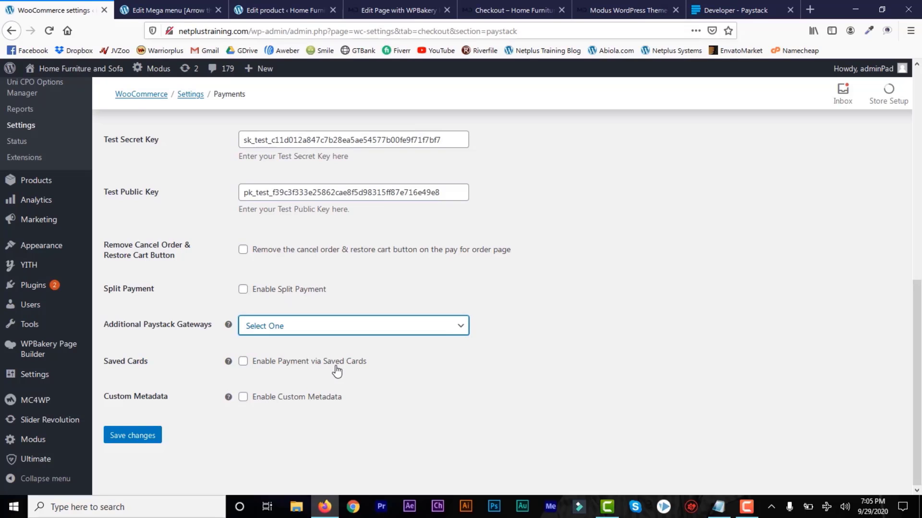
left_click(244, 363)
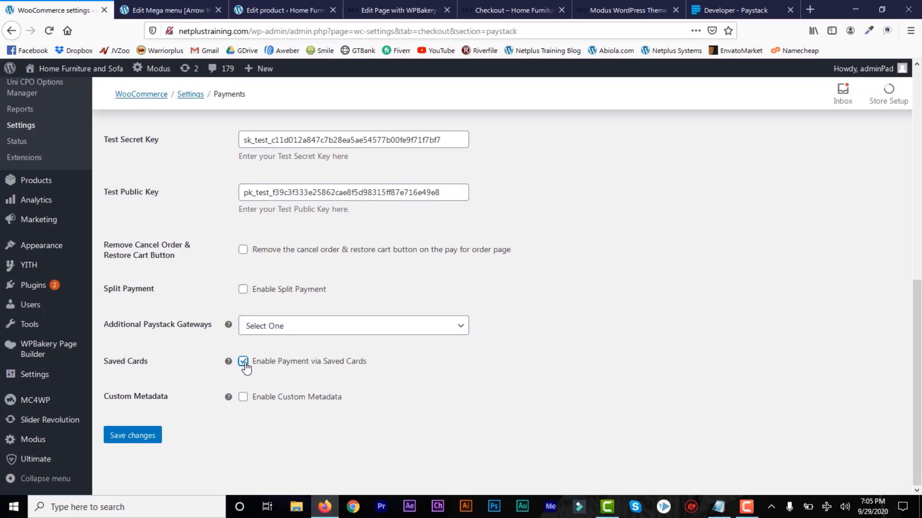
left_click(246, 399)
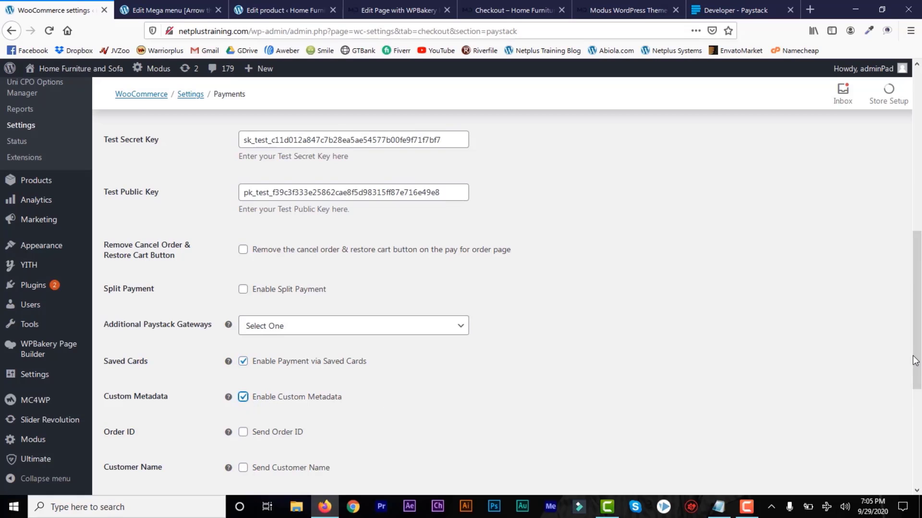
Uncheck Custom Metadata, save the Paystack settings, and return to the checkout tab.
scroll(914, 365, "down", 4)
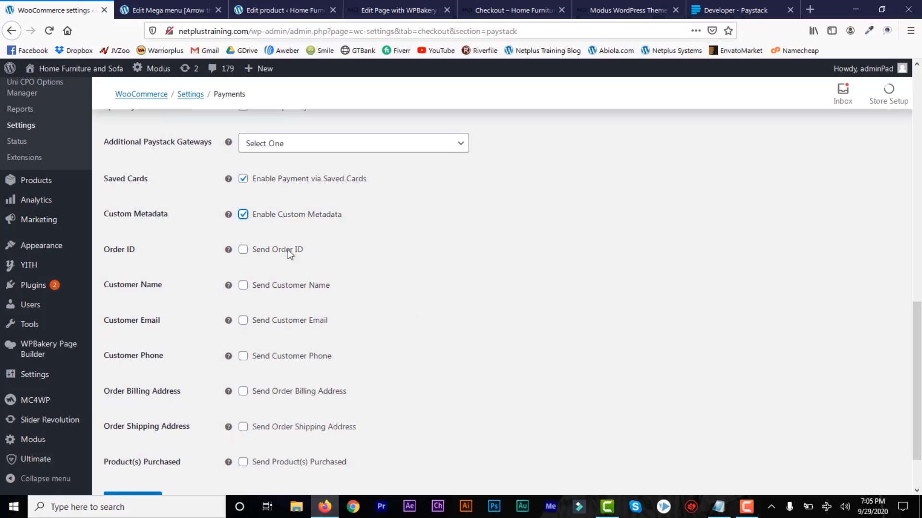
left_click(245, 219)
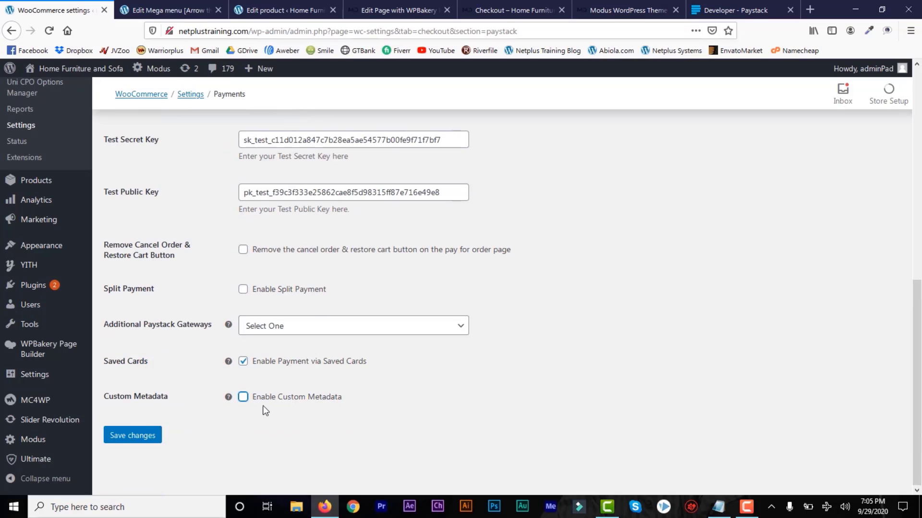
left_click(127, 436)
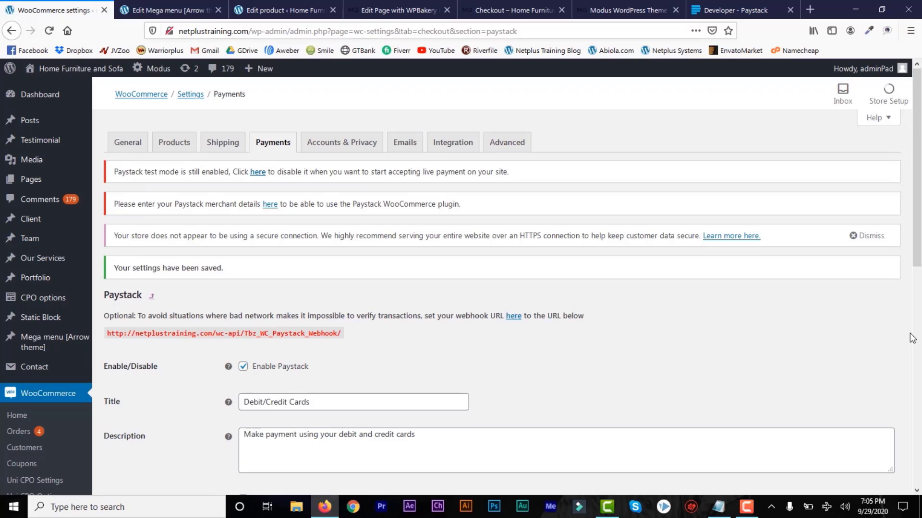
left_click(505, 13)
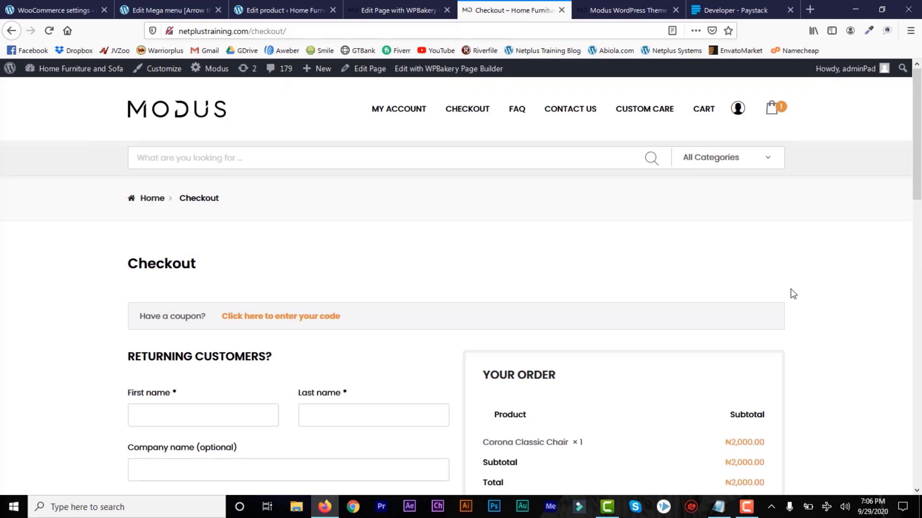
Reload the checkout, select Check Payments, then settle on Cash on Delivery.
left_click(49, 33)
left_click_drag(915, 119, 913, 212)
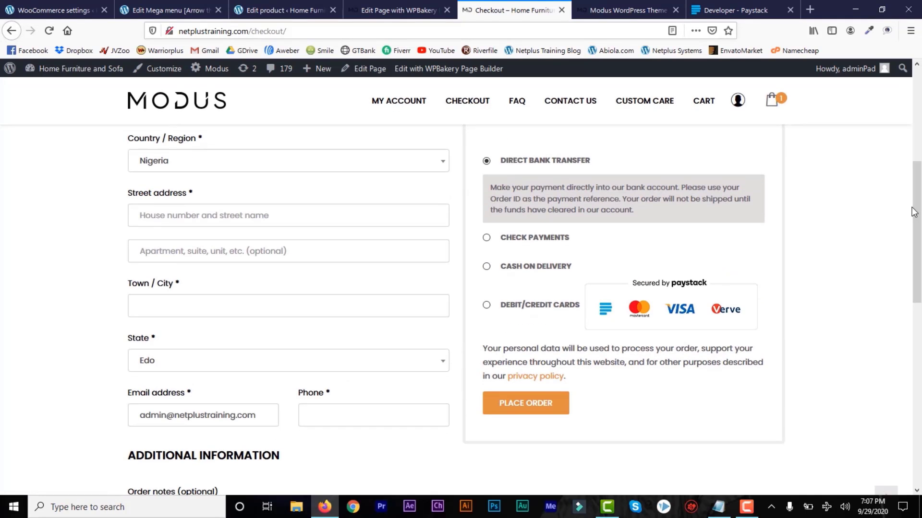
left_click(486, 239)
left_click(487, 257)
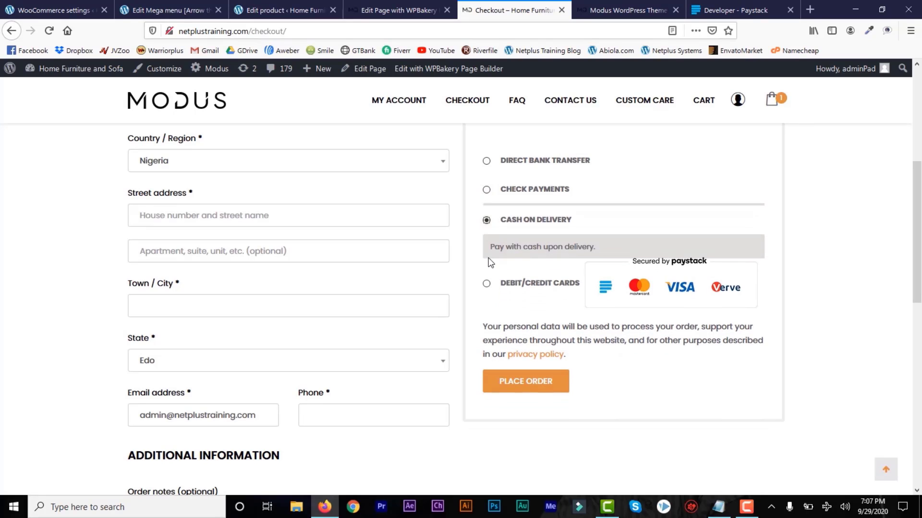
Choose Debit/Credit Cards, attempt the order, and enter the billing first and last name.
left_click(487, 284)
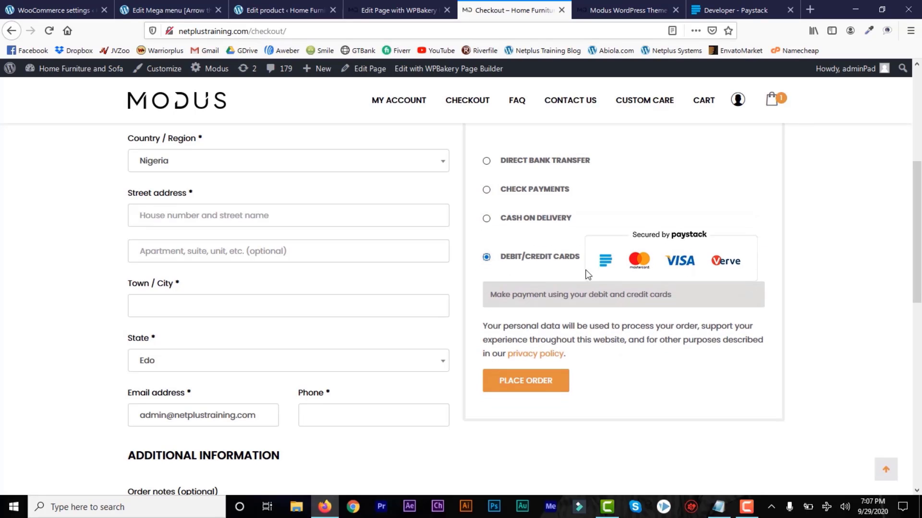
left_click(525, 385)
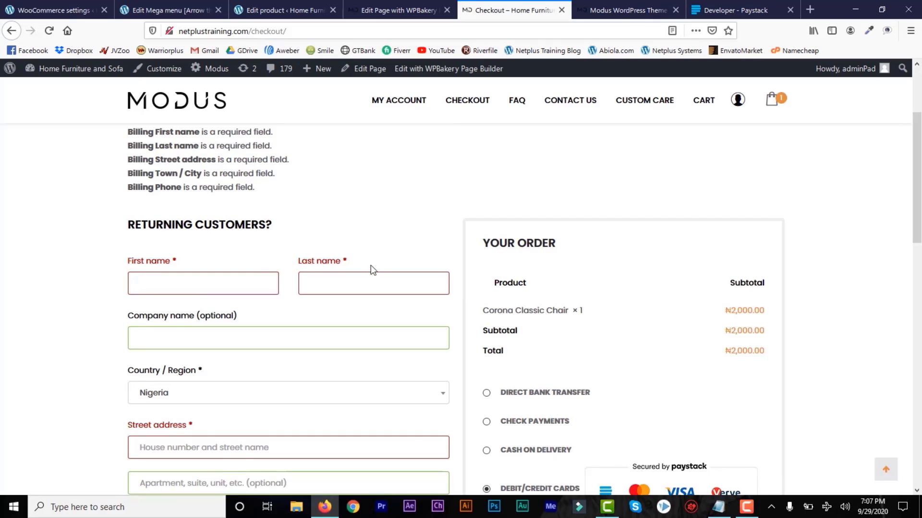
left_click(232, 287)
left_click(331, 287)
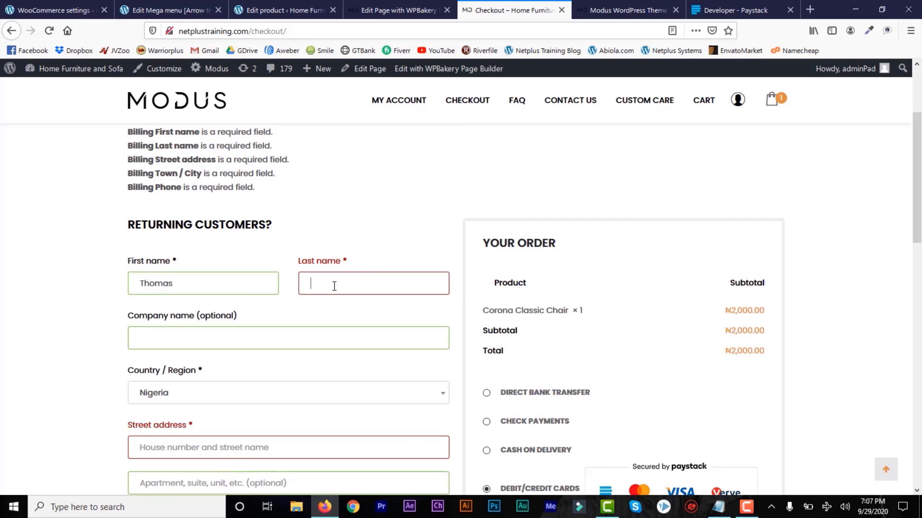
Fill in the billing street address and Town/City fields.
scroll(232, 412, "down", 5)
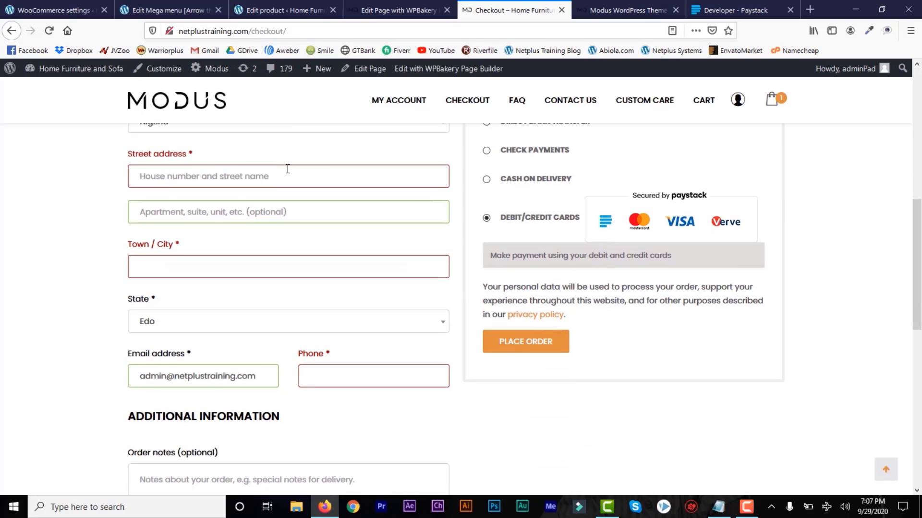
left_click(270, 178)
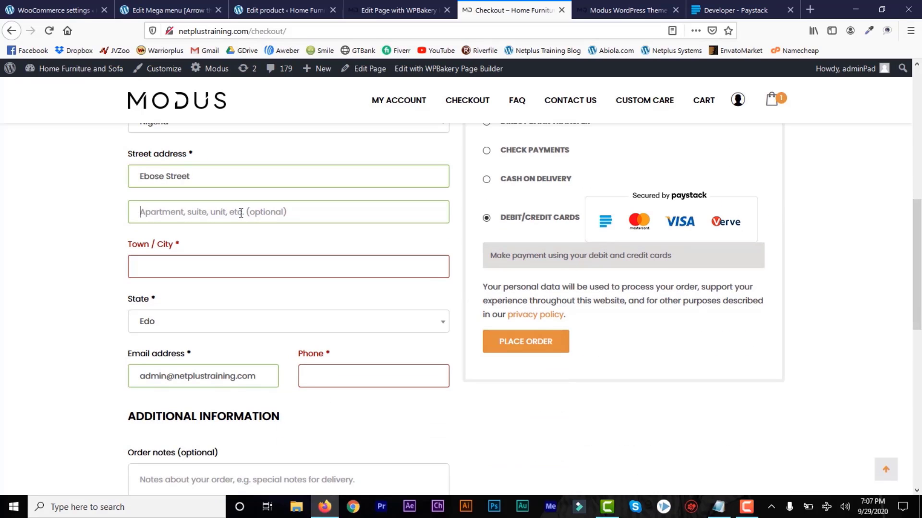
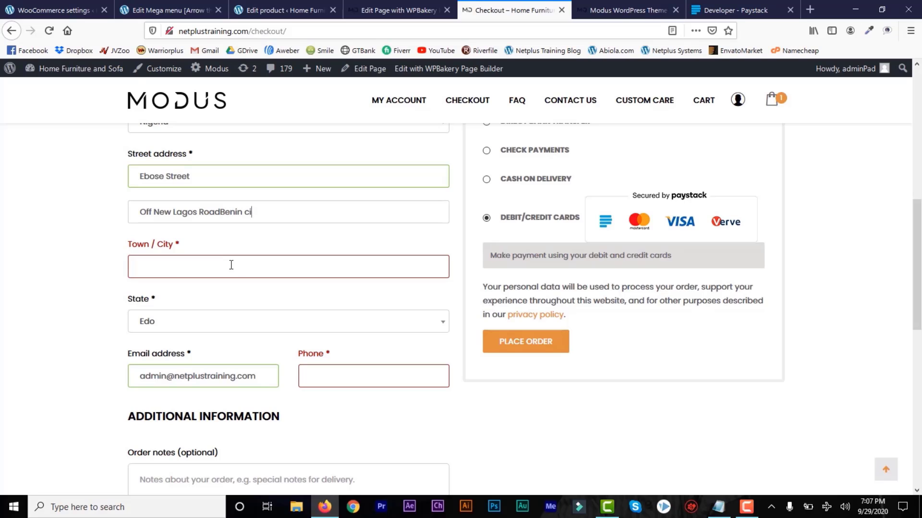
type("Benin")
key("BackSpace")
key("BackSpace")
key("BackSpace")
key("BackSpace")
key("BackSpace")
left_click(226, 268)
type("Benin")
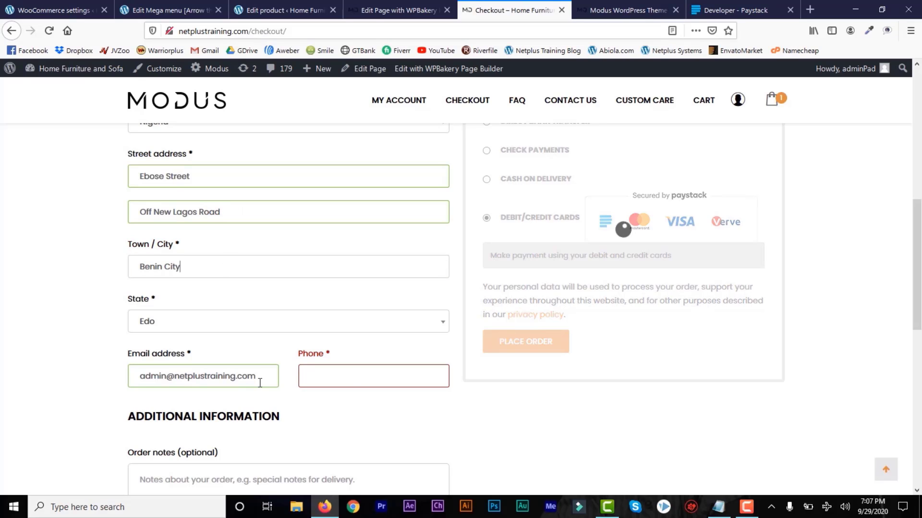
Replace the billing email, enter the phone number, and place the order.
left_click_drag(258, 377, 134, 379)
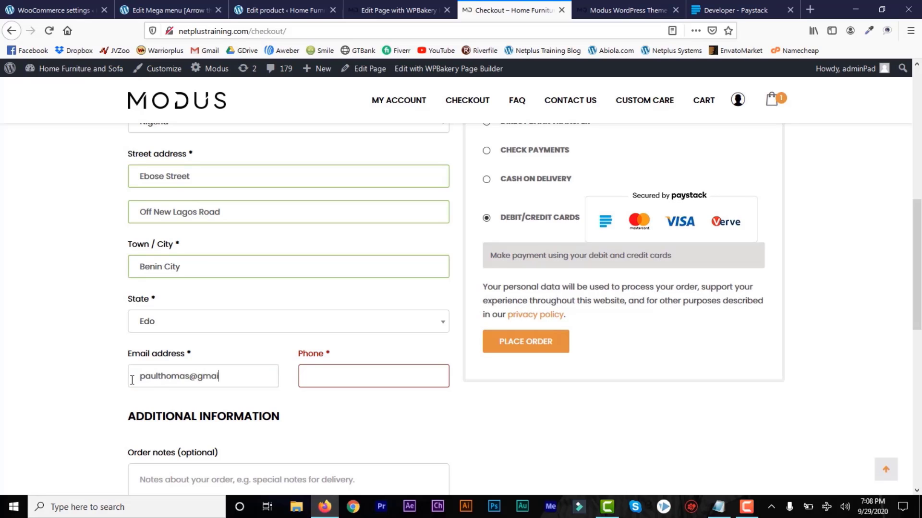
left_click(310, 376)
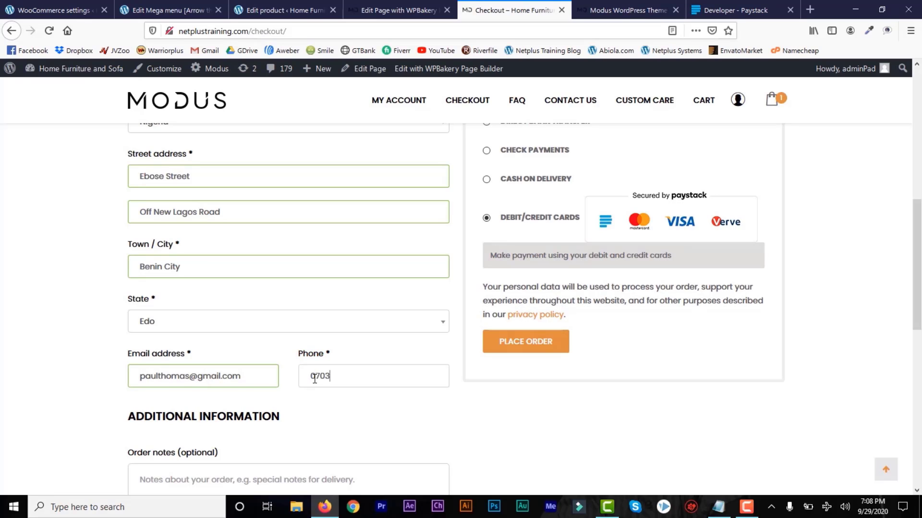
mouse_move(917, 308)
left_mouse_down()
mouse_move(918, 366)
mouse_move(919, 302)
left_mouse_up()
left_click(540, 362)
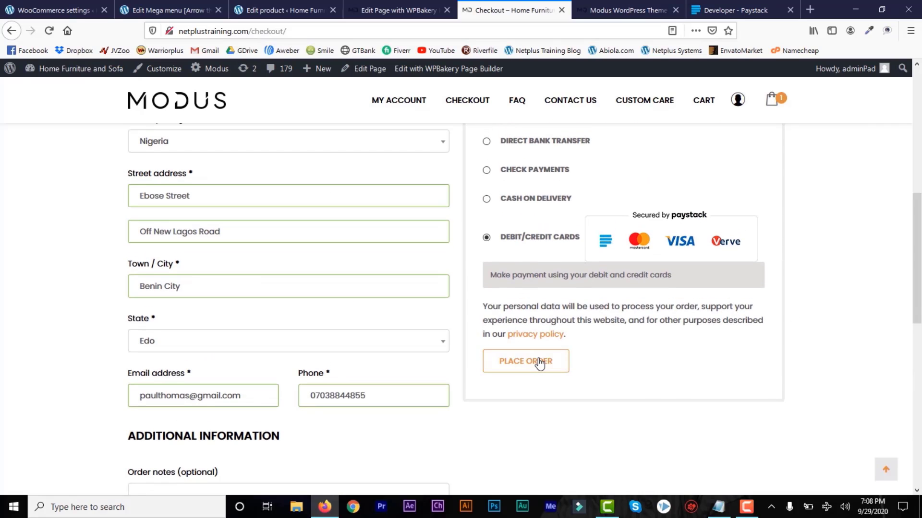
left_click(539, 362)
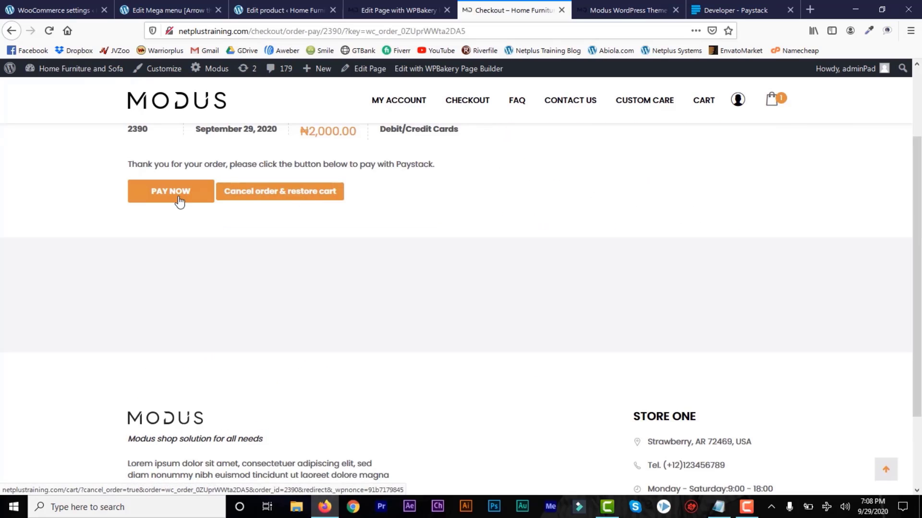
Check the Paystack settings tab, then return to the order payment page.
left_click_drag(921, 307, 920, 275)
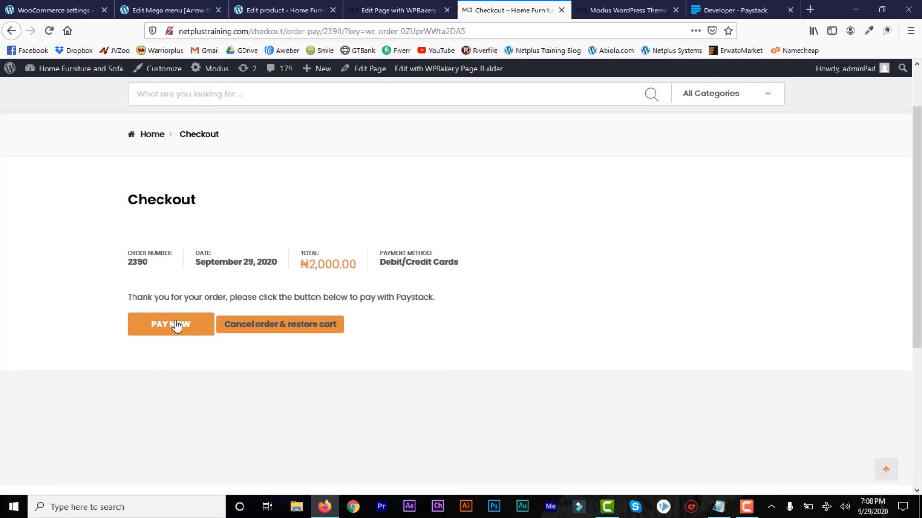
left_click(54, 11)
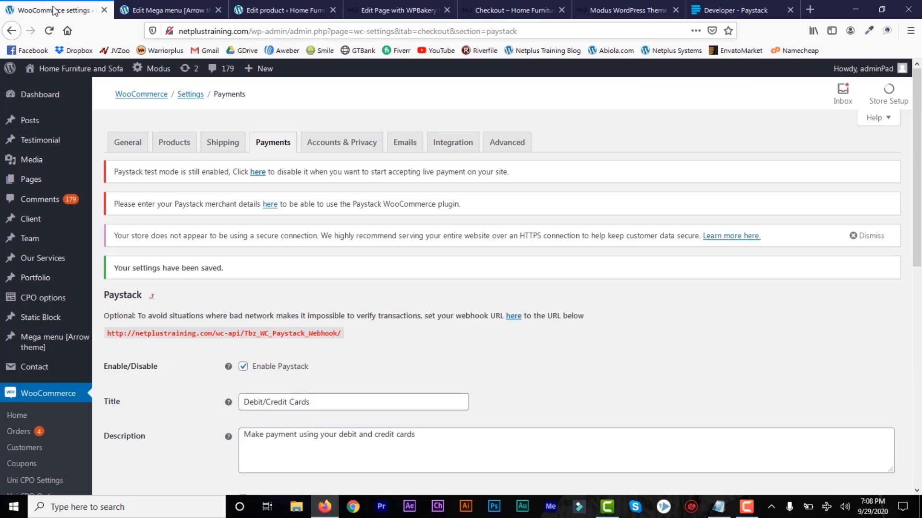
left_click_drag(920, 260, 919, 415)
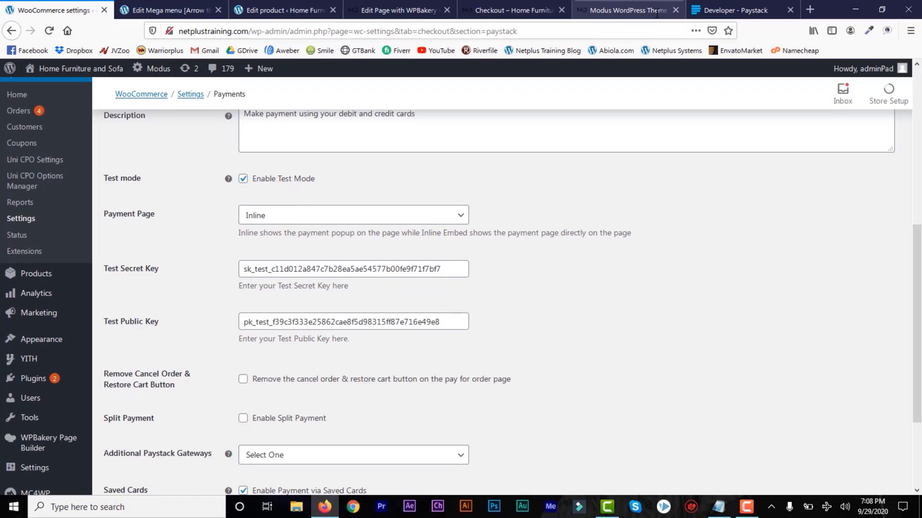
left_click(503, 8)
Pay NGN 2,000 in the Paystack popup using the Success test card.
left_click(182, 327)
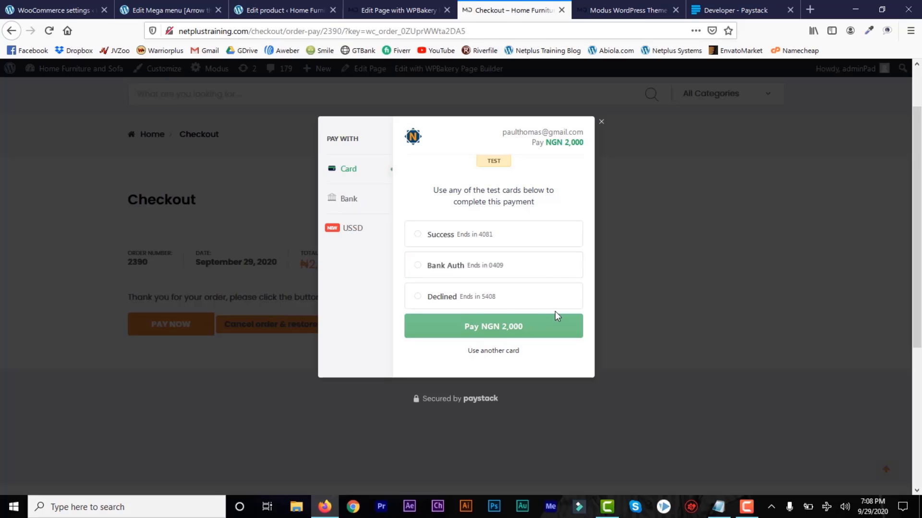
left_click(510, 265)
left_click(506, 236)
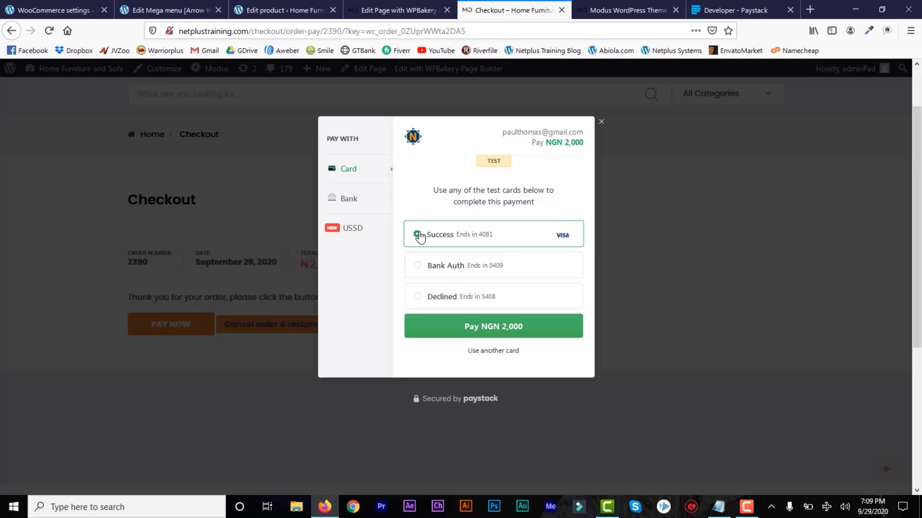
left_click(490, 330)
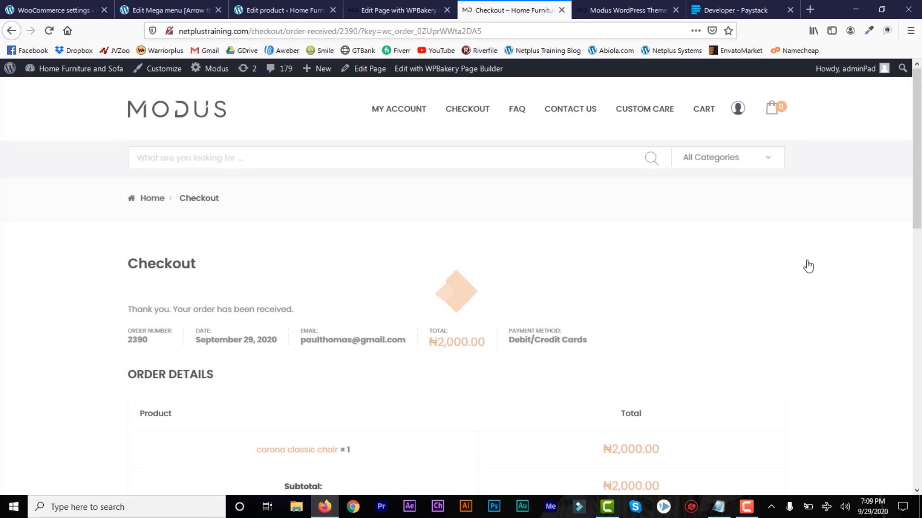
Highlight the billing address heading and ₦2,000.00 total, then return to WooCommerce's Paystack settings.
scroll(918, 204, "down", 8)
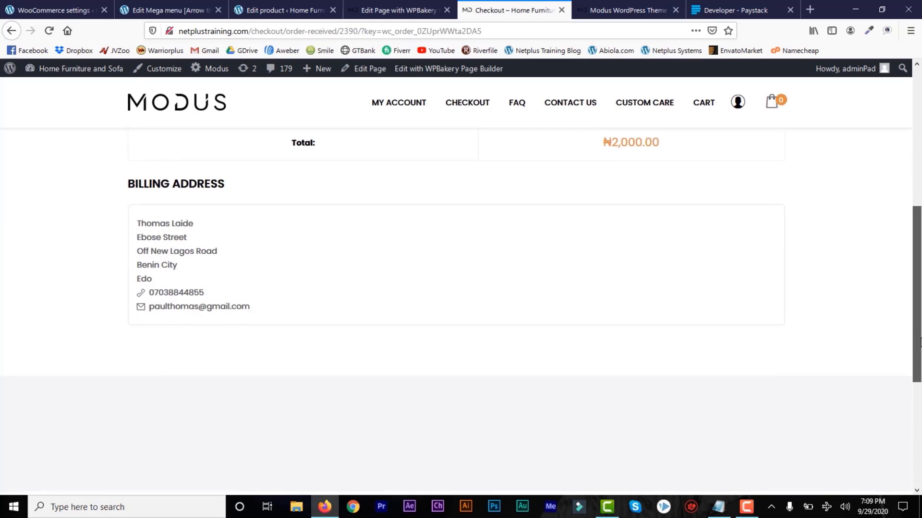
scroll(281, 360, "up", 3)
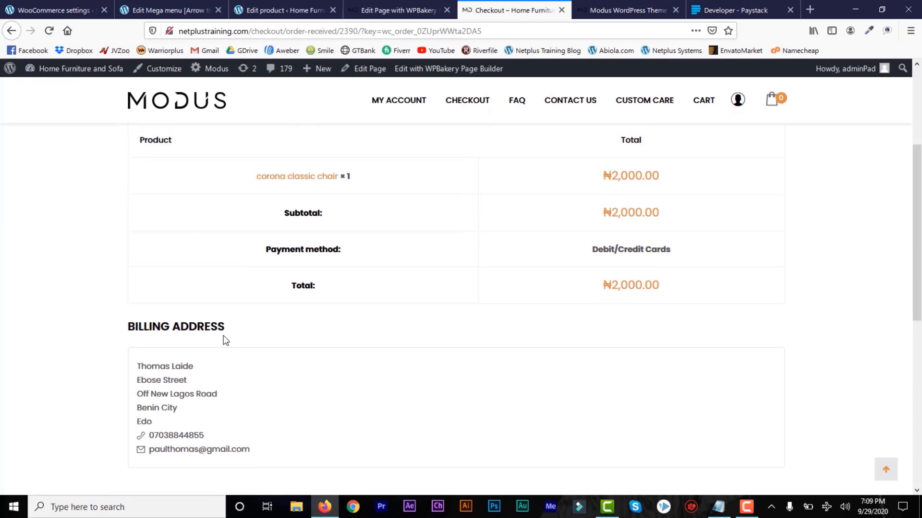
left_click_drag(226, 328, 130, 320)
left_click(256, 342)
left_click_drag(683, 286, 601, 286)
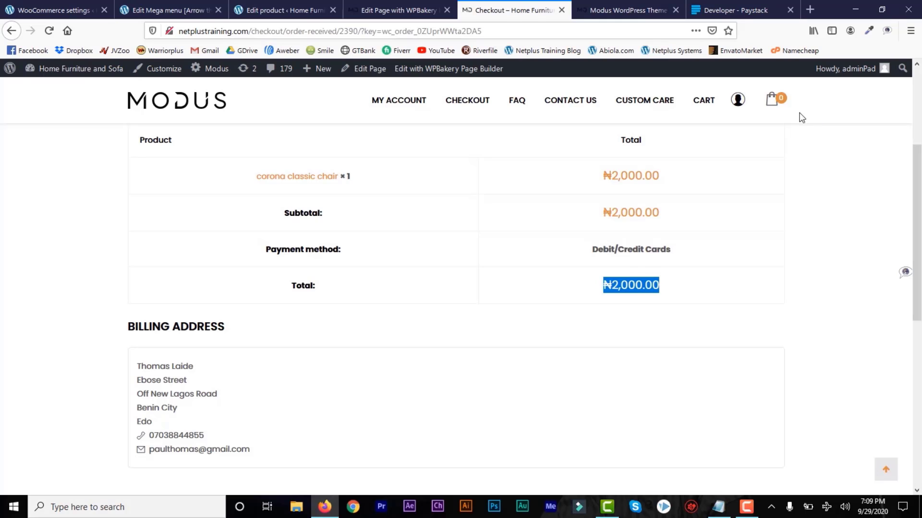
left_click(48, 10)
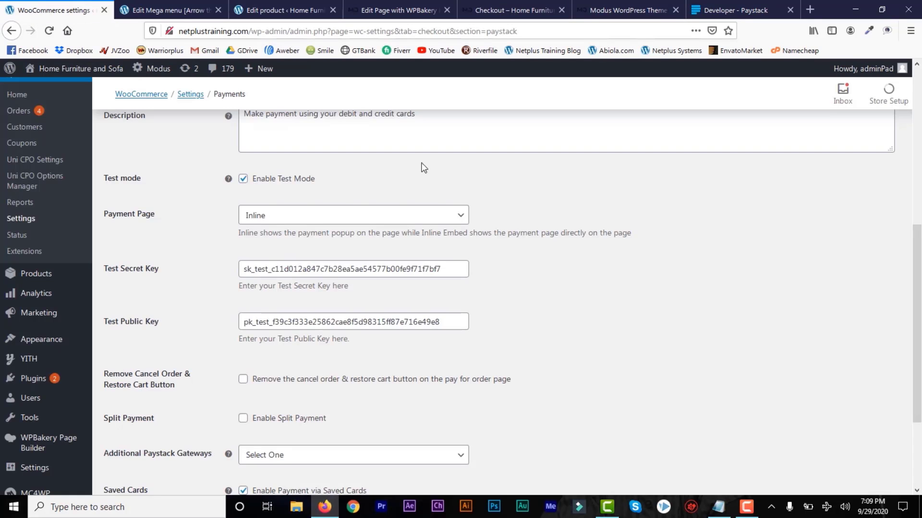
left_click_drag(918, 268, 921, 115)
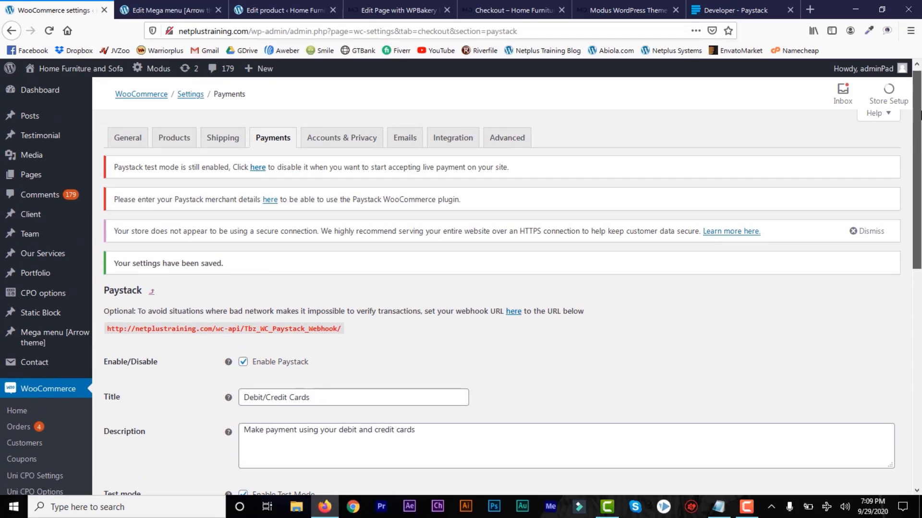
Open the Paystack Transactions page and flip the Test toggle to Live.
left_click(738, 10)
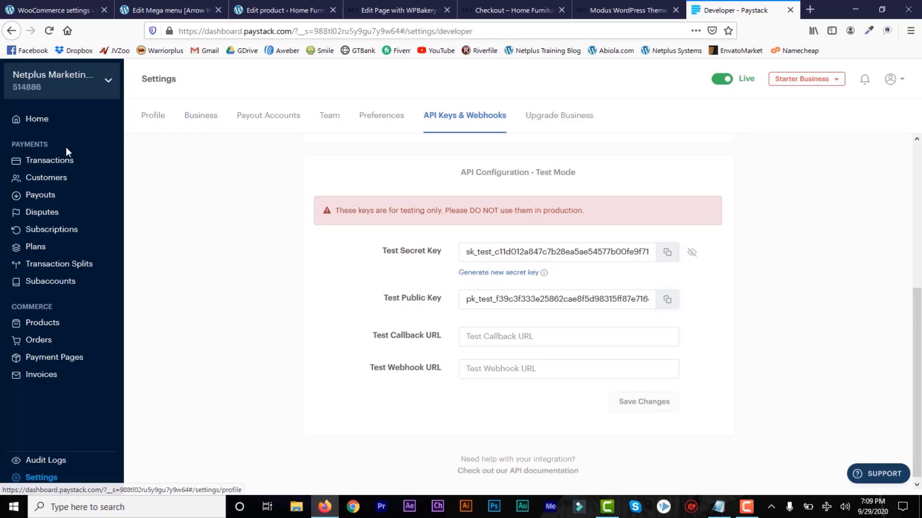
left_click(62, 164)
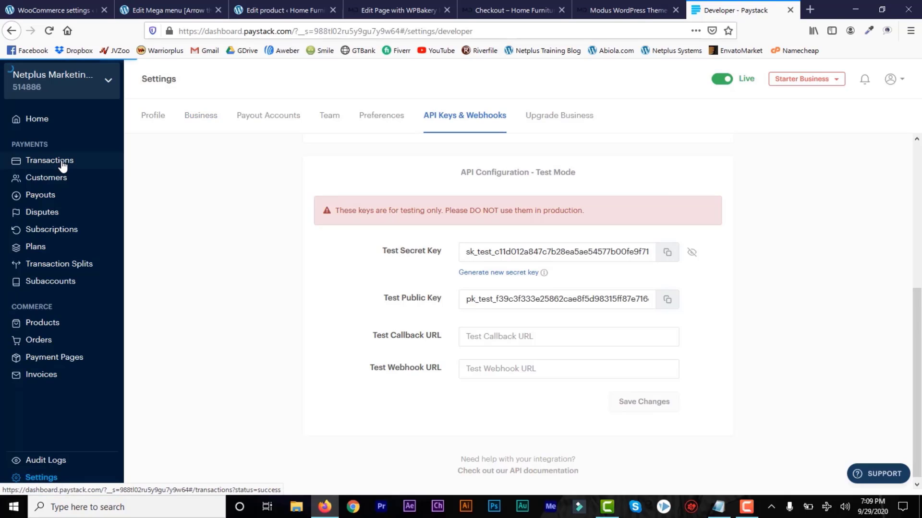
left_click(720, 81)
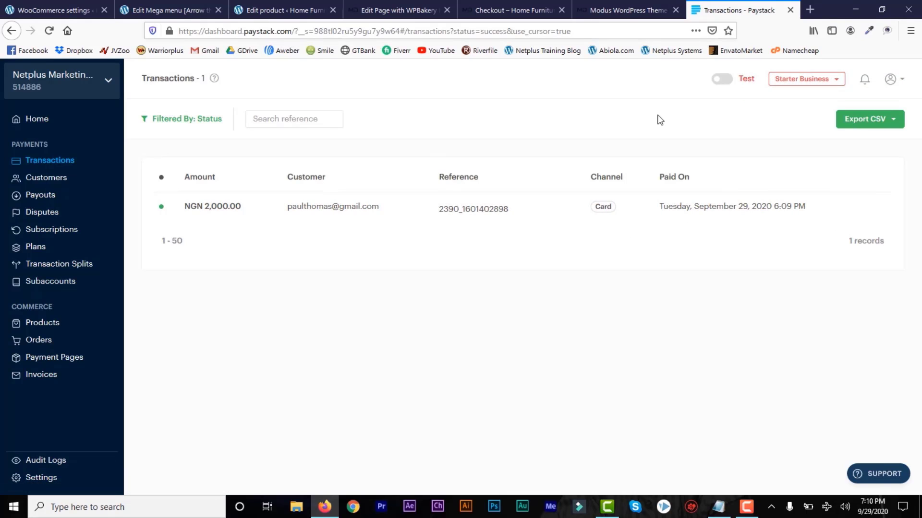
left_click(728, 84)
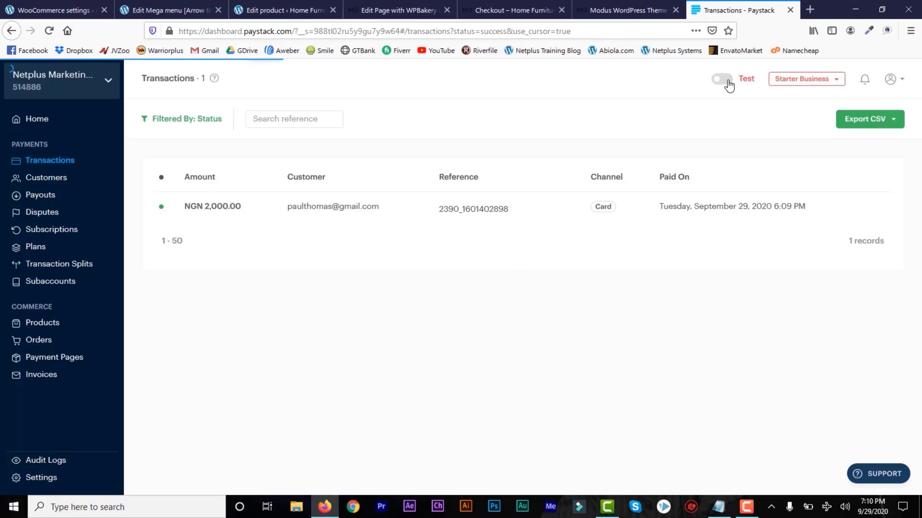
Uncheck Enable Test Mode in WooCommerce's Paystack settings and click into the Live Secret Key field.
left_click(48, 10)
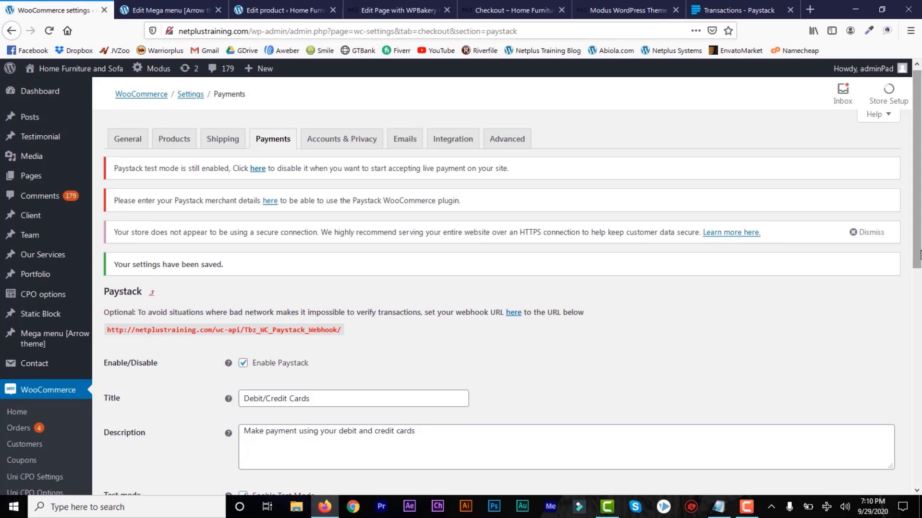
scroll(918, 245, "down", 5)
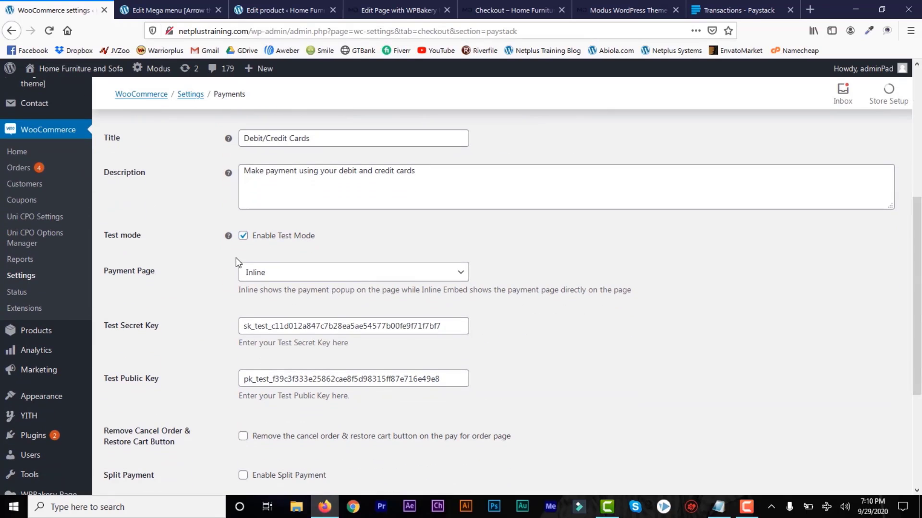
left_click(244, 237)
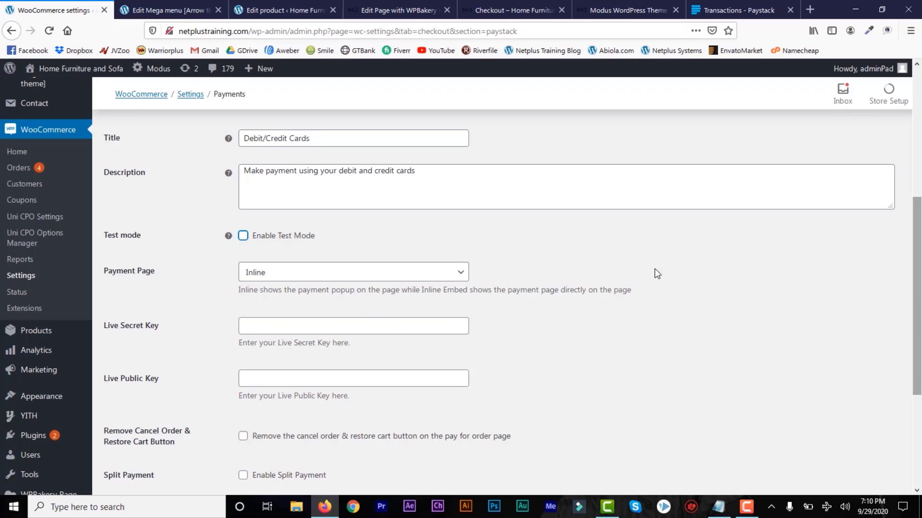
left_click(299, 325)
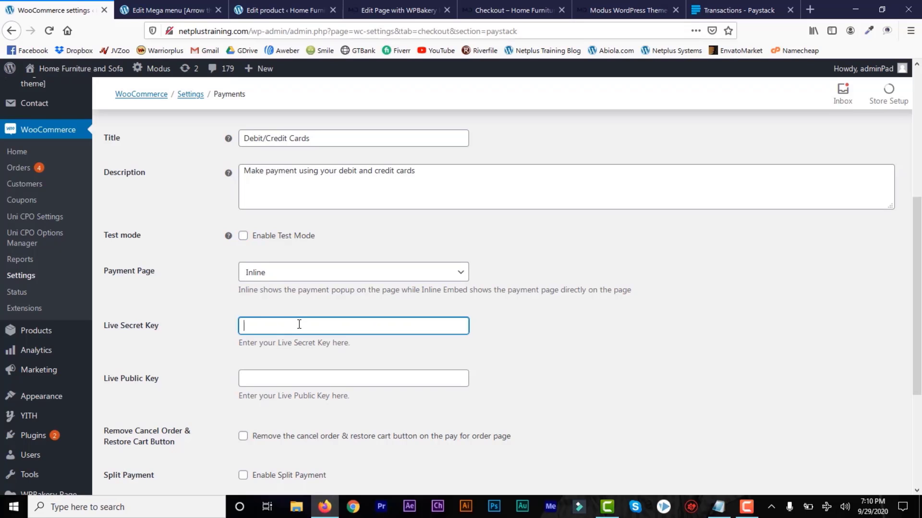
Review the live and test API keys on the Paystack dashboard's API Keys & Webhooks page.
left_click(722, 9)
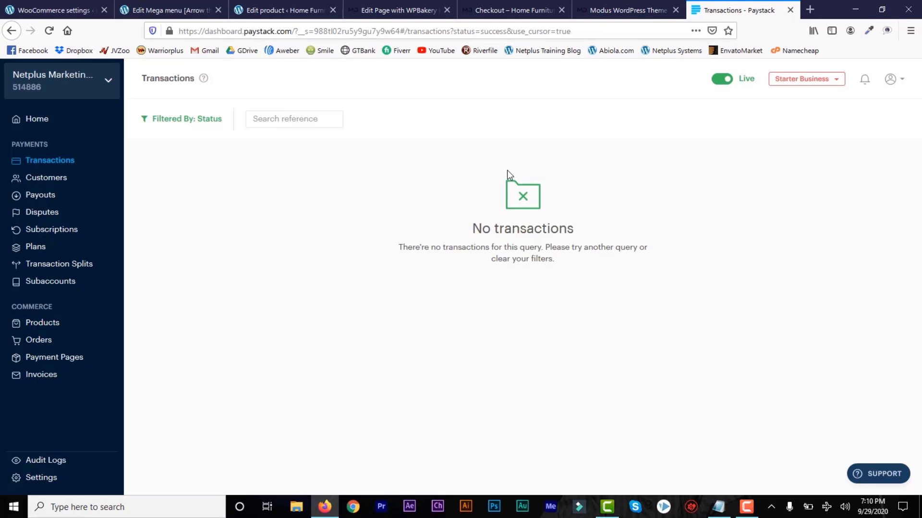
left_click(58, 481)
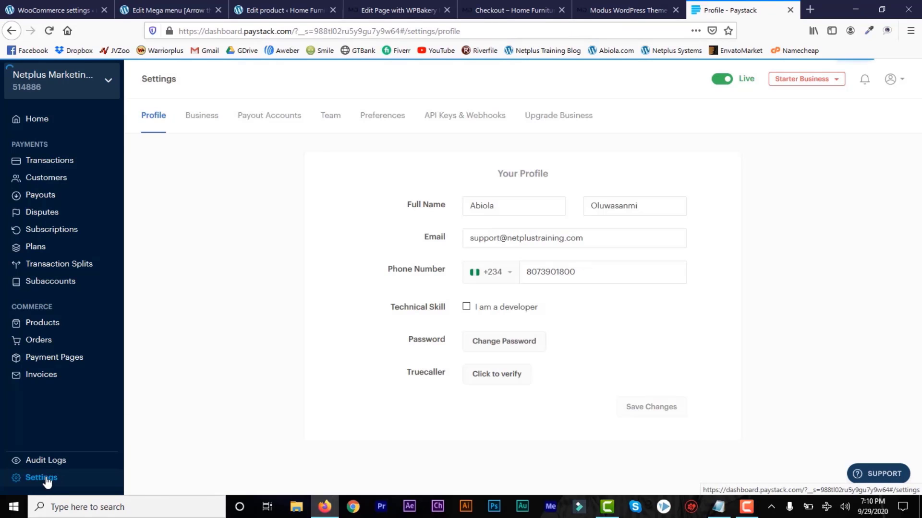
left_click(490, 116)
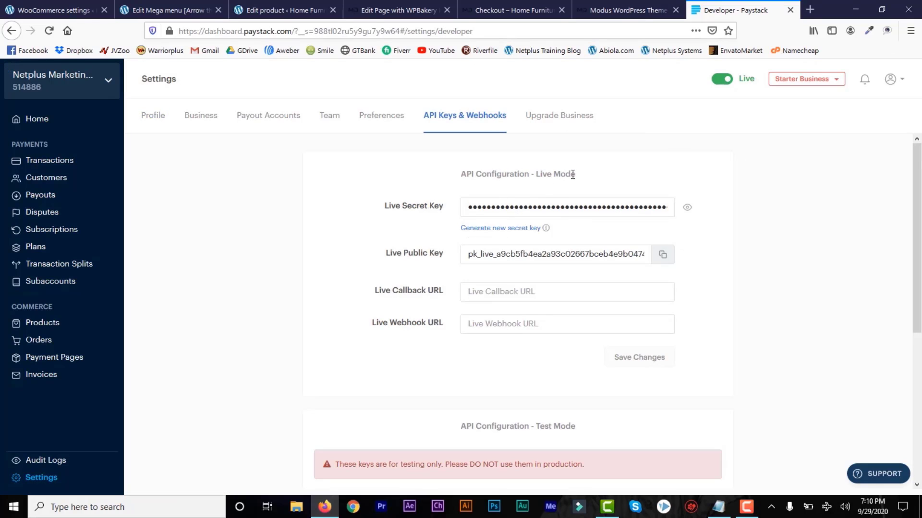
left_click_drag(492, 176, 498, 166)
scroll(688, 261, "down", 5)
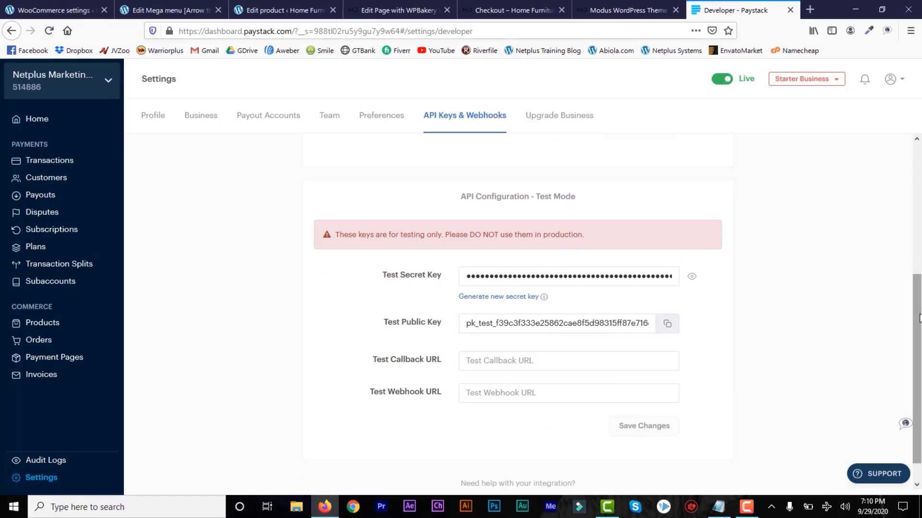
left_click_drag(914, 298, 918, 176)
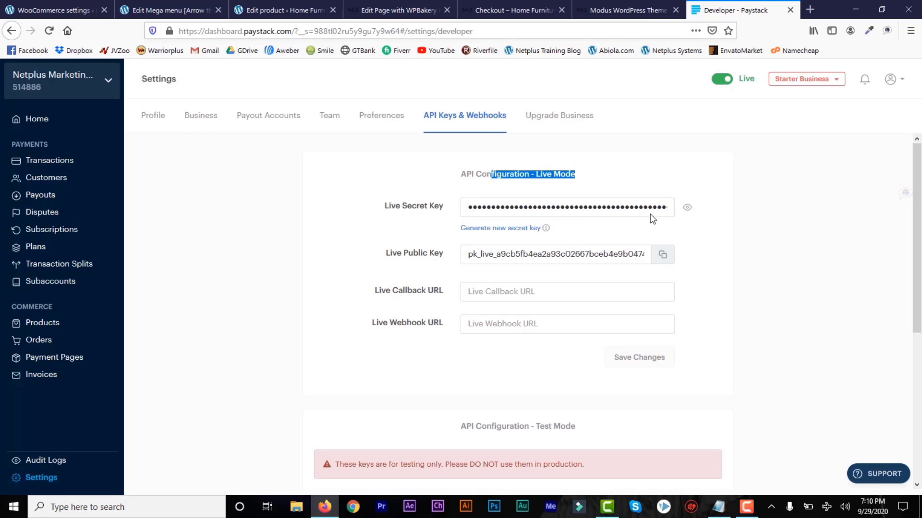
Back in WooCommerce's Paystack settings, inspect the live secret and public key fields.
left_click(61, 7)
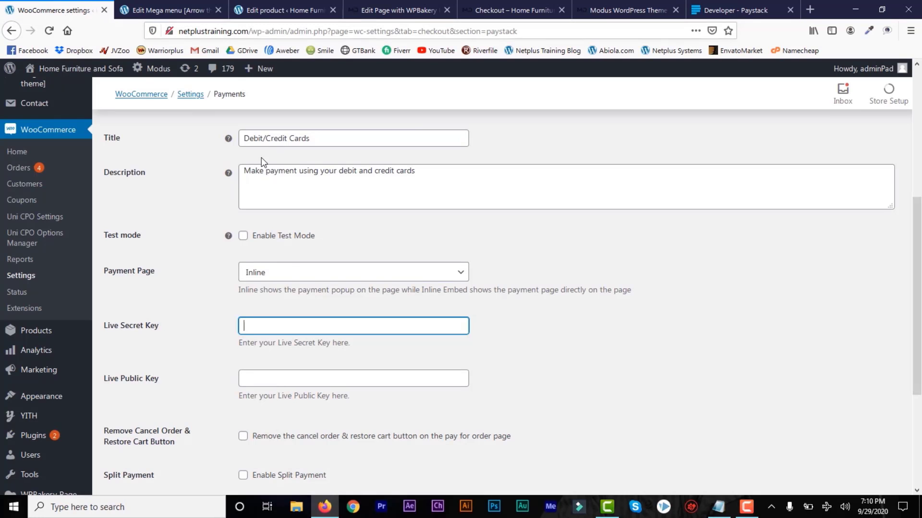
left_click(299, 343)
left_click(278, 325)
left_click(313, 386)
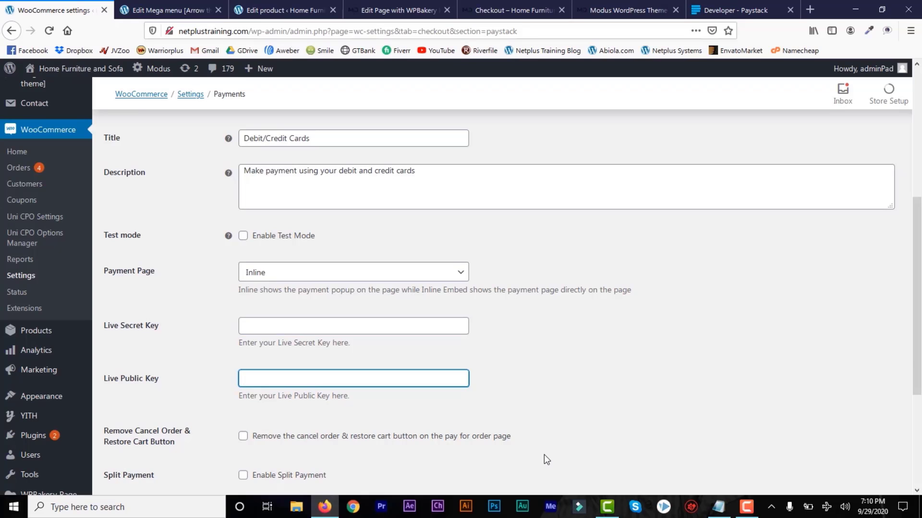
left_click_drag(910, 347, 915, 437)
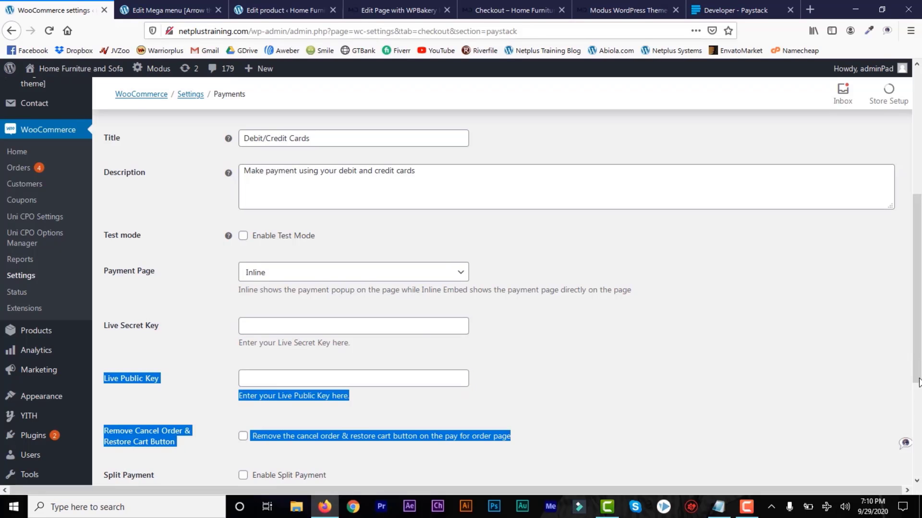
scroll(918, 383, "down", 3)
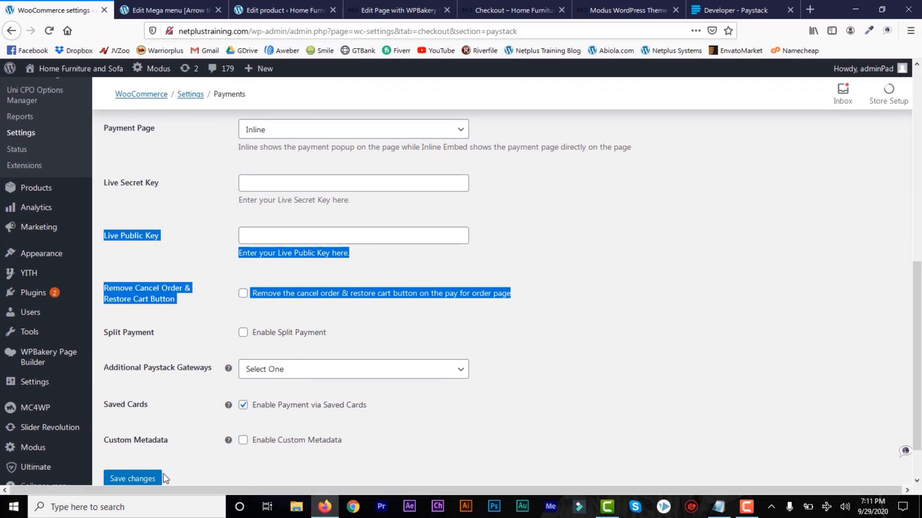
left_click(455, 455)
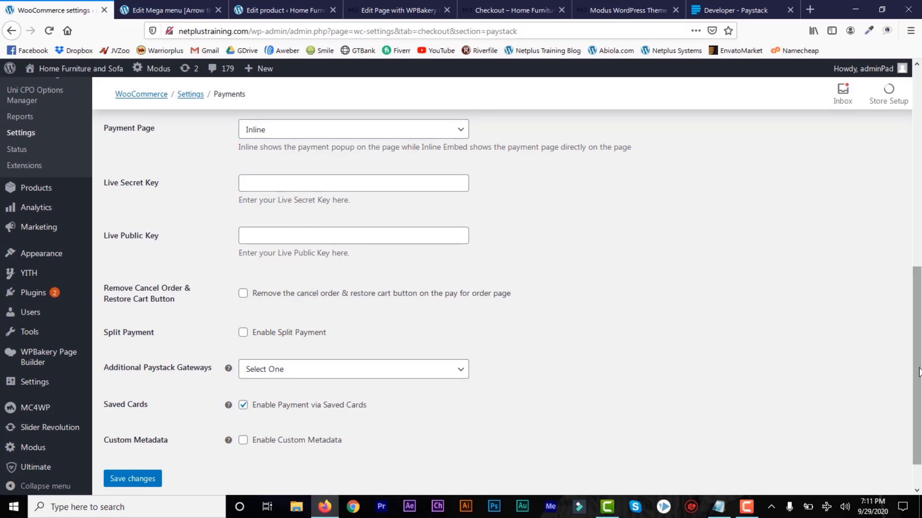
scroll(918, 308, "up", 2)
scroll(918, 308, "up", 3)
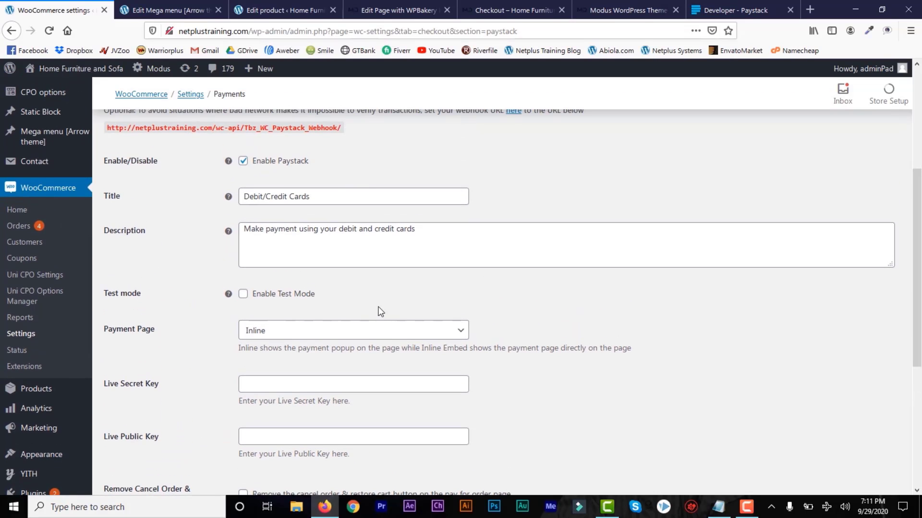
Re-enable Paystack test mode and save the payment settings.
left_click(244, 294)
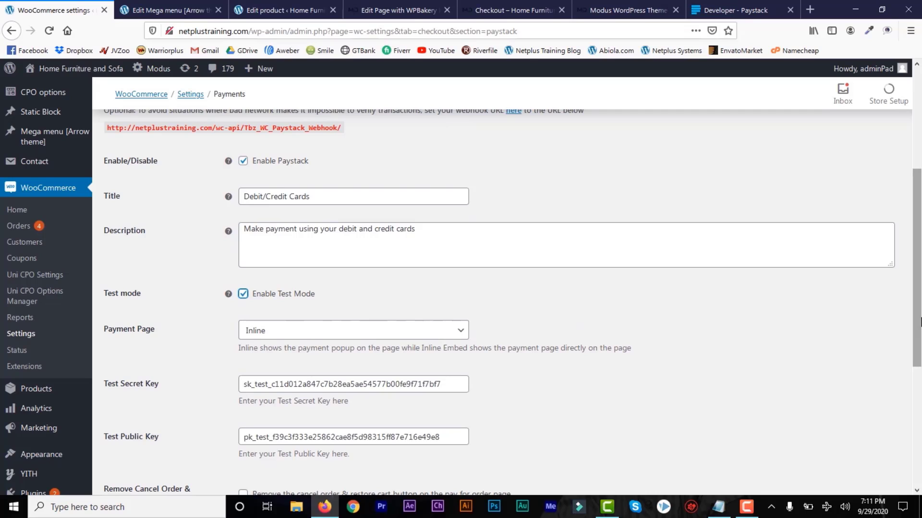
scroll(914, 485, "down", 5)
left_click(117, 439)
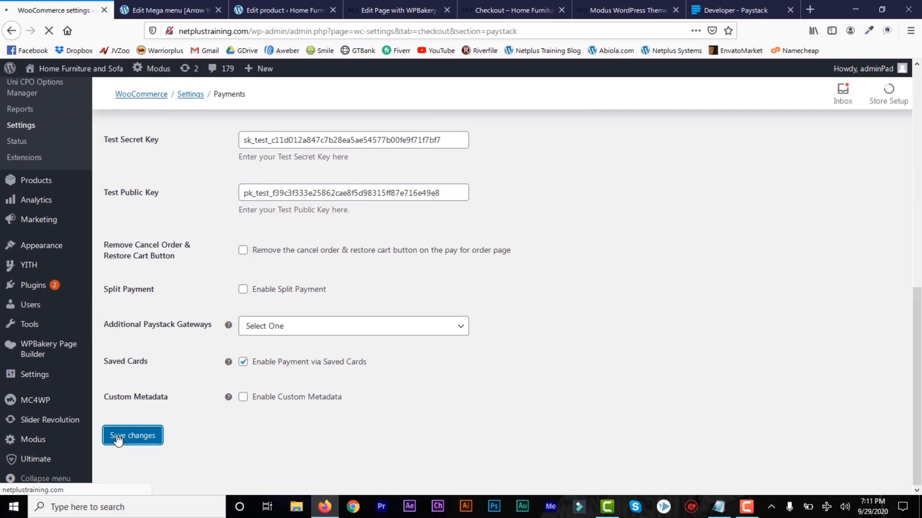
Glance at the order received confirmation page, then return to the Paystack settings.
left_click(508, 14)
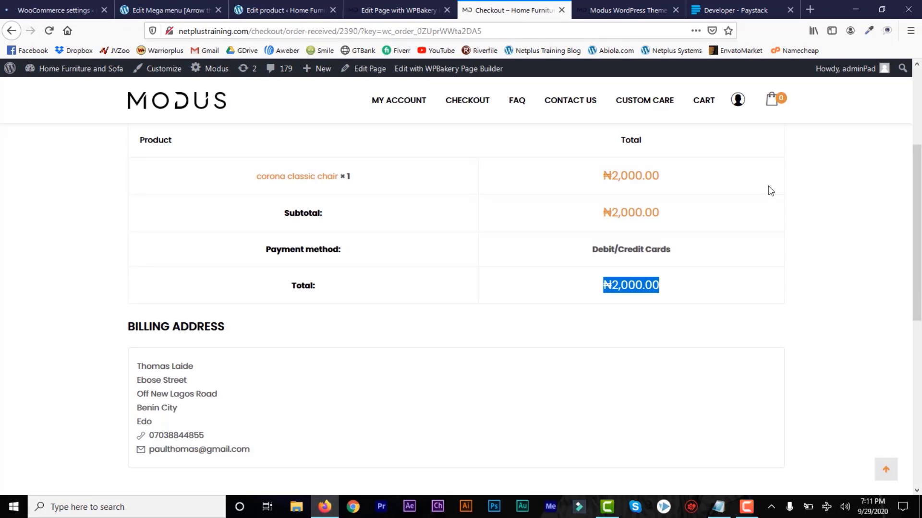
left_click_drag(918, 329, 918, 253)
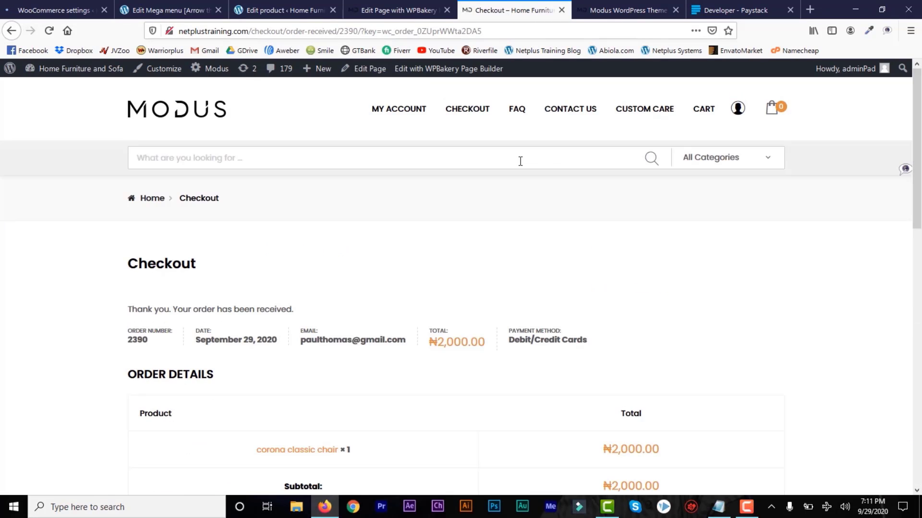
left_click(38, 10)
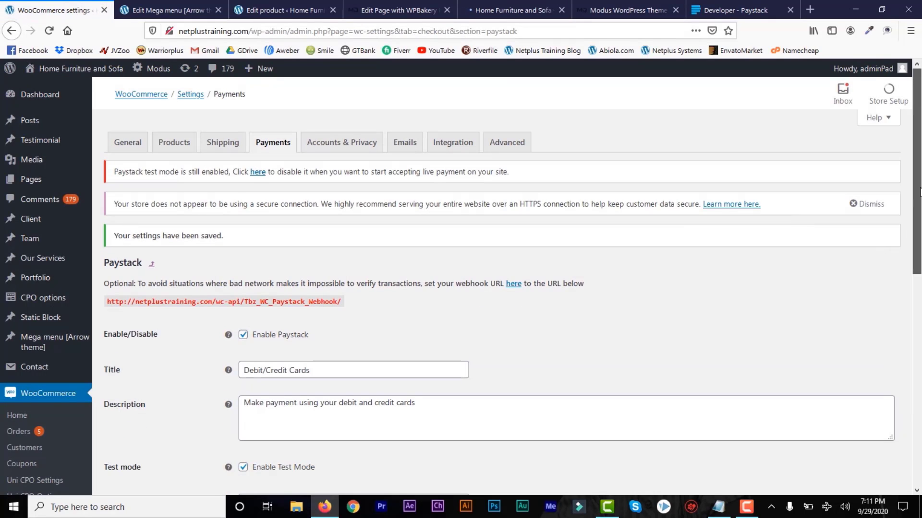
left_click_drag(915, 211, 918, 398)
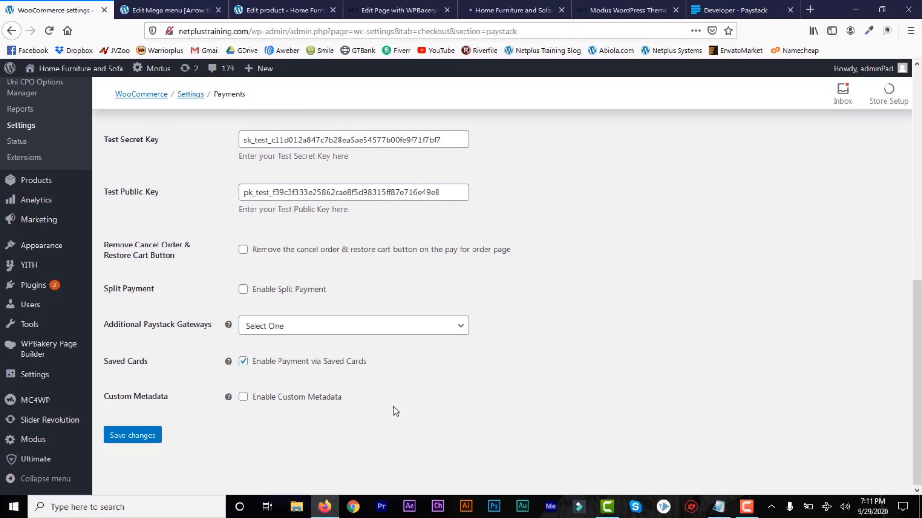
Enable Paystack custom metadata with order ID, email, billing address and products purchased, save, then view the storefront.
left_click(243, 397)
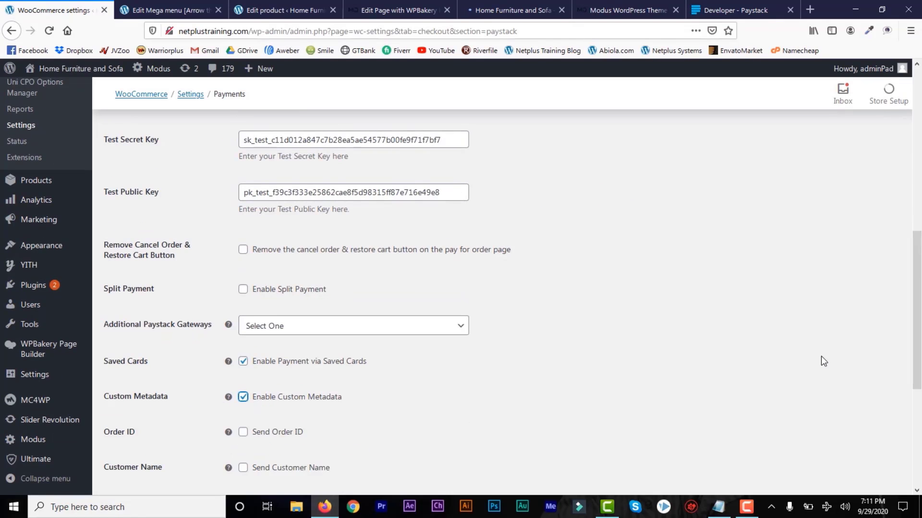
scroll(920, 464, "down", 2)
scroll(334, 276, "down", 3)
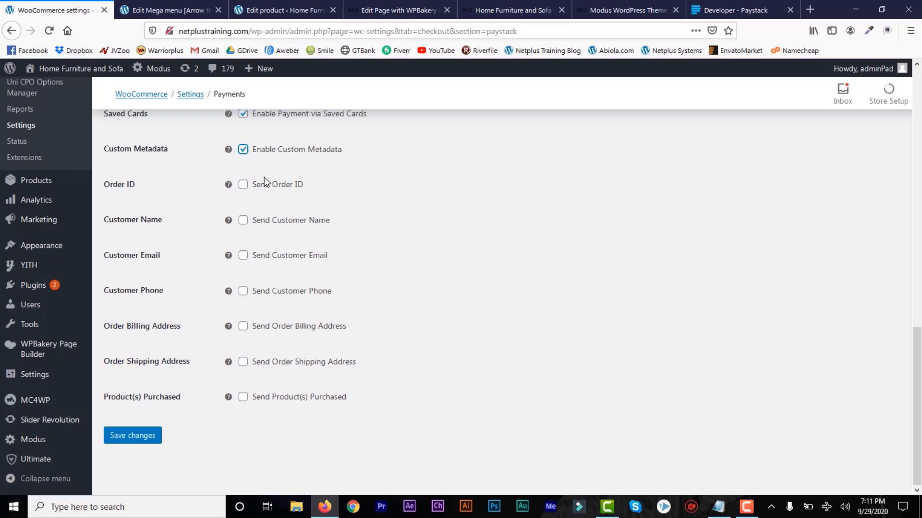
left_click(242, 184)
left_click(243, 257)
left_click(244, 328)
left_click(245, 403)
left_click(143, 435)
left_click(495, 8)
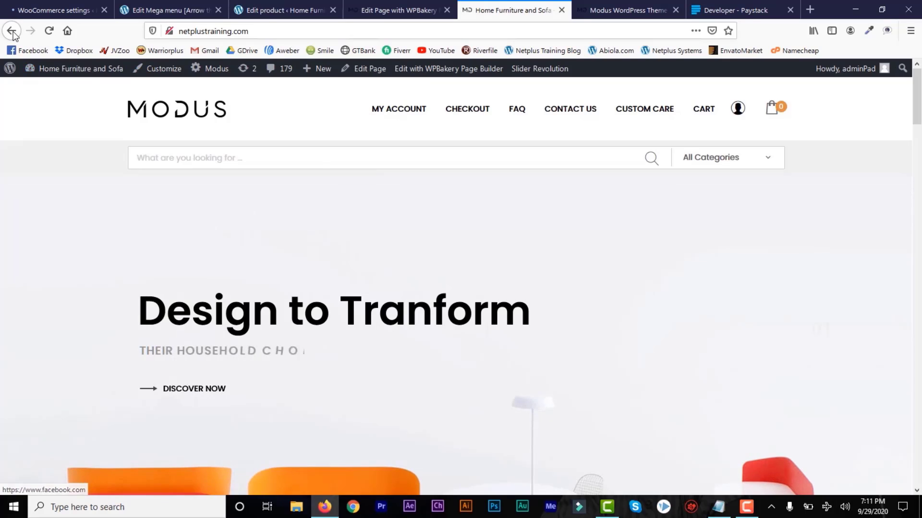
Move between the order received and payment pages and recheck the Paystack settings.
left_click(11, 32)
left_click(11, 31)
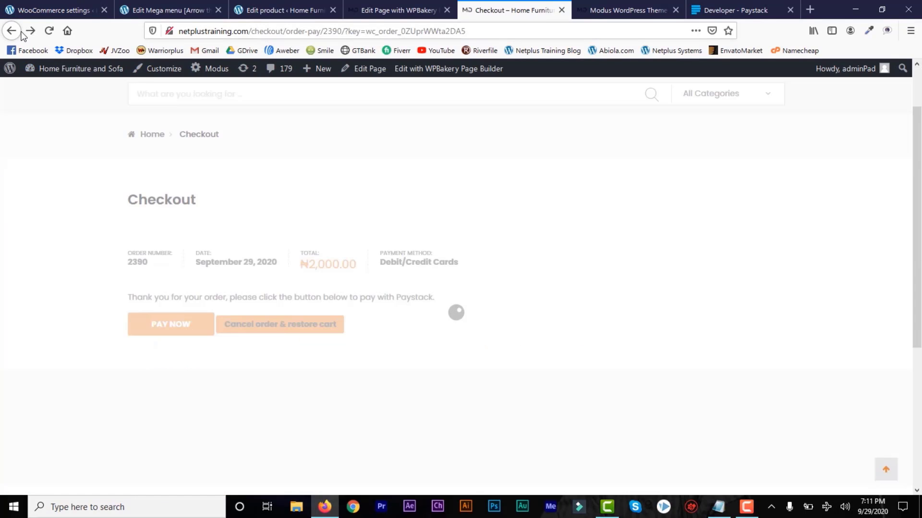
left_click(30, 32)
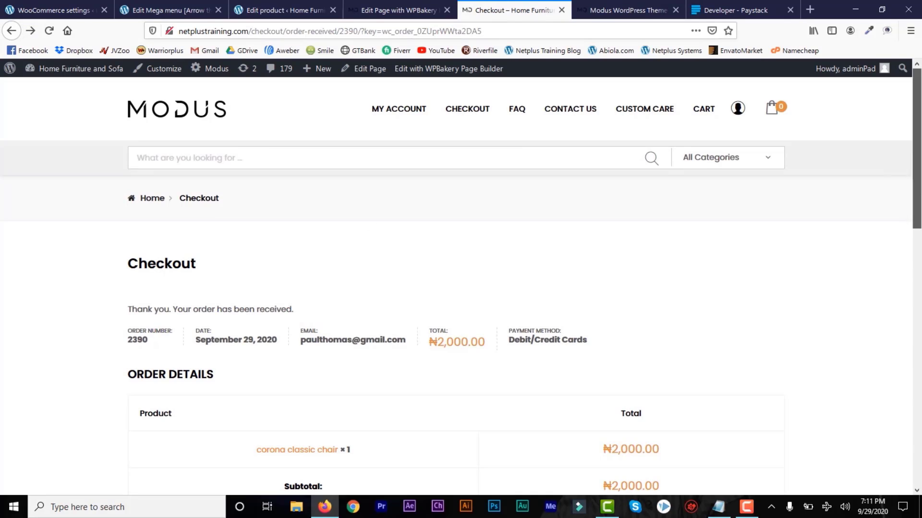
scroll(285, 255, "down", 5)
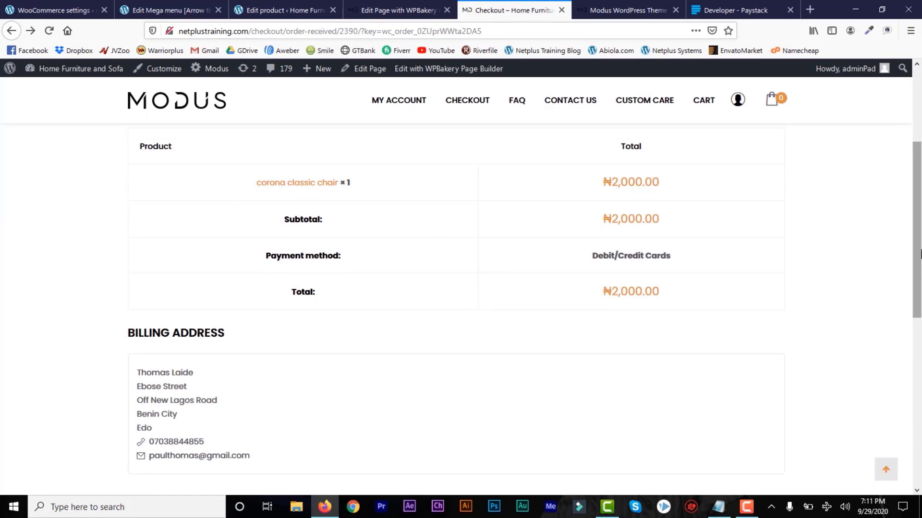
scroll(835, 298, "down", 3)
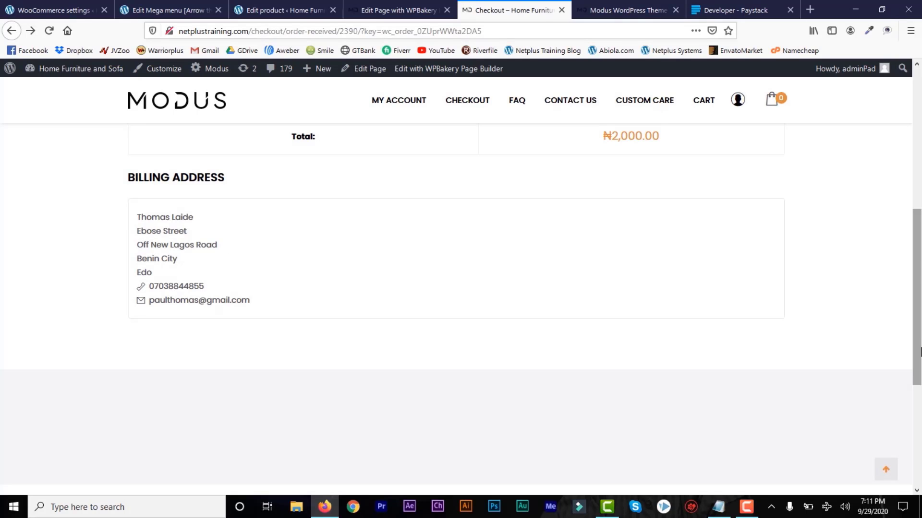
left_click_drag(919, 350, 921, 193)
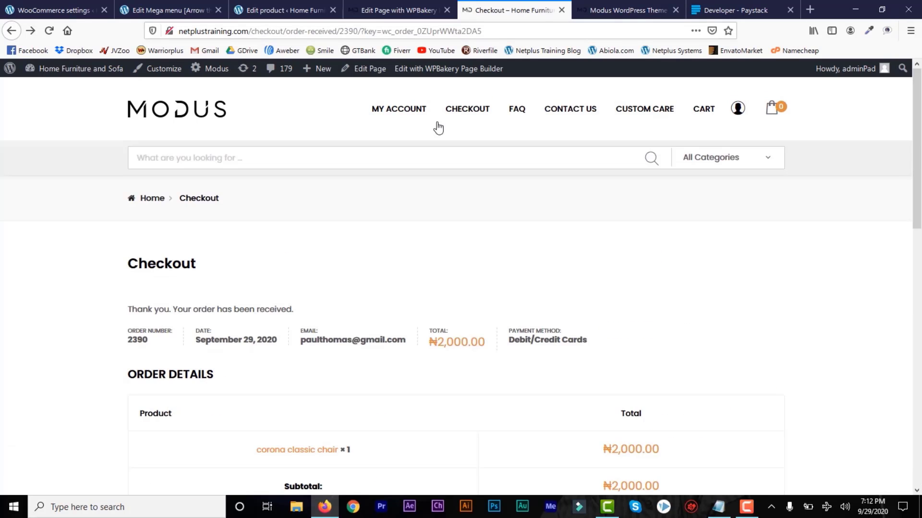
left_click(52, 10)
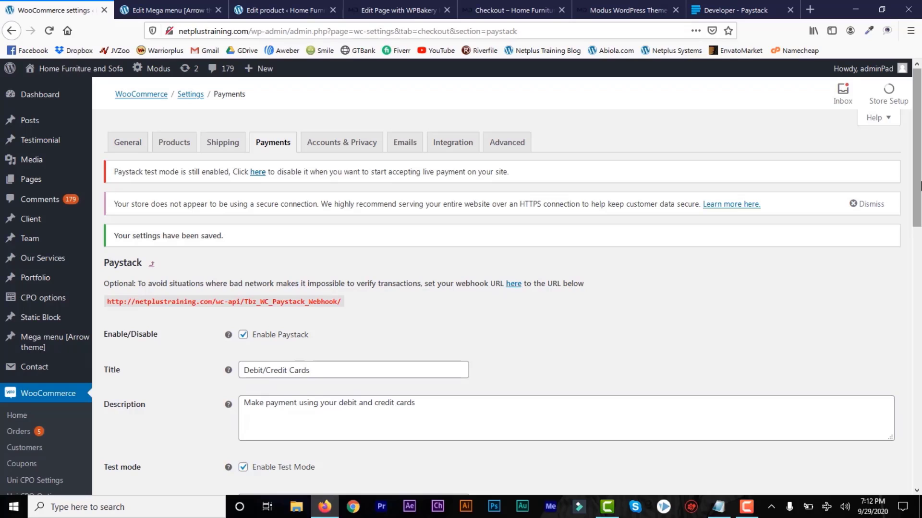
left_click(490, 10)
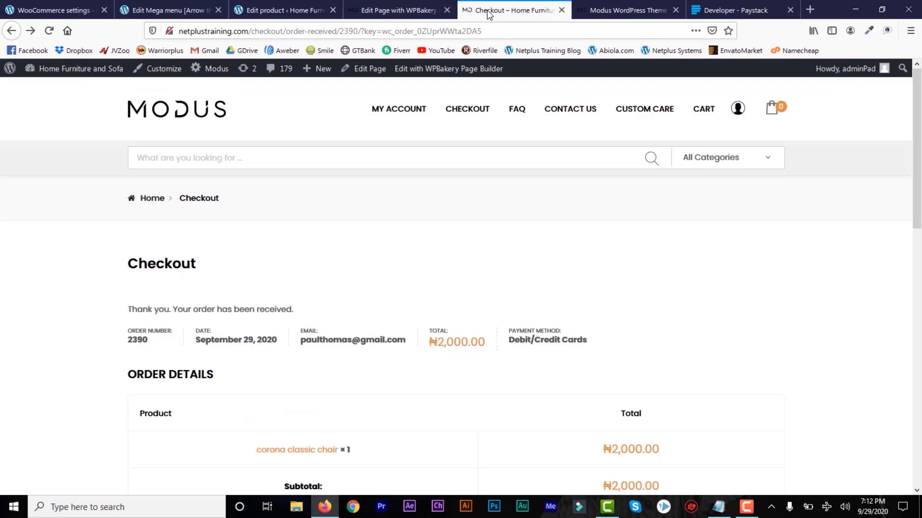
Open the Modus homepage and scroll down to the Tops Products grid.
left_click(209, 120)
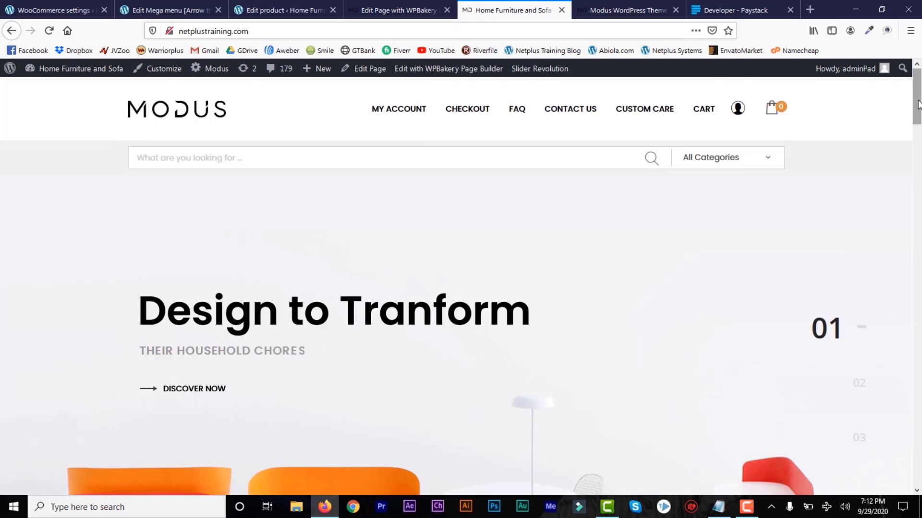
left_click_drag(917, 99, 916, 165)
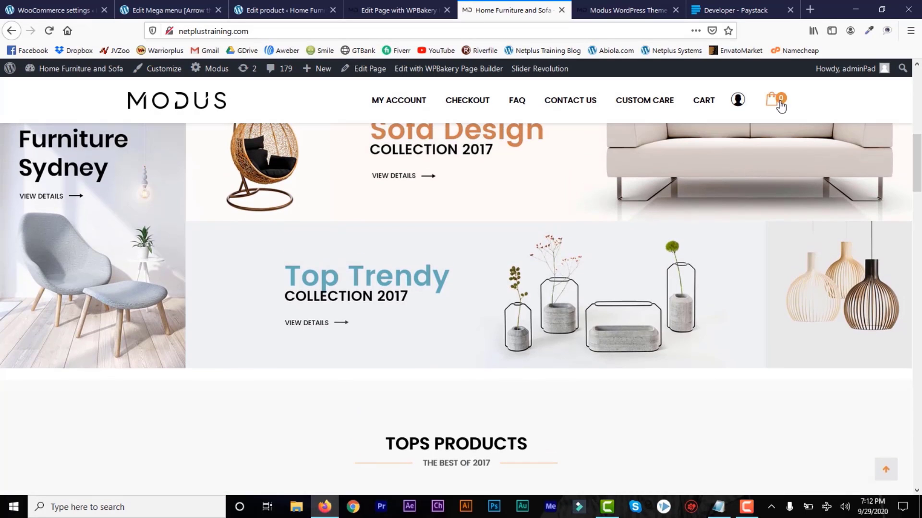
left_click_drag(917, 160, 917, 193)
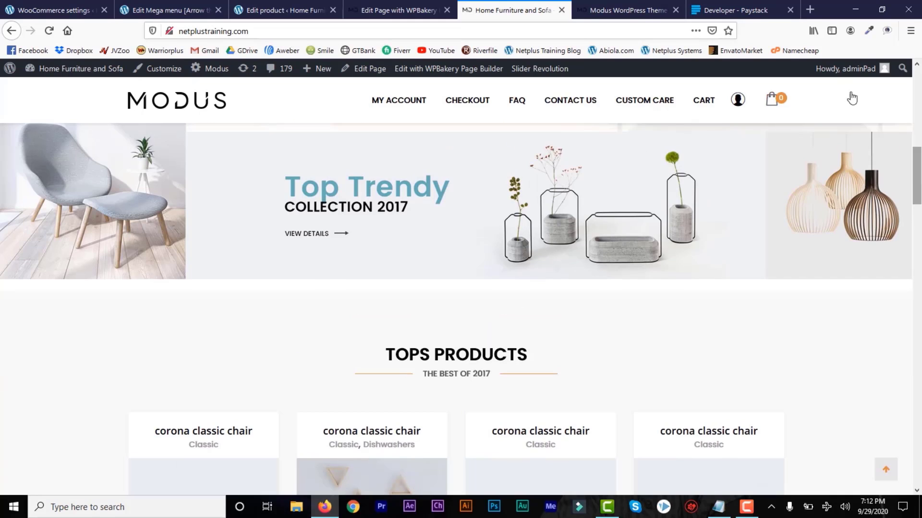
Load the ThemeForest homepage in a new tab.
left_click(811, 10)
type("theme")
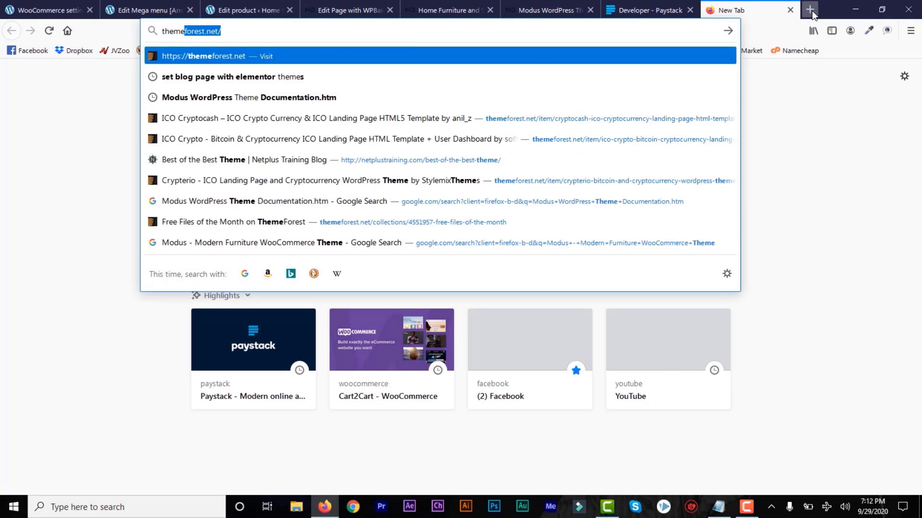
key("Return")
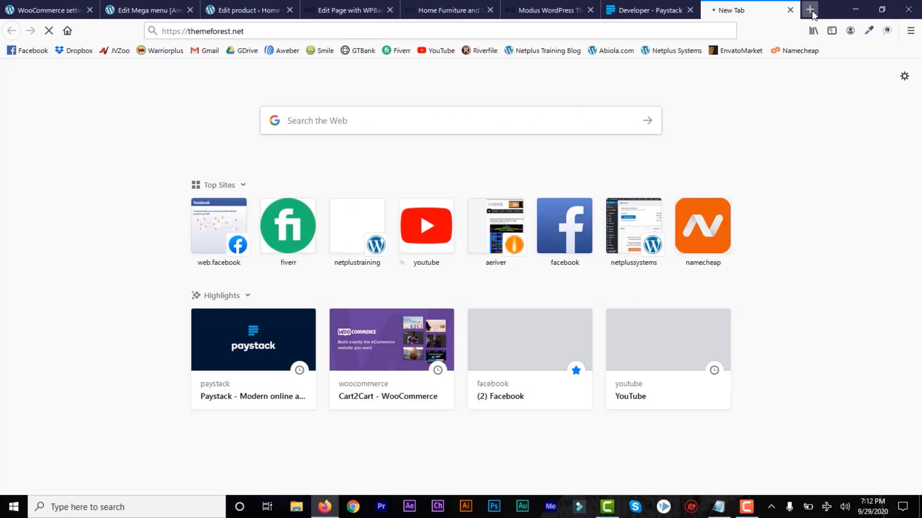
scroll(917, 96, "down", 3)
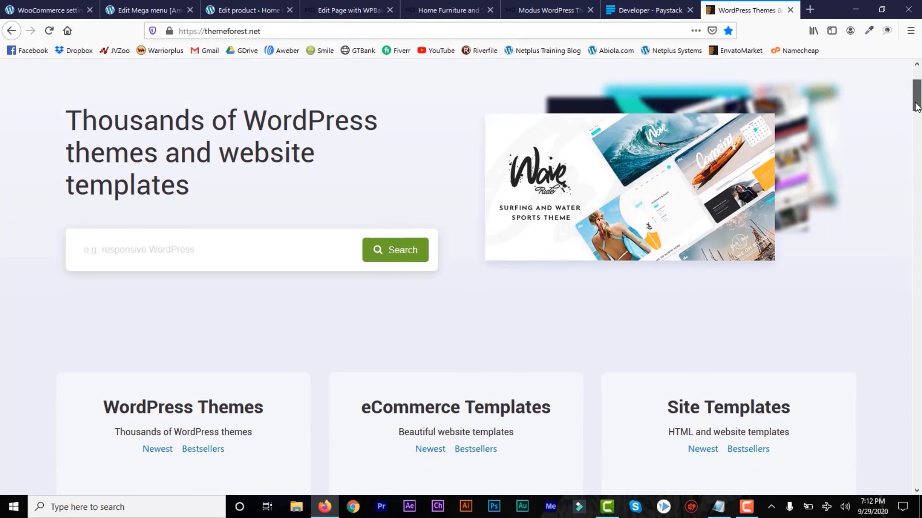
Search 'ecommerce' in WordPress themes and open the Basel - Responsive eCommerce Theme page.
left_click(217, 250)
type("ecok")
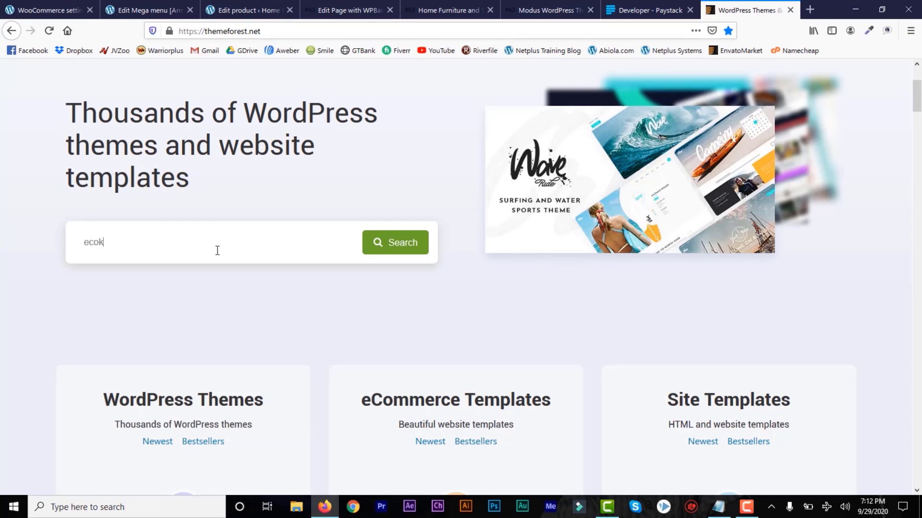
key("BackSpace")
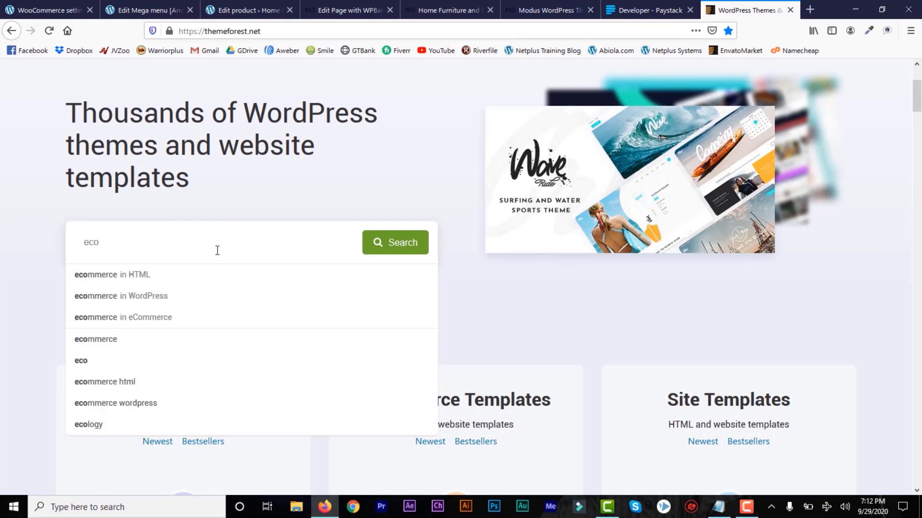
type("mme")
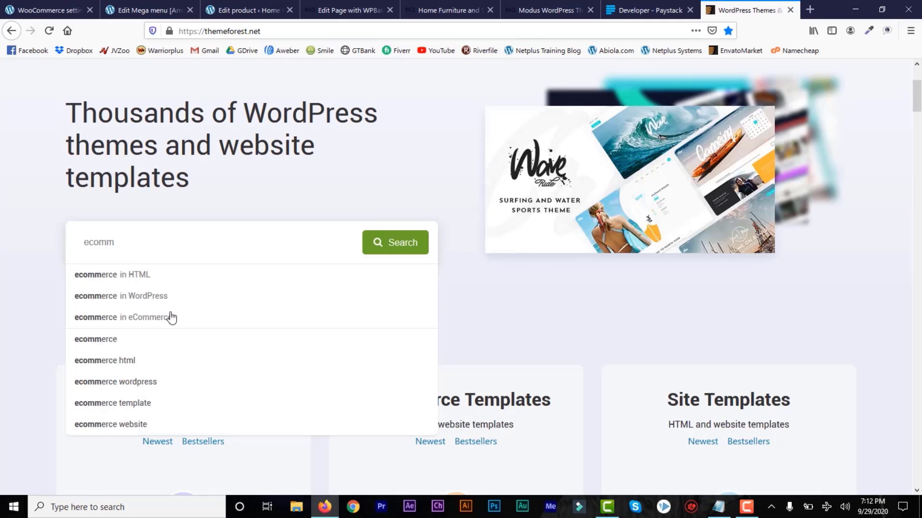
left_click(154, 296)
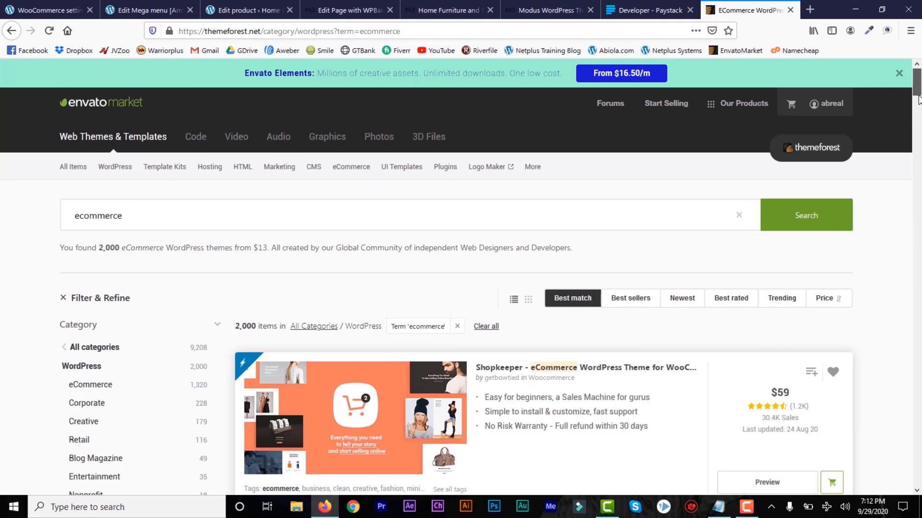
left_click_drag(918, 94, 918, 111)
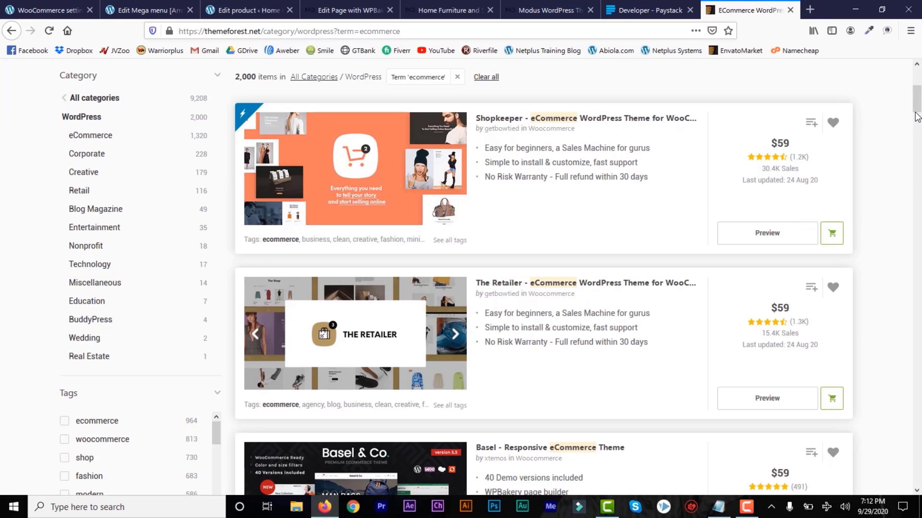
left_click_drag(917, 117, 918, 132)
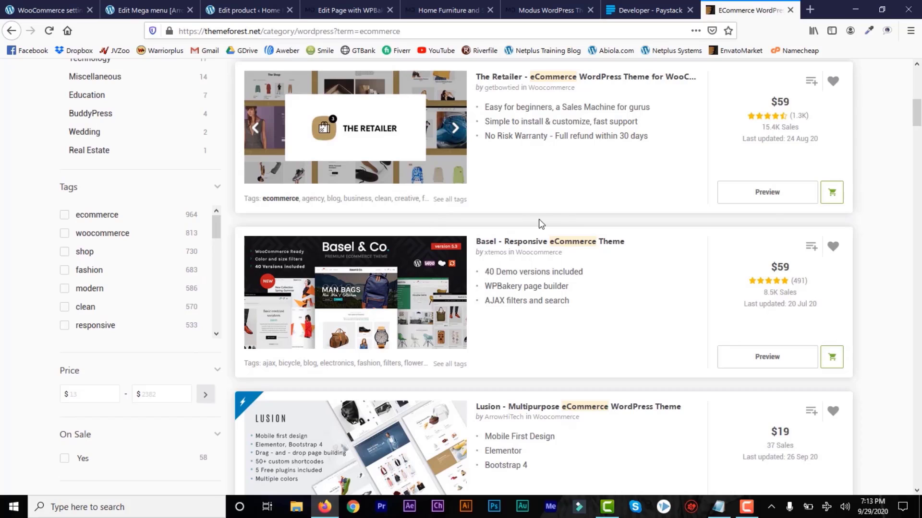
left_click(359, 300)
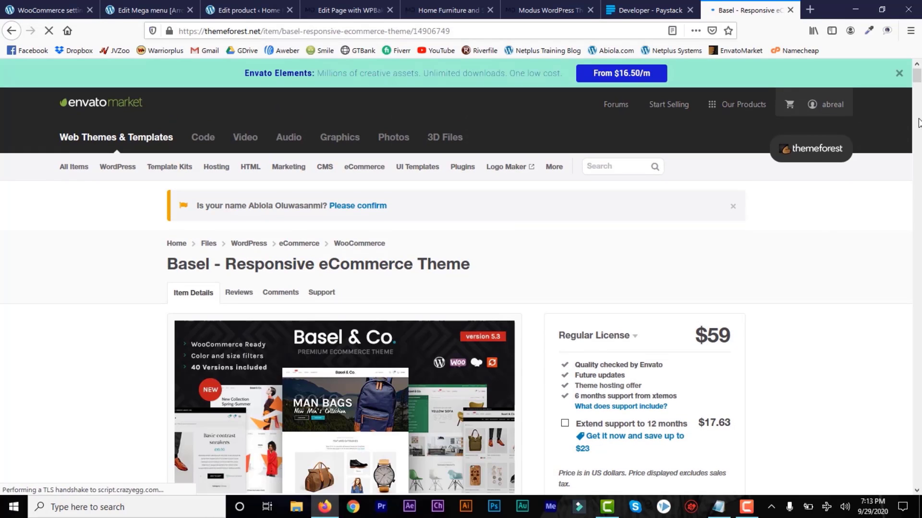
Browse the Basel live demo store, then go back to the ecommerce theme results.
left_click_drag(917, 83, 917, 93)
left_click(273, 276)
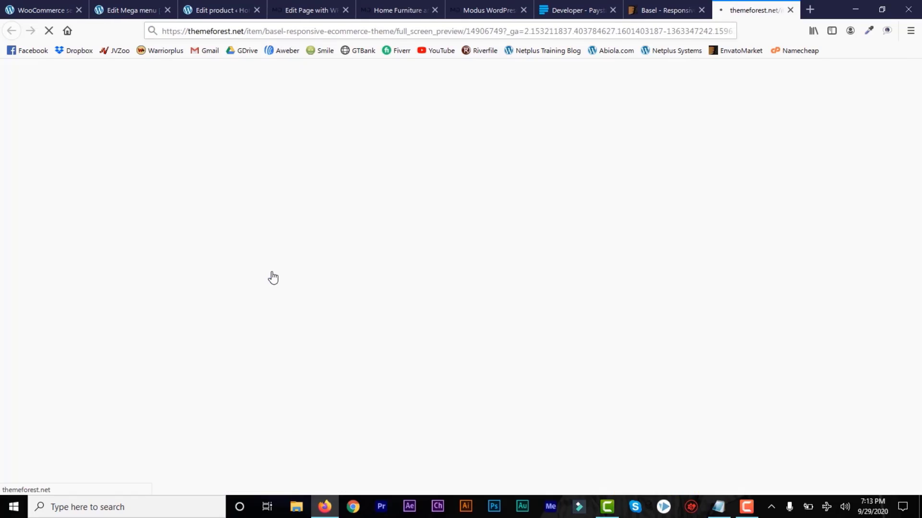
left_click_drag(918, 128, 913, 211)
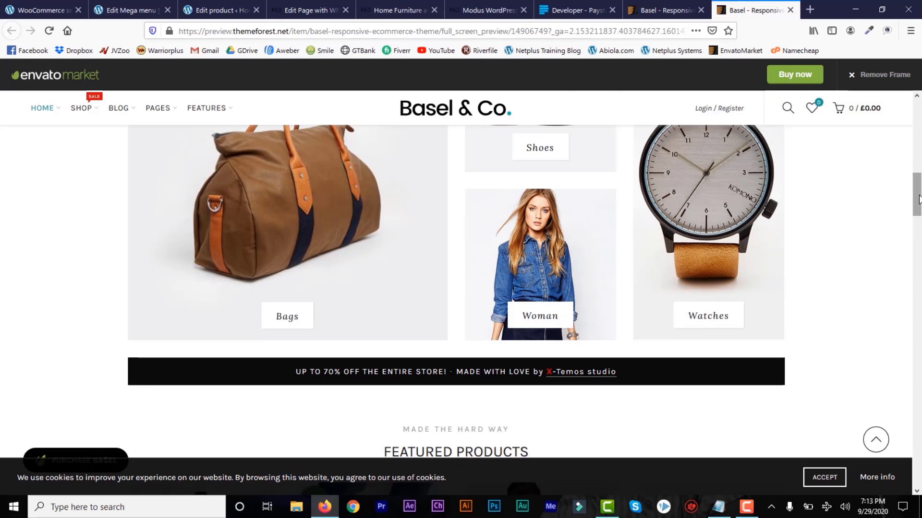
left_click_drag(916, 191, 918, 473)
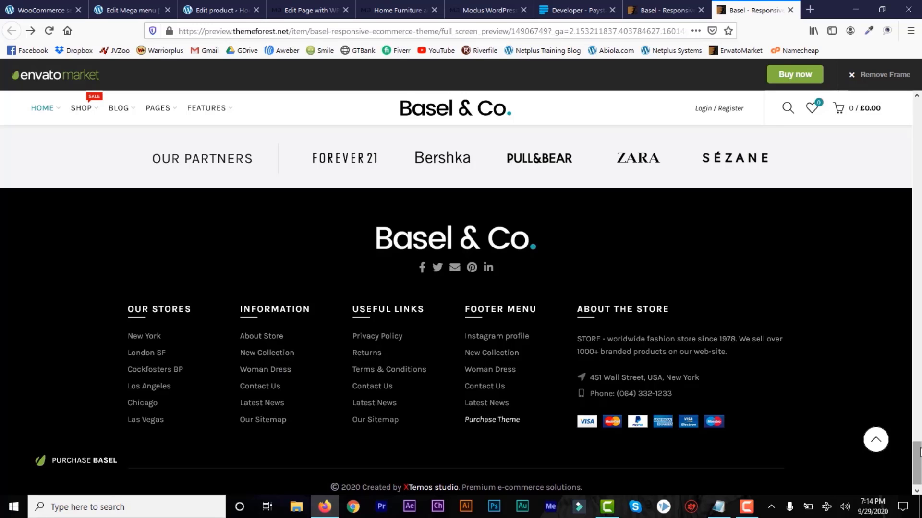
left_click_drag(919, 417, 917, 118)
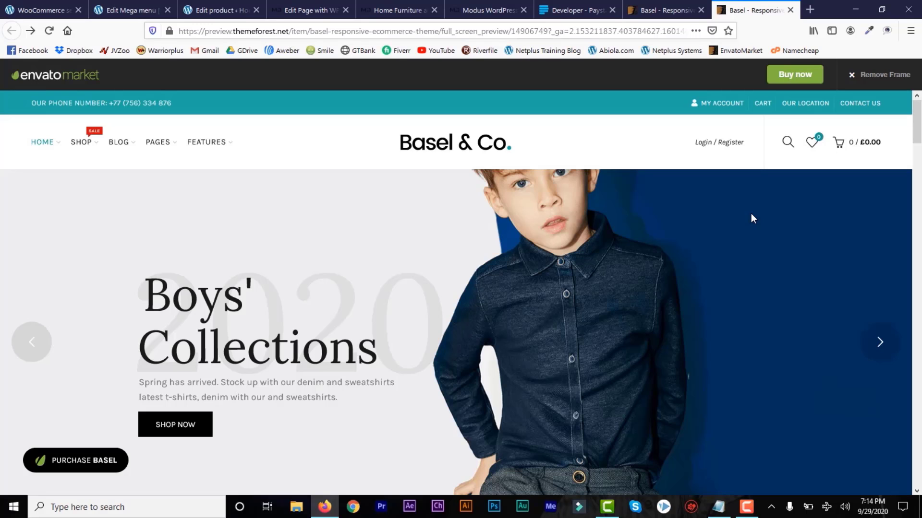
left_click(657, 13)
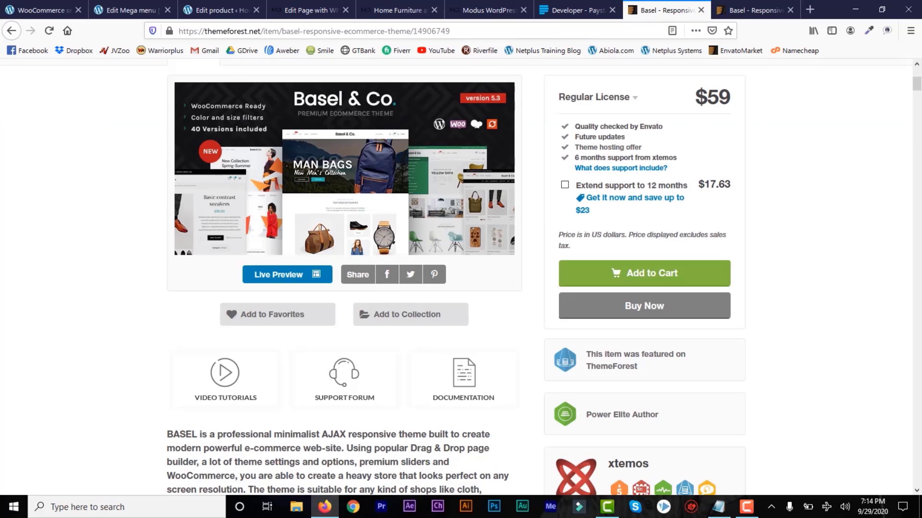
left_click(15, 35)
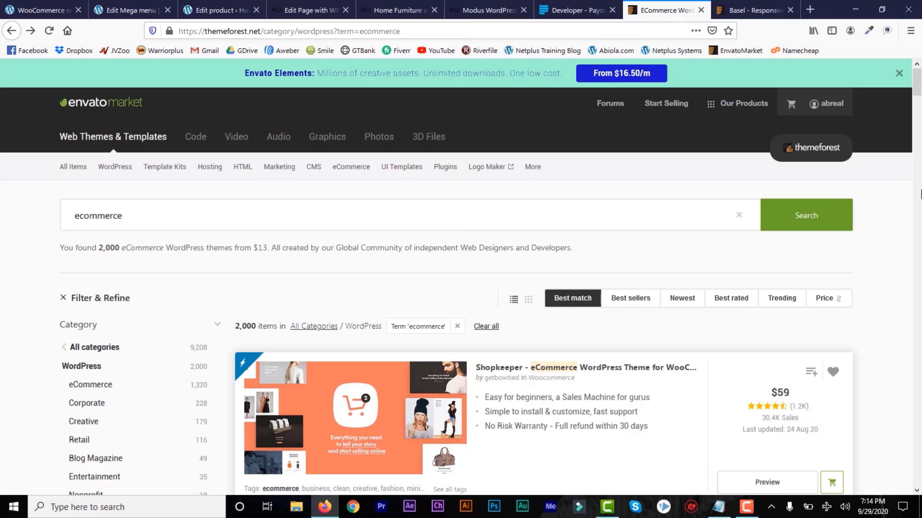
Return to the Modus homepage and scroll back up to the 'Design to Tranform' slider.
left_click(395, 10)
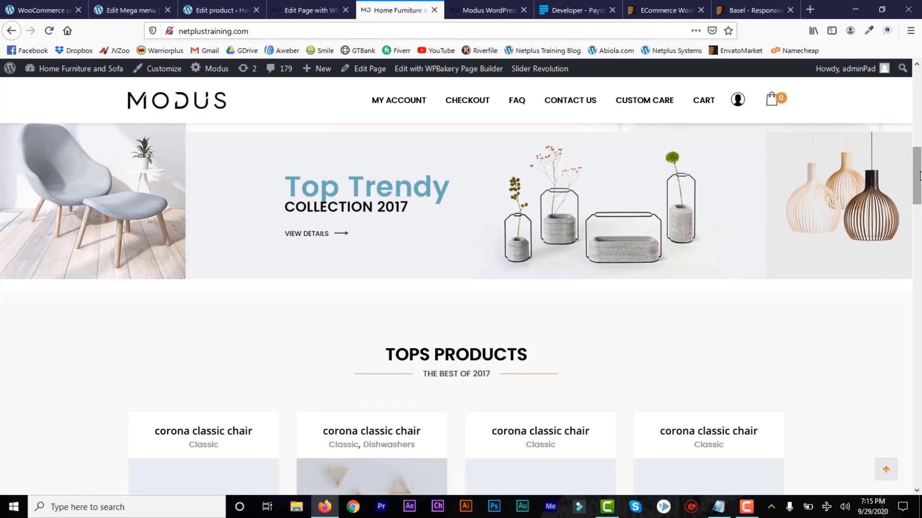
left_click_drag(917, 169, 919, 104)
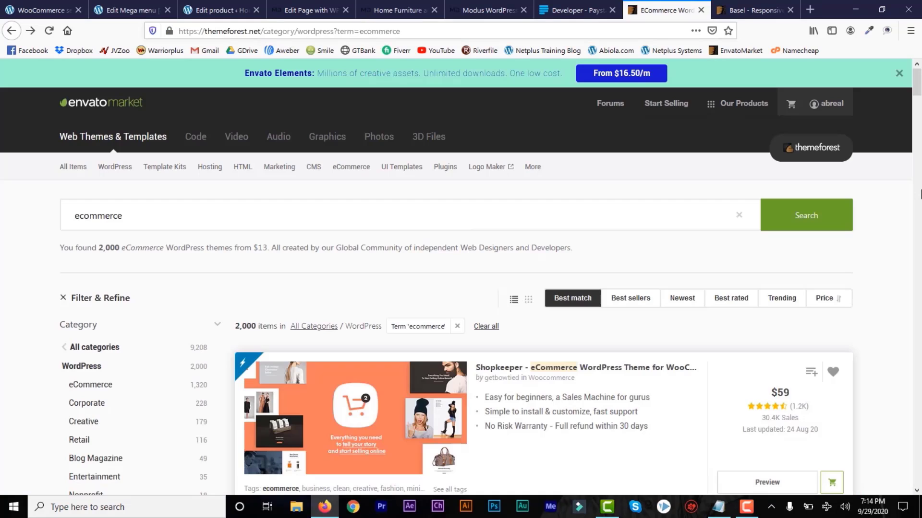
left_click(385, 12)
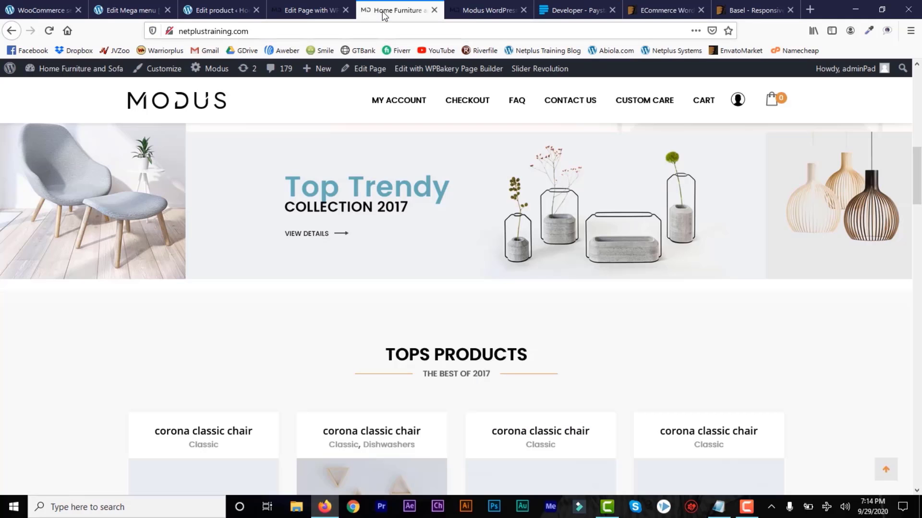
left_click_drag(918, 176, 921, 104)
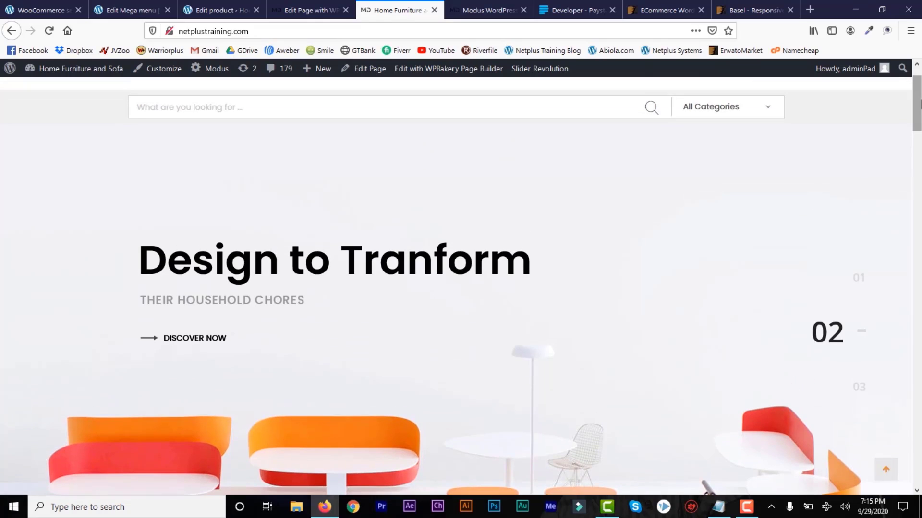